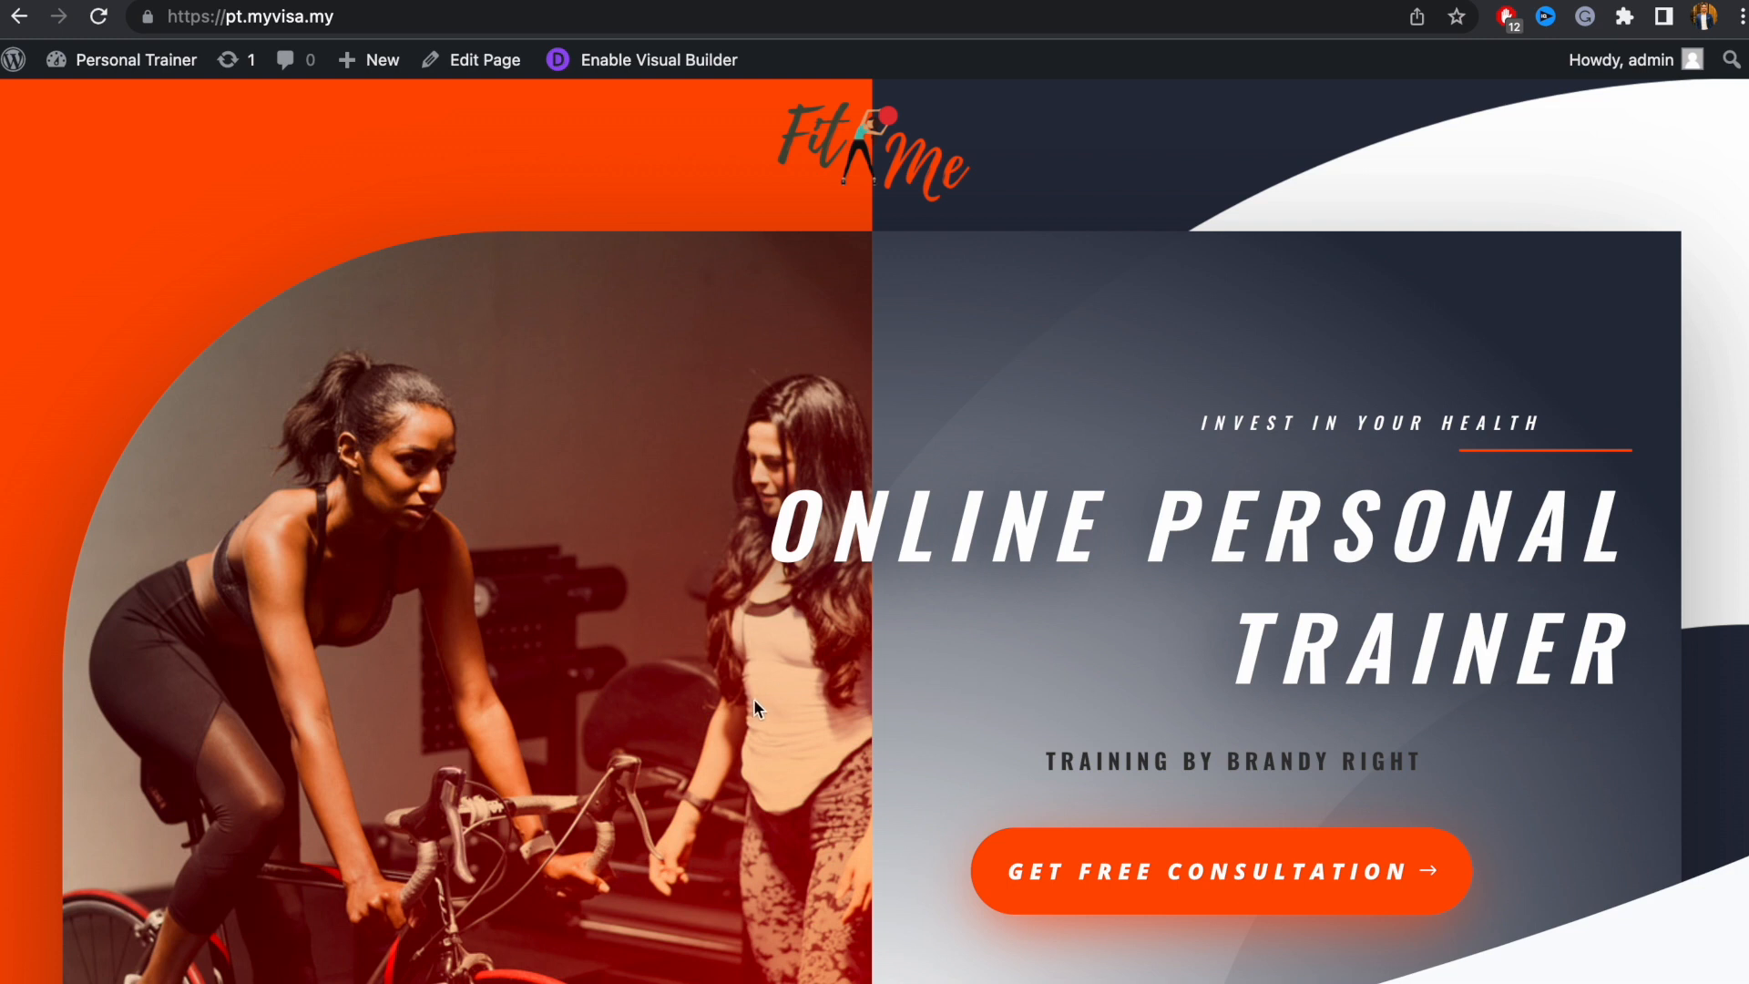
Scroll the live homepage down to the Join Now section and enable the Divi Visual Builder
scroll(658, 228, down, 6)
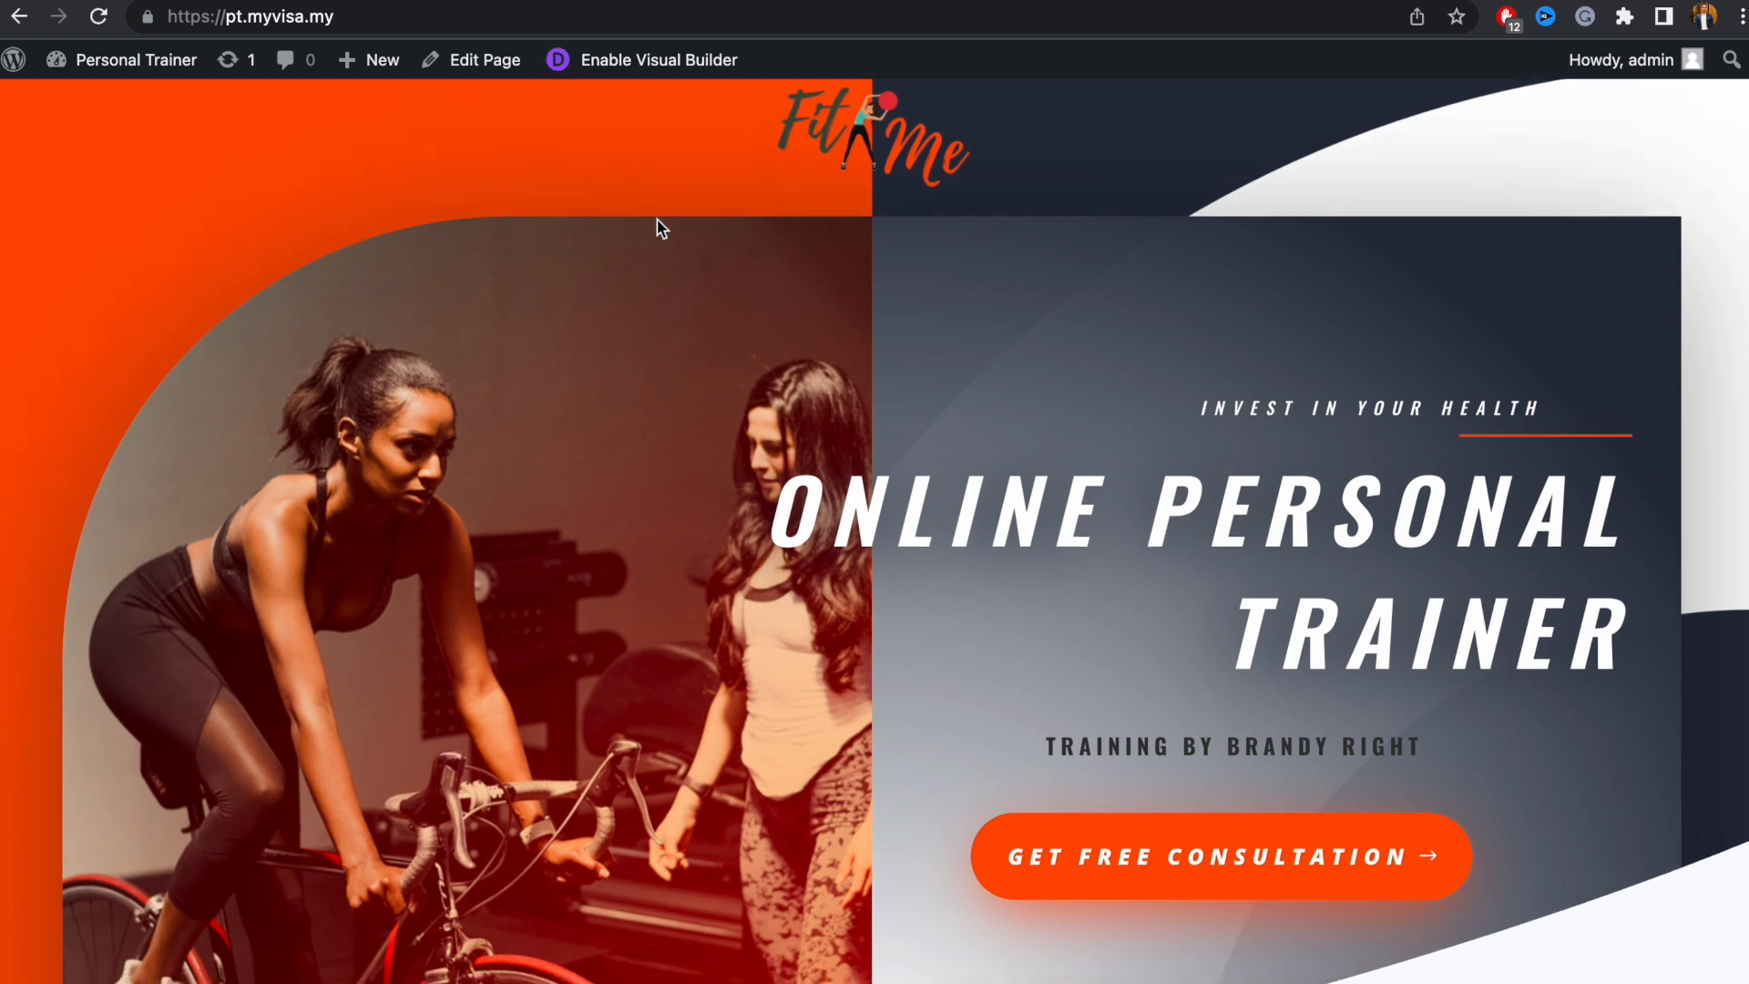
scroll(659, 229, down, 2)
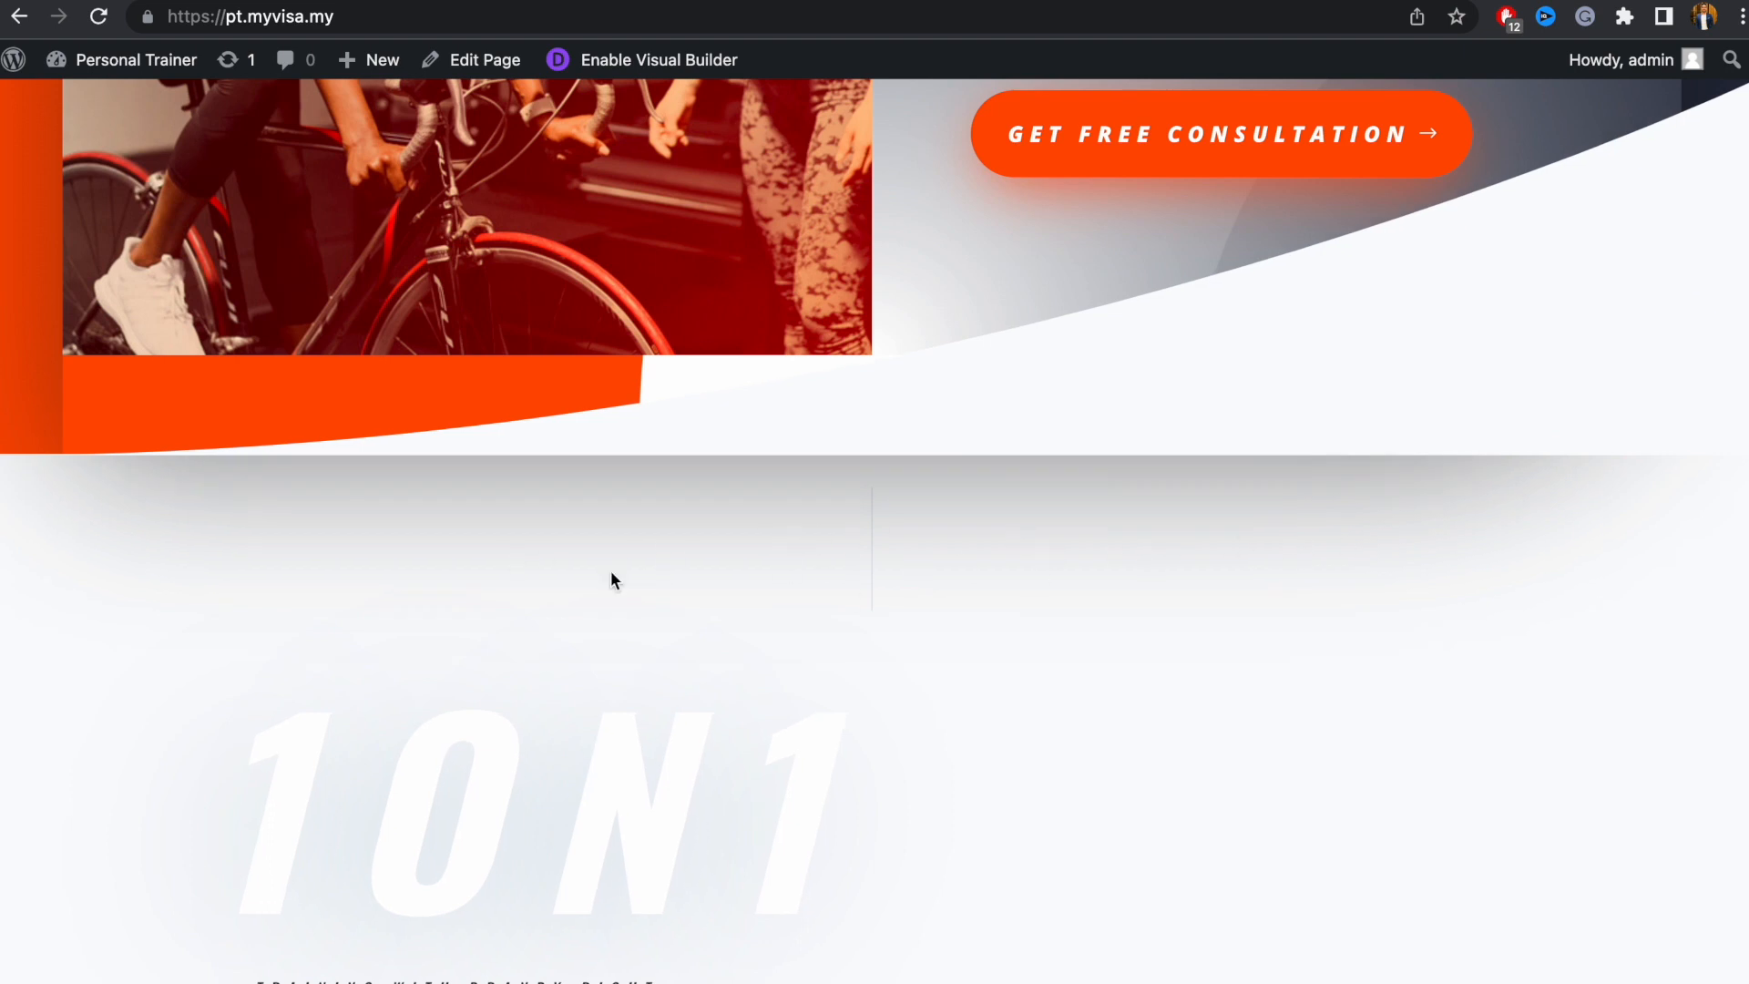
scroll(927, 469, down, 15)
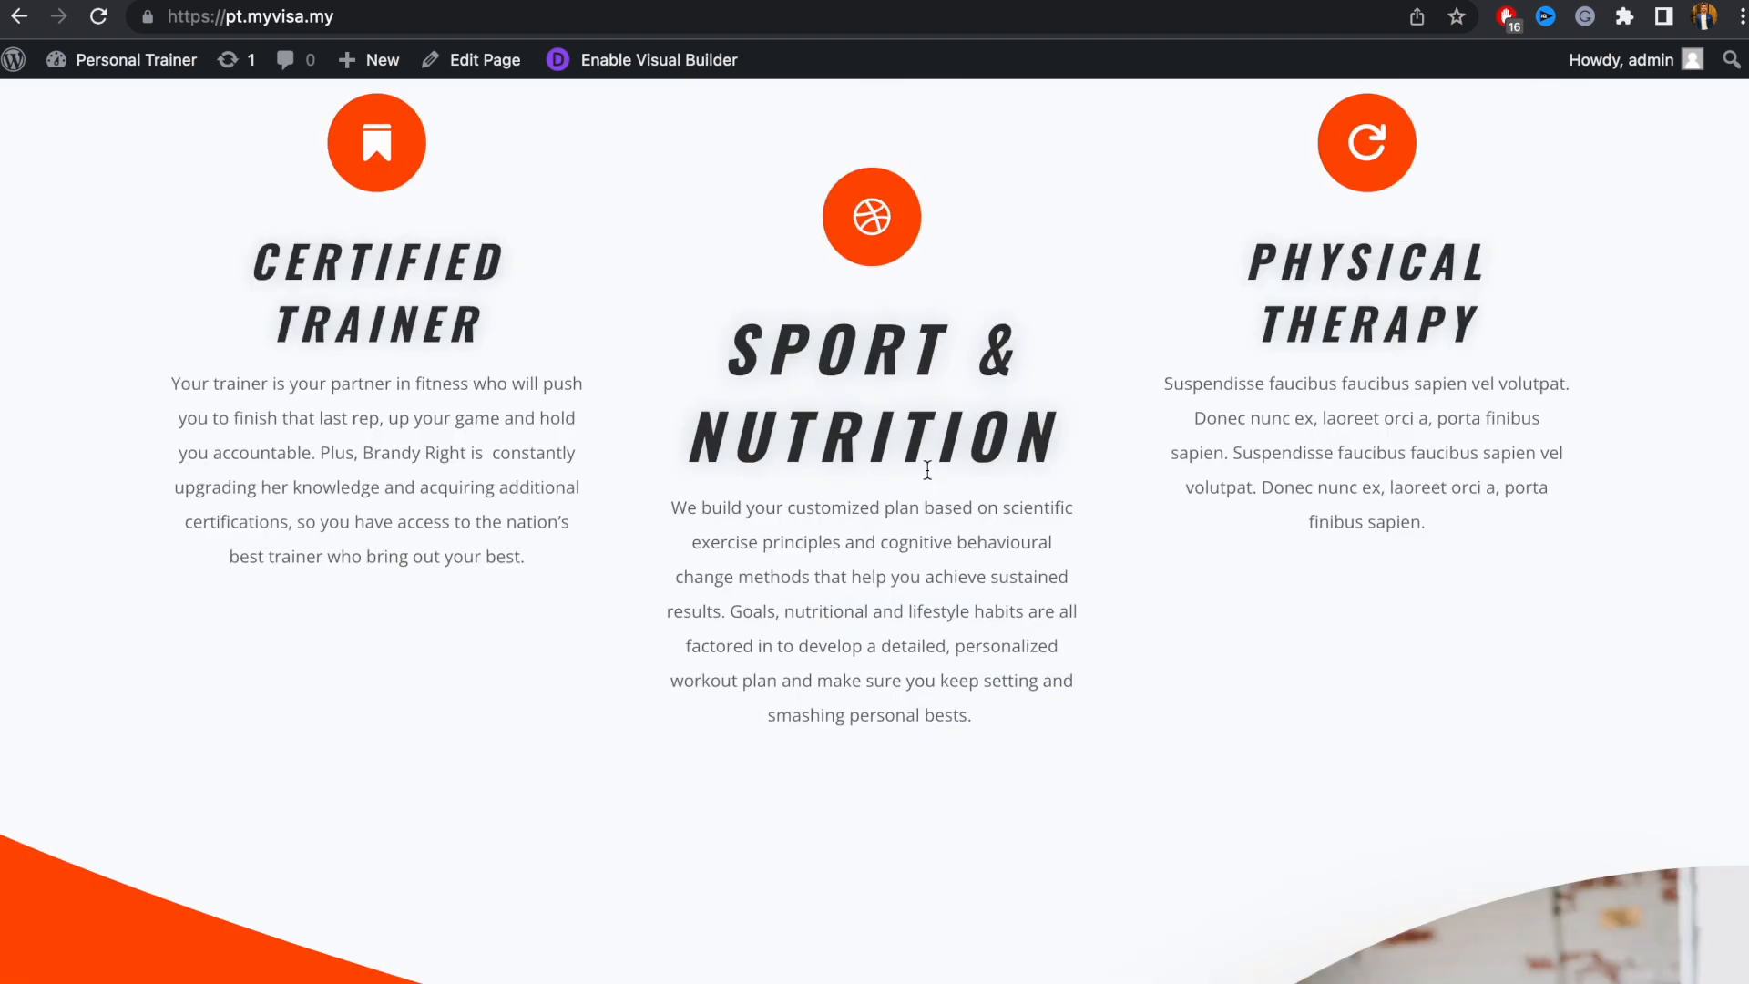
scroll(928, 474, down, 6)
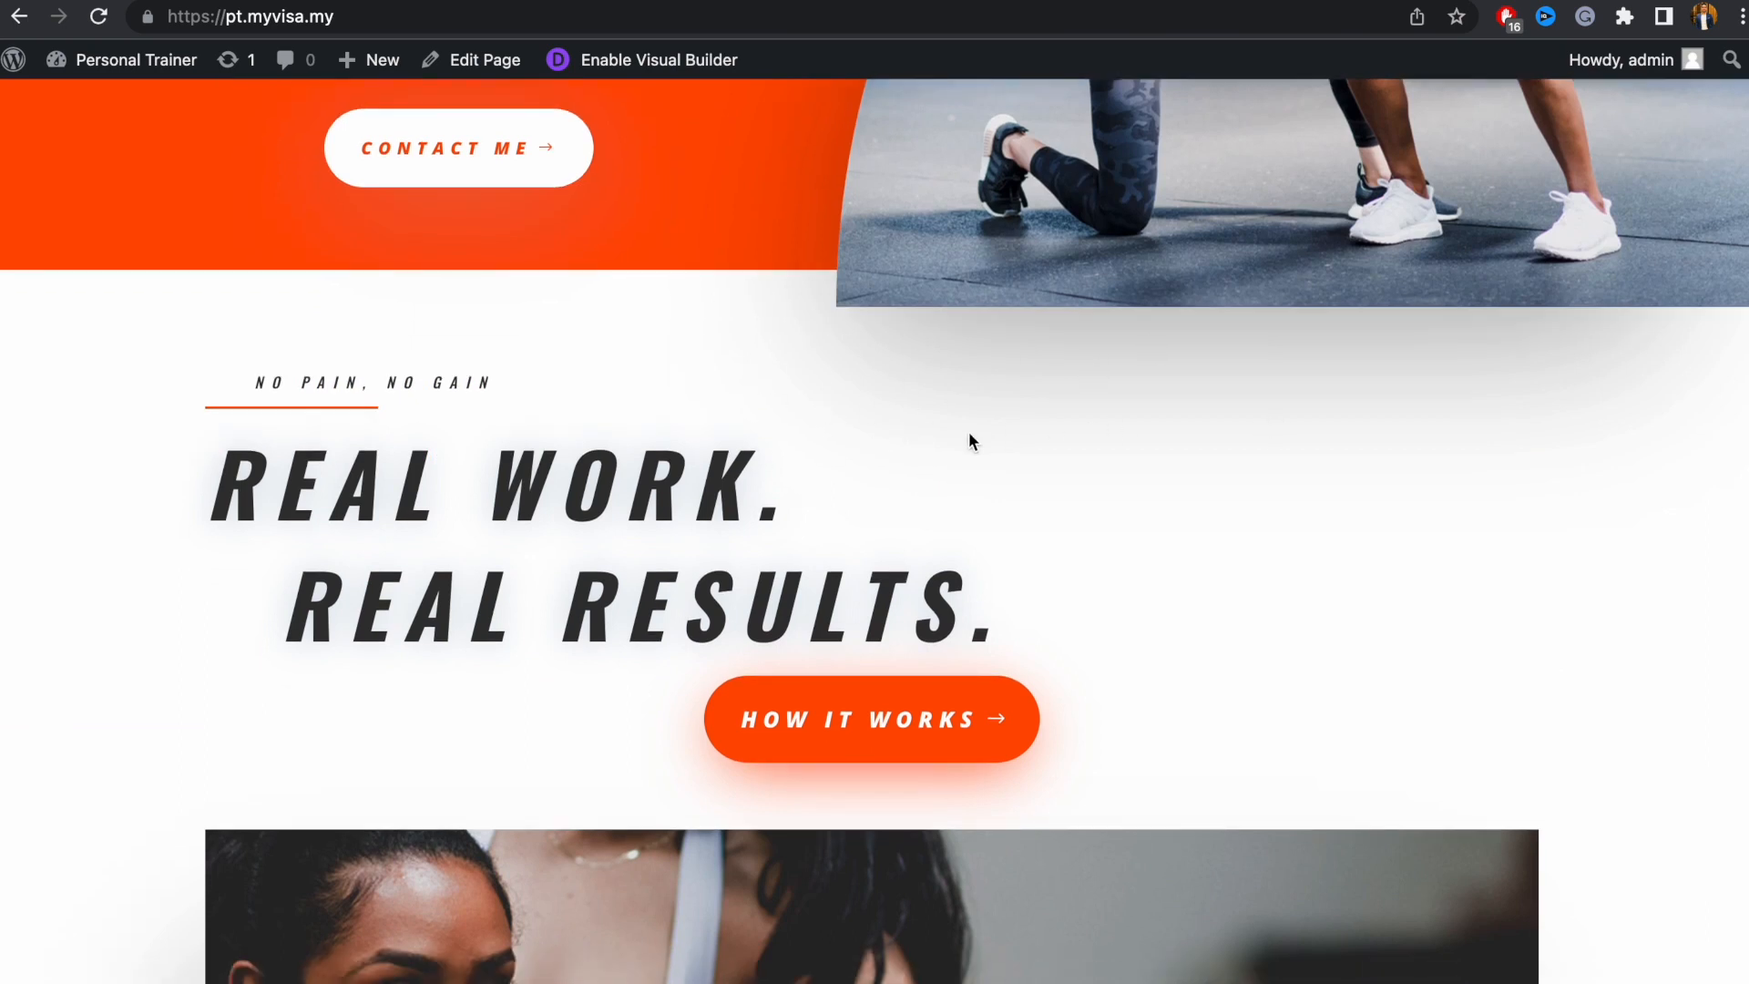
scroll(971, 432, down, 20)
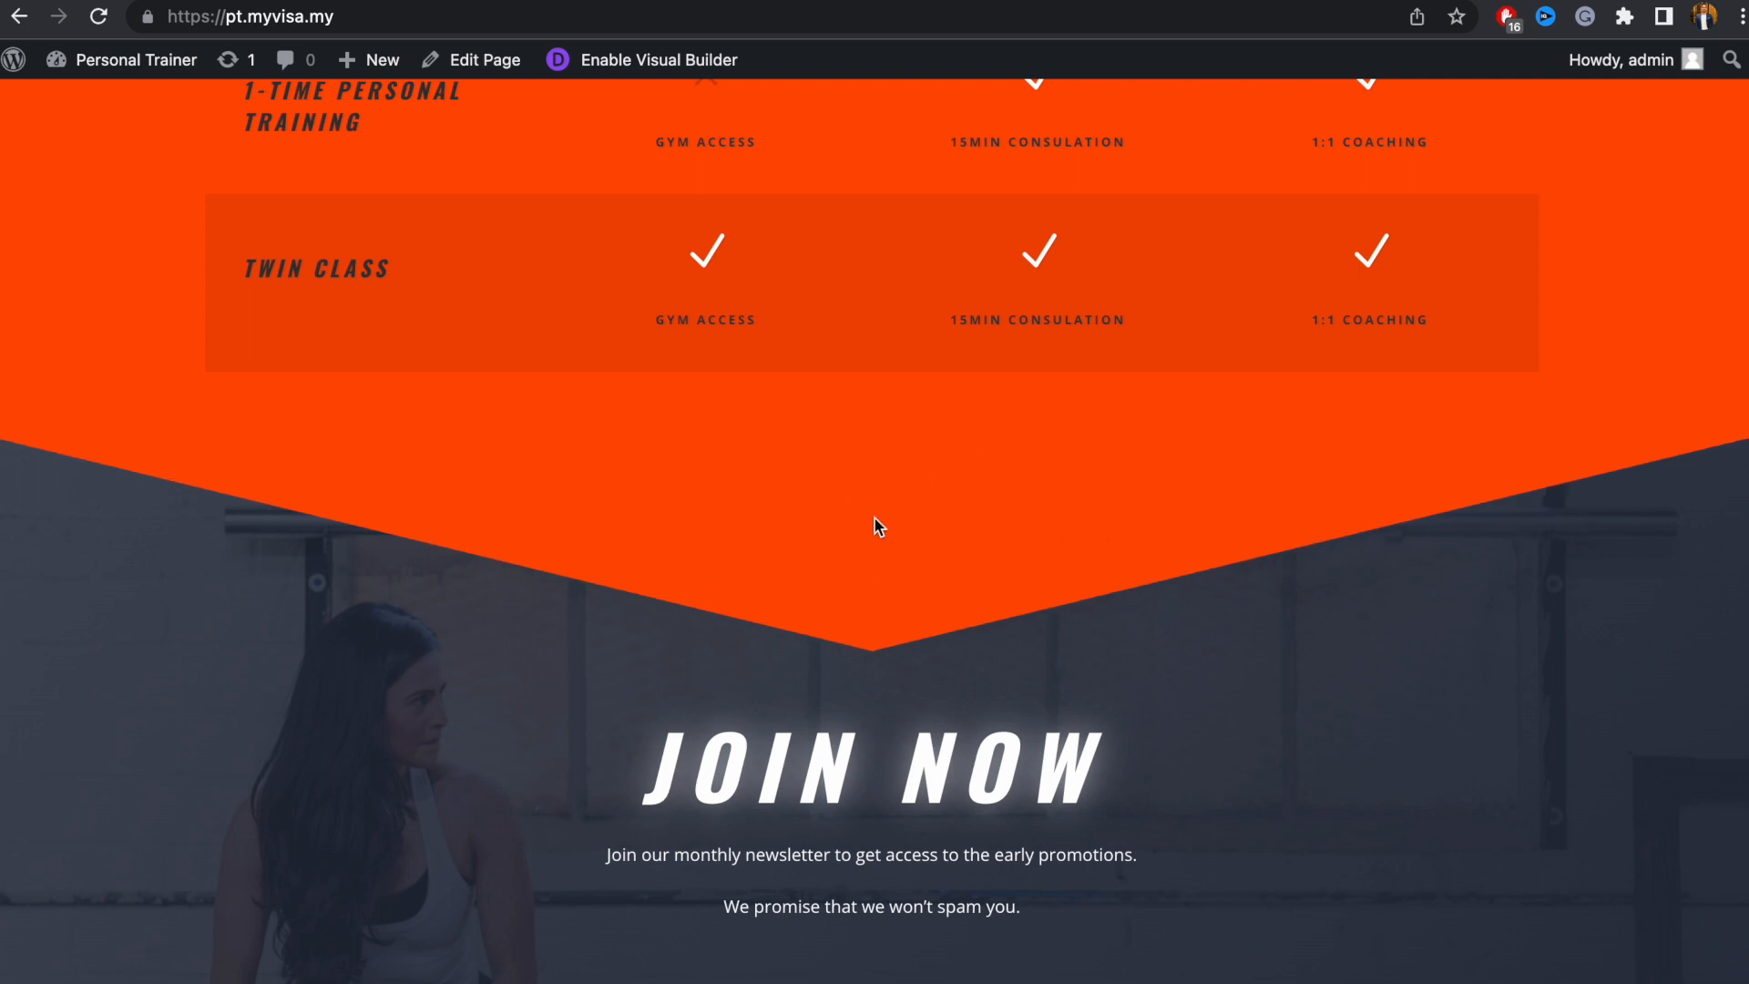
click(613, 71)
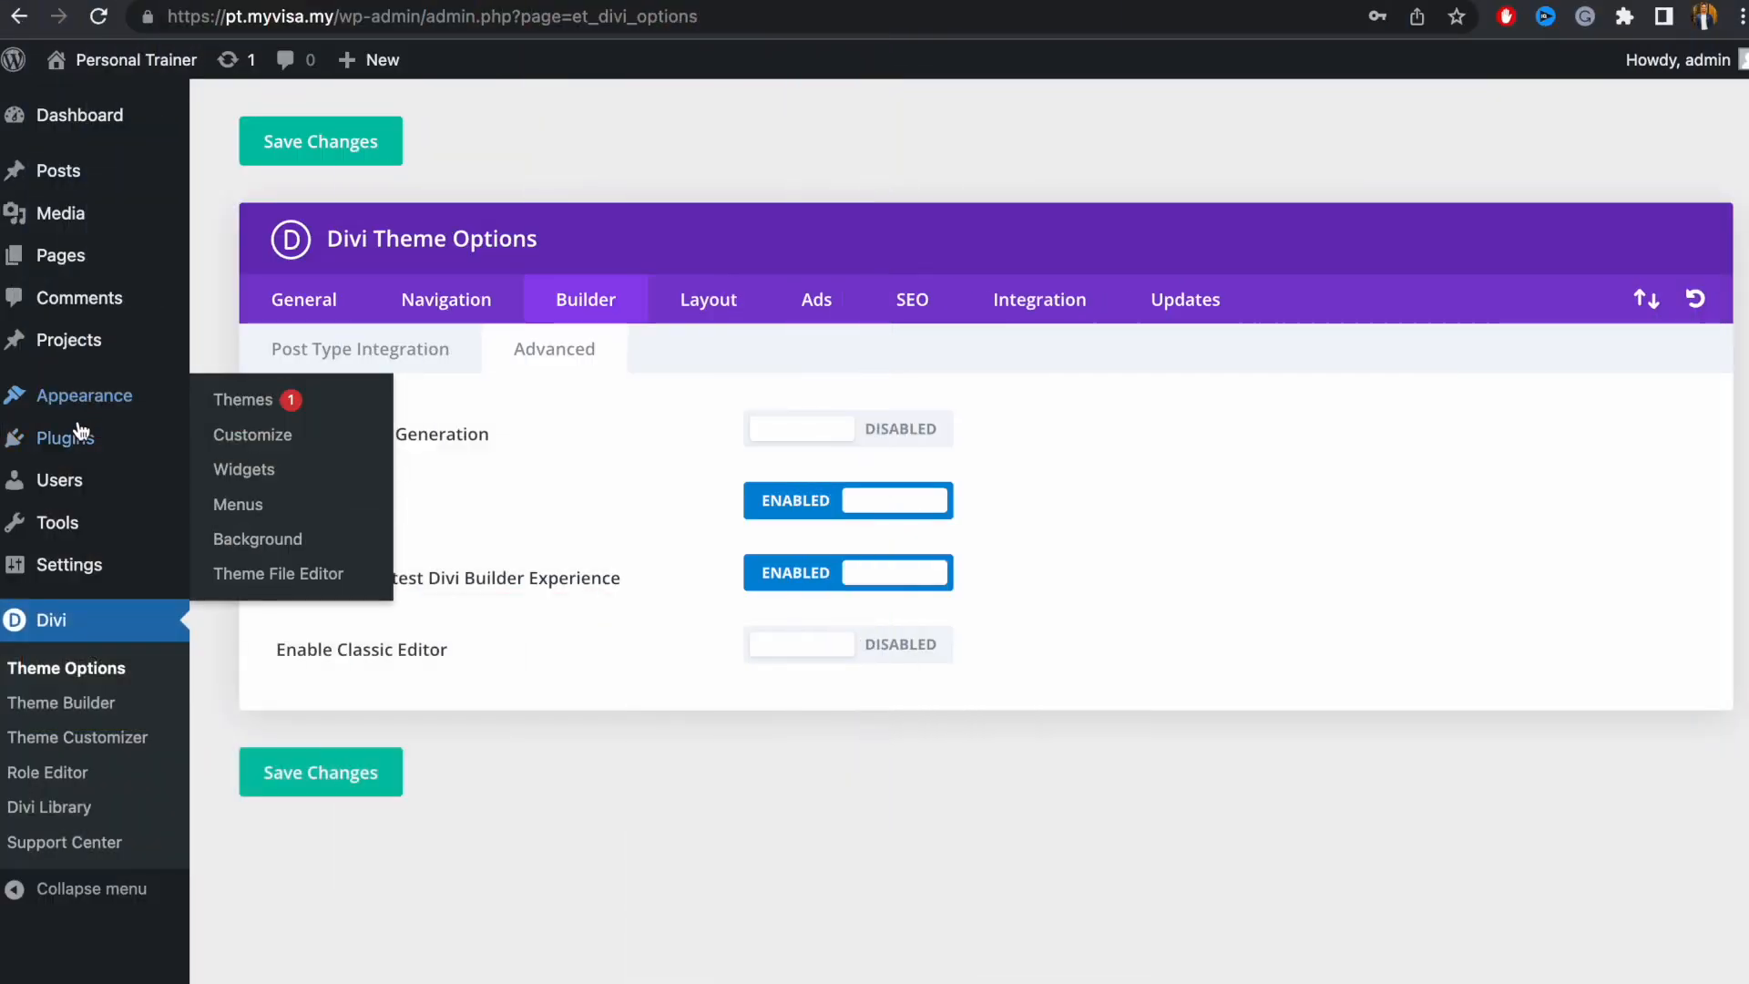
Go to the Divi > Theme Options > Builder > Advanced settings in the admin menu
mouse_move(82, 440)
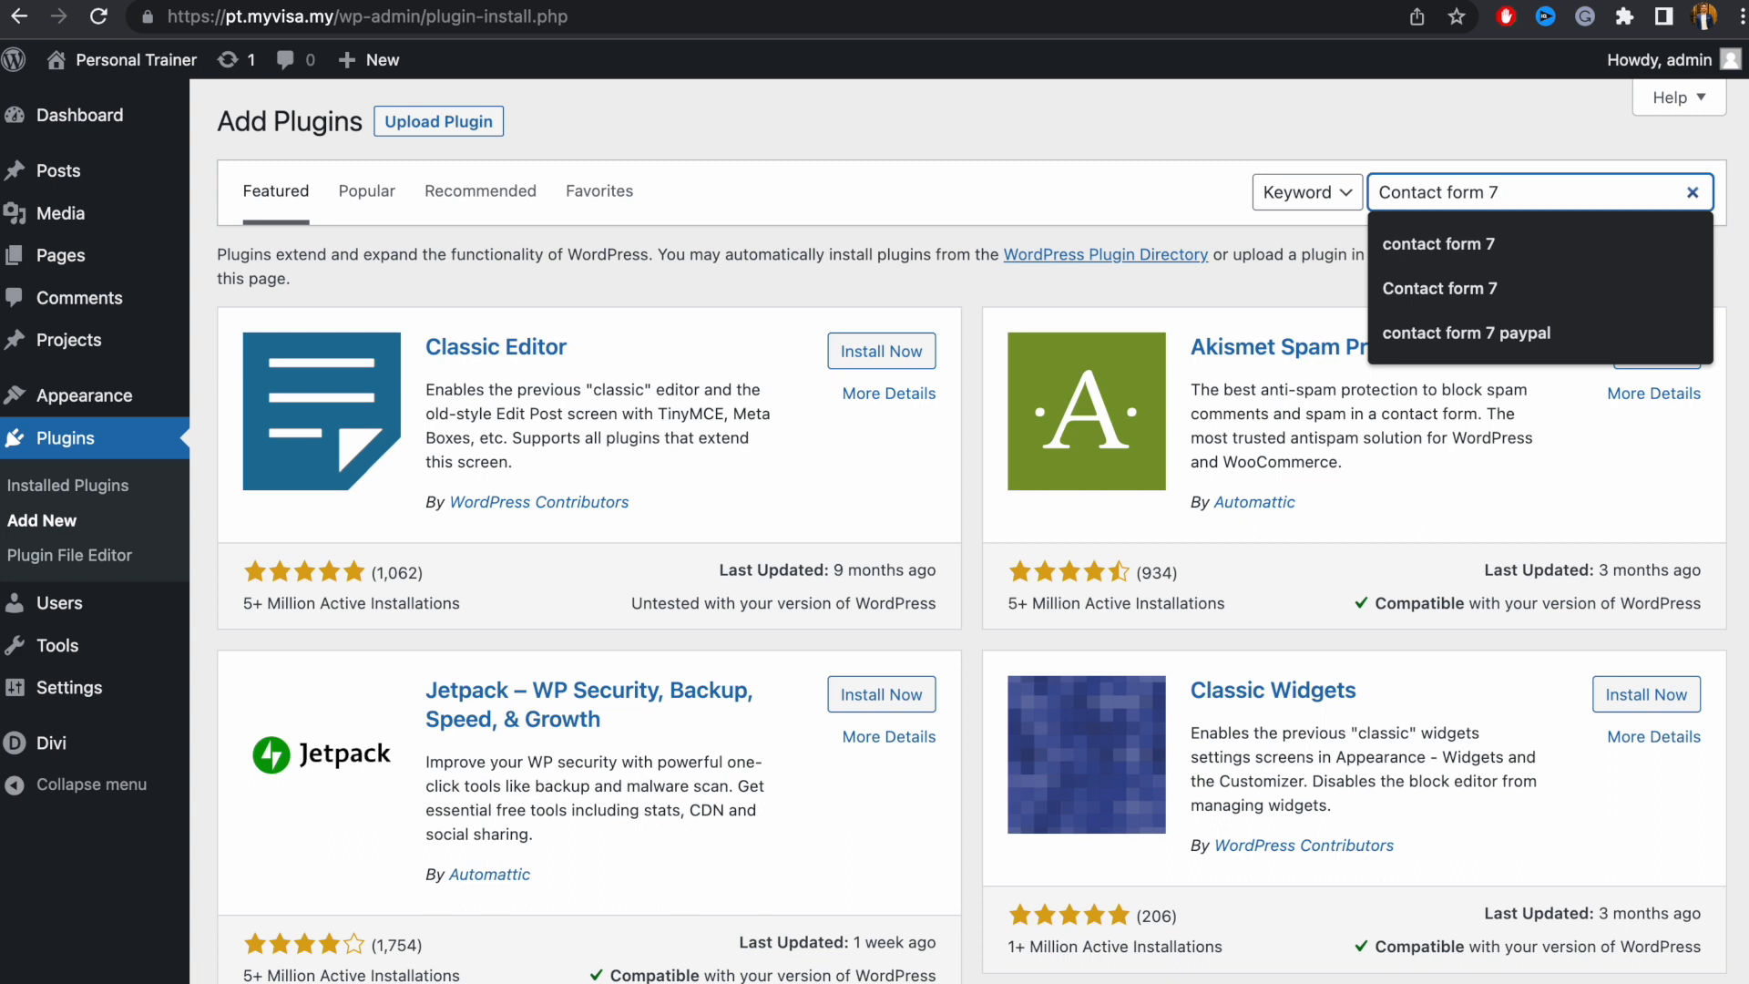
Search plugins for 'Contact form 7' and highlight its 5+ Million Active Installations count
key(Return)
click(1118, 128)
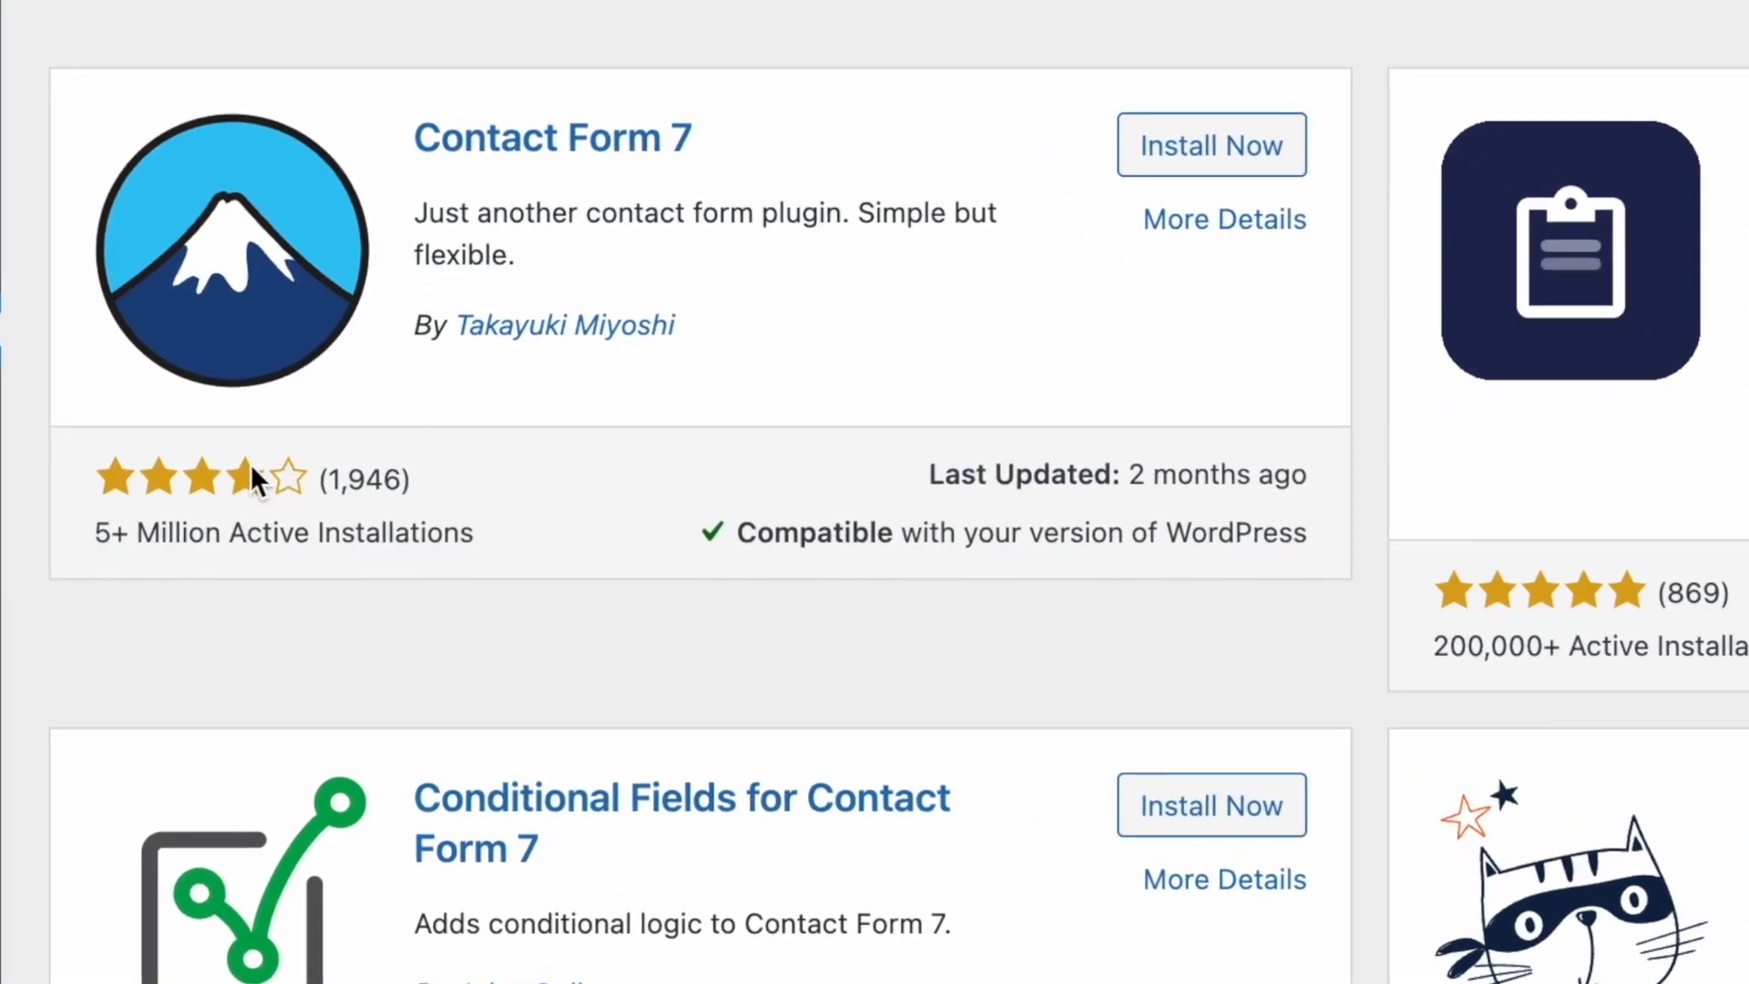
drag(97, 532, 279, 532)
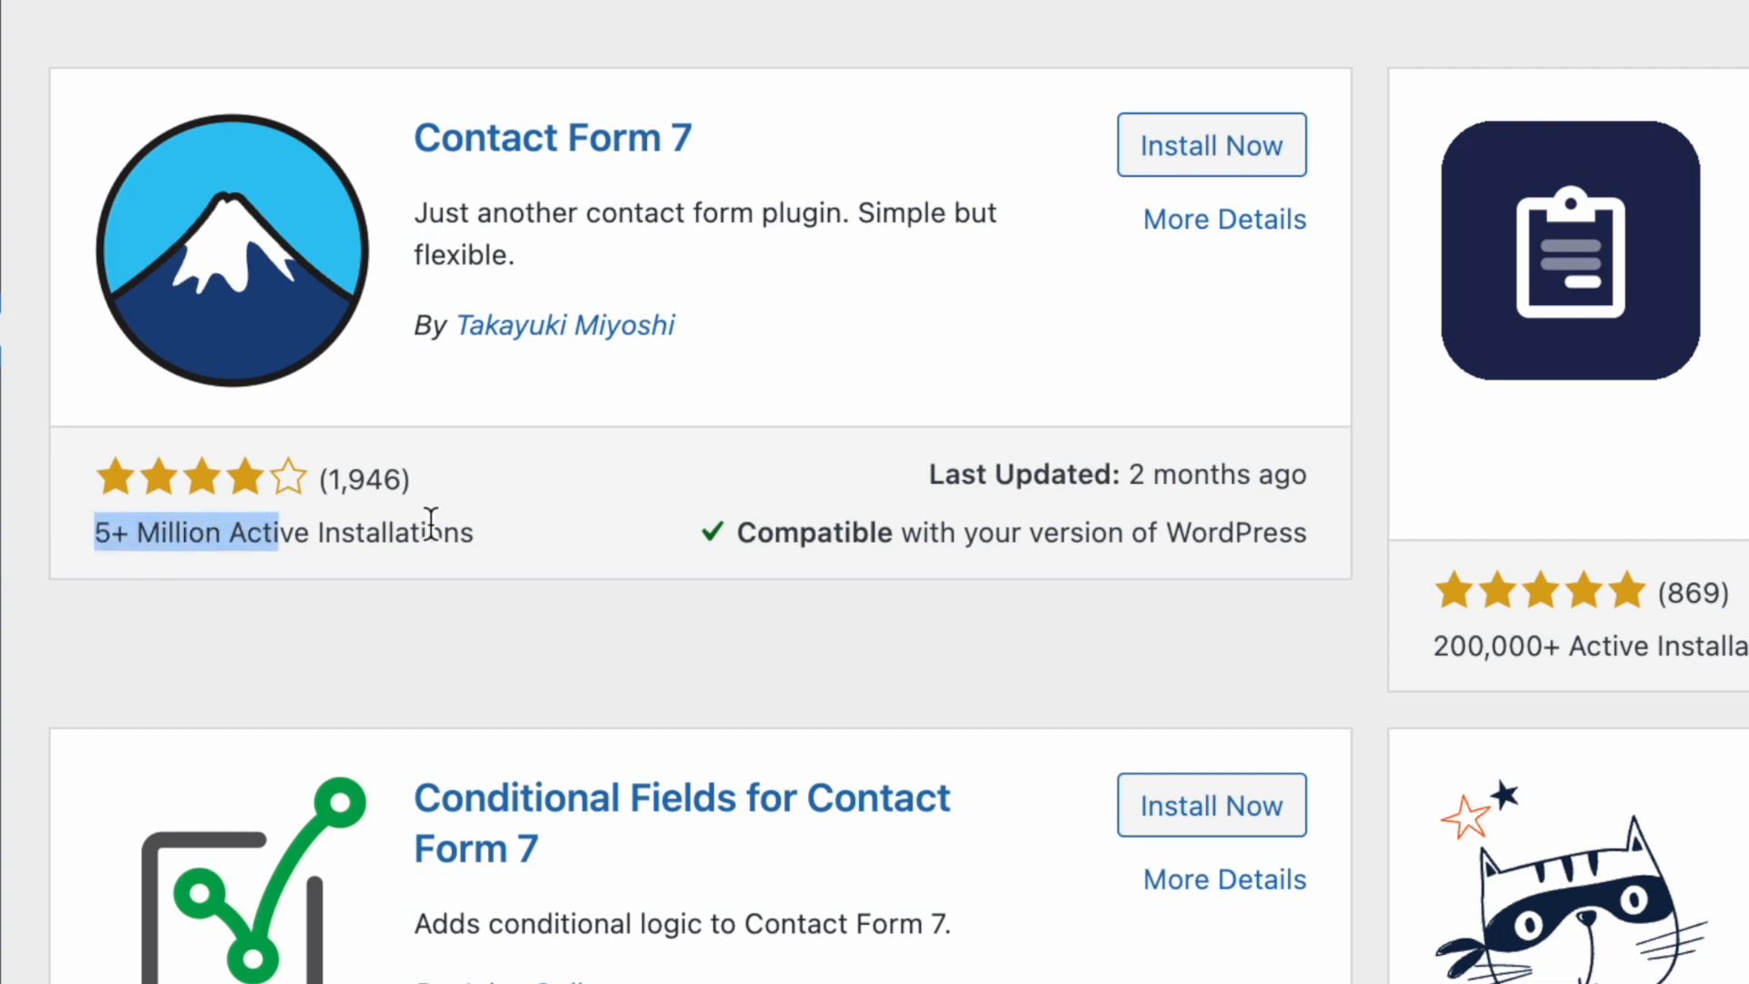
drag(429, 531, 97, 538)
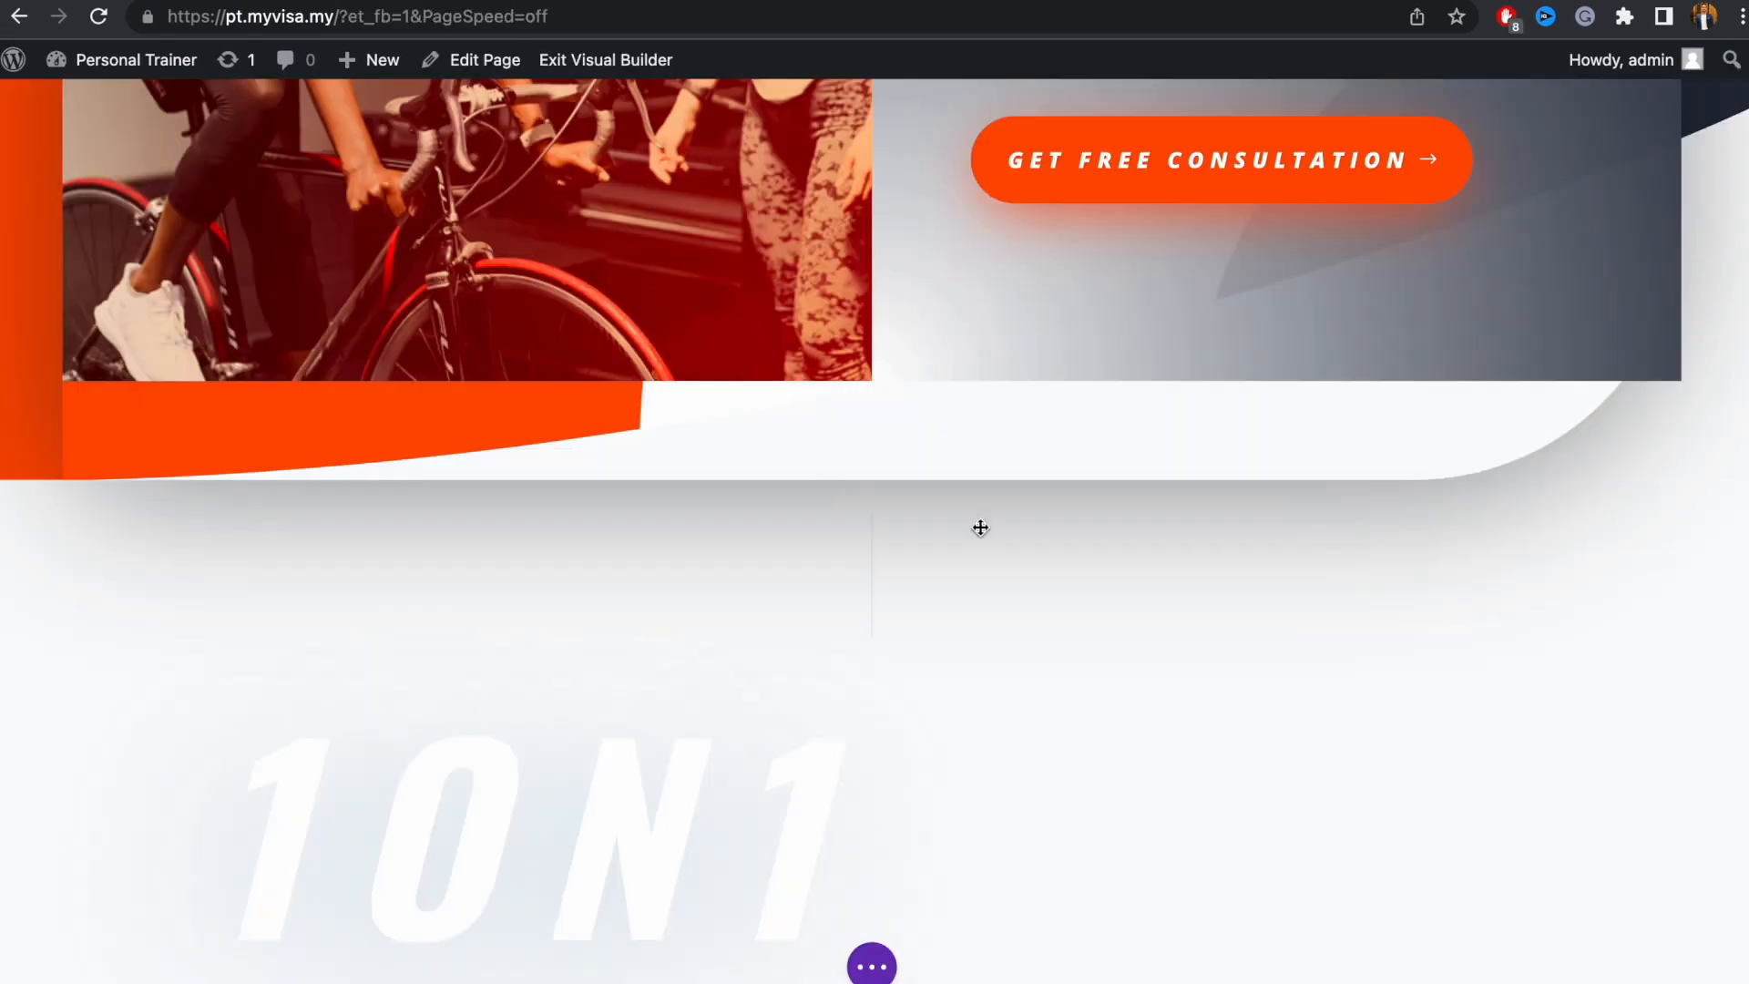
mouse_move(937, 548)
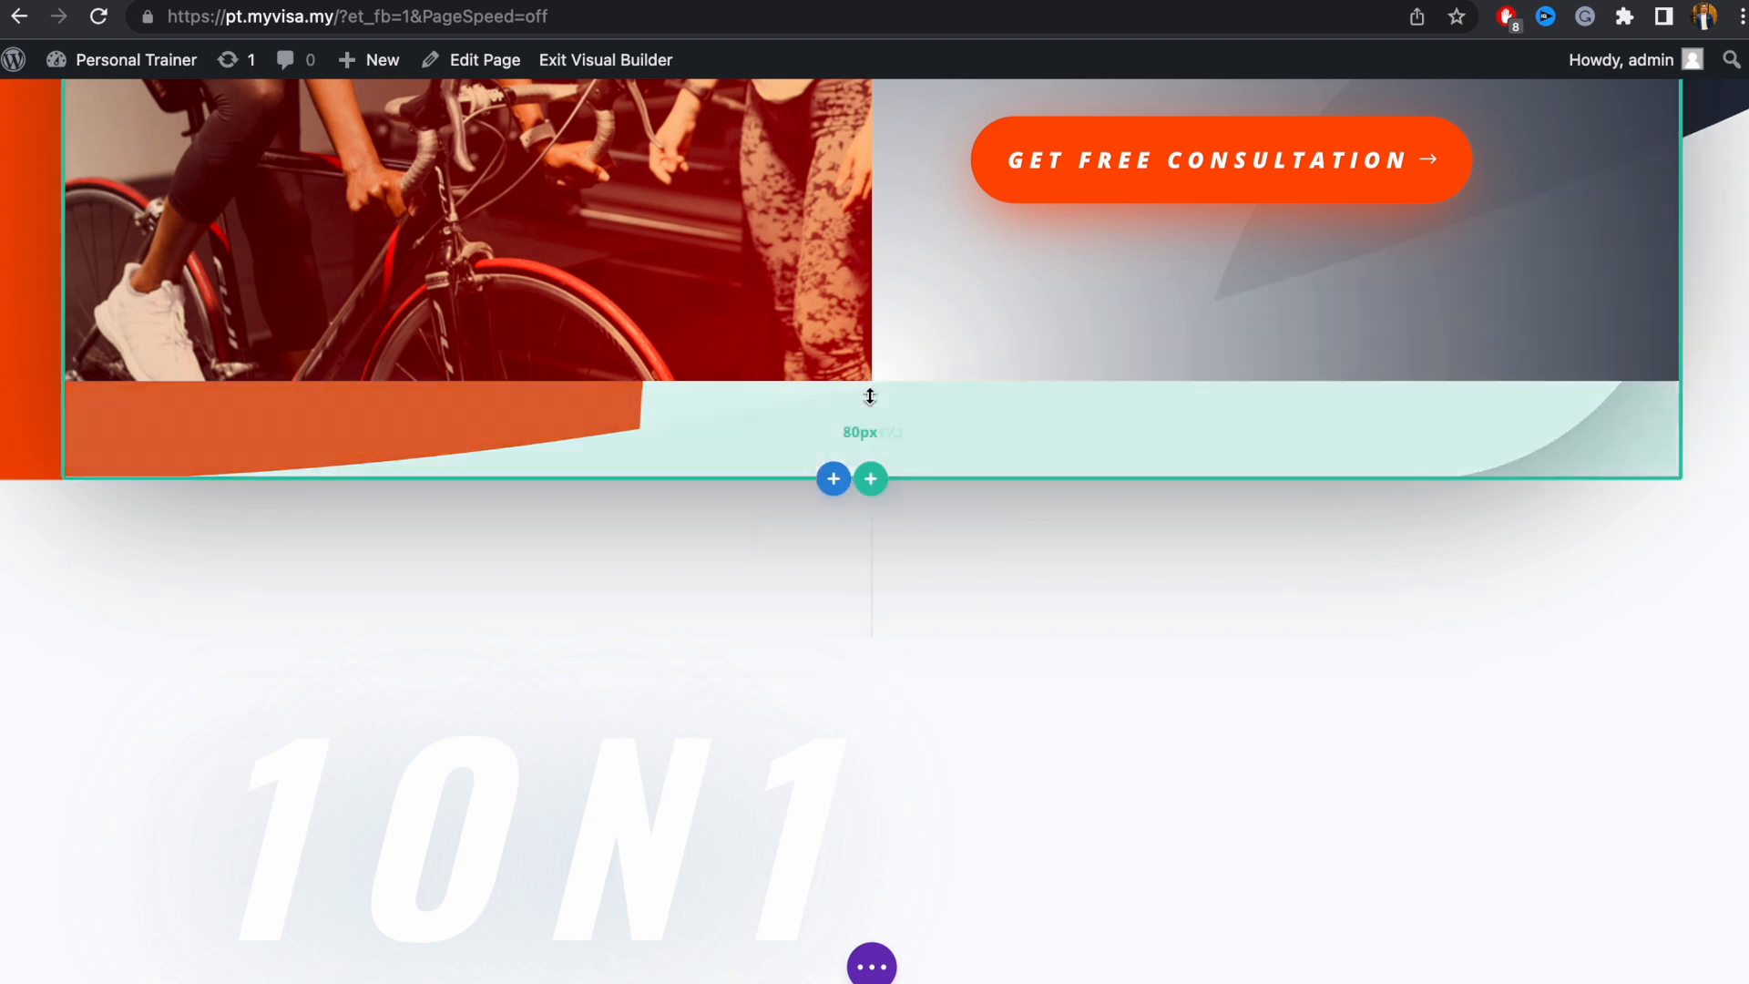
scroll(870, 401, up, 4)
scroll(877, 428, up, 4)
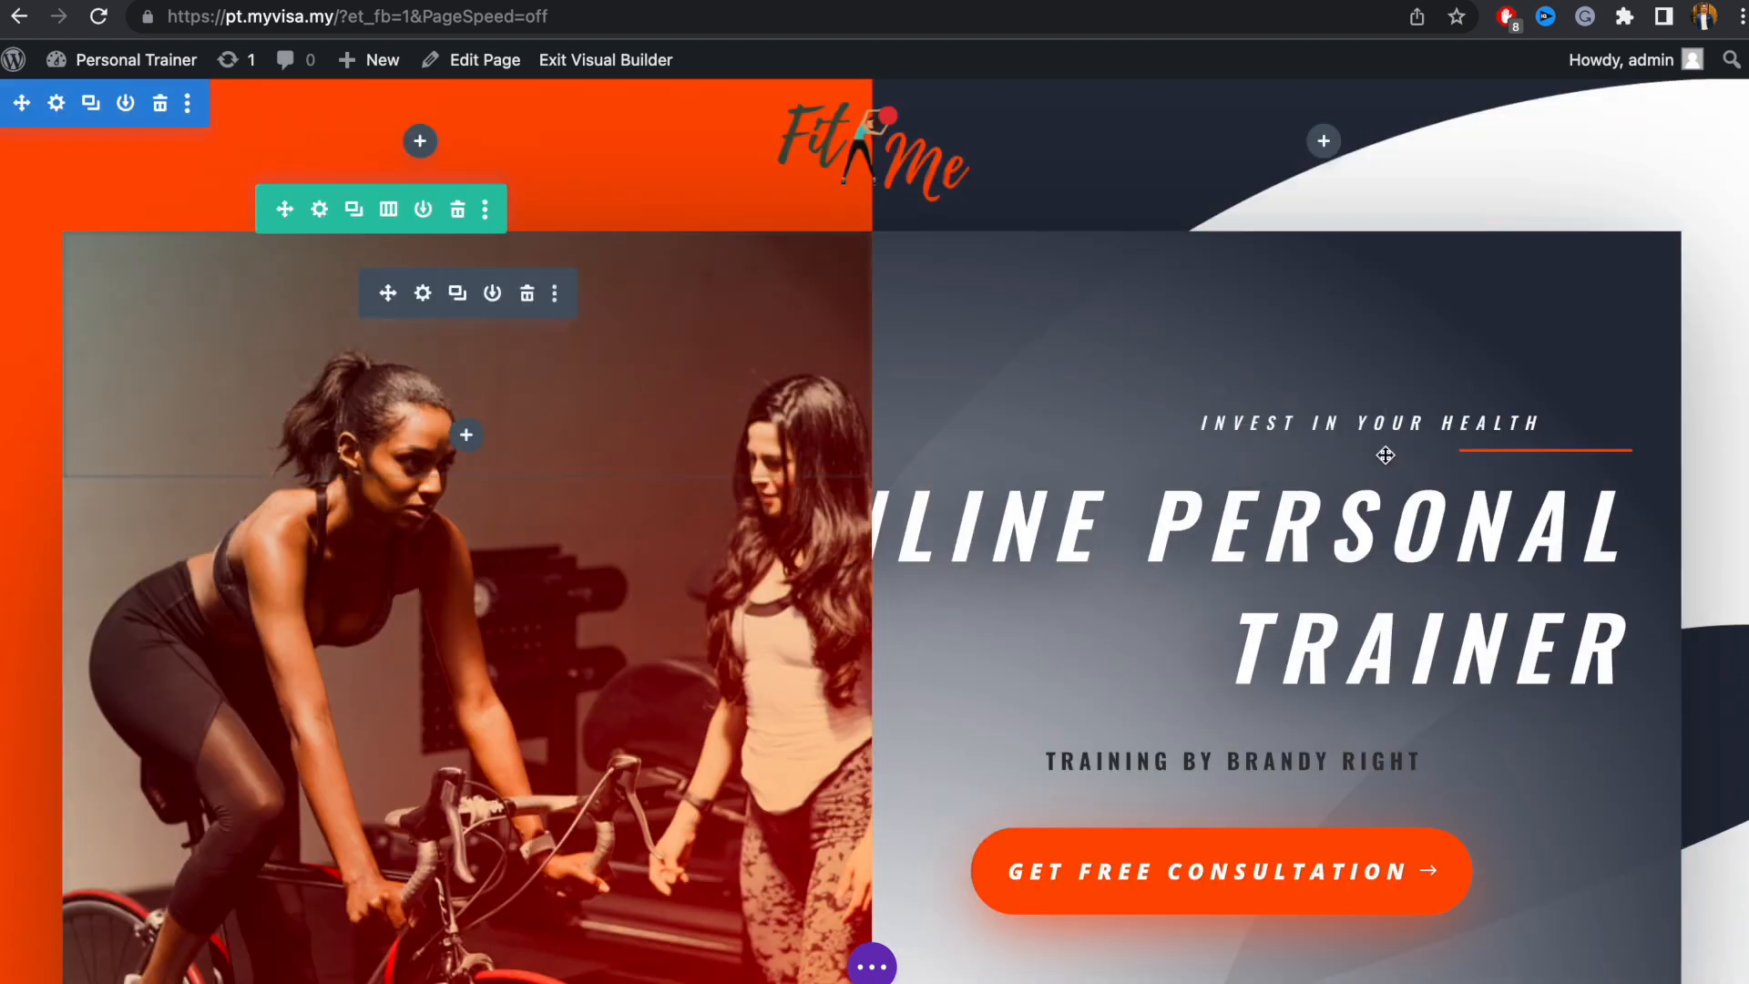
scroll(985, 675, down, 4)
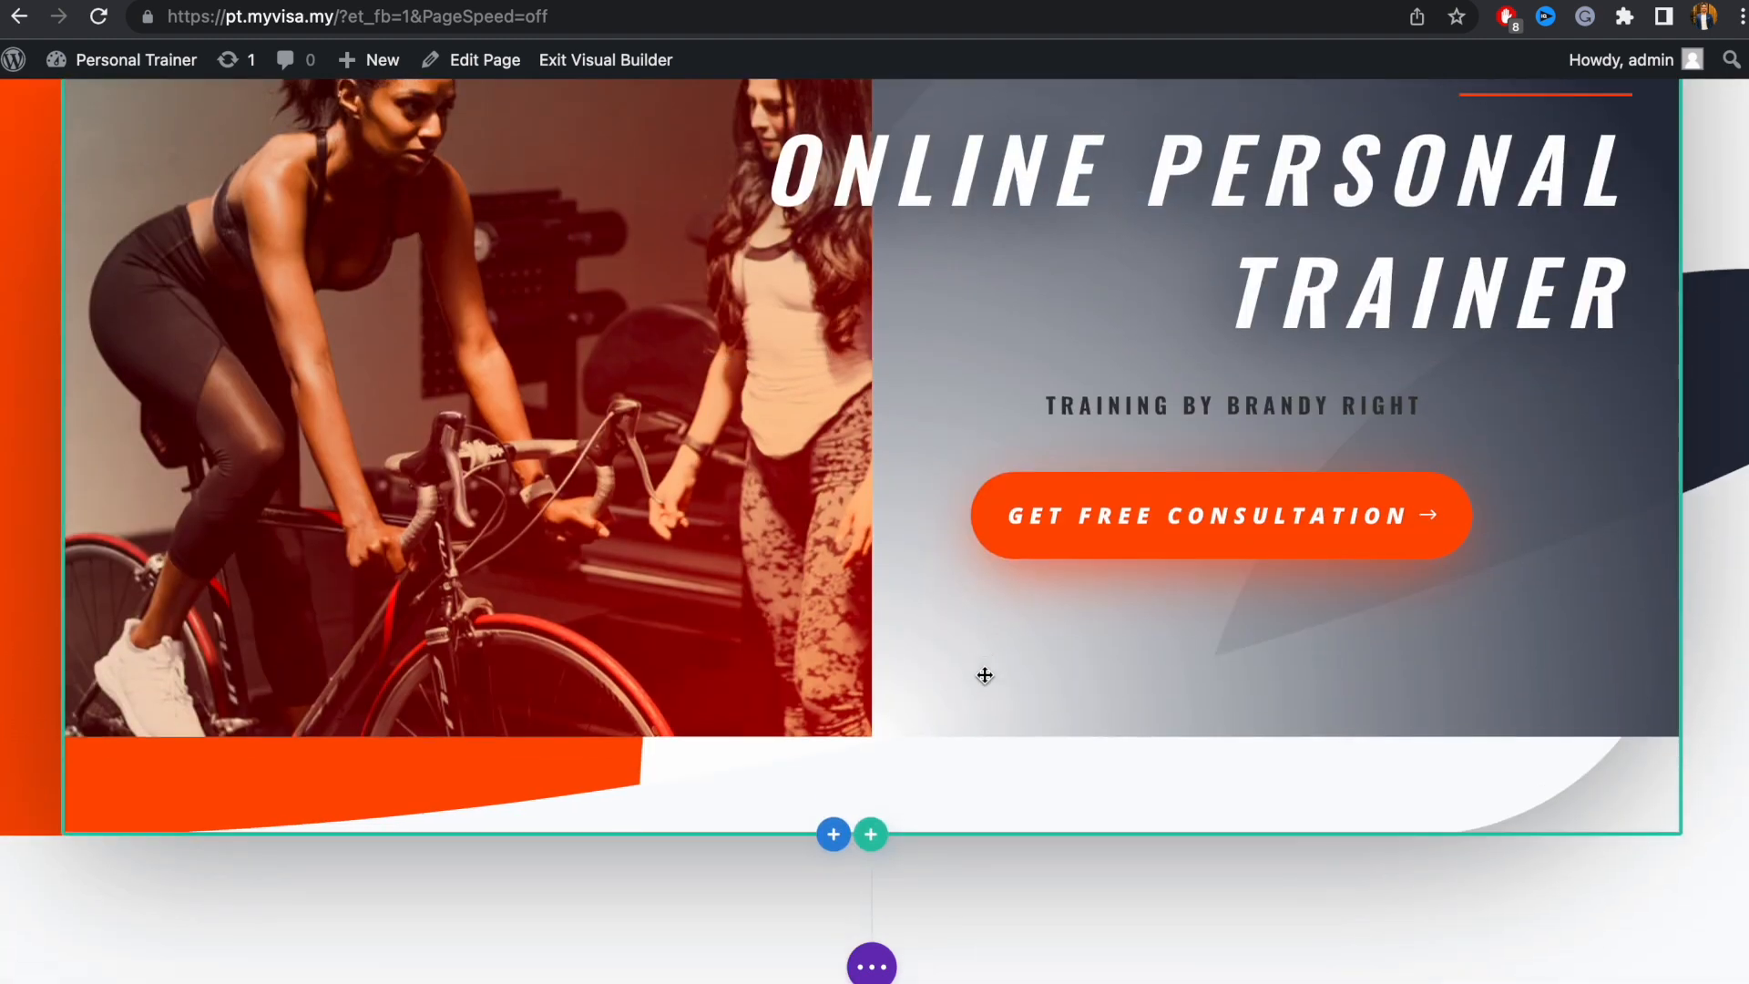
scroll(982, 678, down, 2)
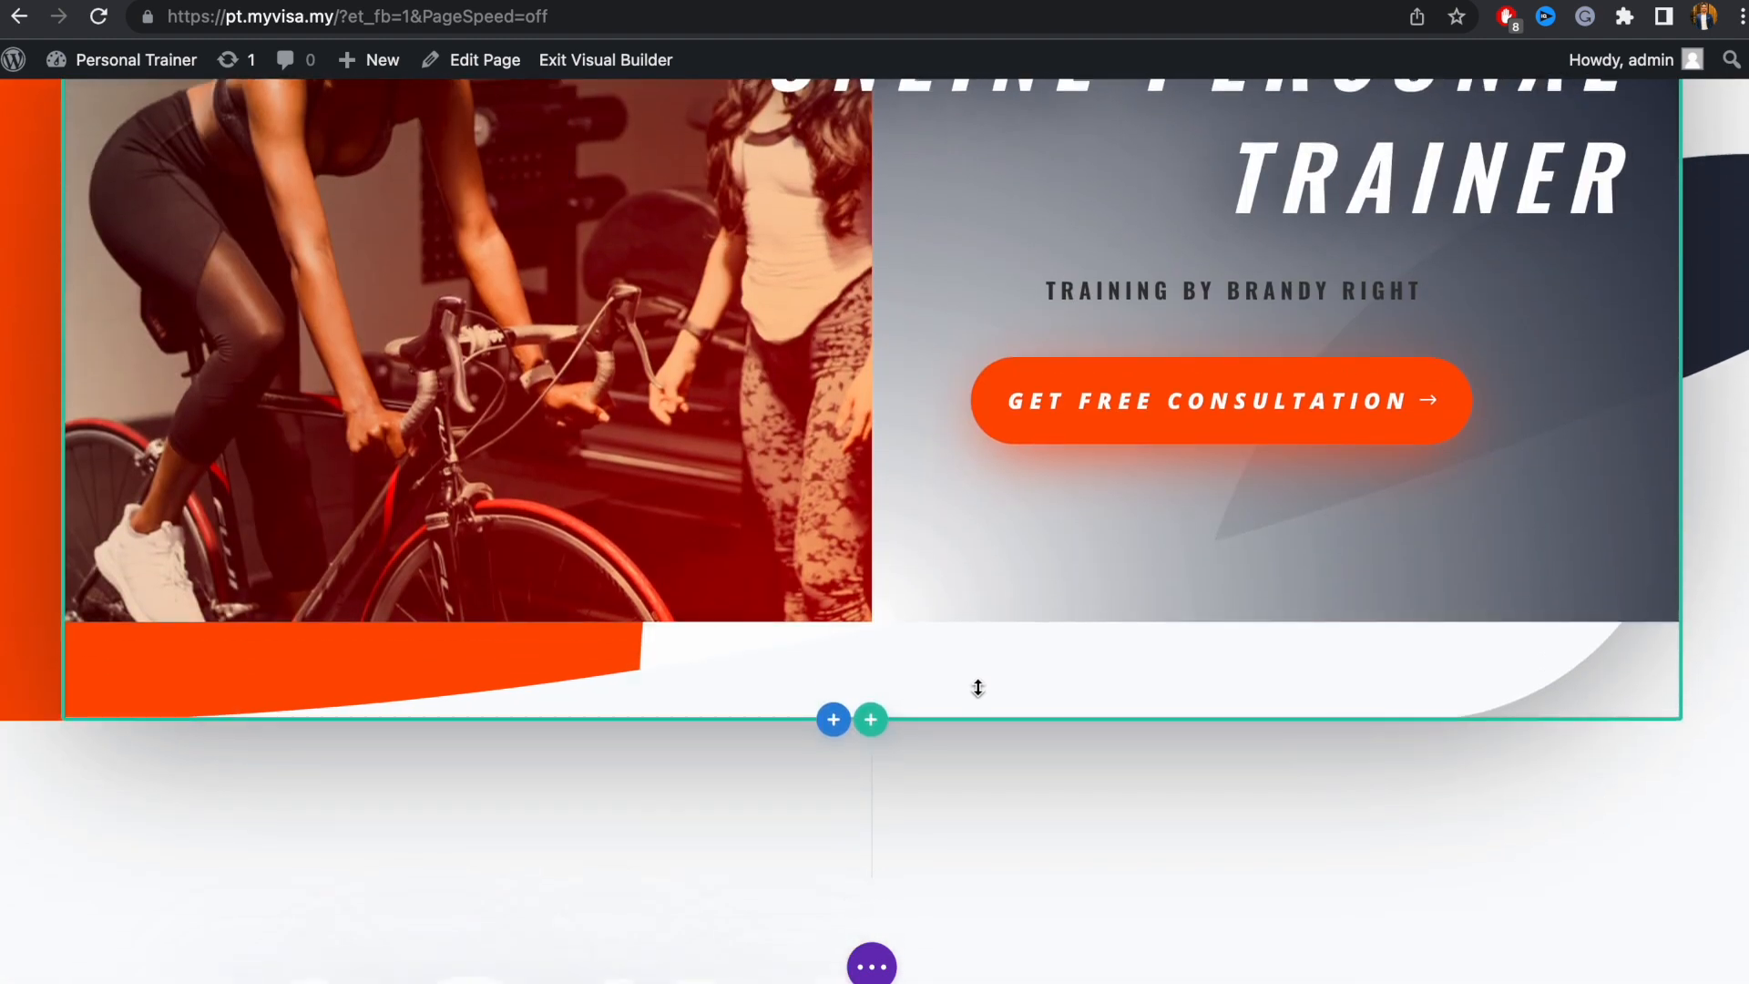
mouse_move(1060, 656)
scroll(1031, 665, down, 6)
scroll(1025, 660, up, 2)
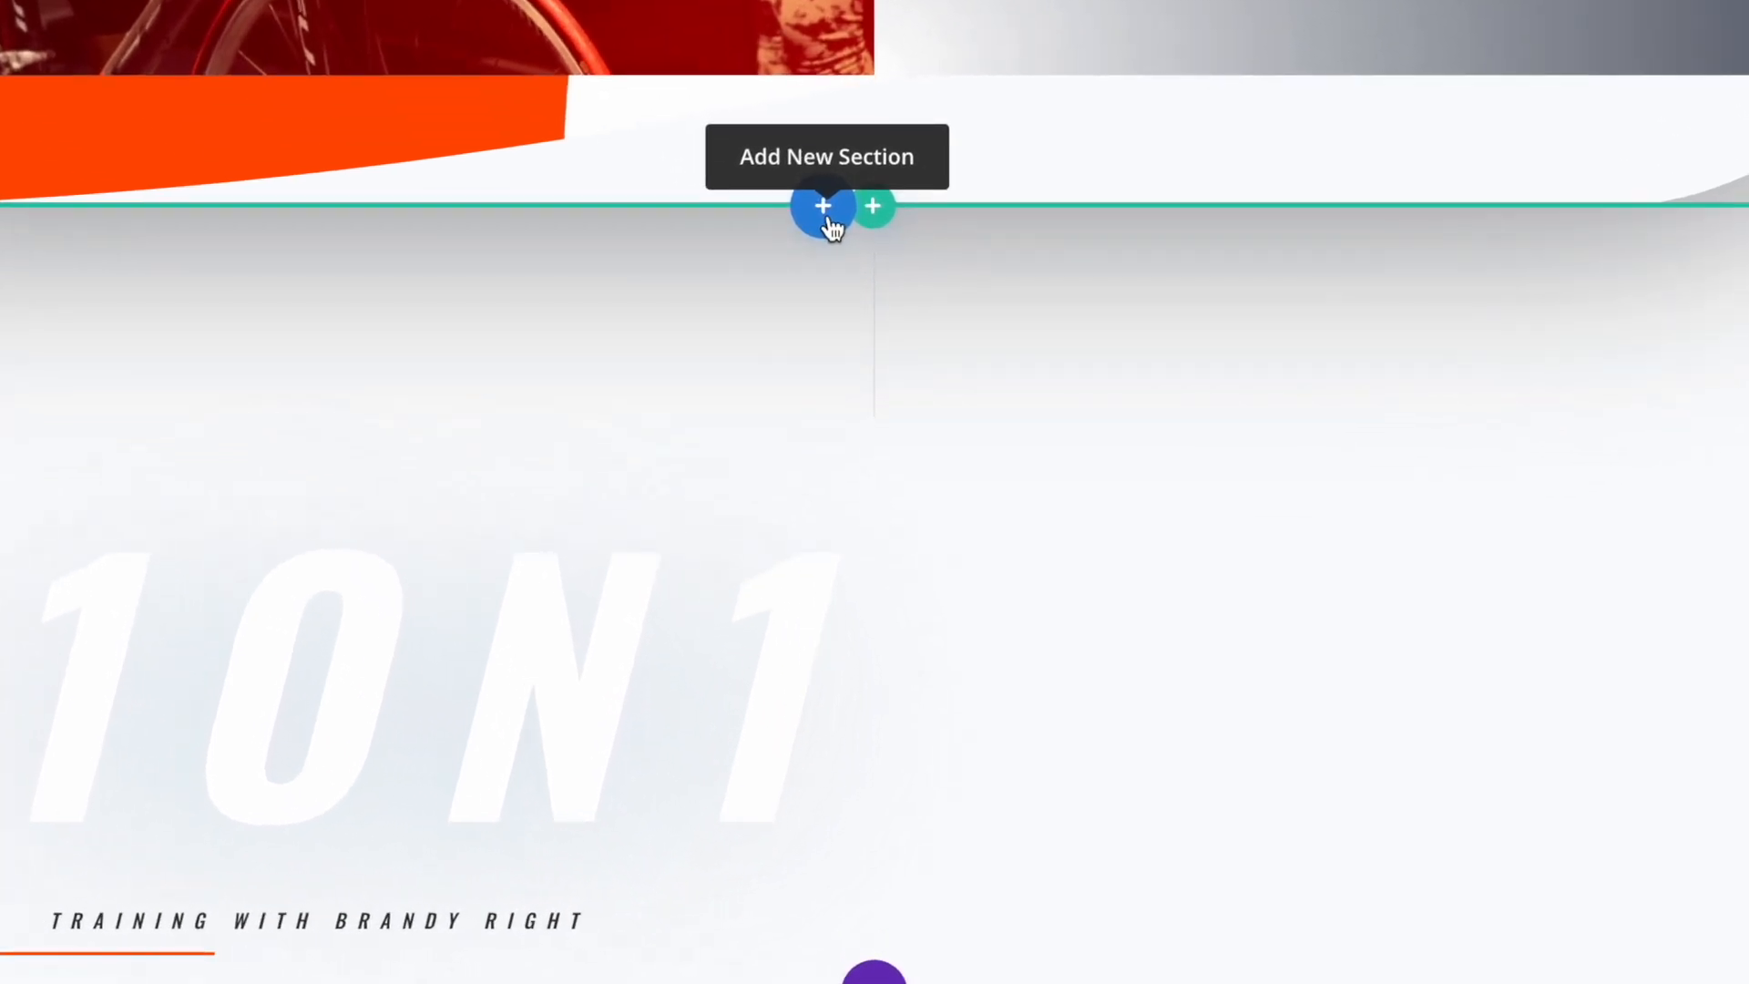
Add a regular one-column section below the hero and insert a Contact Form module
click(829, 218)
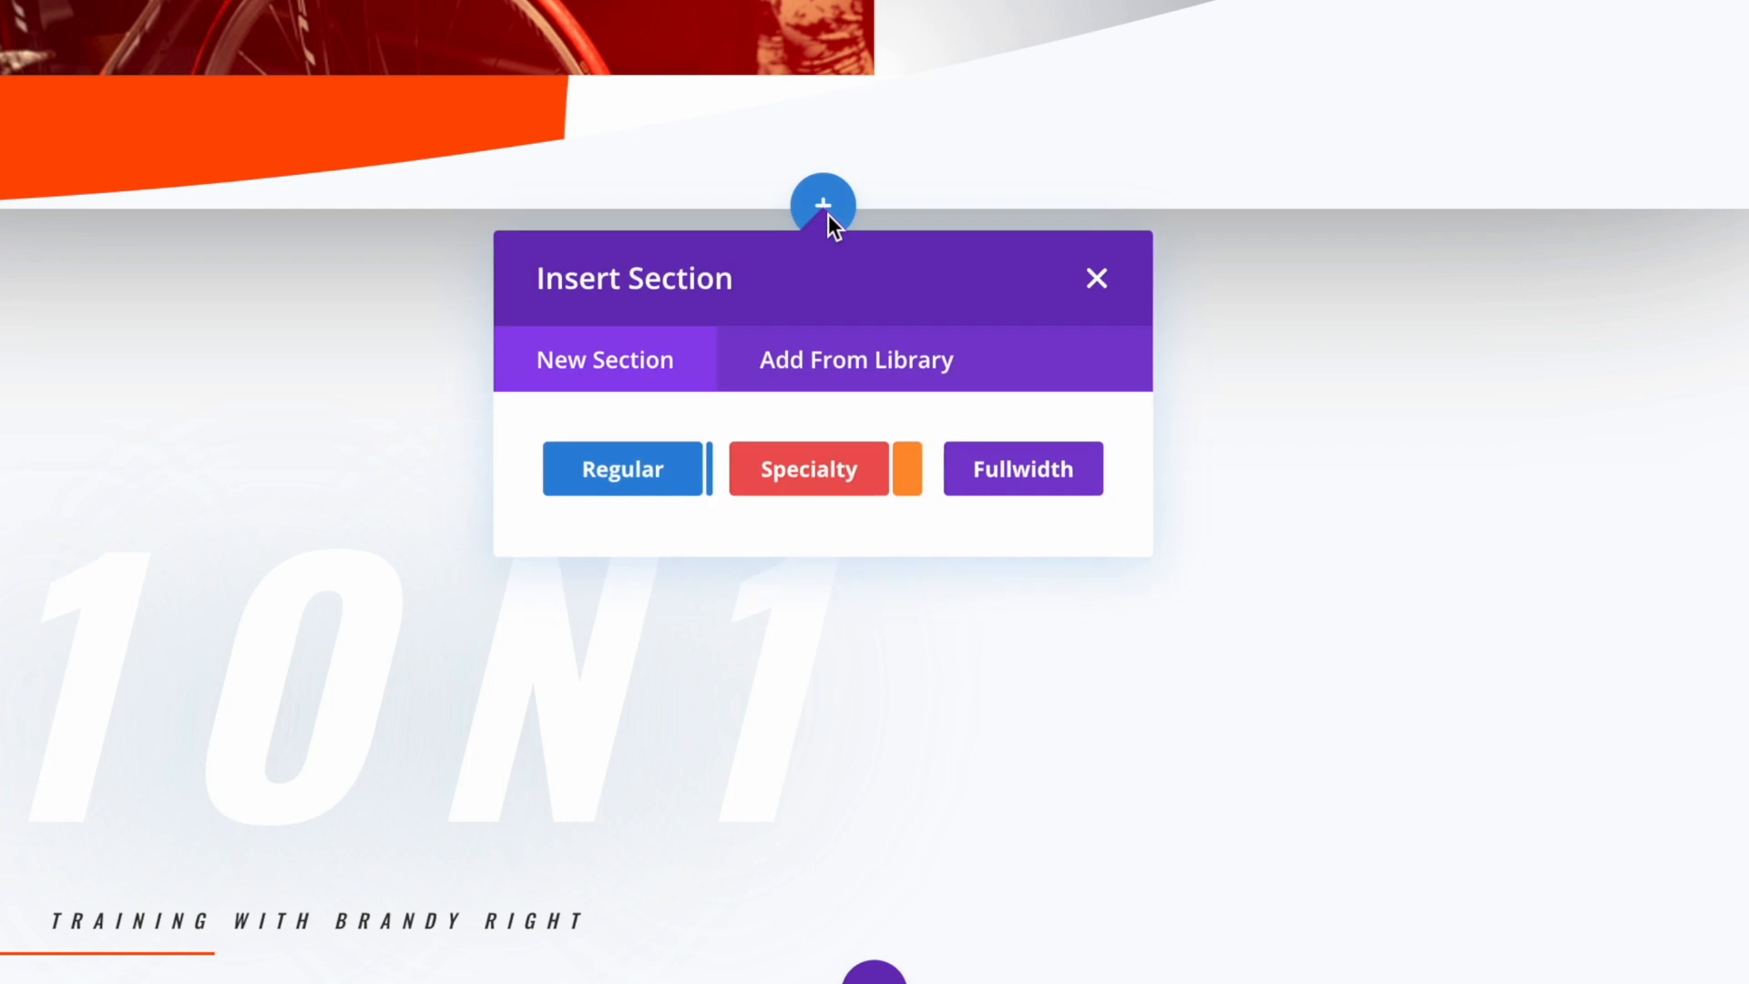
click(638, 492)
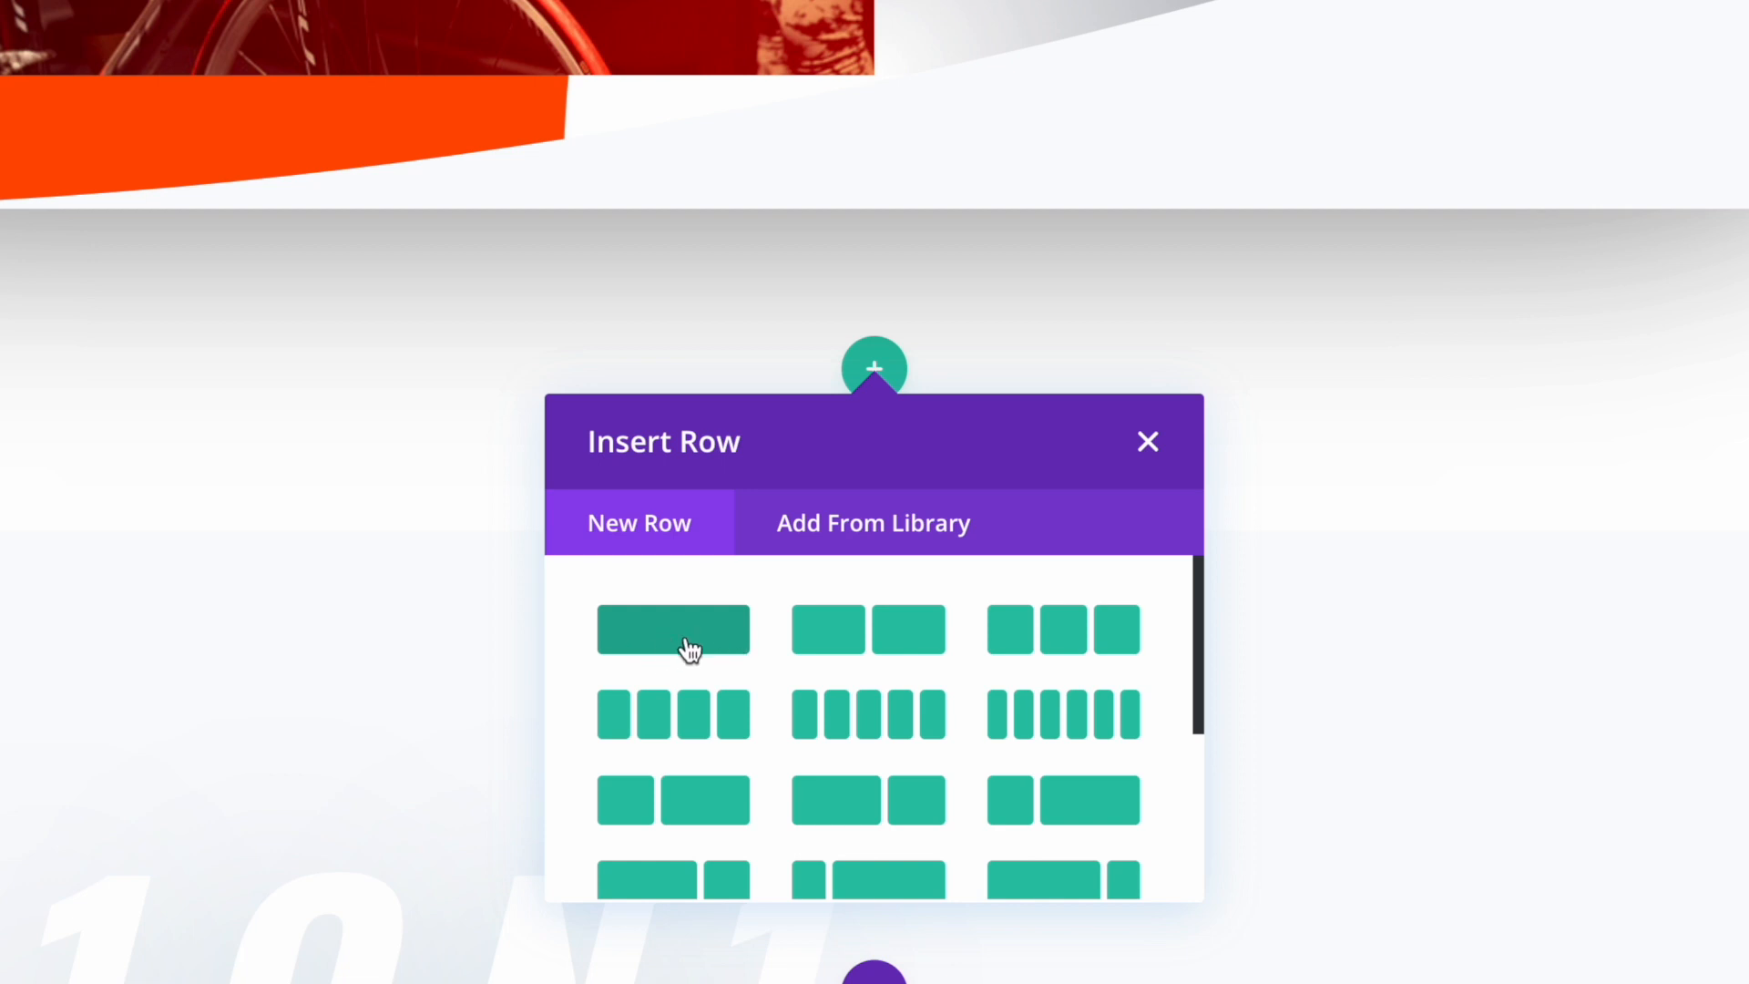
click(691, 646)
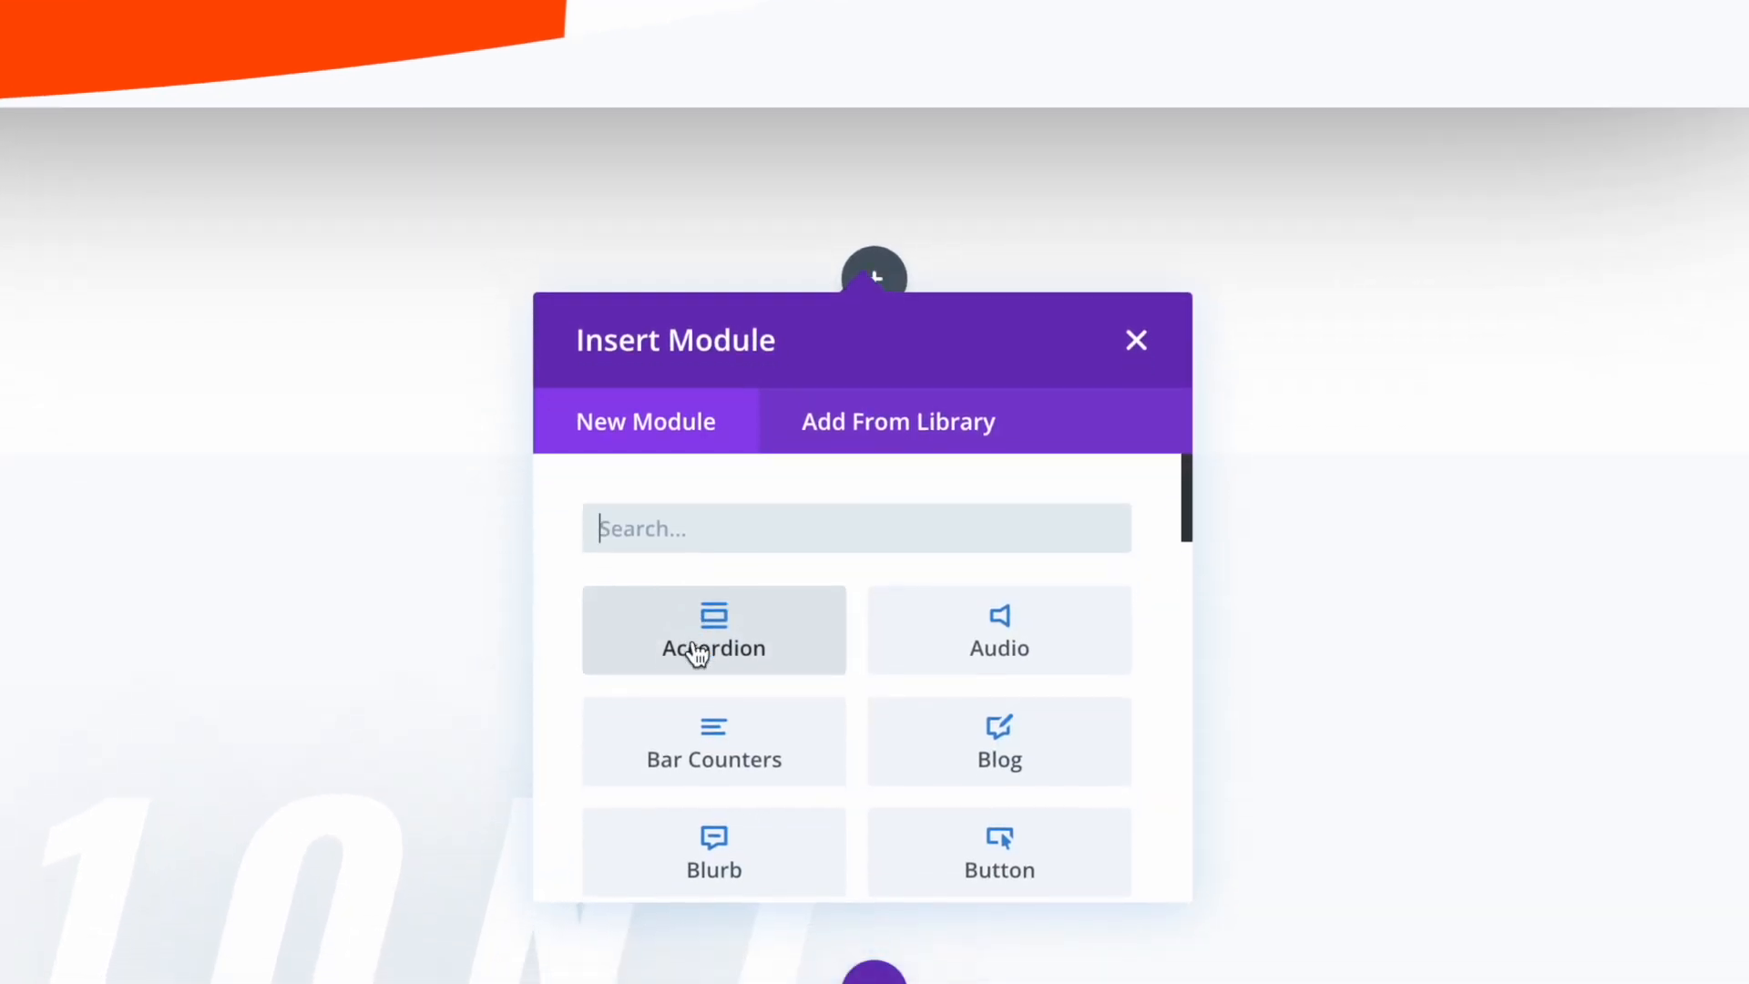
text(contact)
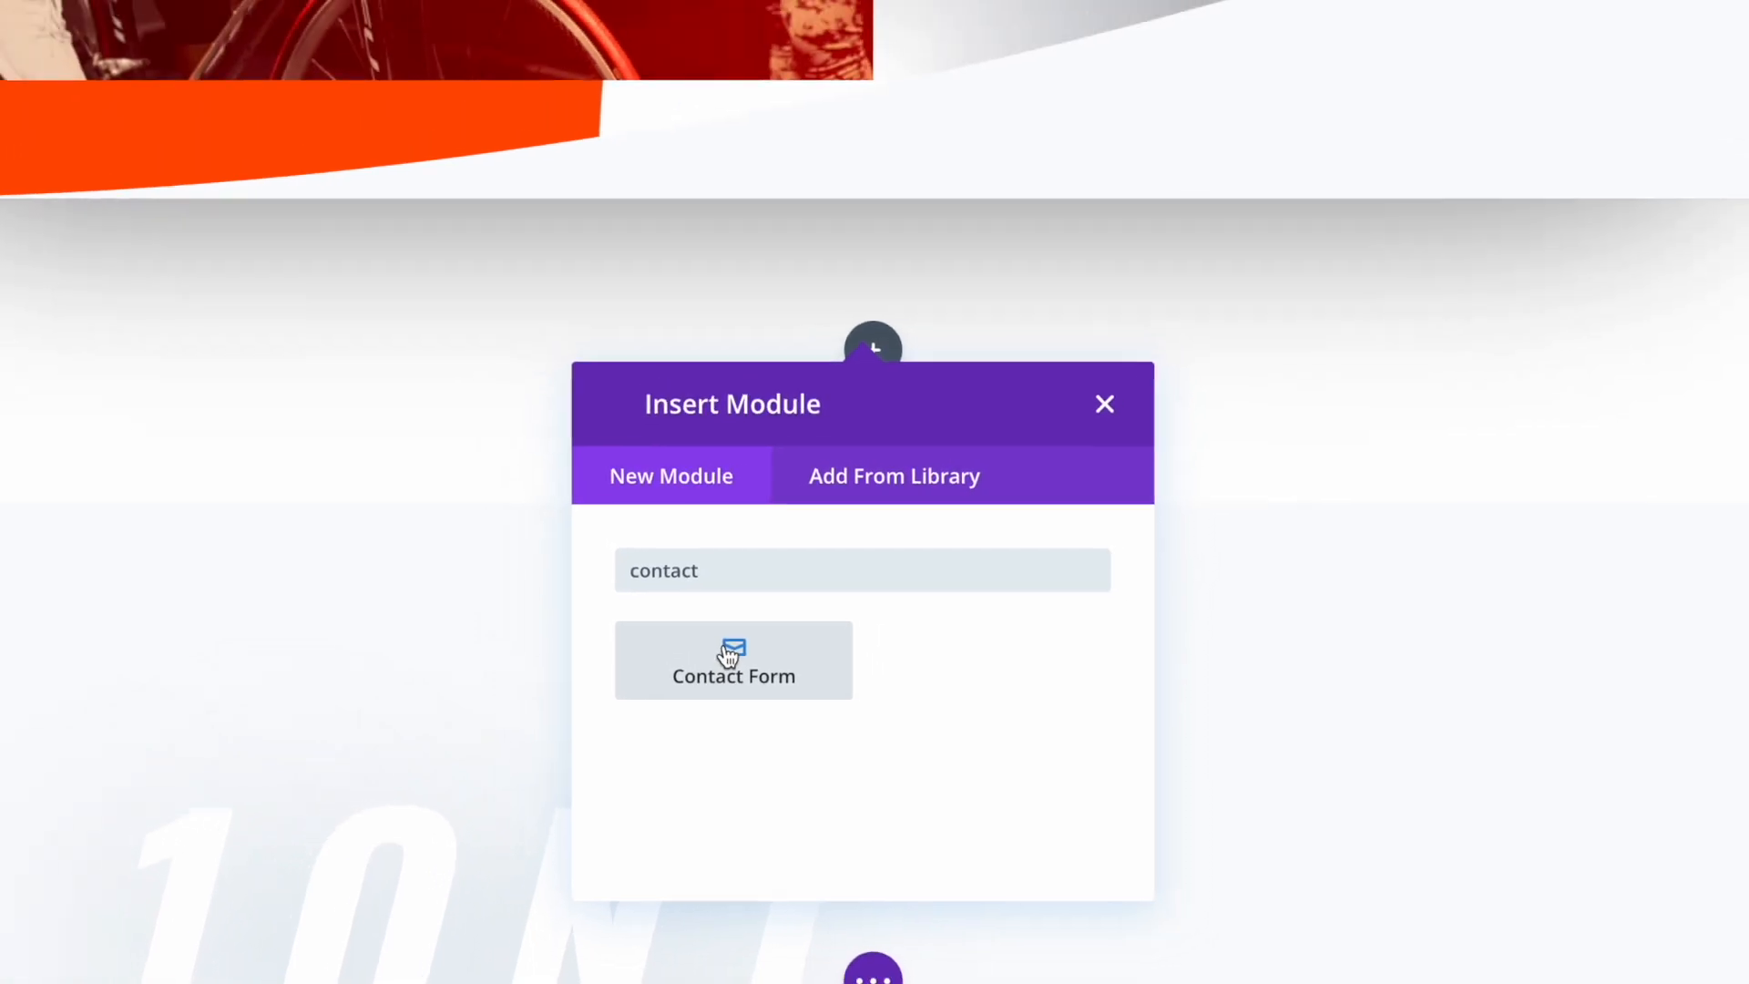
click(712, 621)
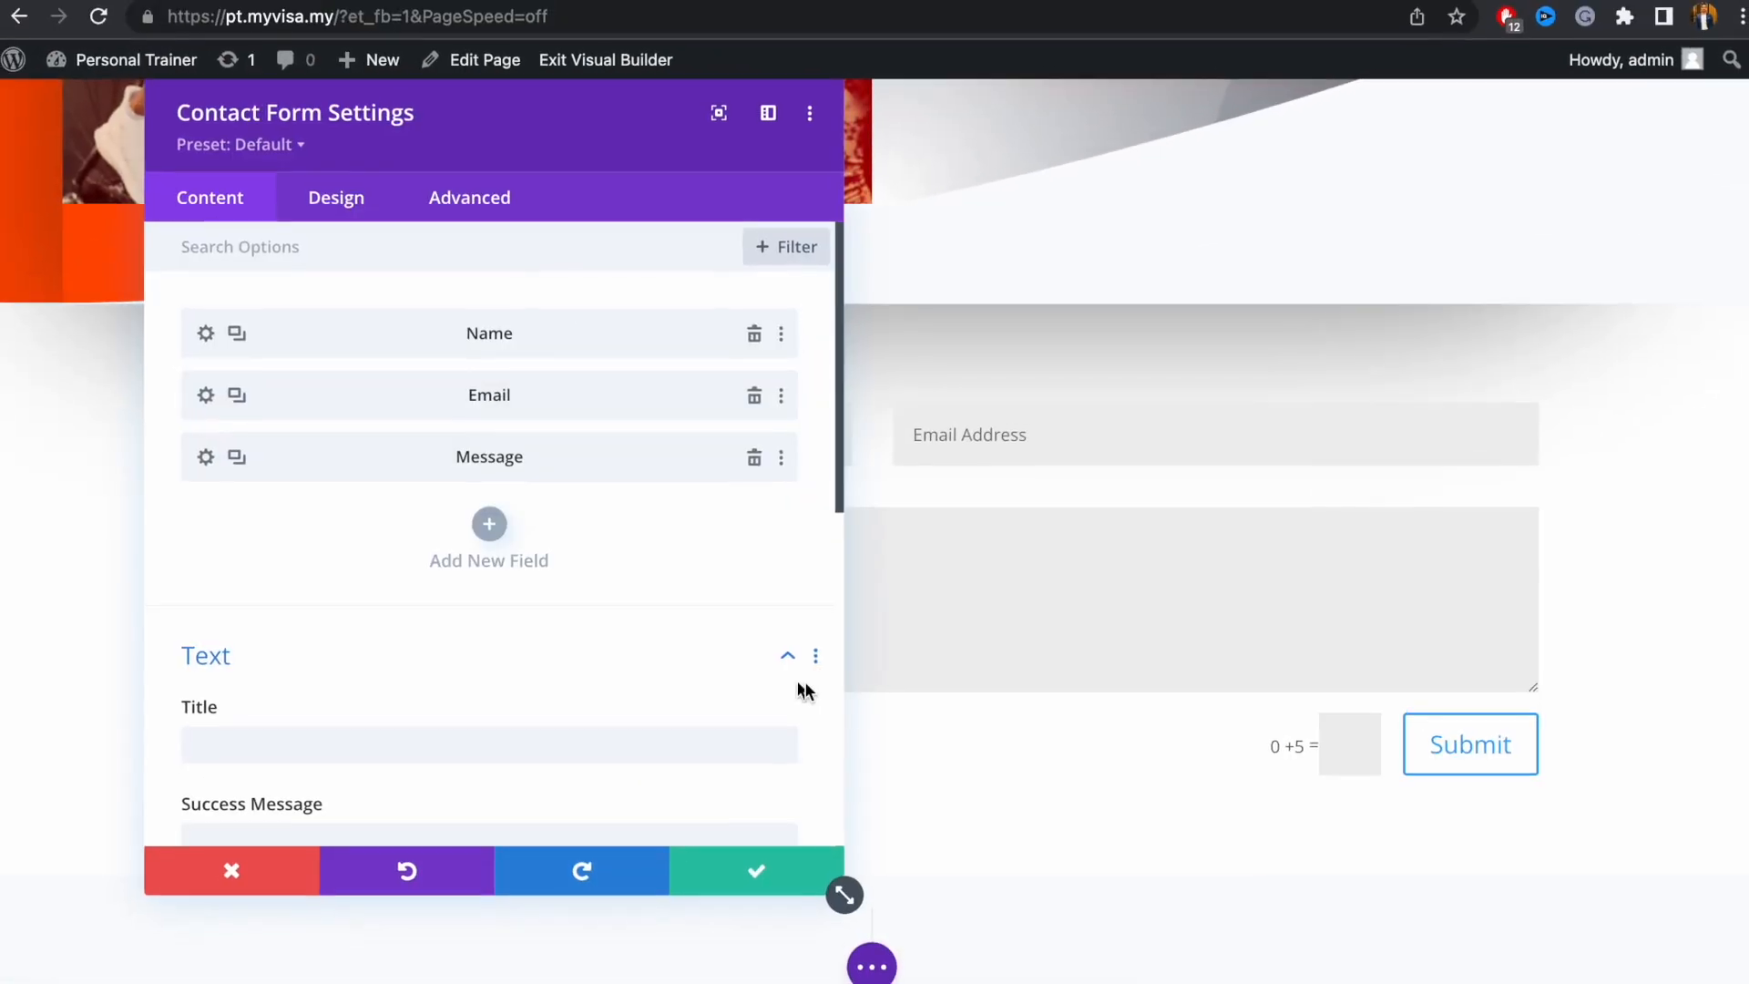
Move the Contact Form Settings panel to the upper right, uncovering the Name, Email and Message fields
drag(566, 98, 1163, 737)
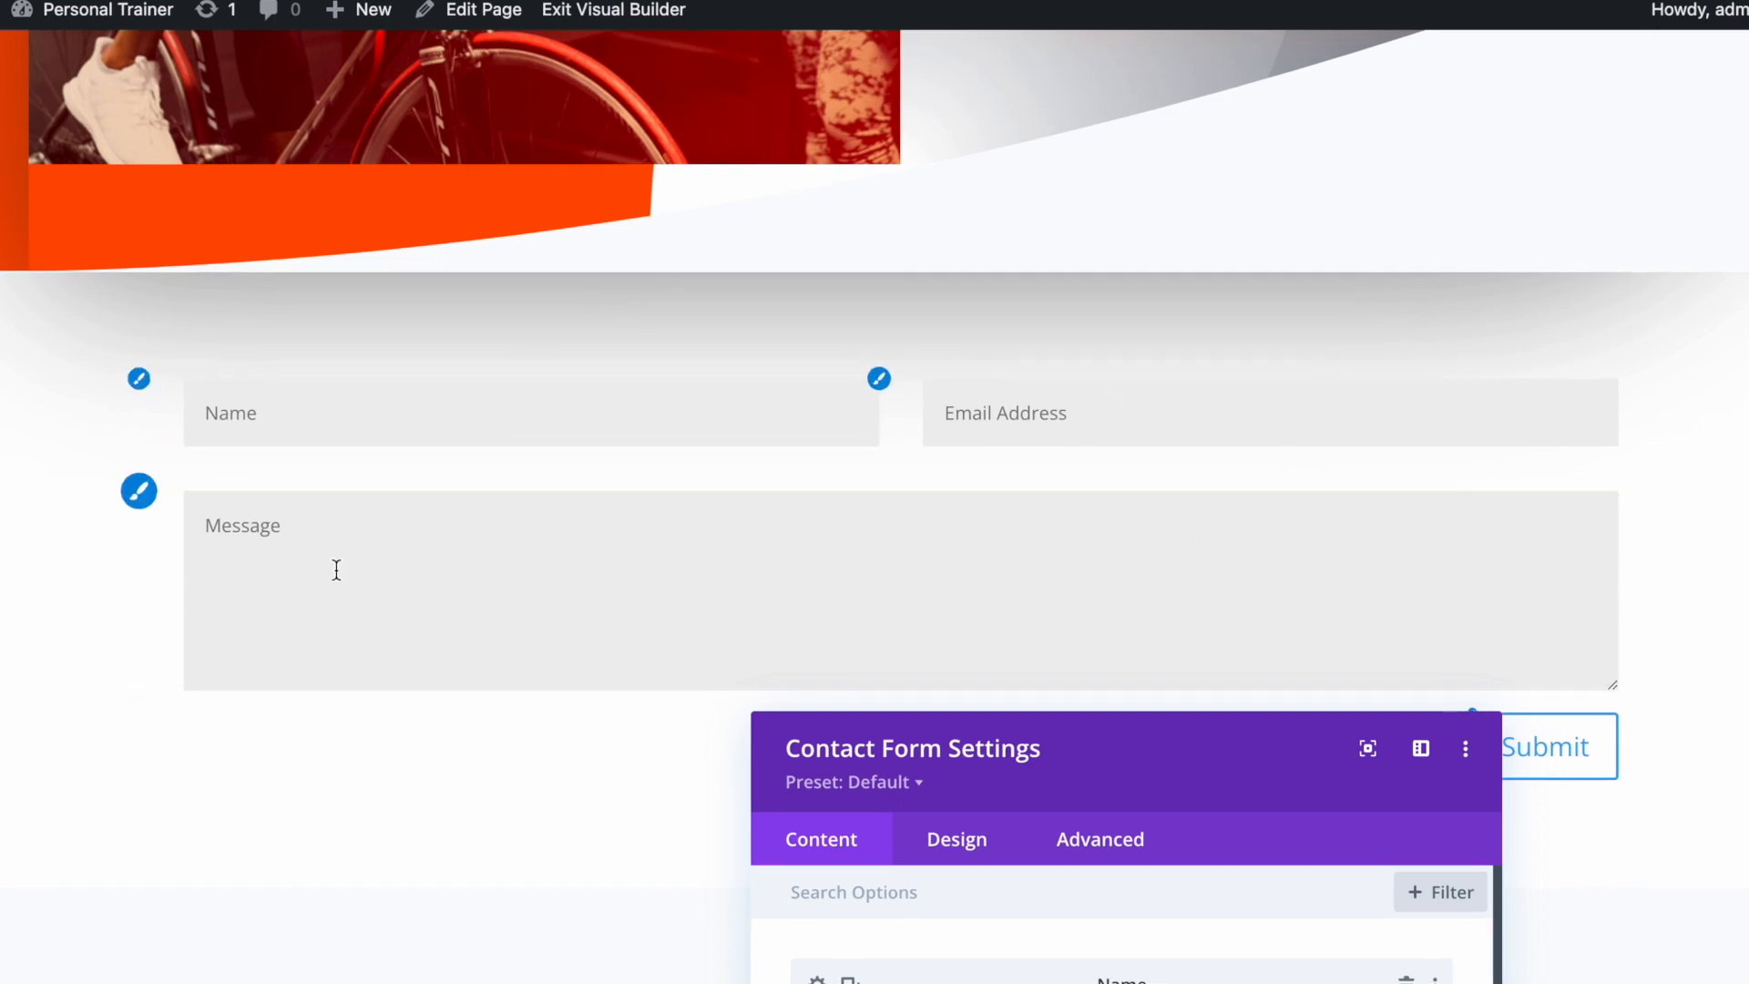
drag(1124, 754, 1433, 141)
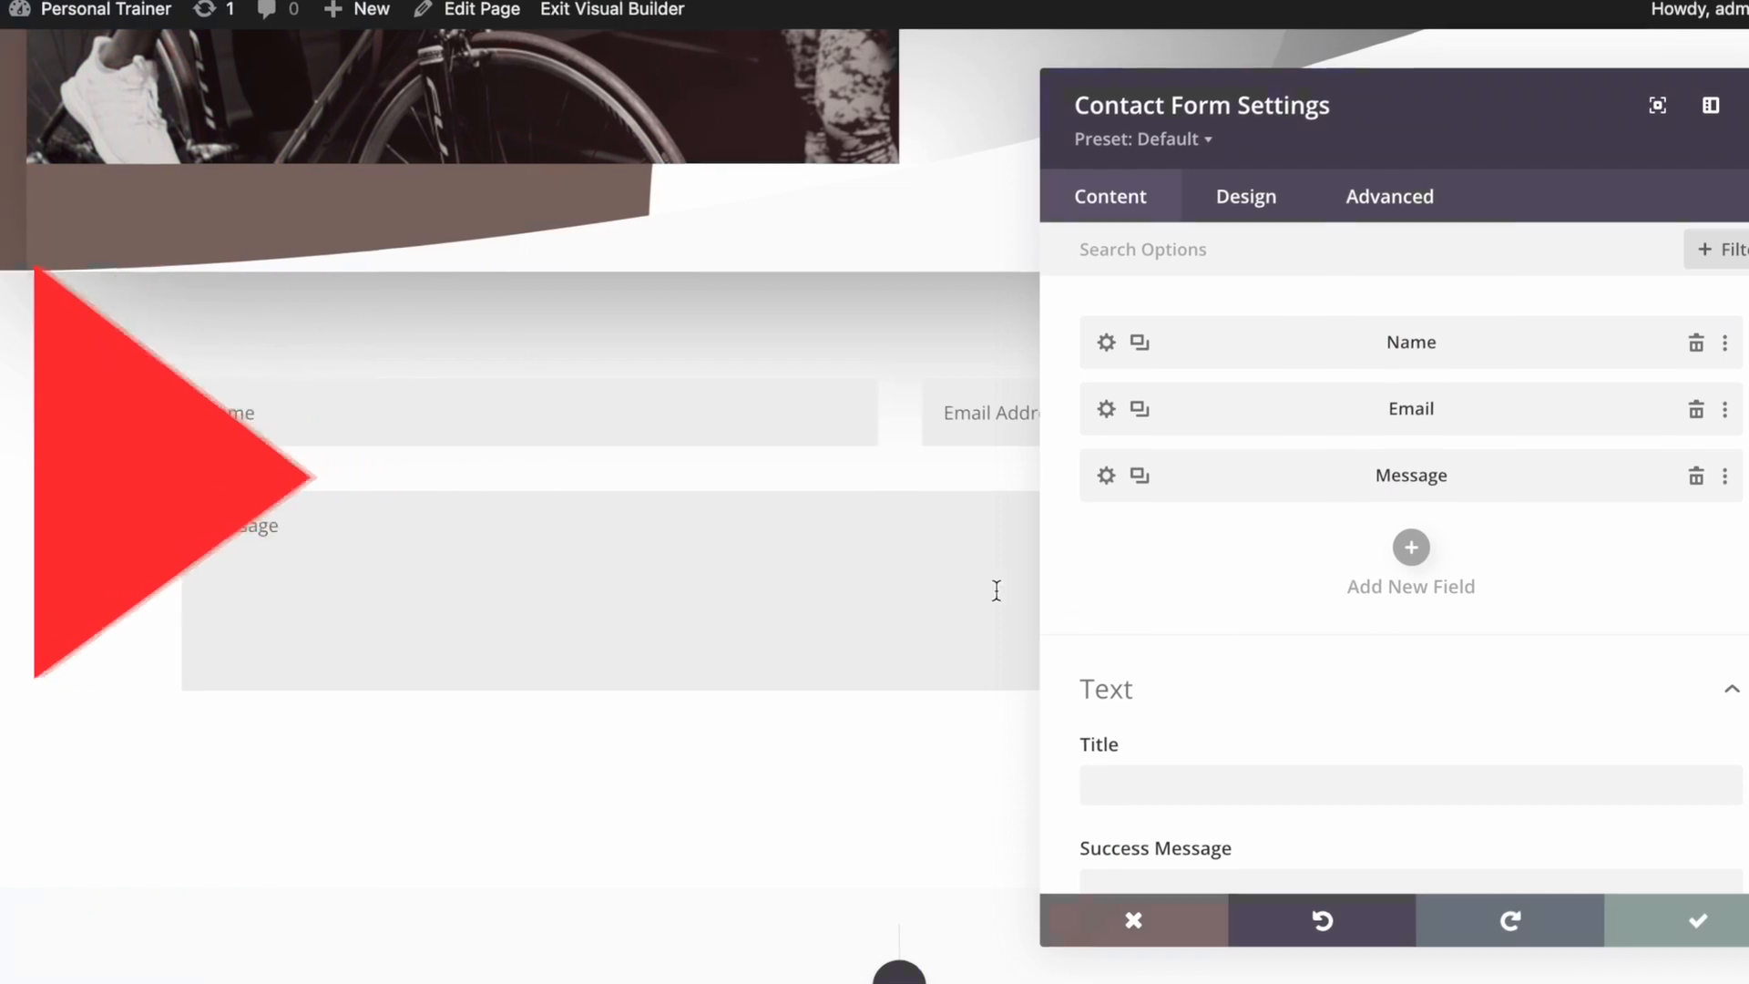
Add a field with ID 'Phone' and title 'Phone Number' that allows numbers only
click(1400, 546)
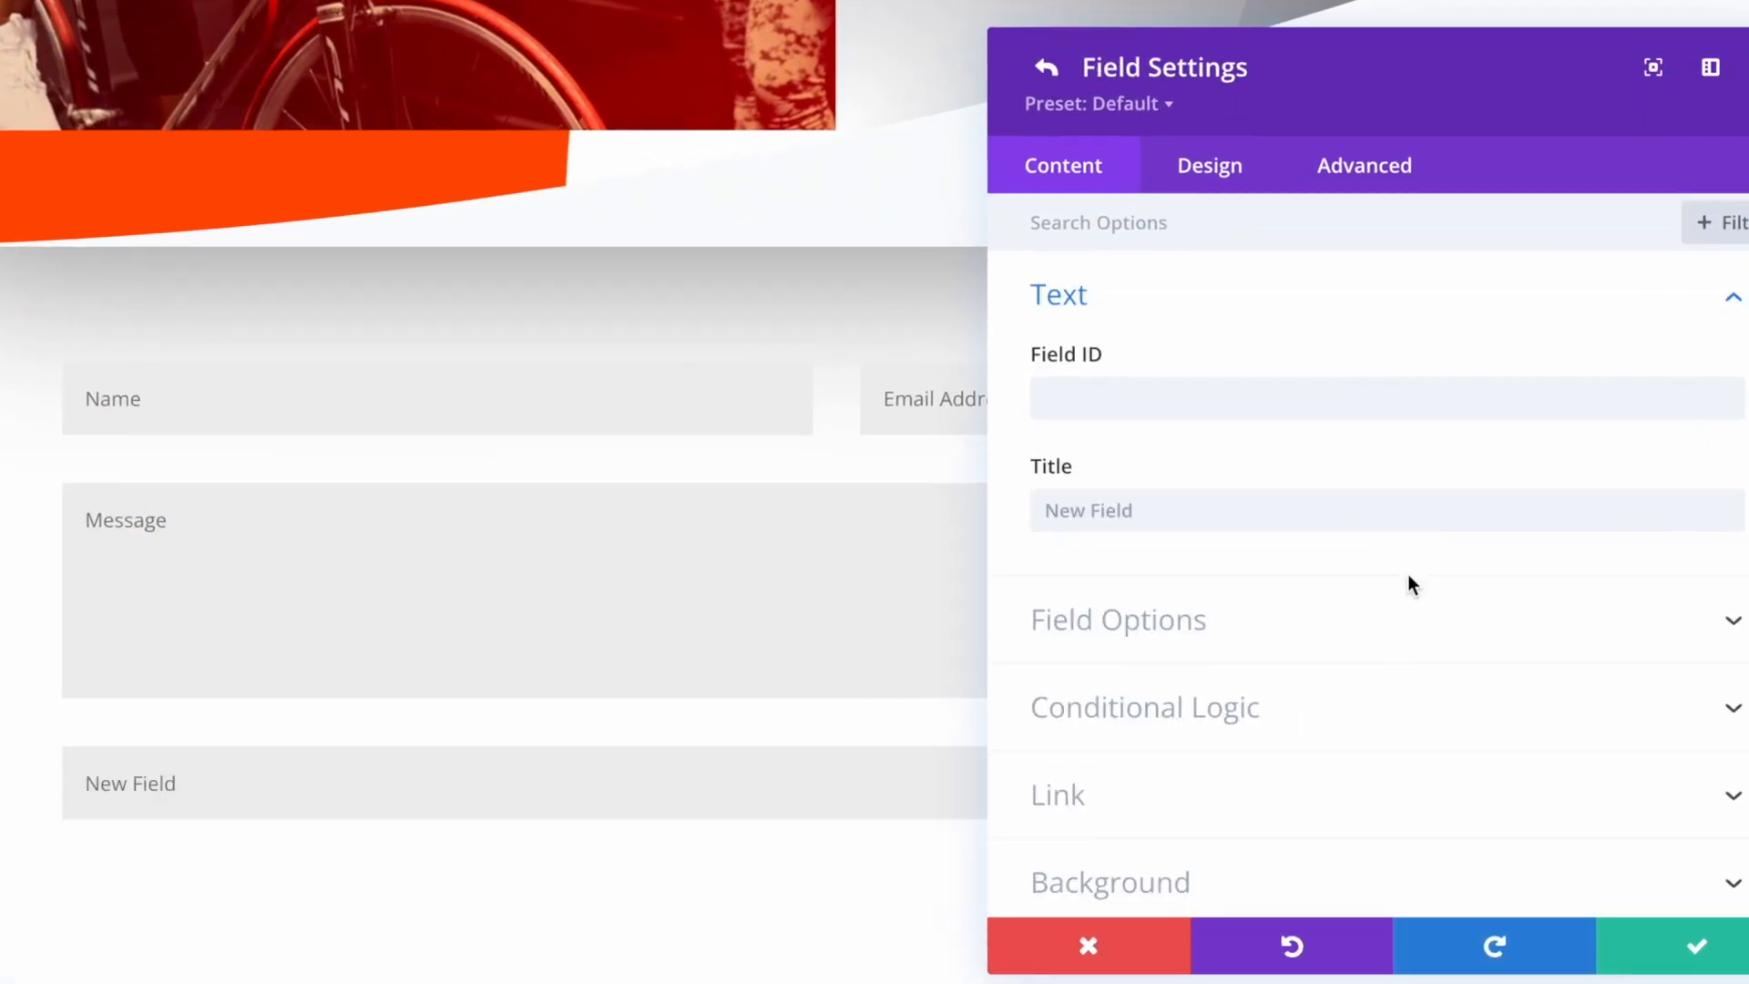
click(1142, 415)
text(Phone)
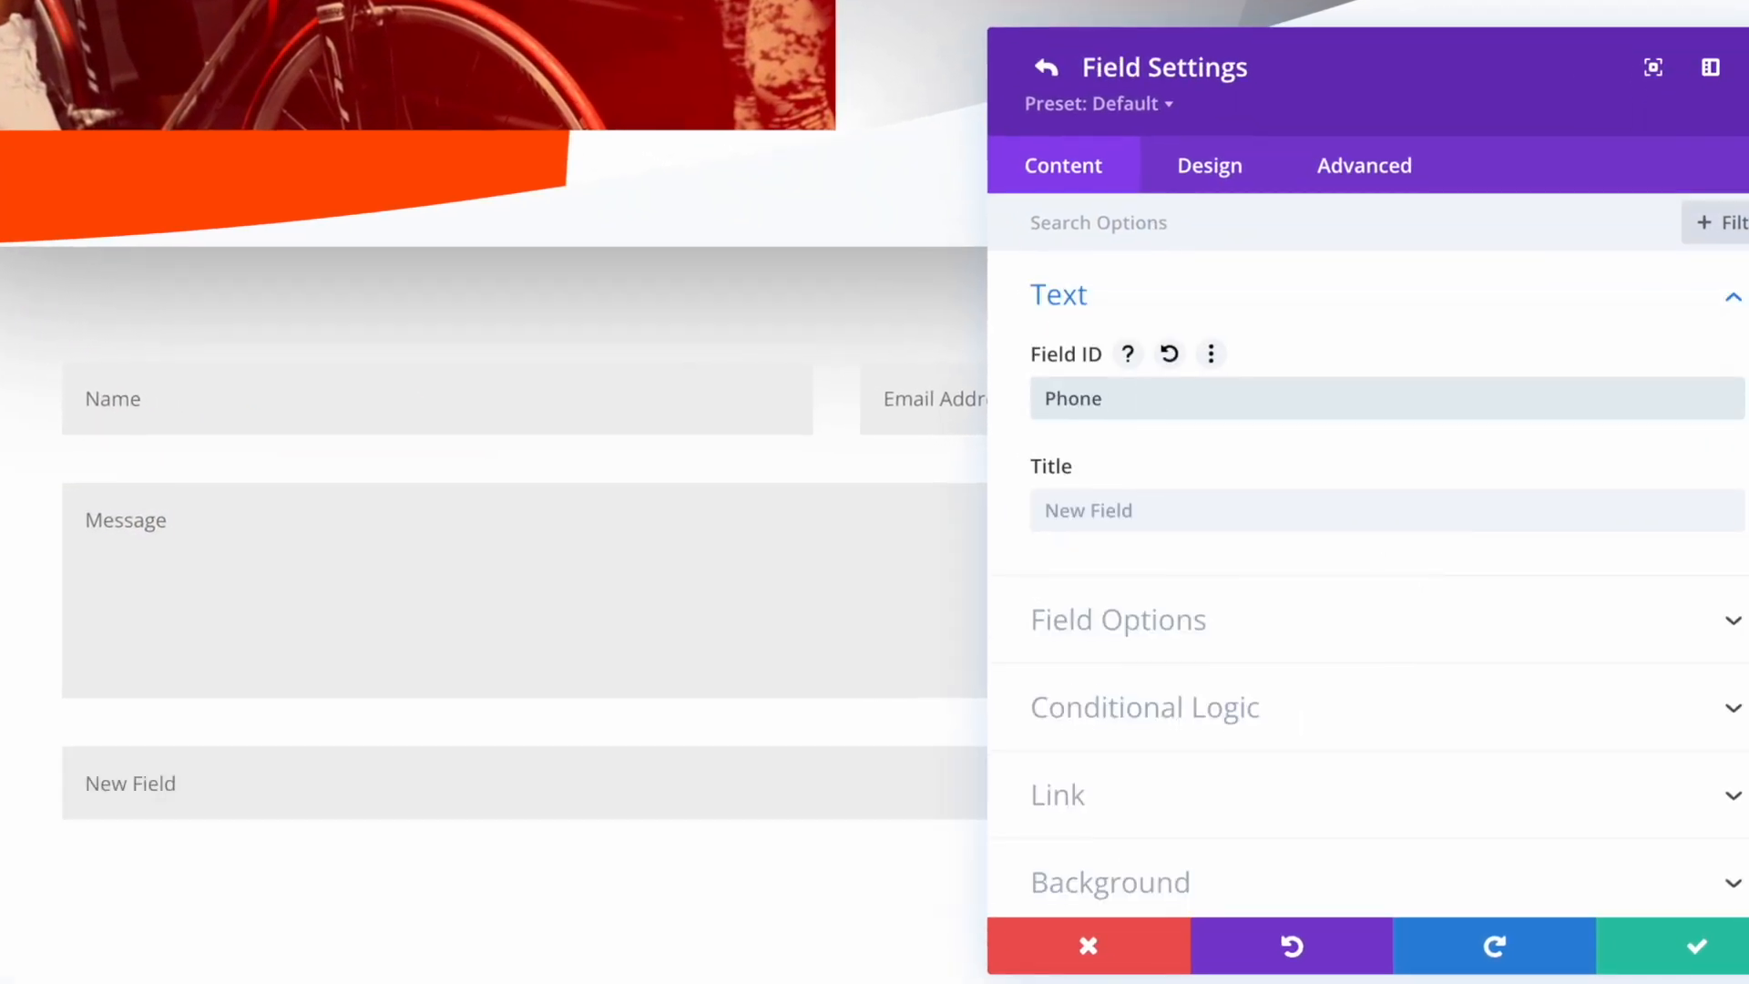
key(Tab)
text(Phone N)
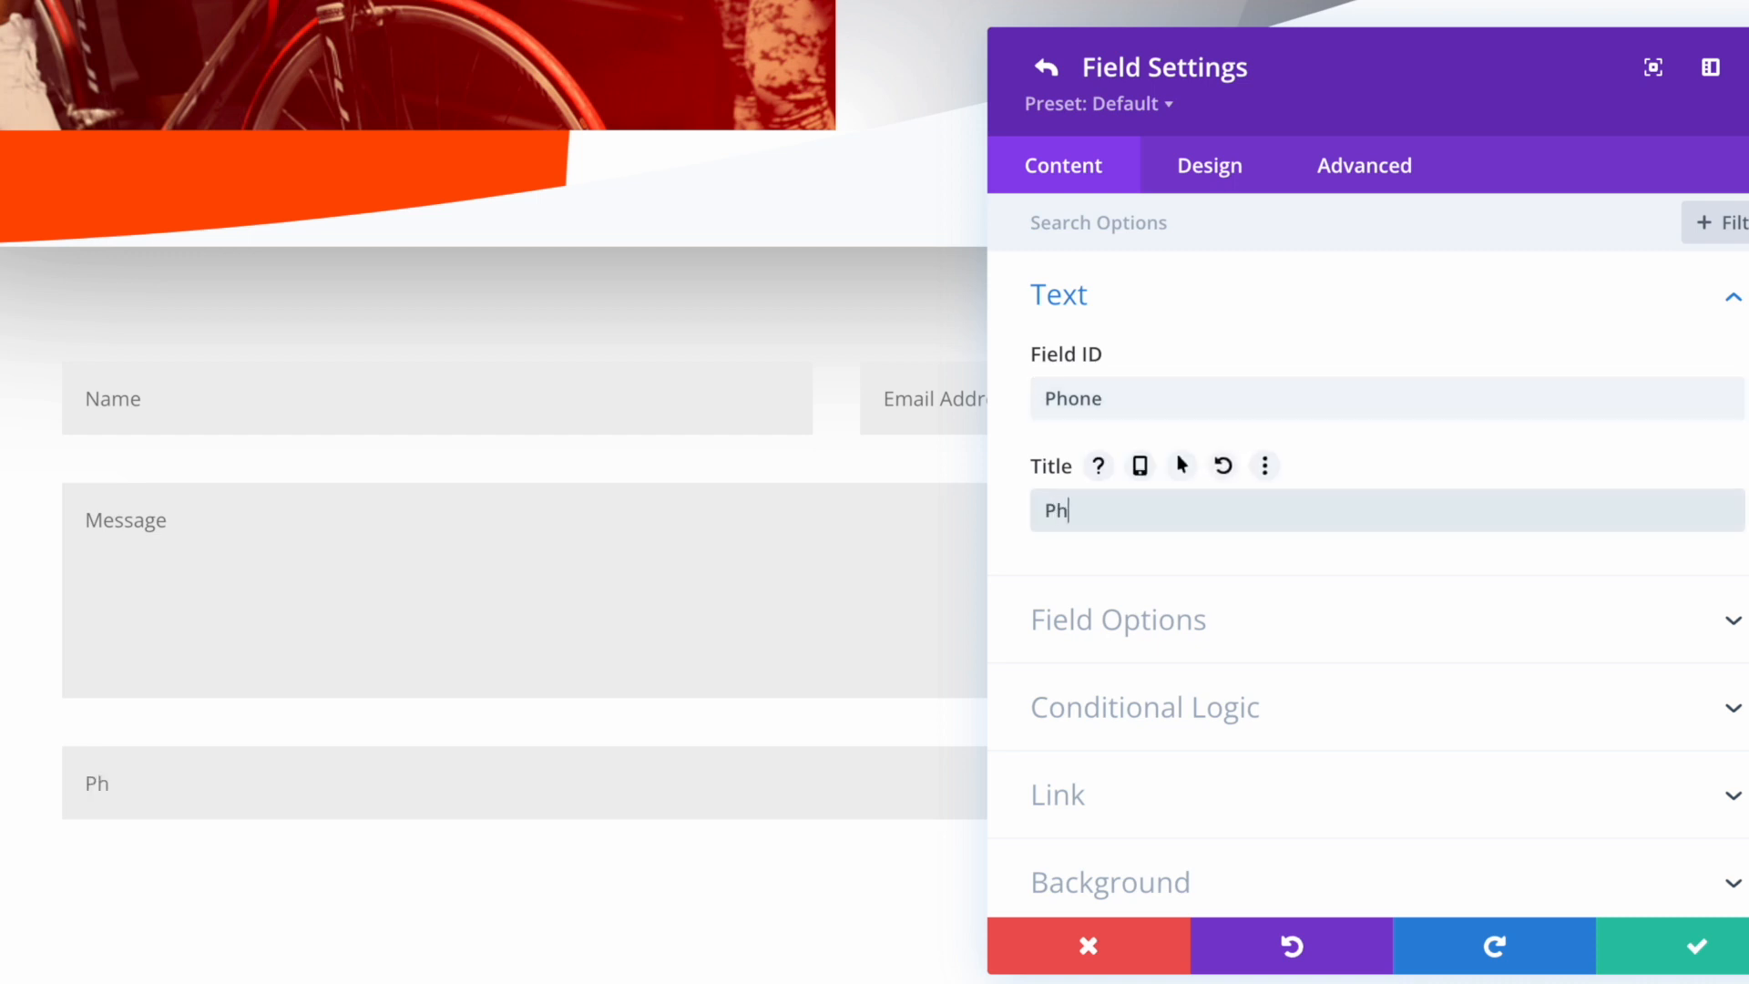
text(ber)
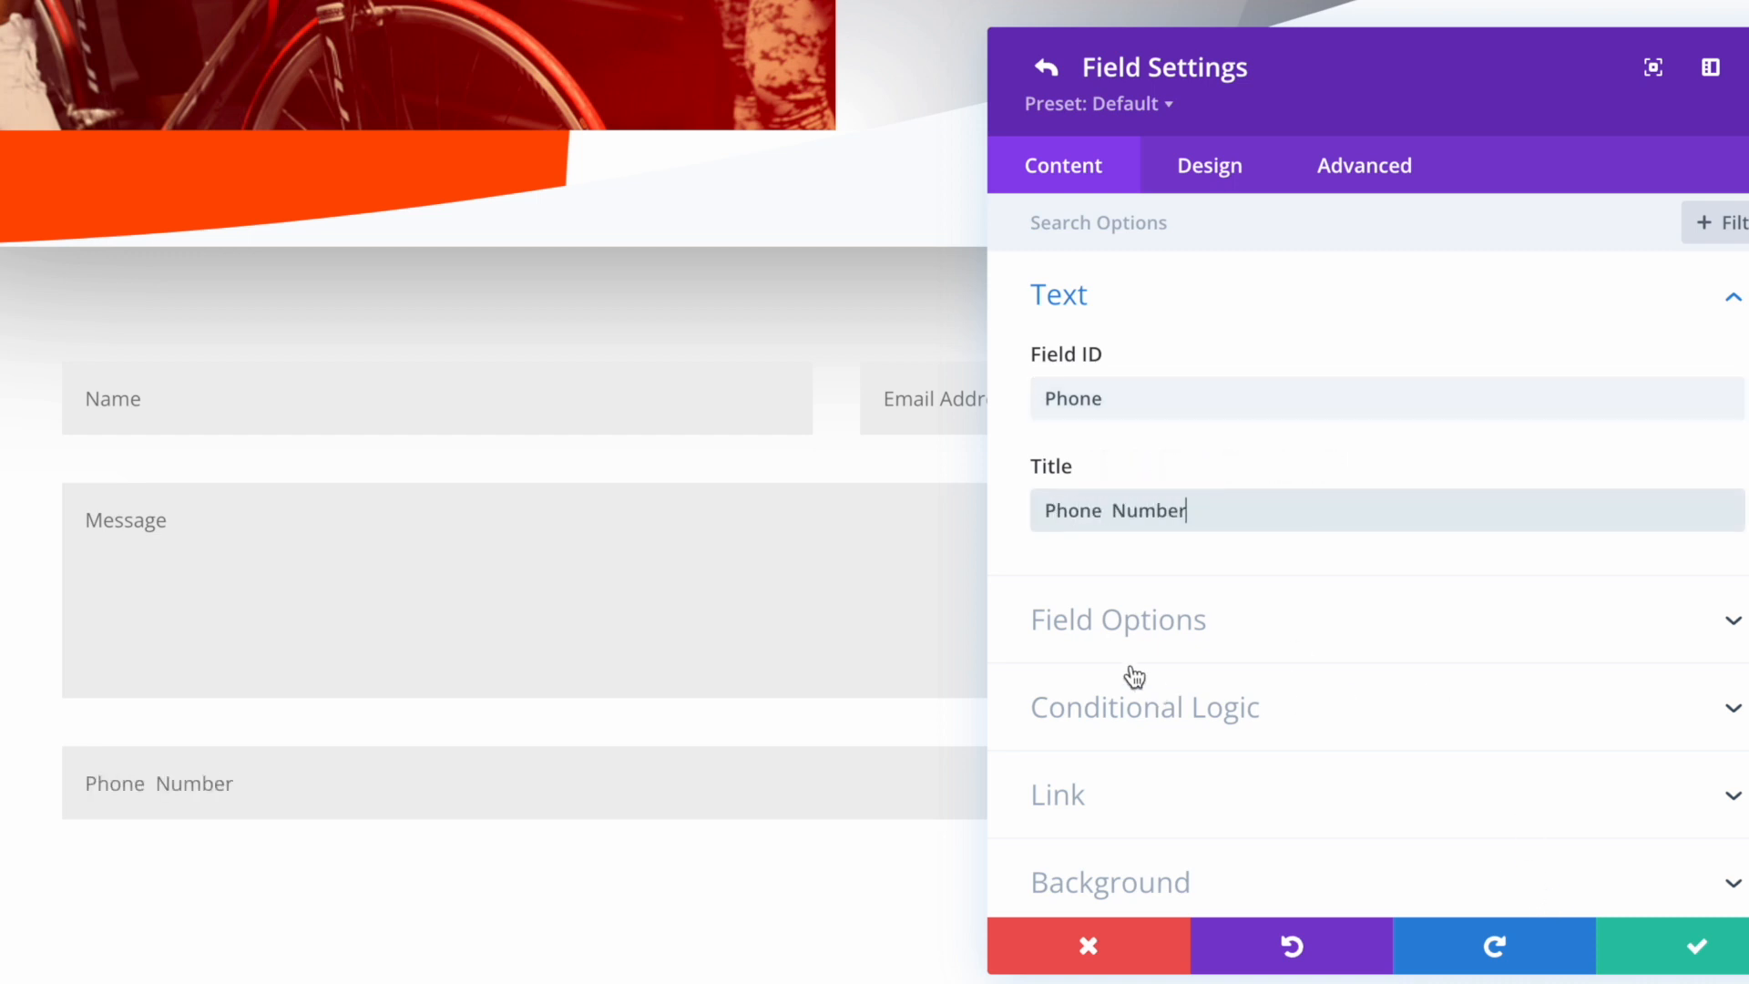
click(1119, 629)
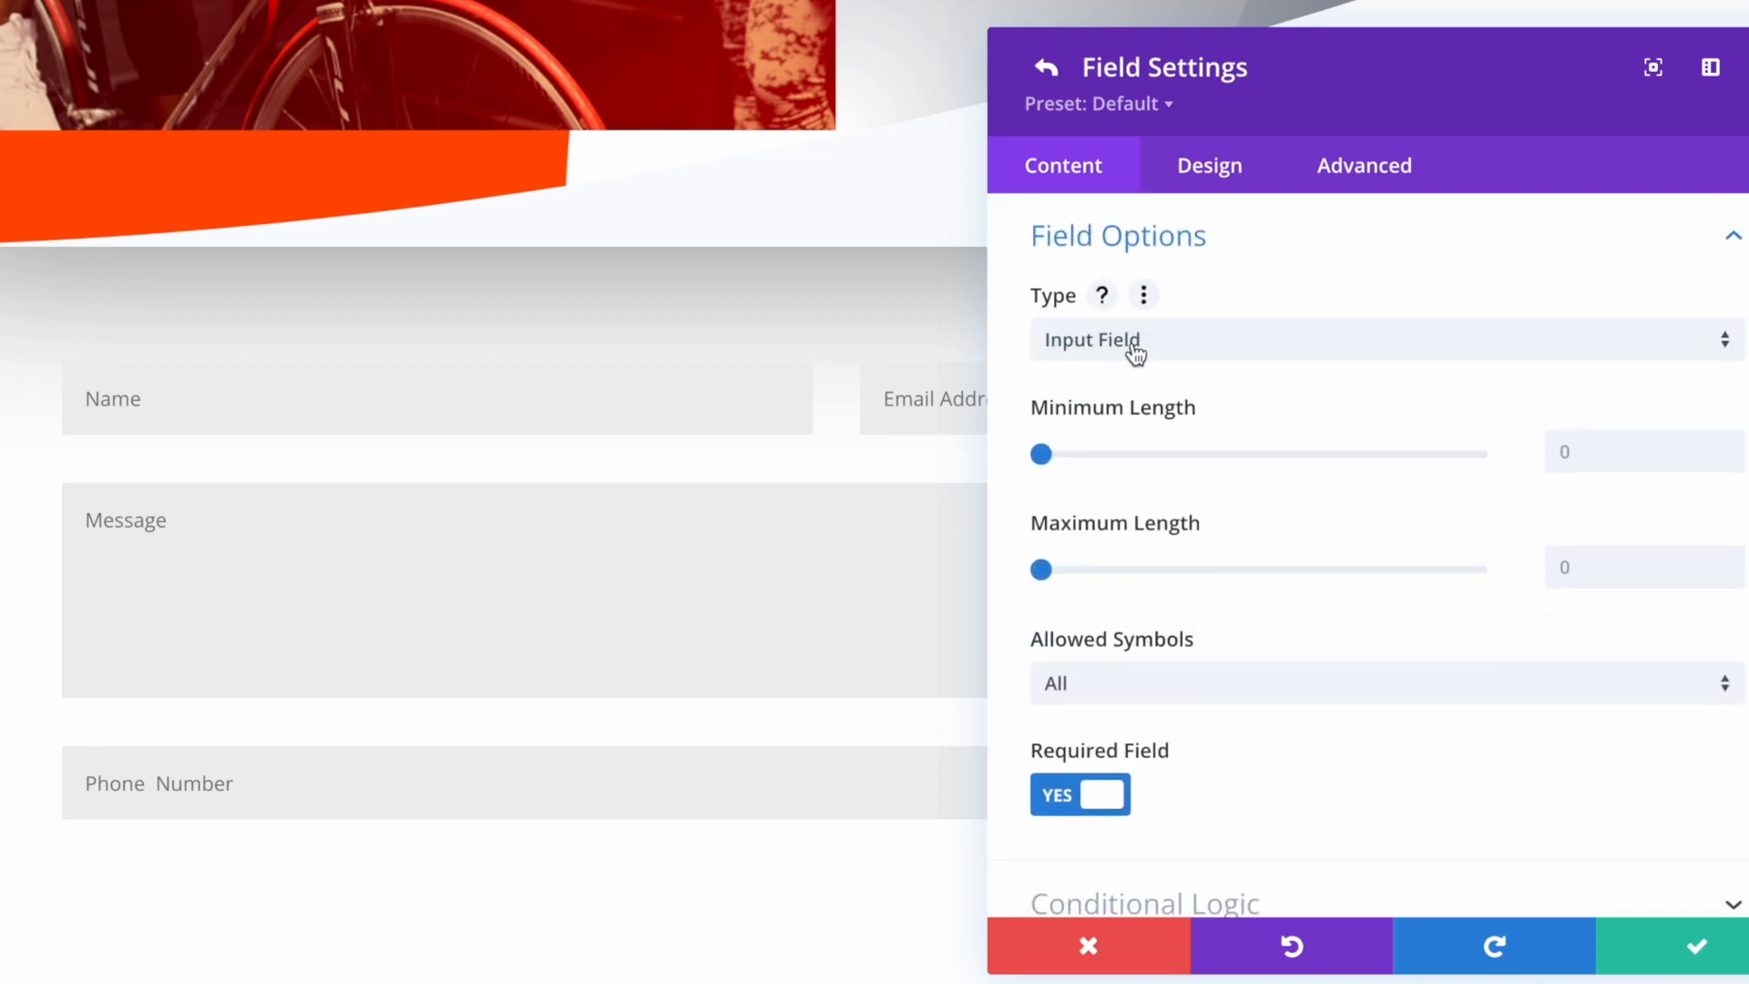
click(1202, 695)
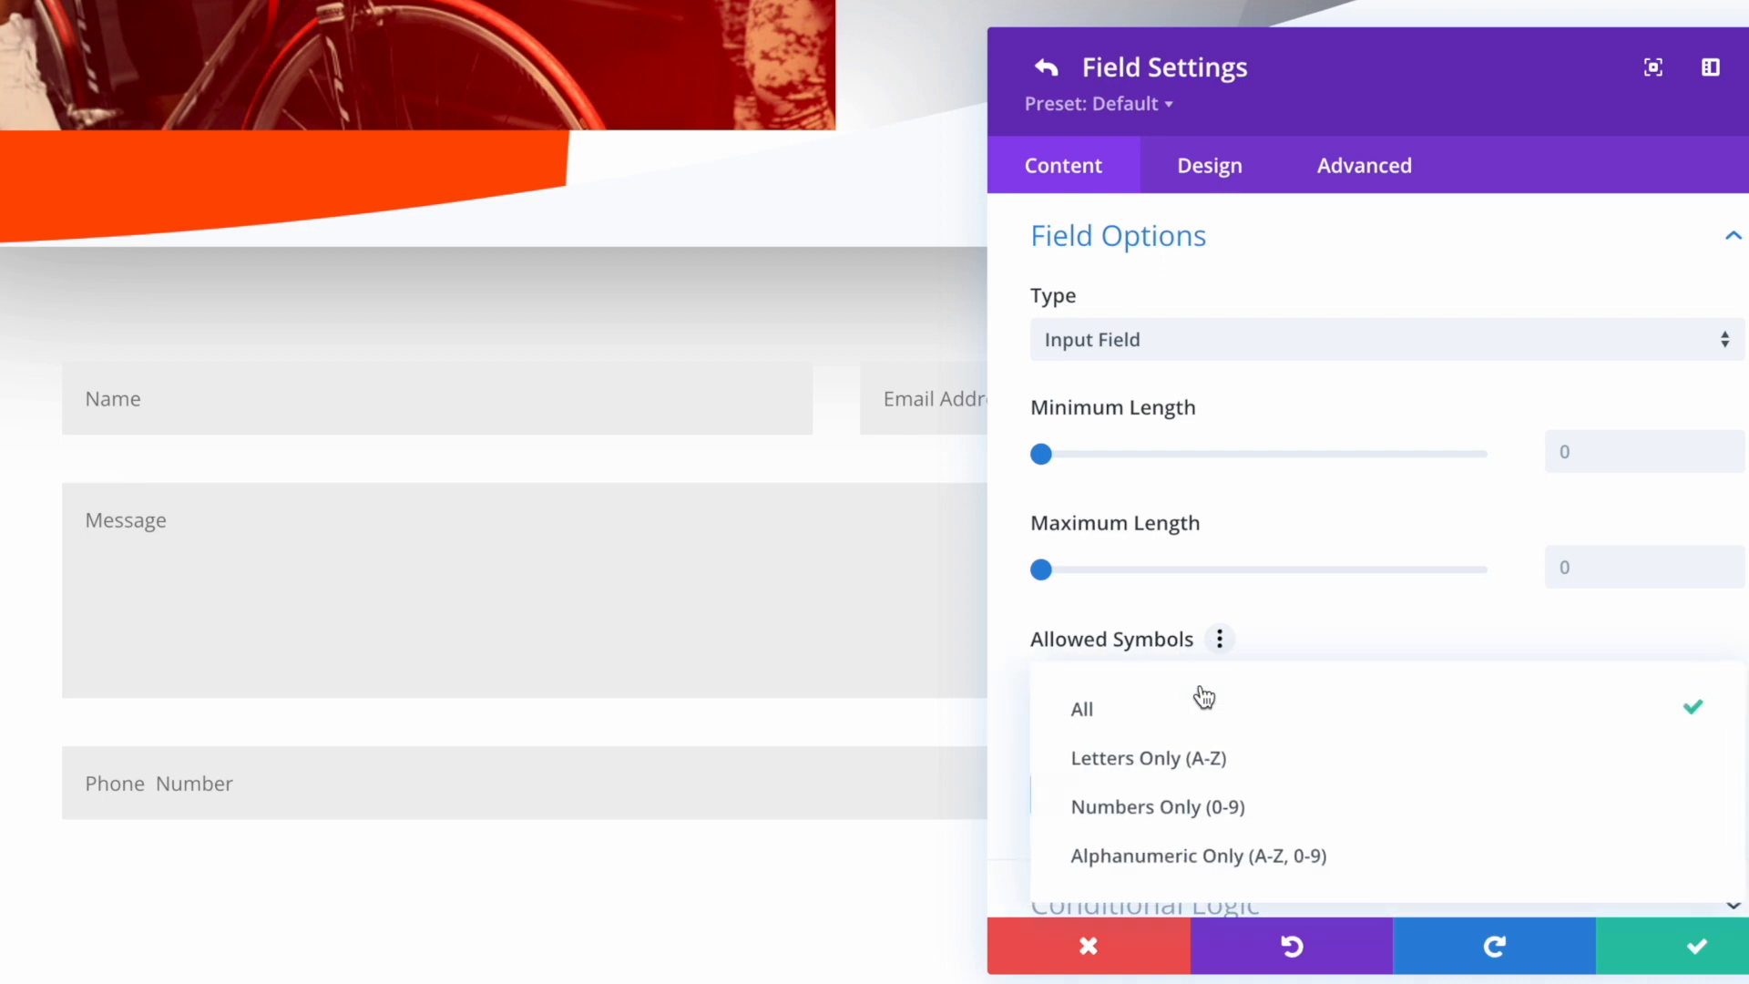
click(1254, 826)
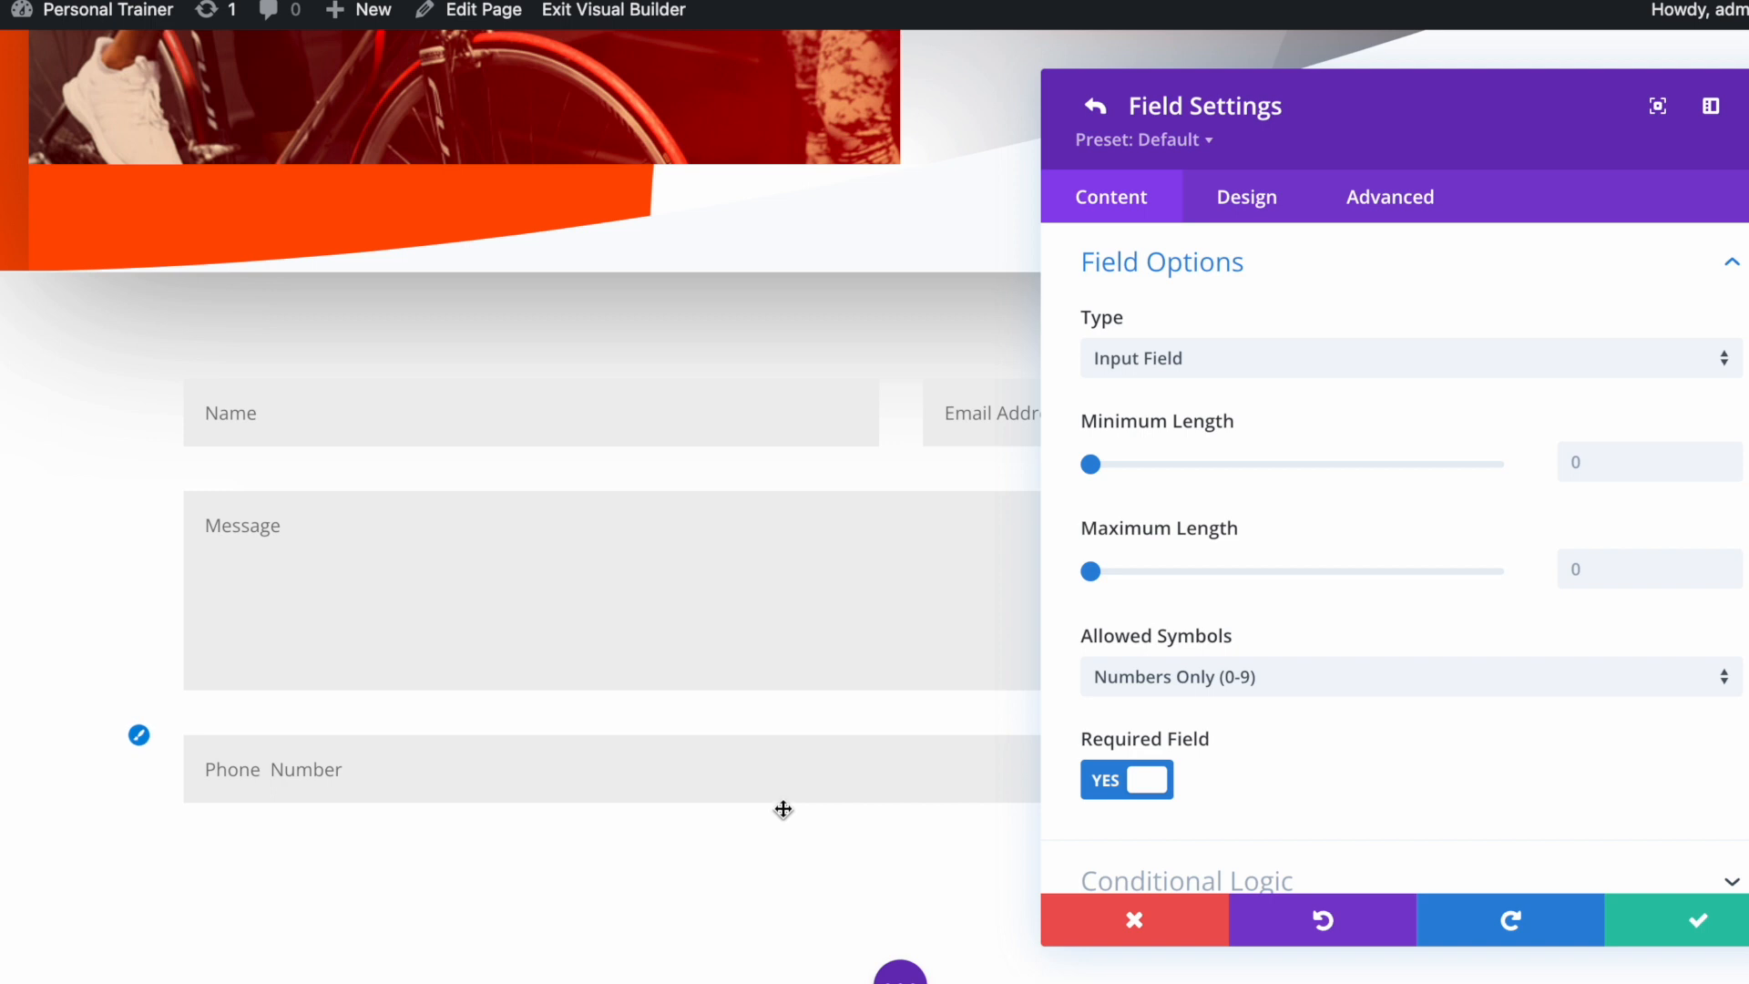
click(1700, 934)
scroll(1358, 648, up, 4)
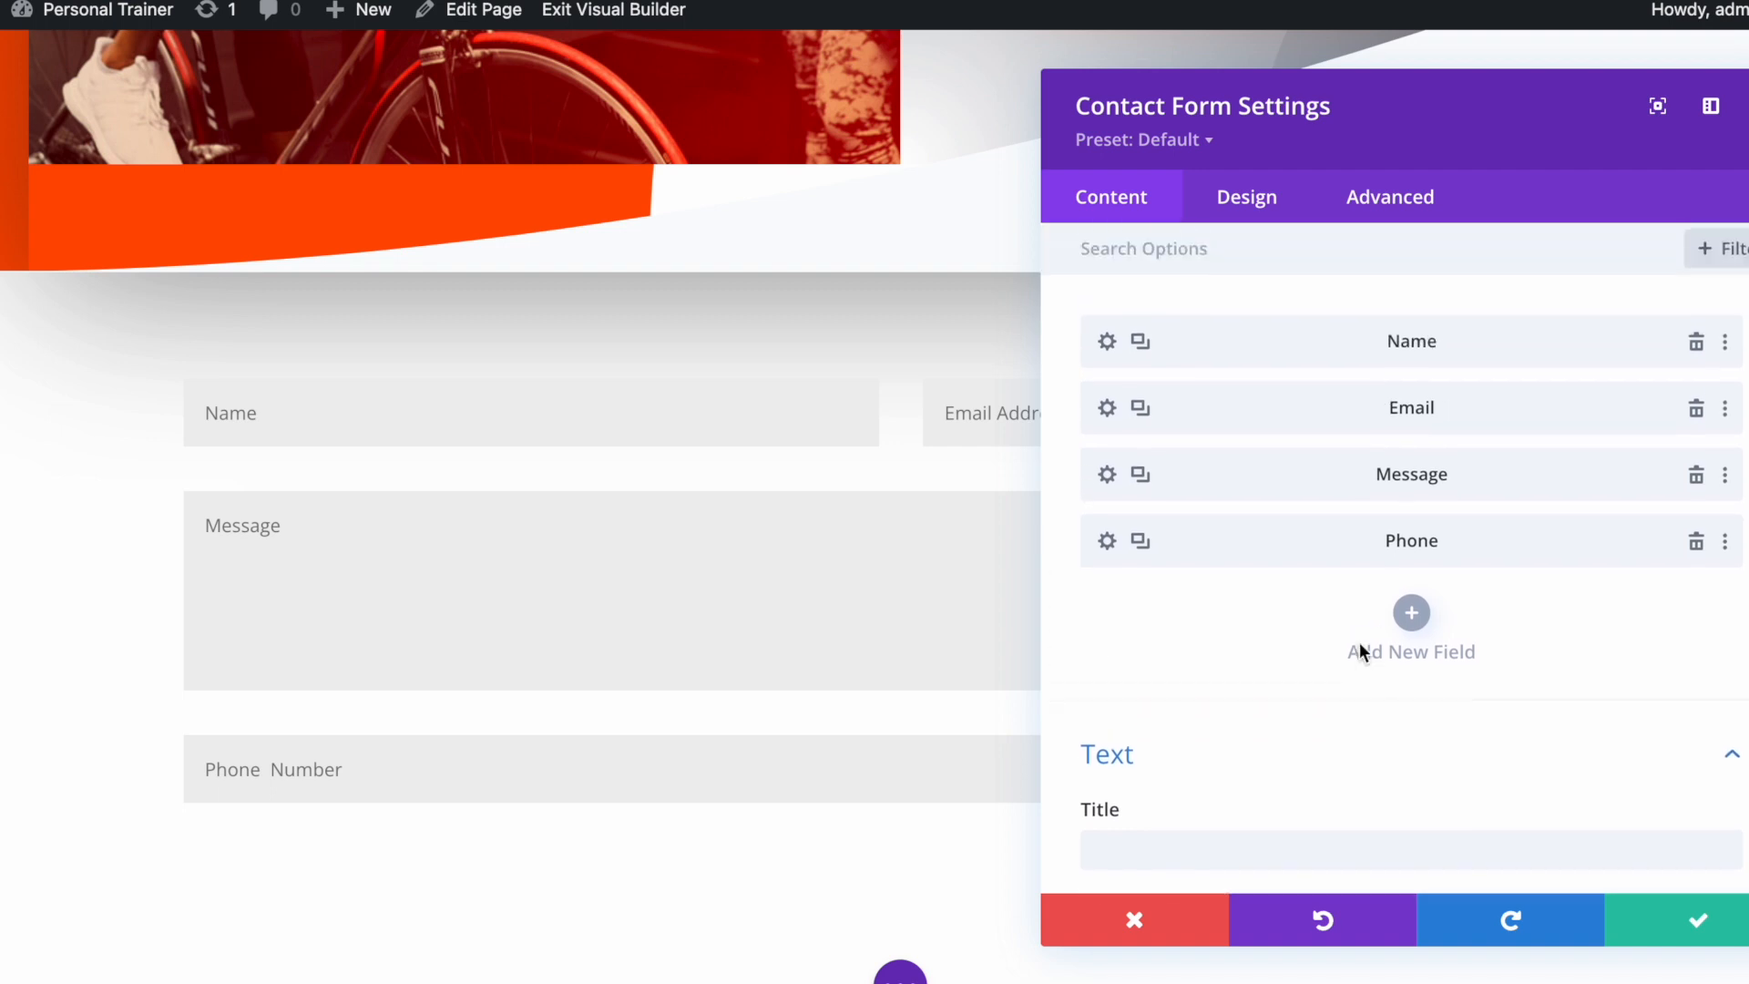
drag(1225, 548, 1149, 461)
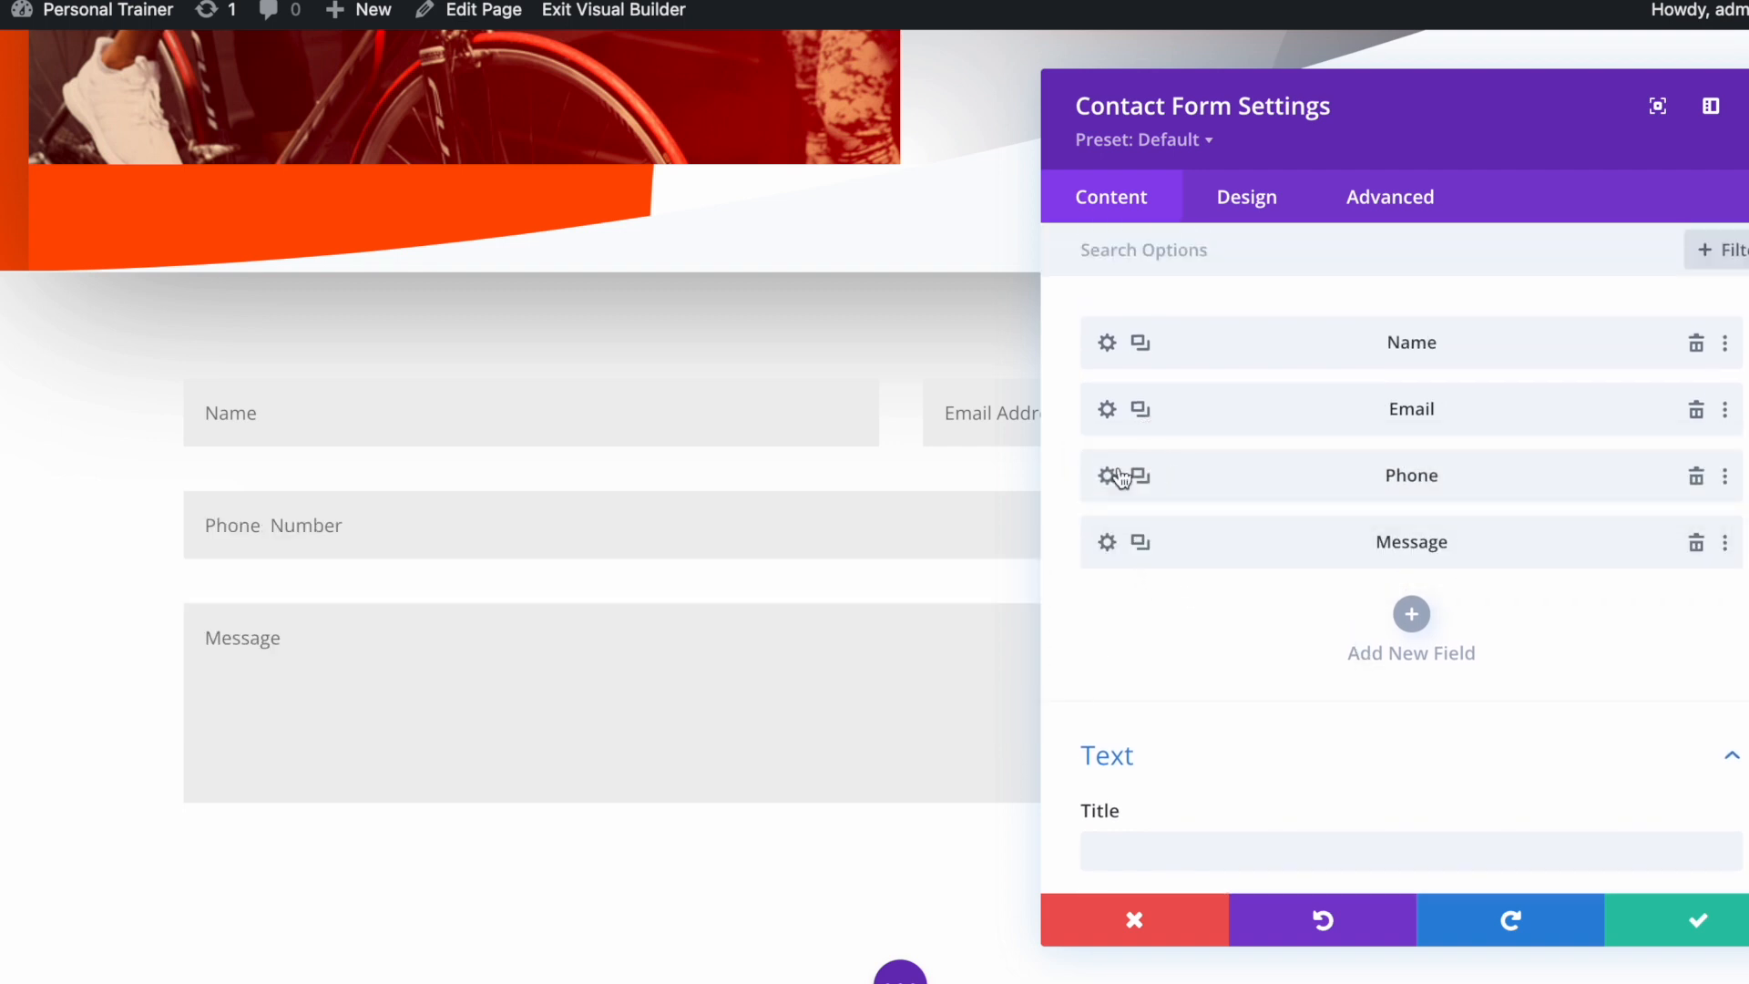
drag(1355, 105, 1454, 682)
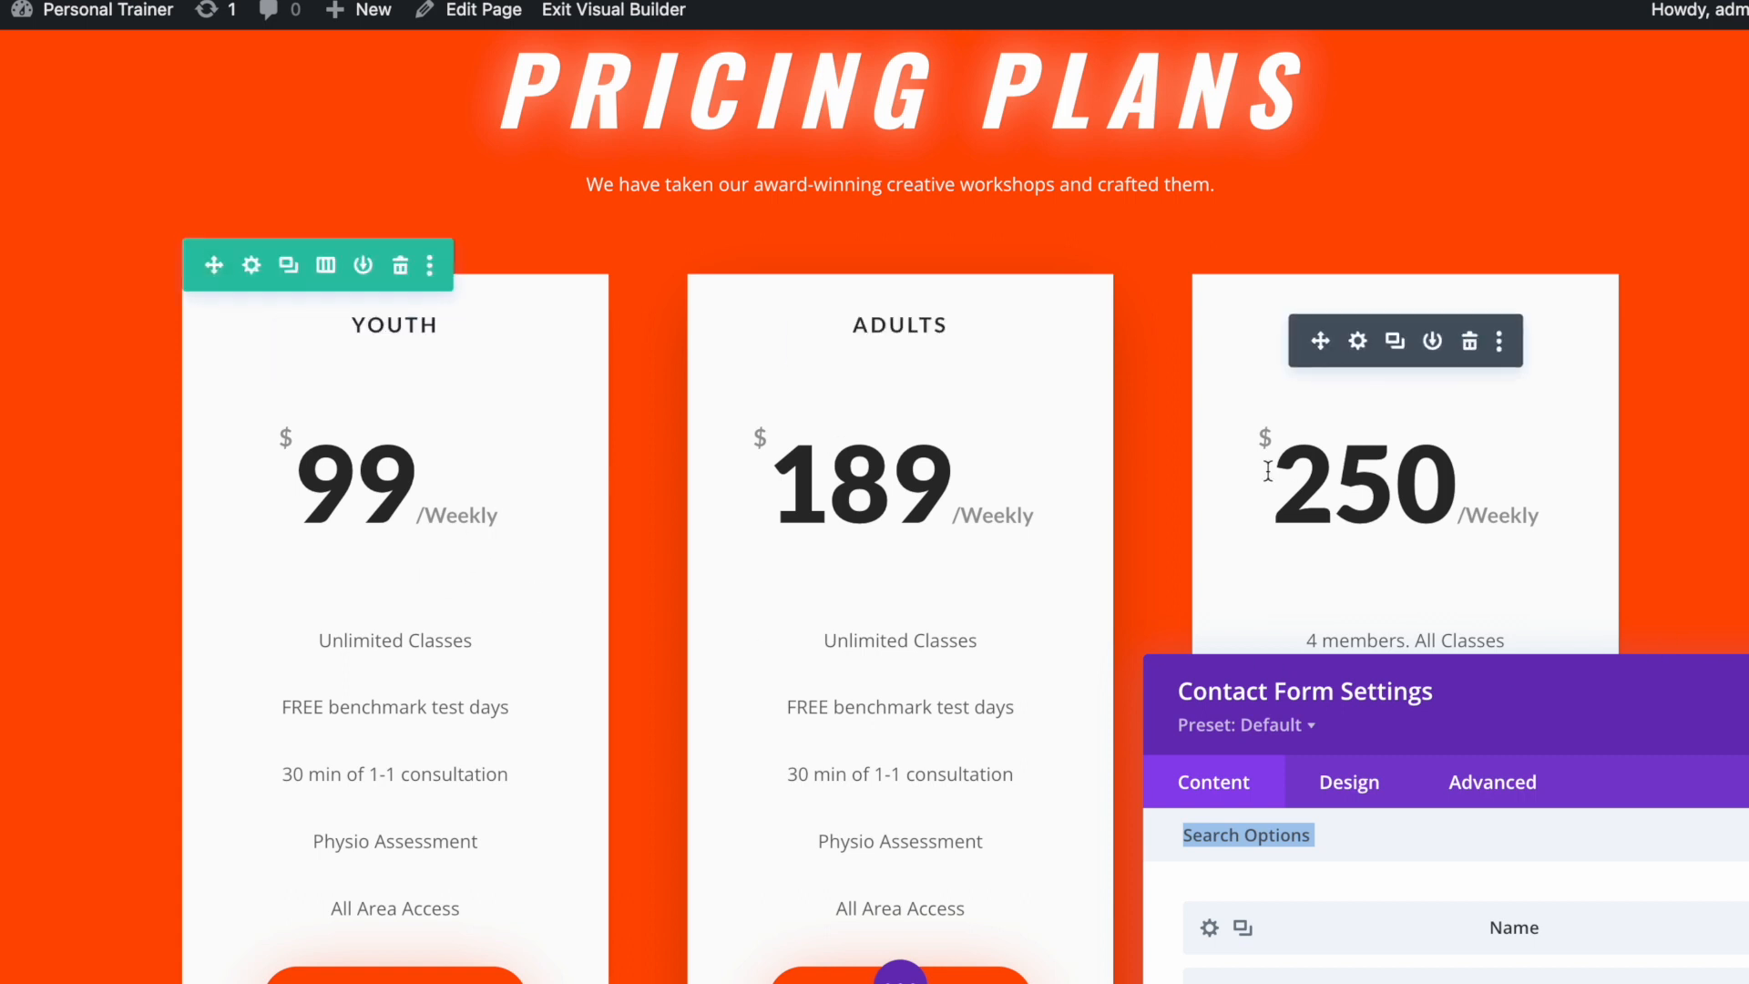
drag(1582, 685, 1620, 244)
scroll(597, 662, up, 15)
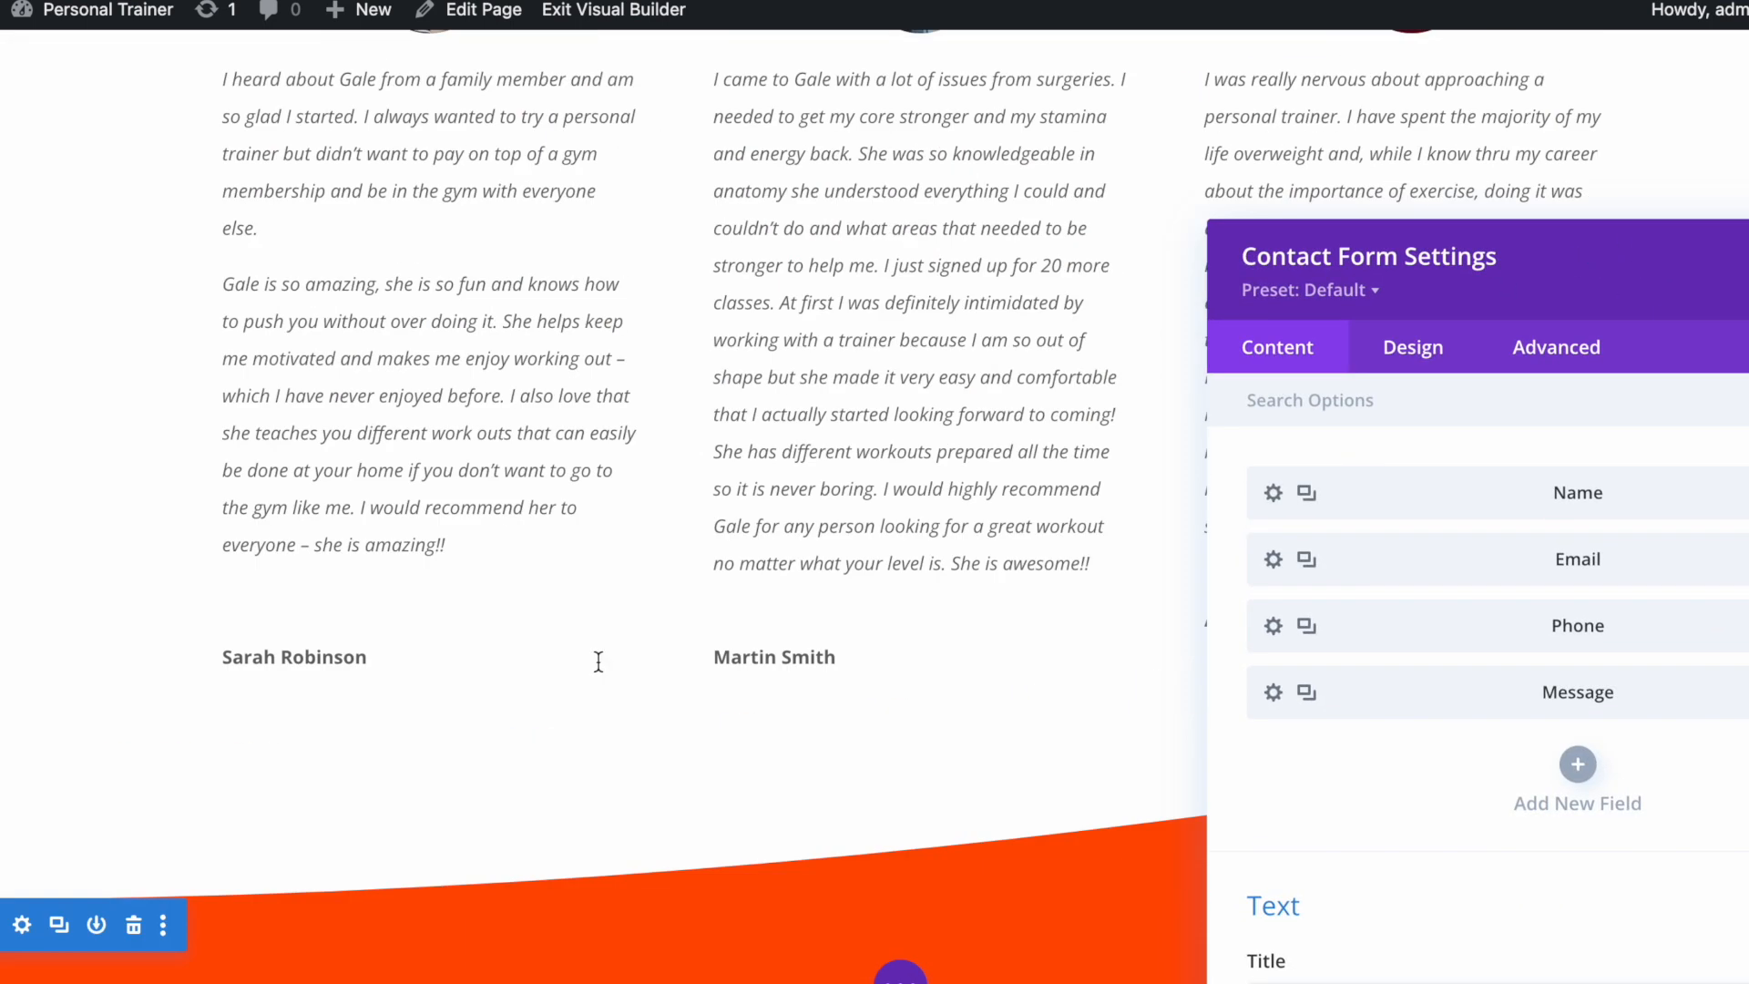
scroll(602, 663, down, 14)
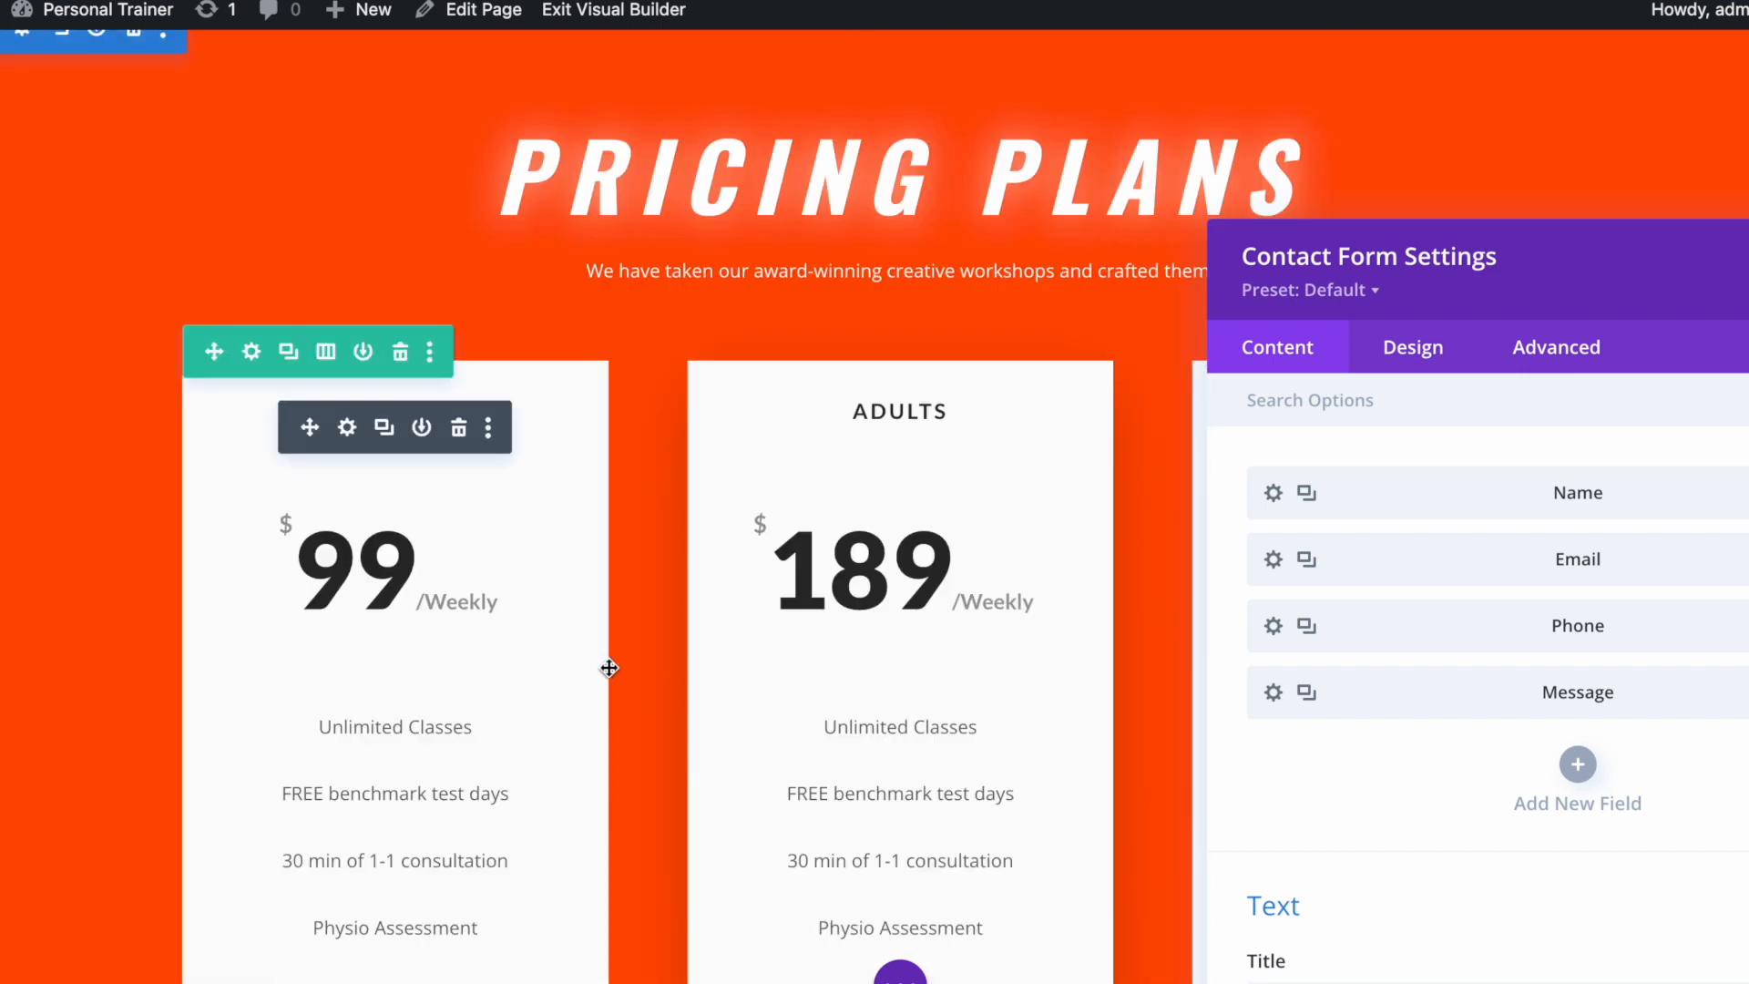
scroll(608, 668, down, 3)
scroll(608, 667, up, 12)
scroll(608, 668, down, 20)
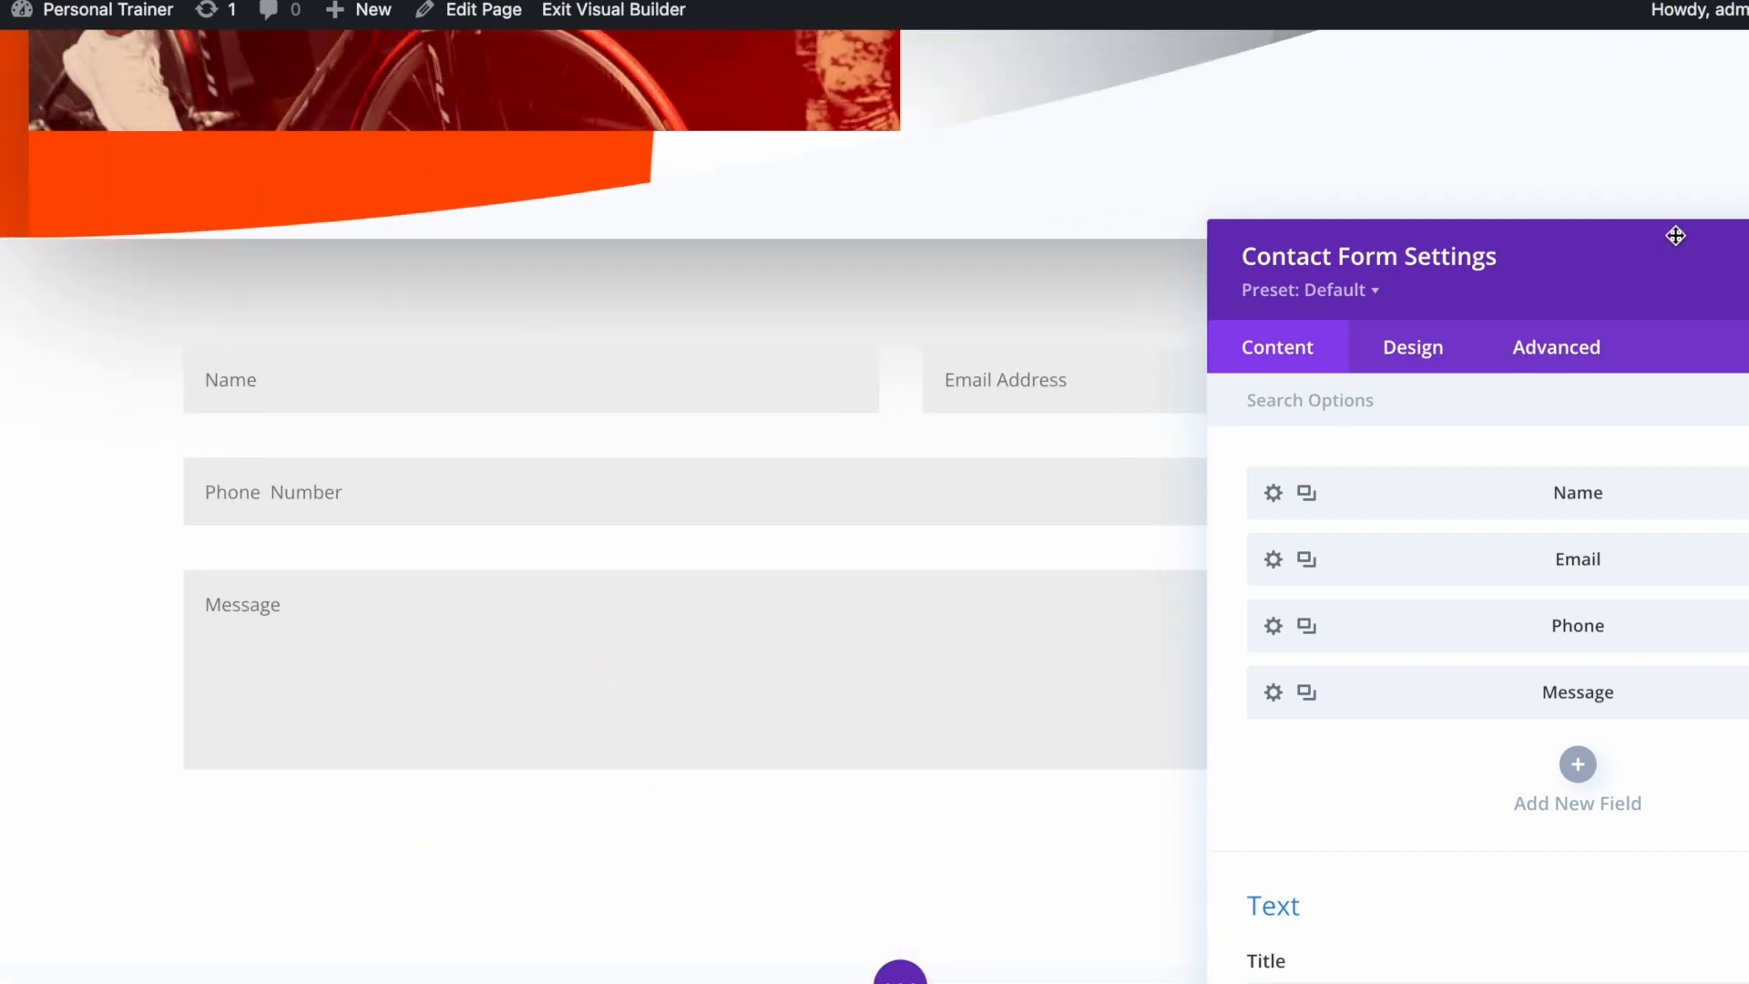
drag(1674, 234, 1317, 102)
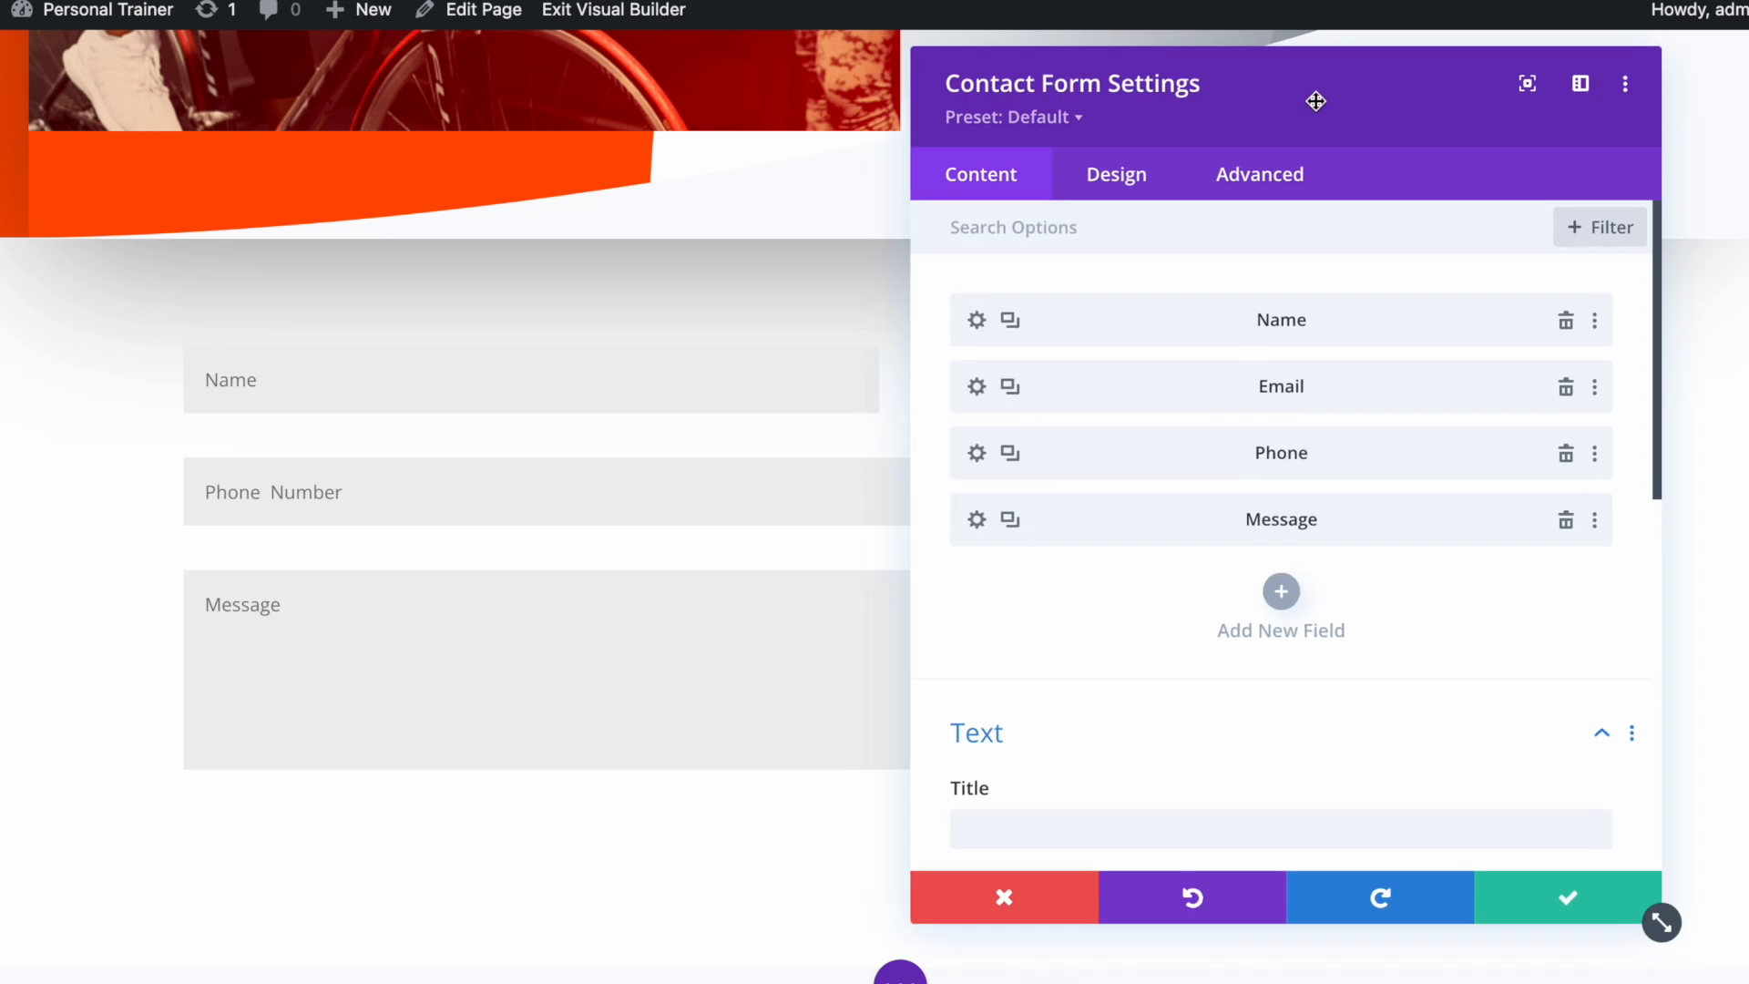
Add a new contact form field with ID 'Package' and title 'Select Package'
click(1282, 594)
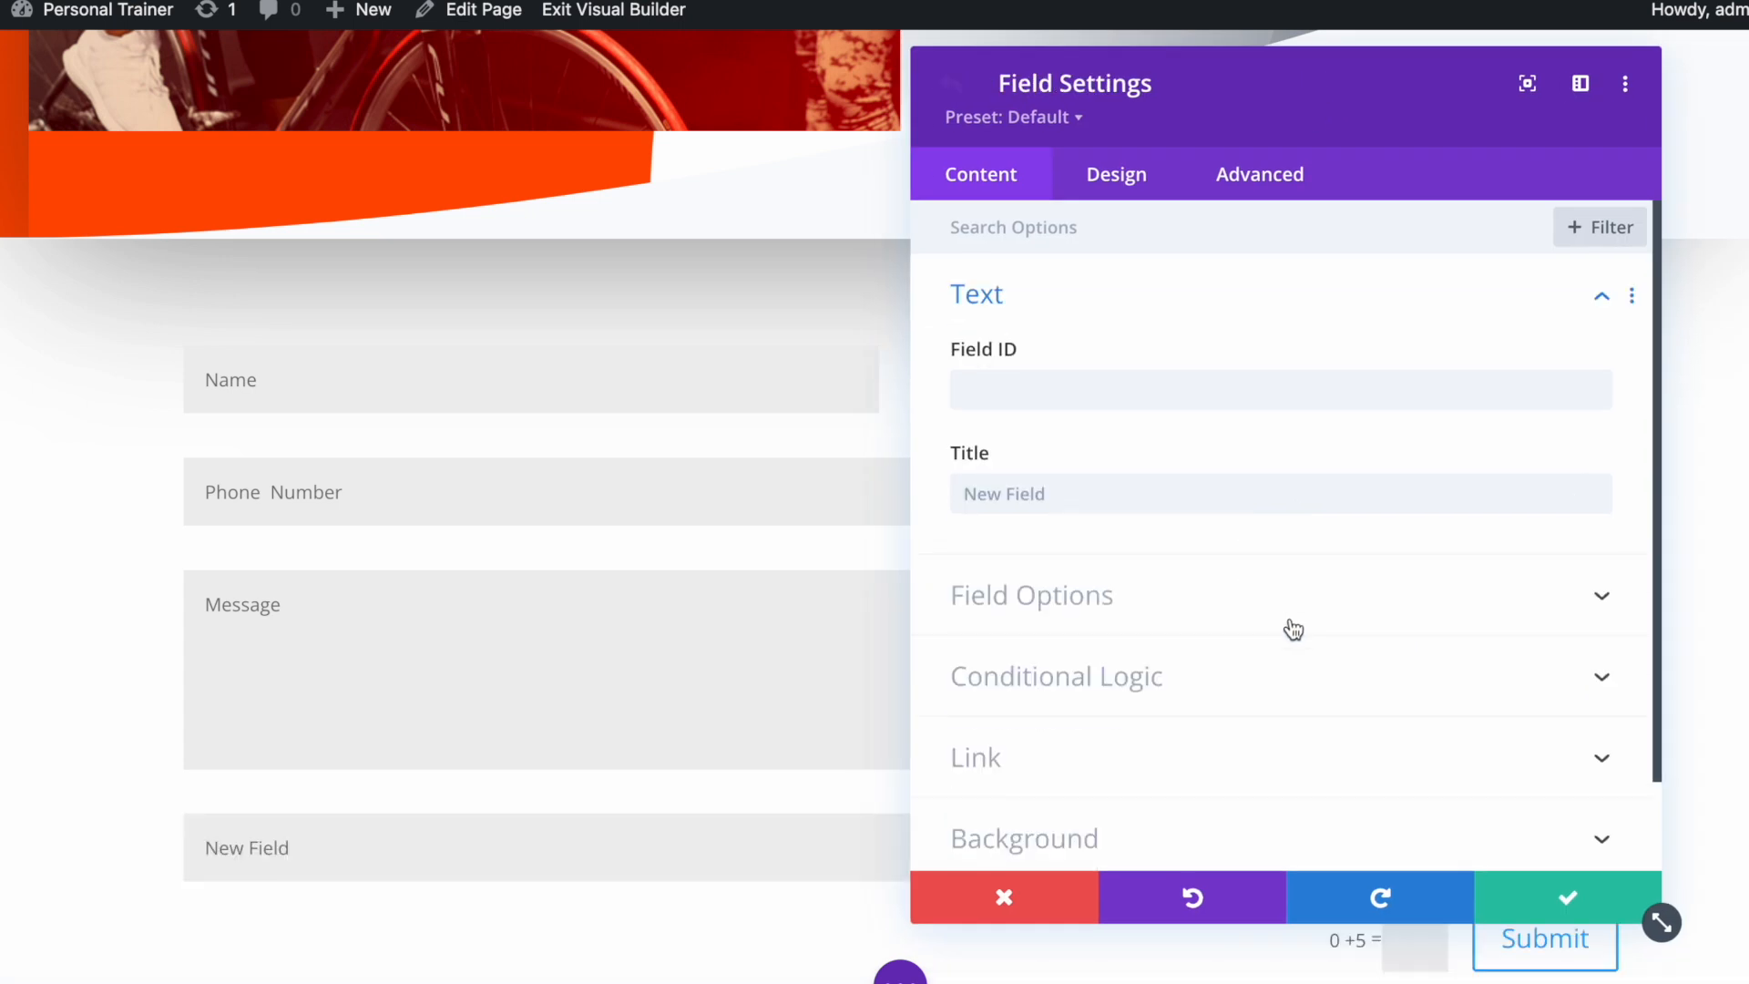
click(1201, 385)
text(Package)
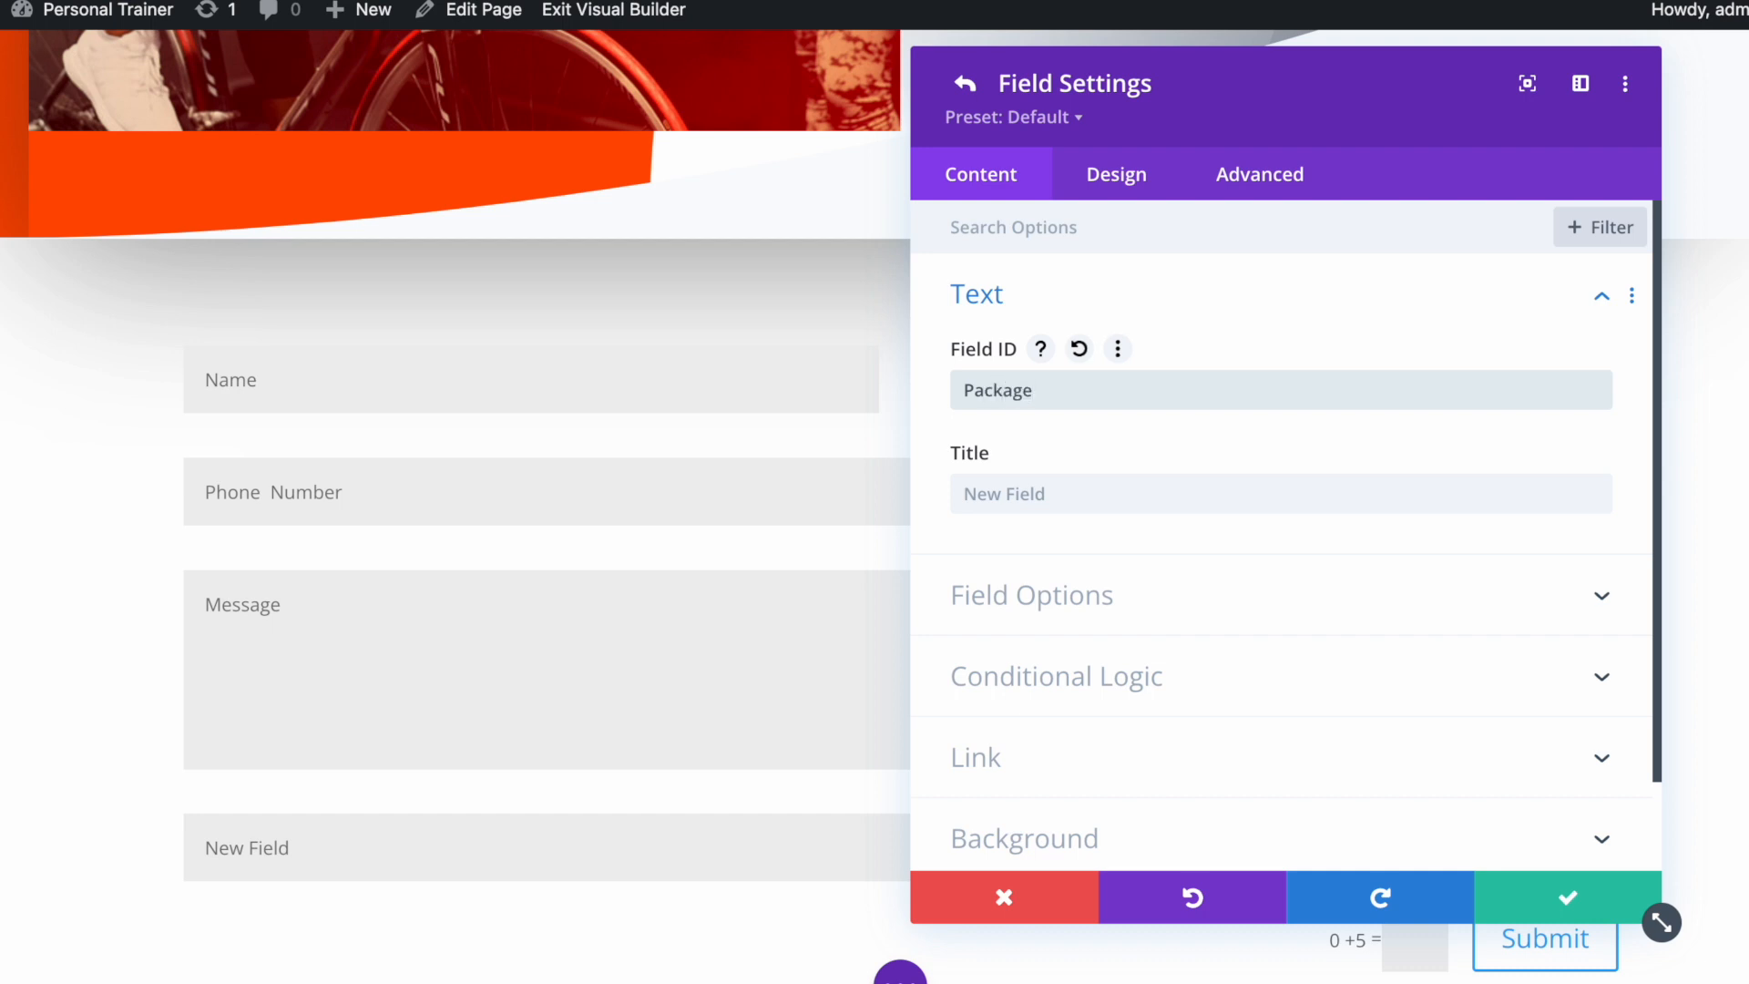
click(1223, 493)
text(Select Package)
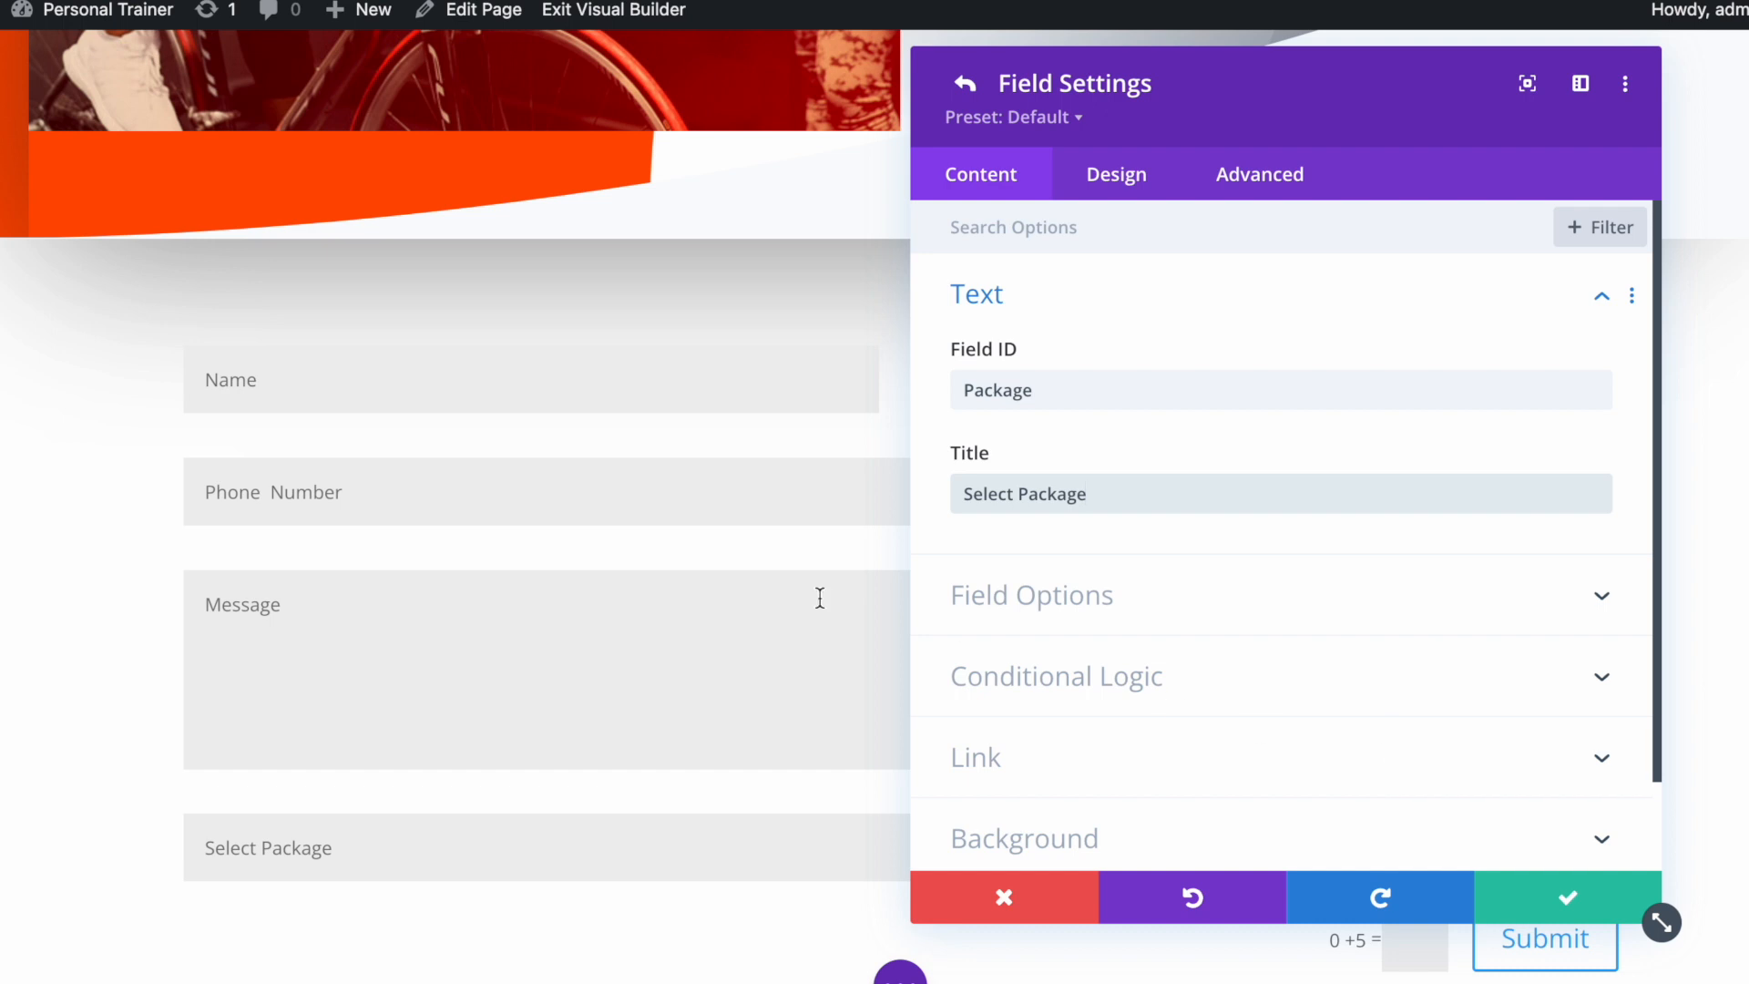
Make the Package field a Select Dropdown with options Youth, Adult and Sport, and save it
click(1167, 616)
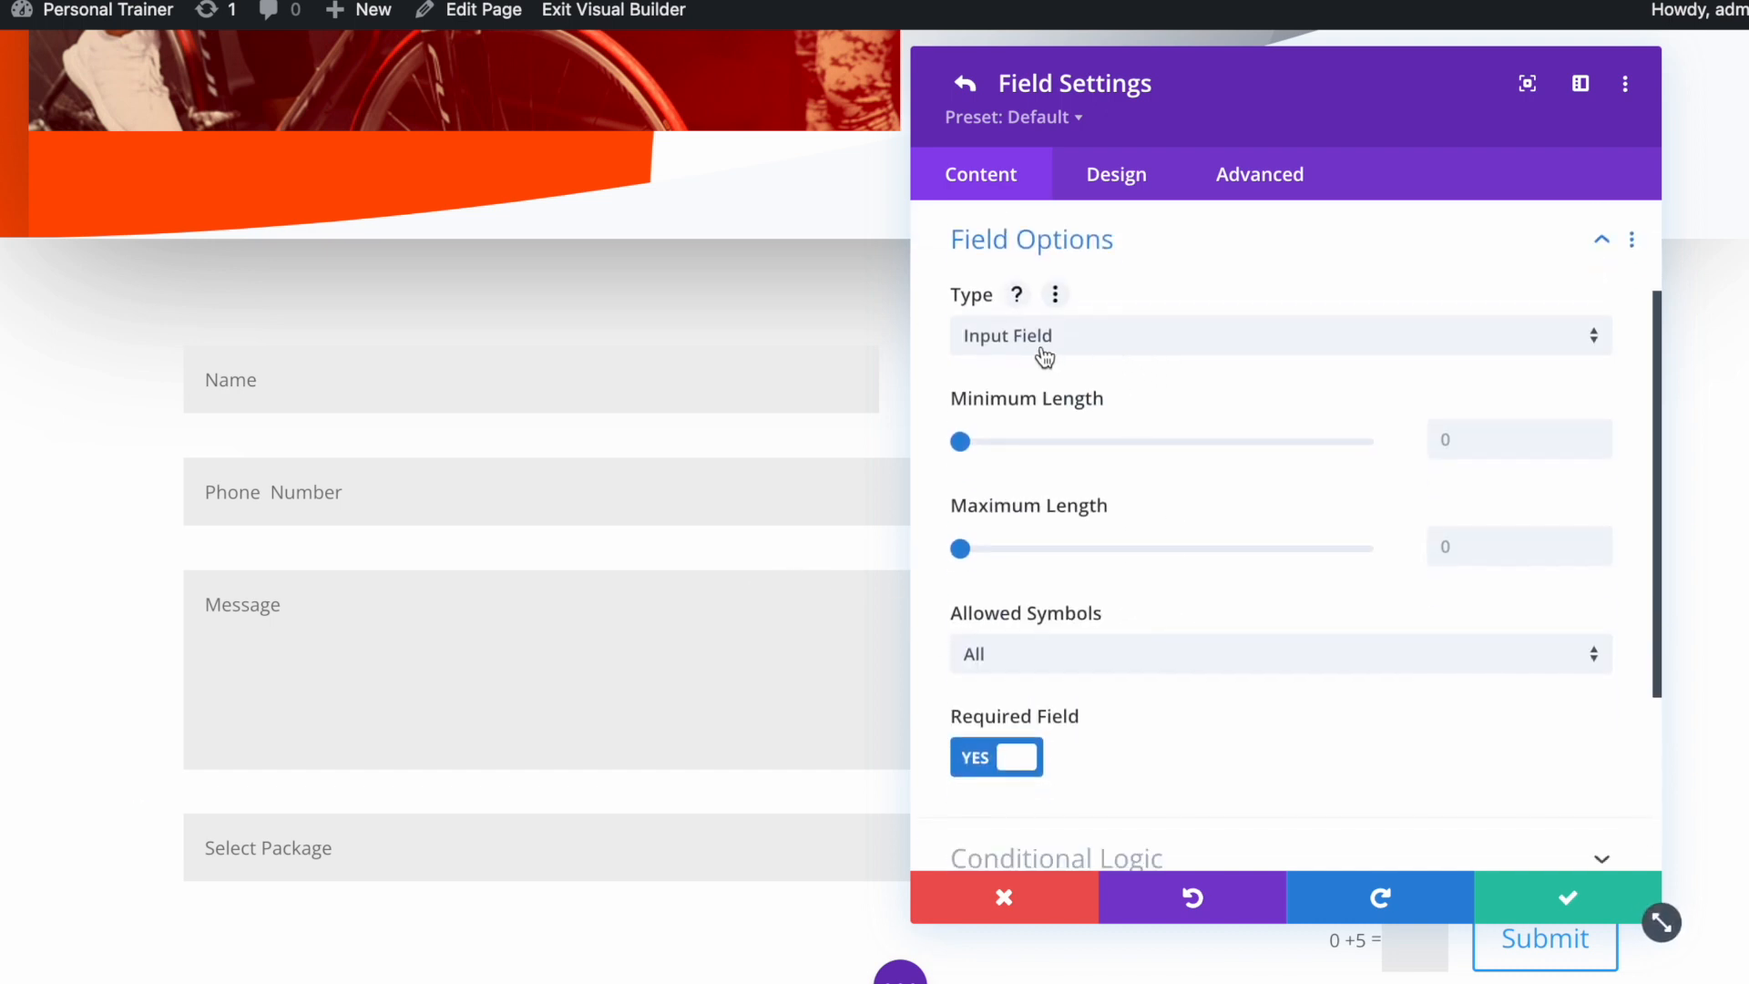
click(1148, 359)
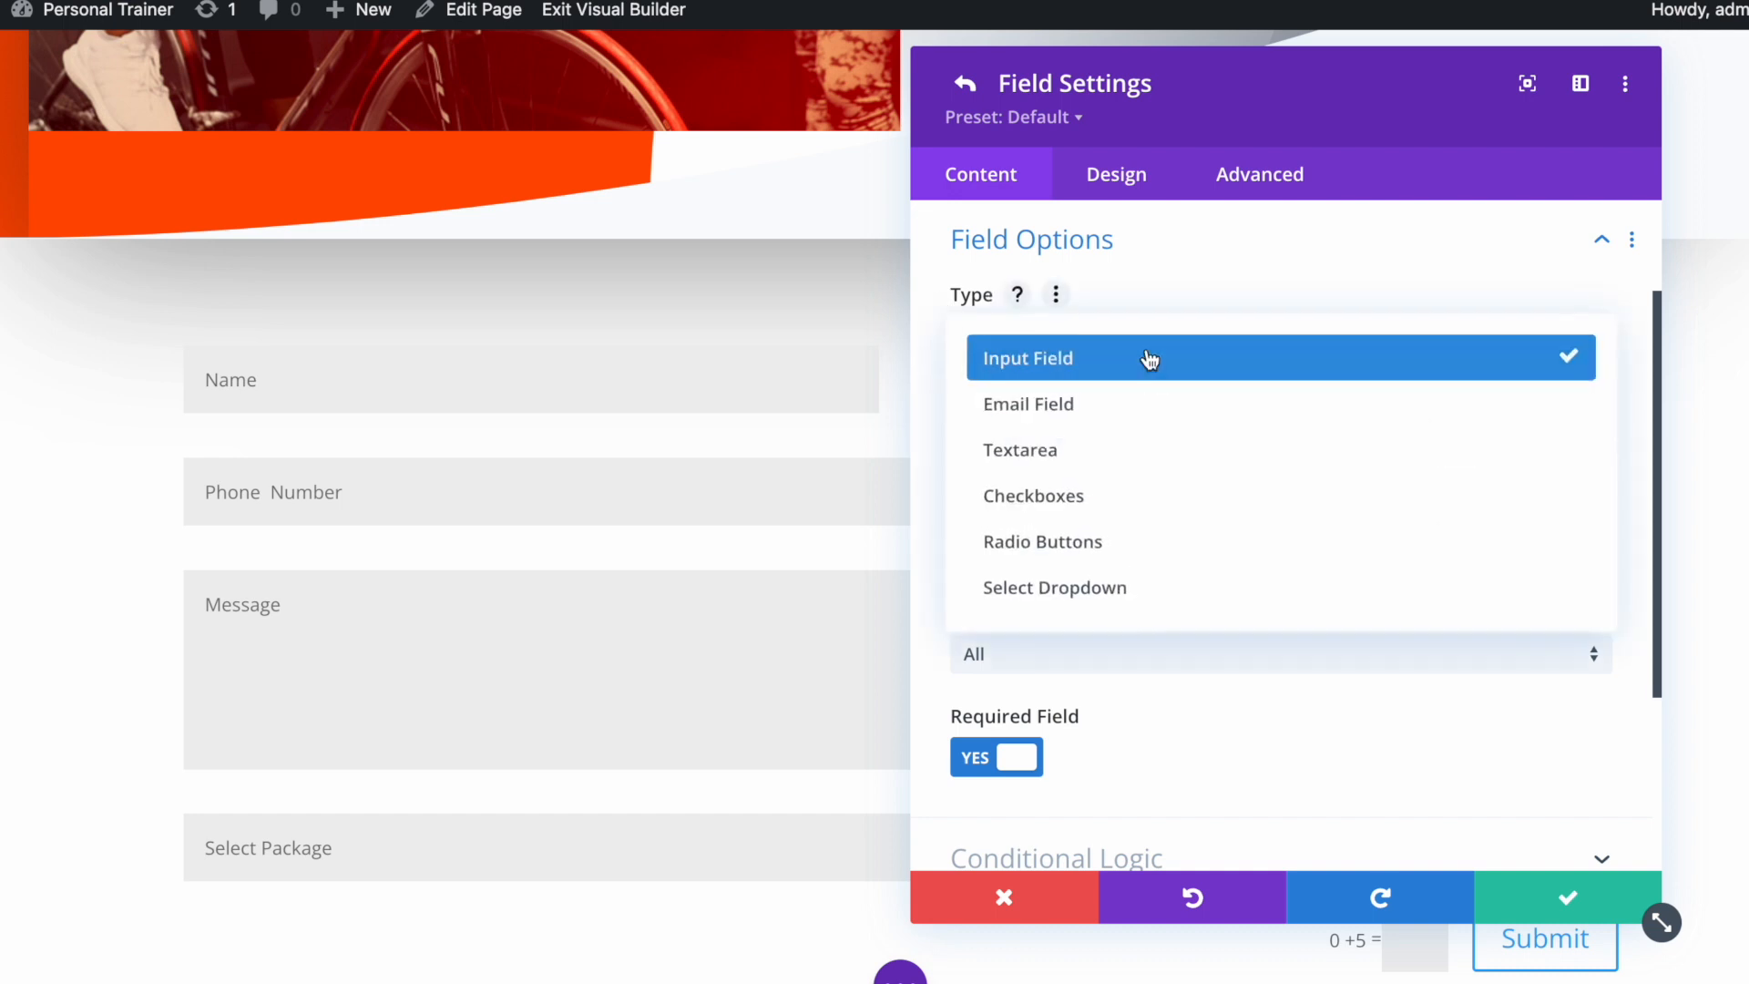
click(1109, 605)
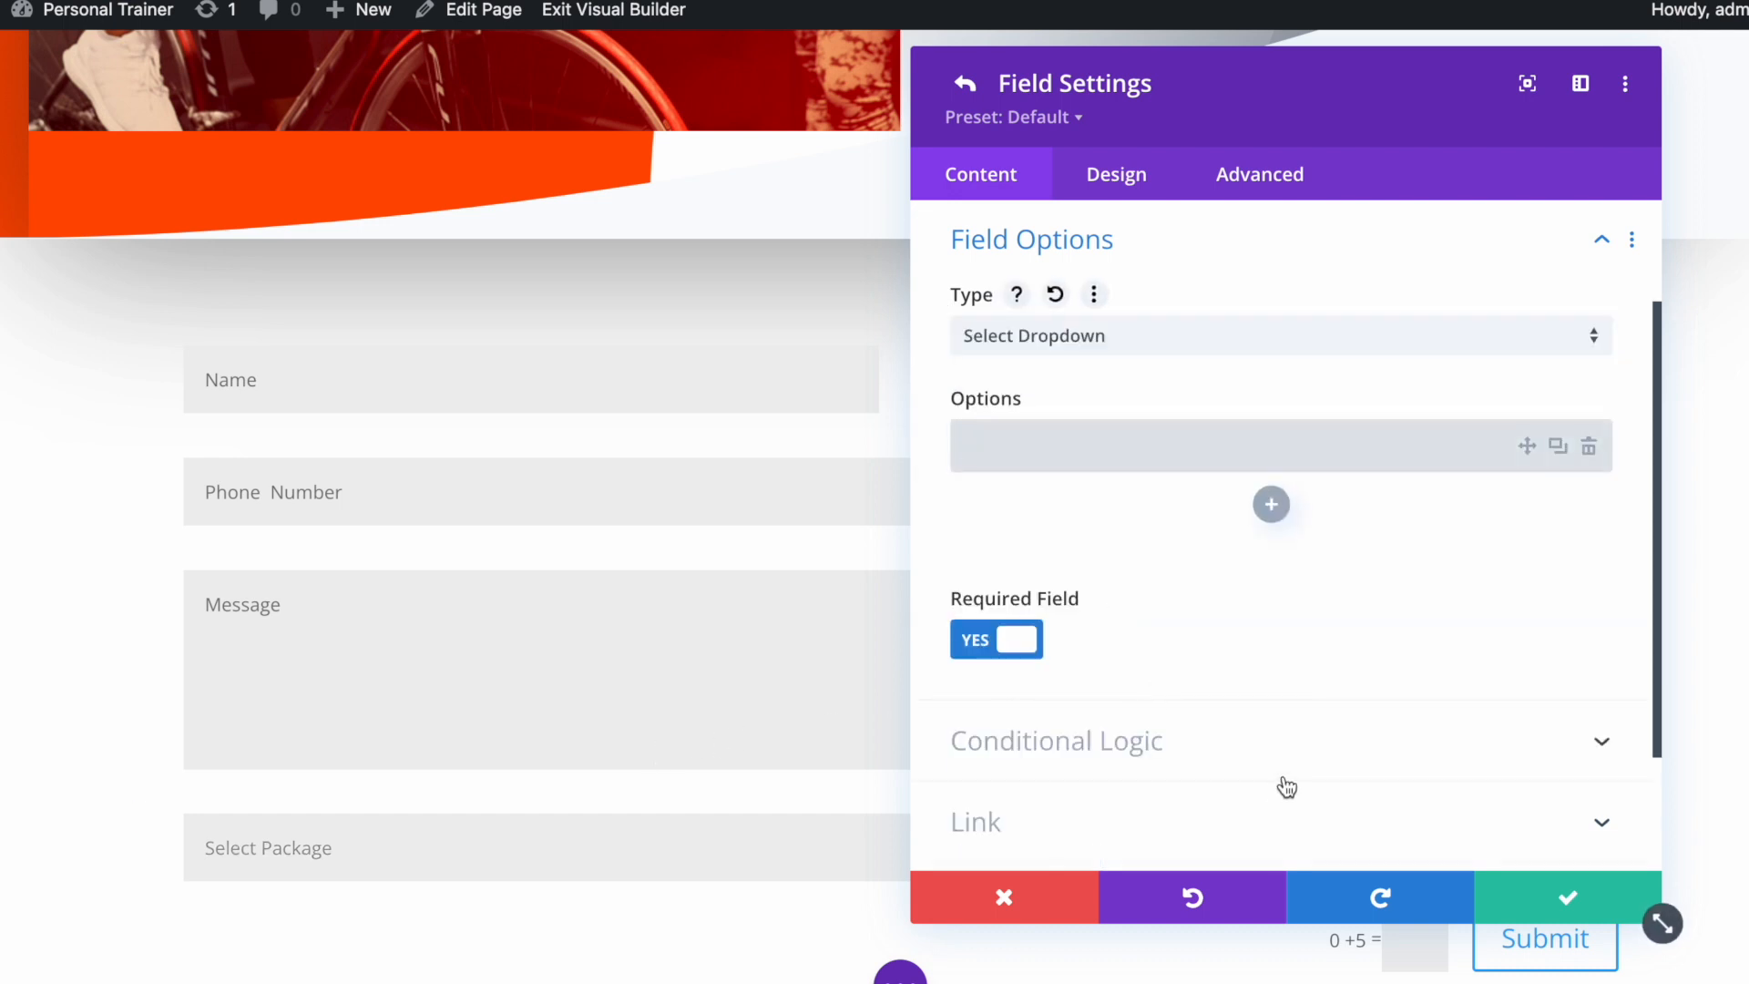
click(1019, 450)
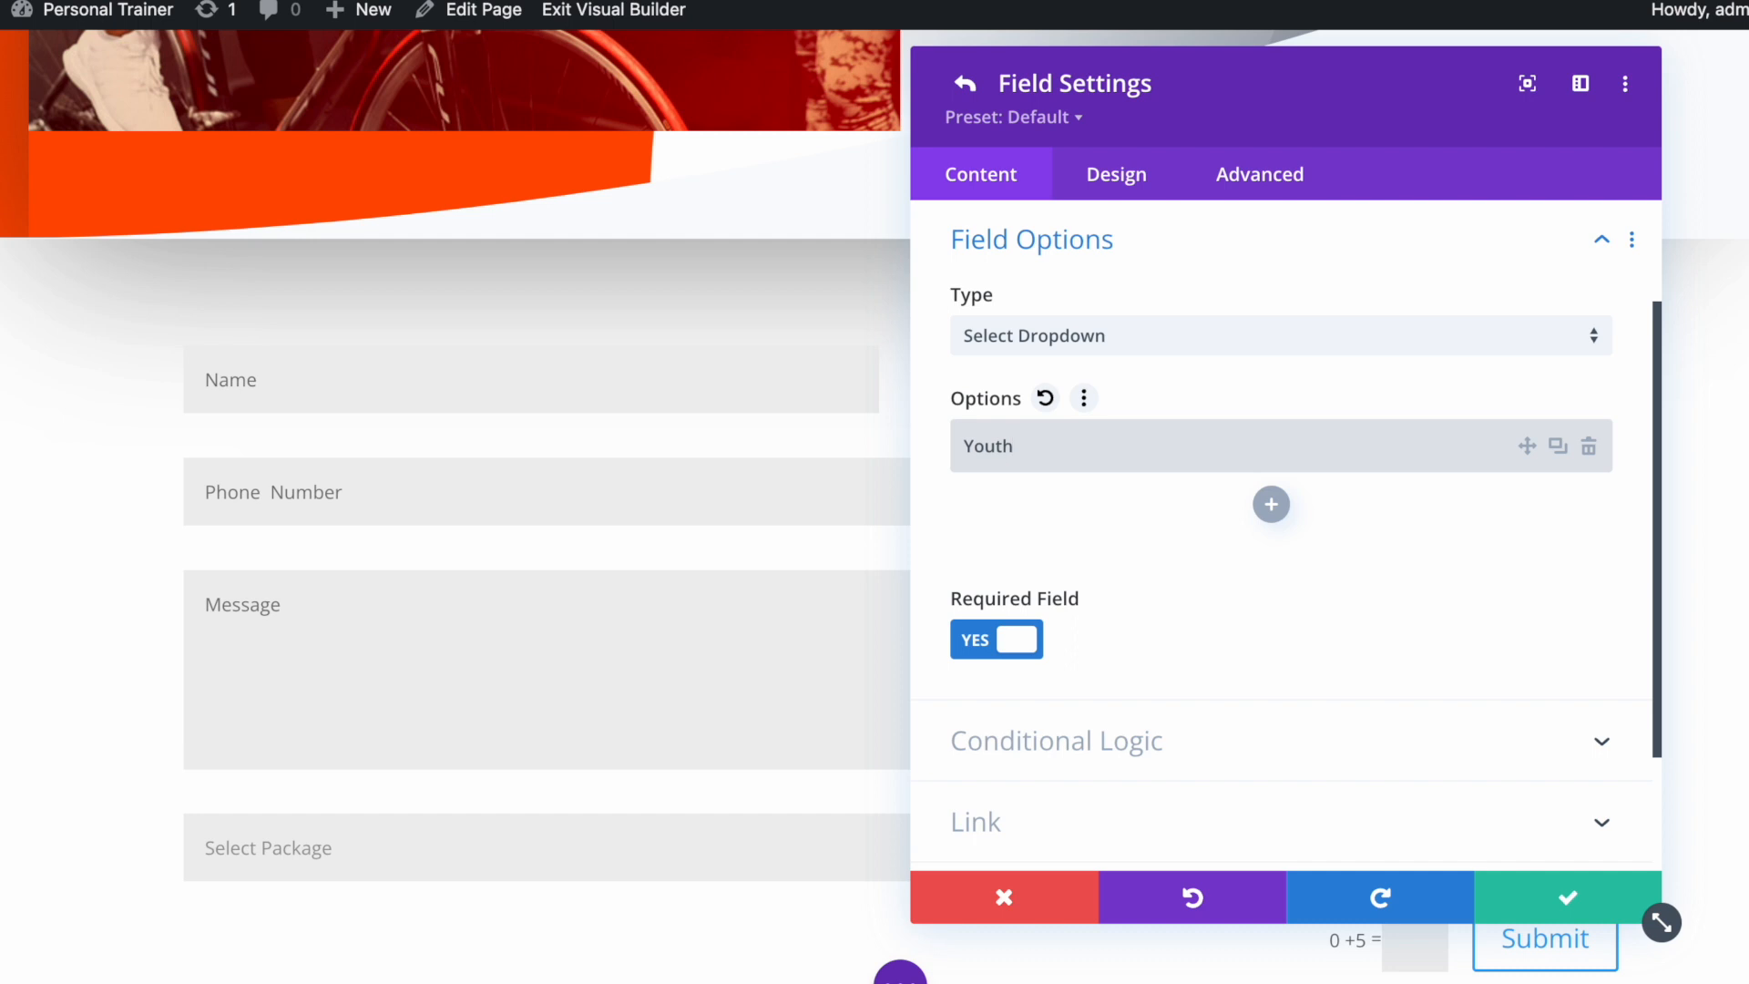
click(1271, 506)
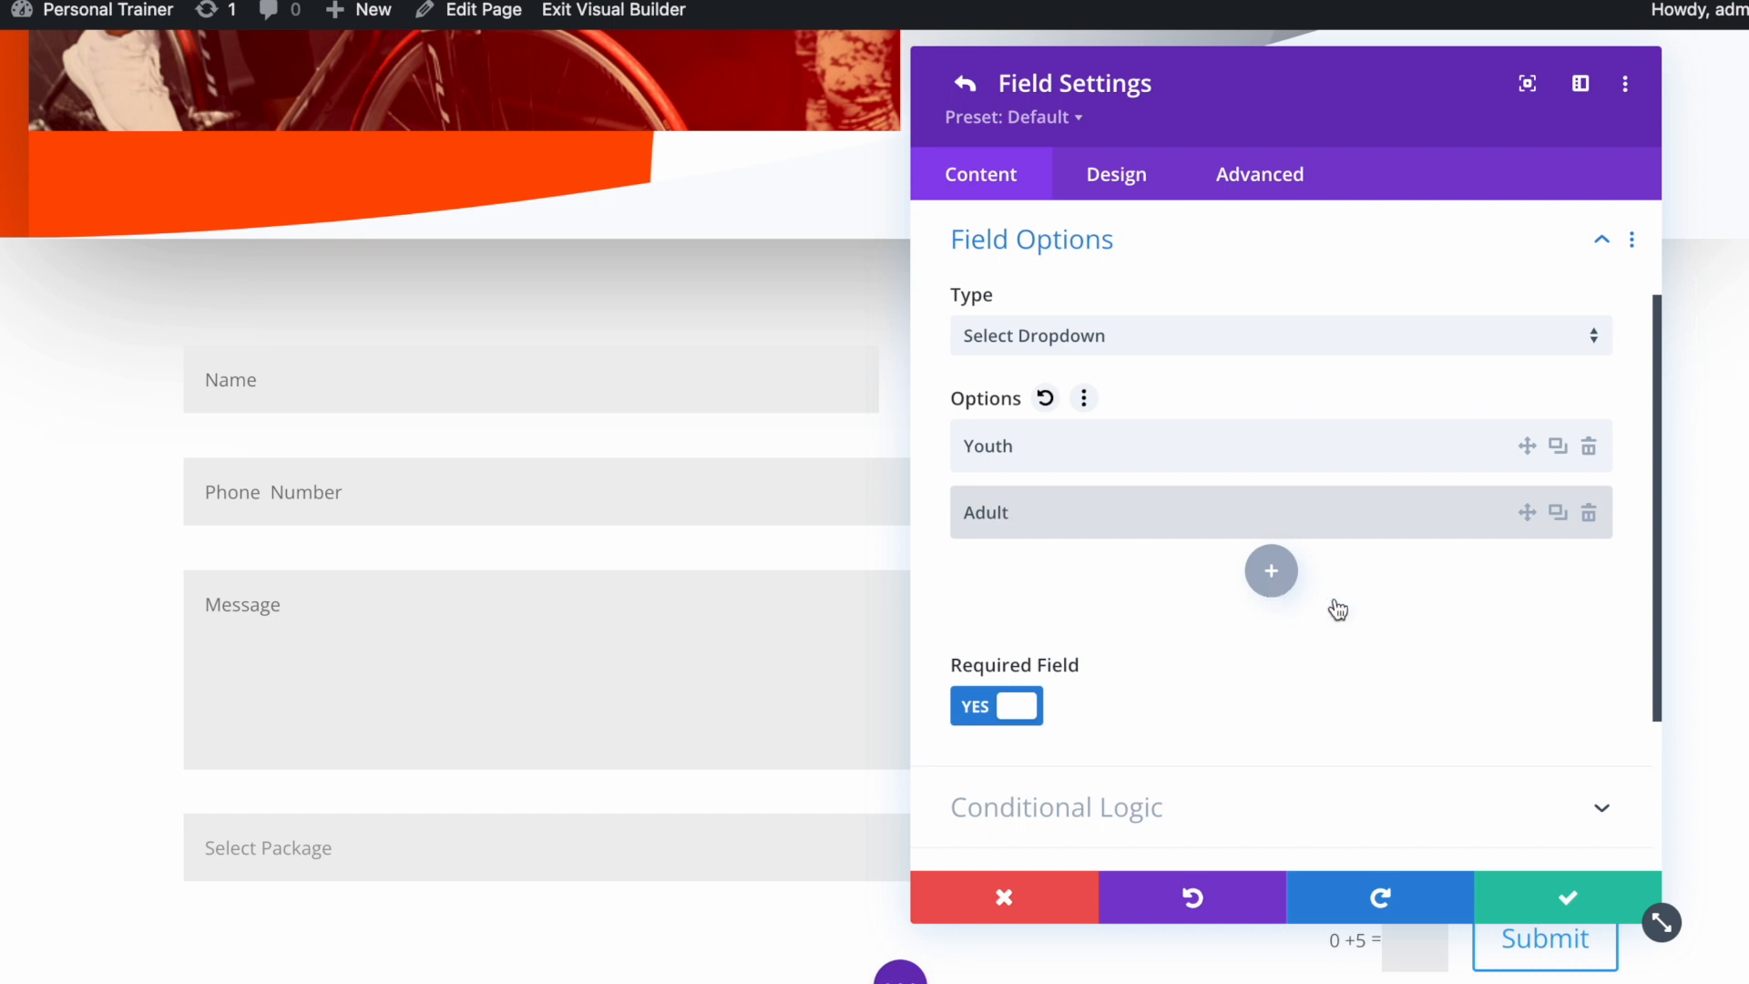
click(1272, 572)
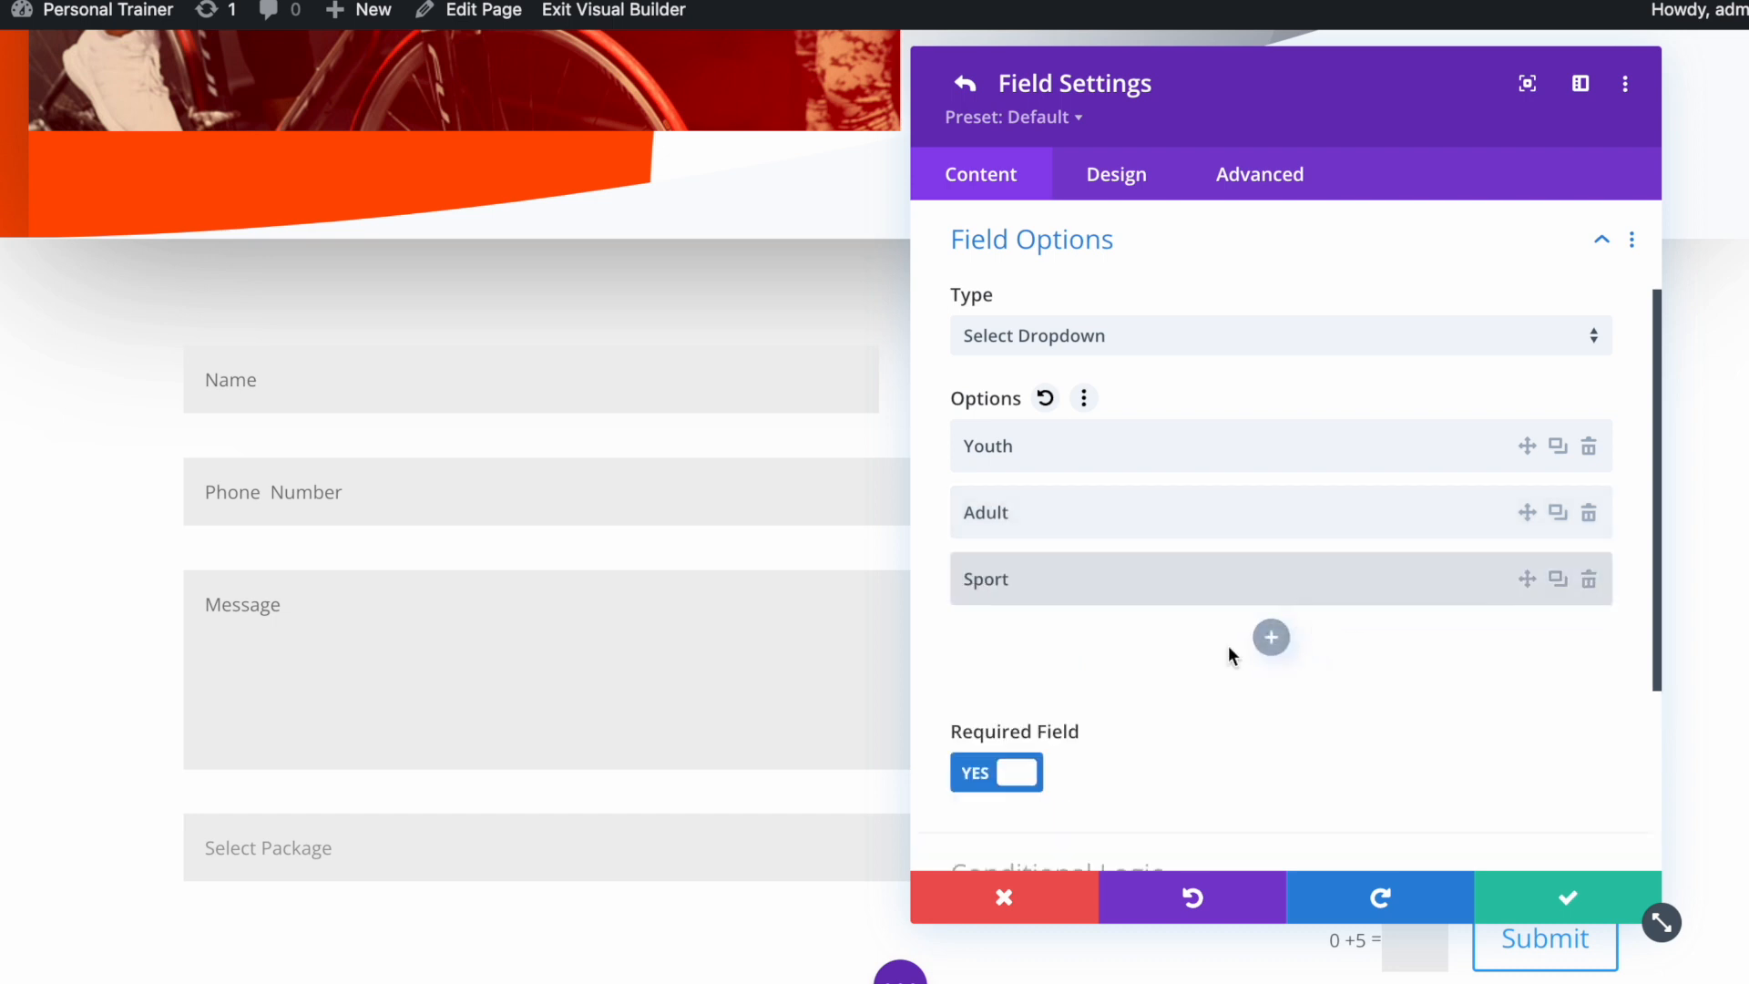
scroll(378, 507, up, 20)
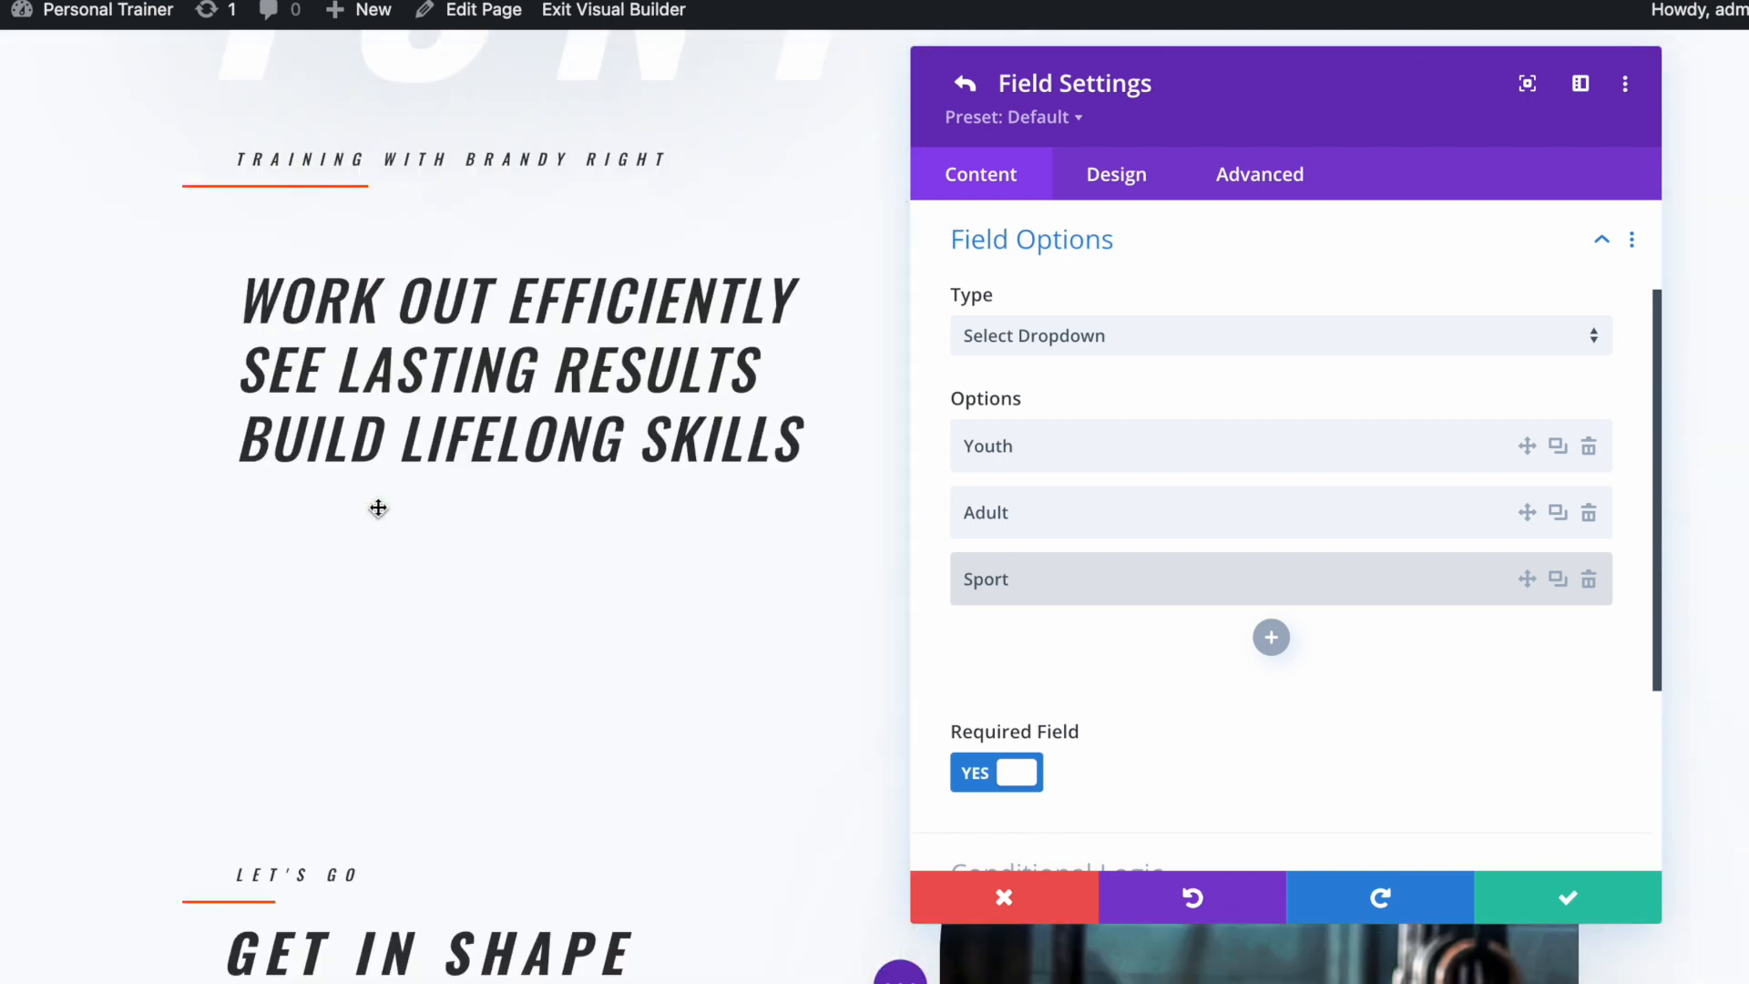
scroll(378, 507, up, 15)
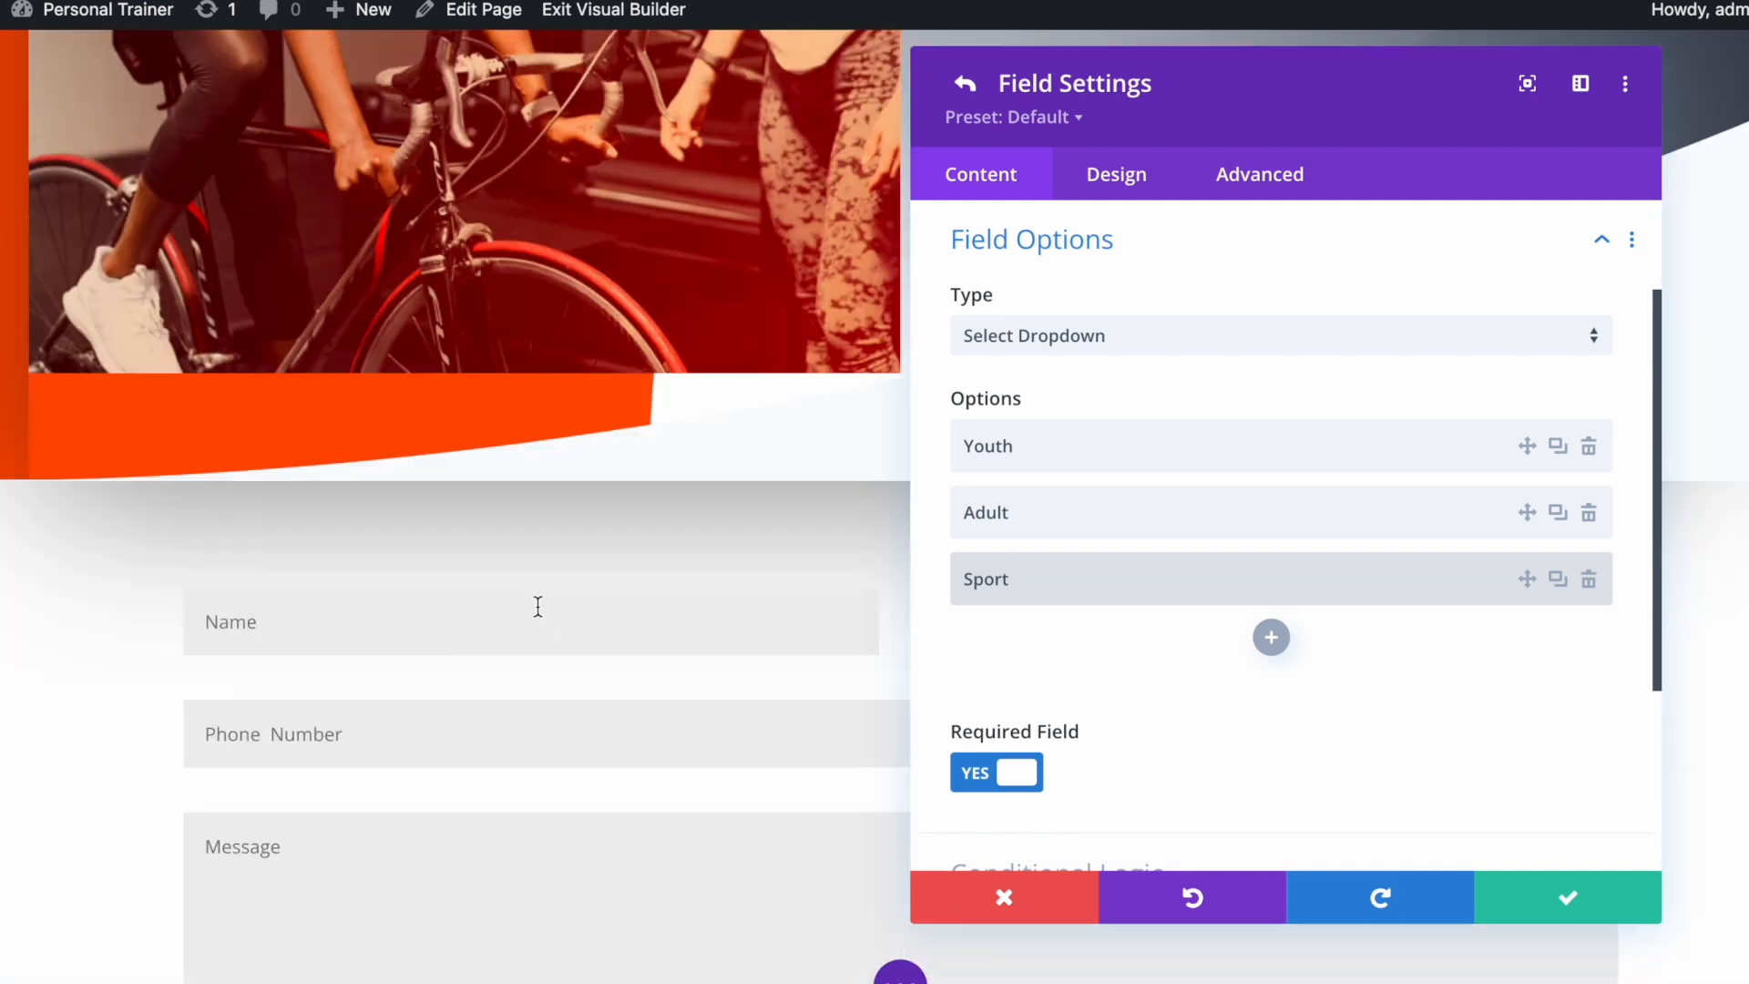
scroll(537, 606, down, 4)
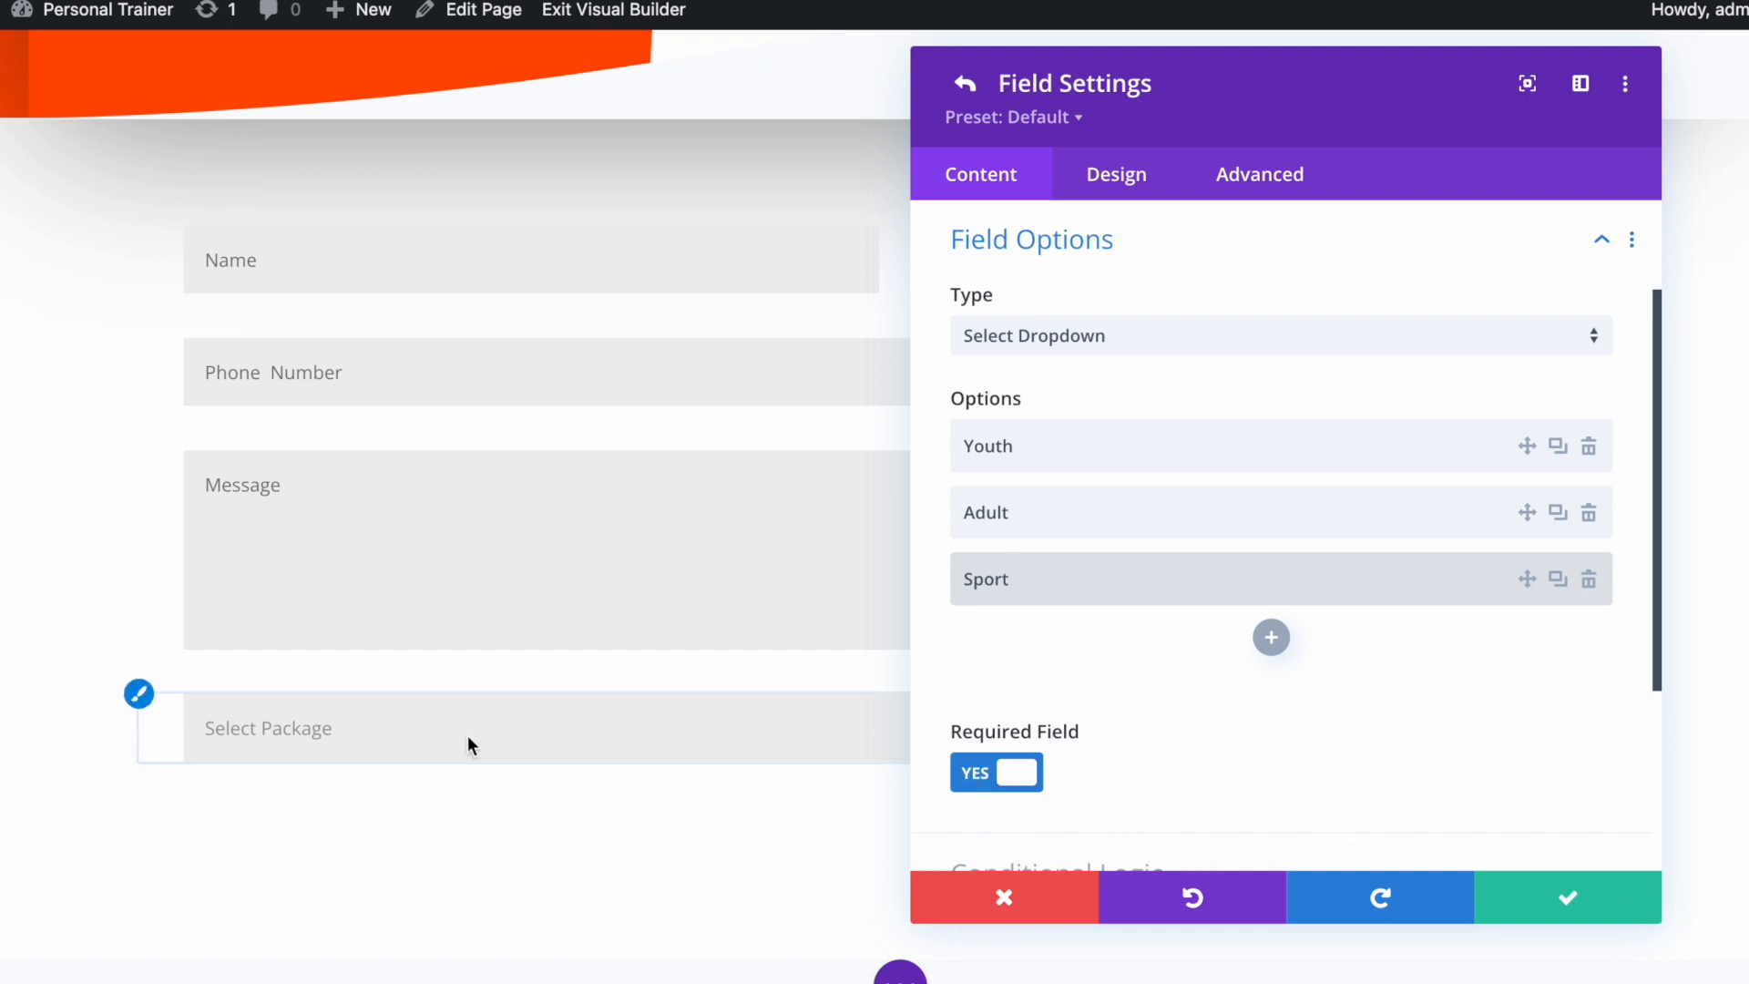
scroll(1453, 797, down, 2)
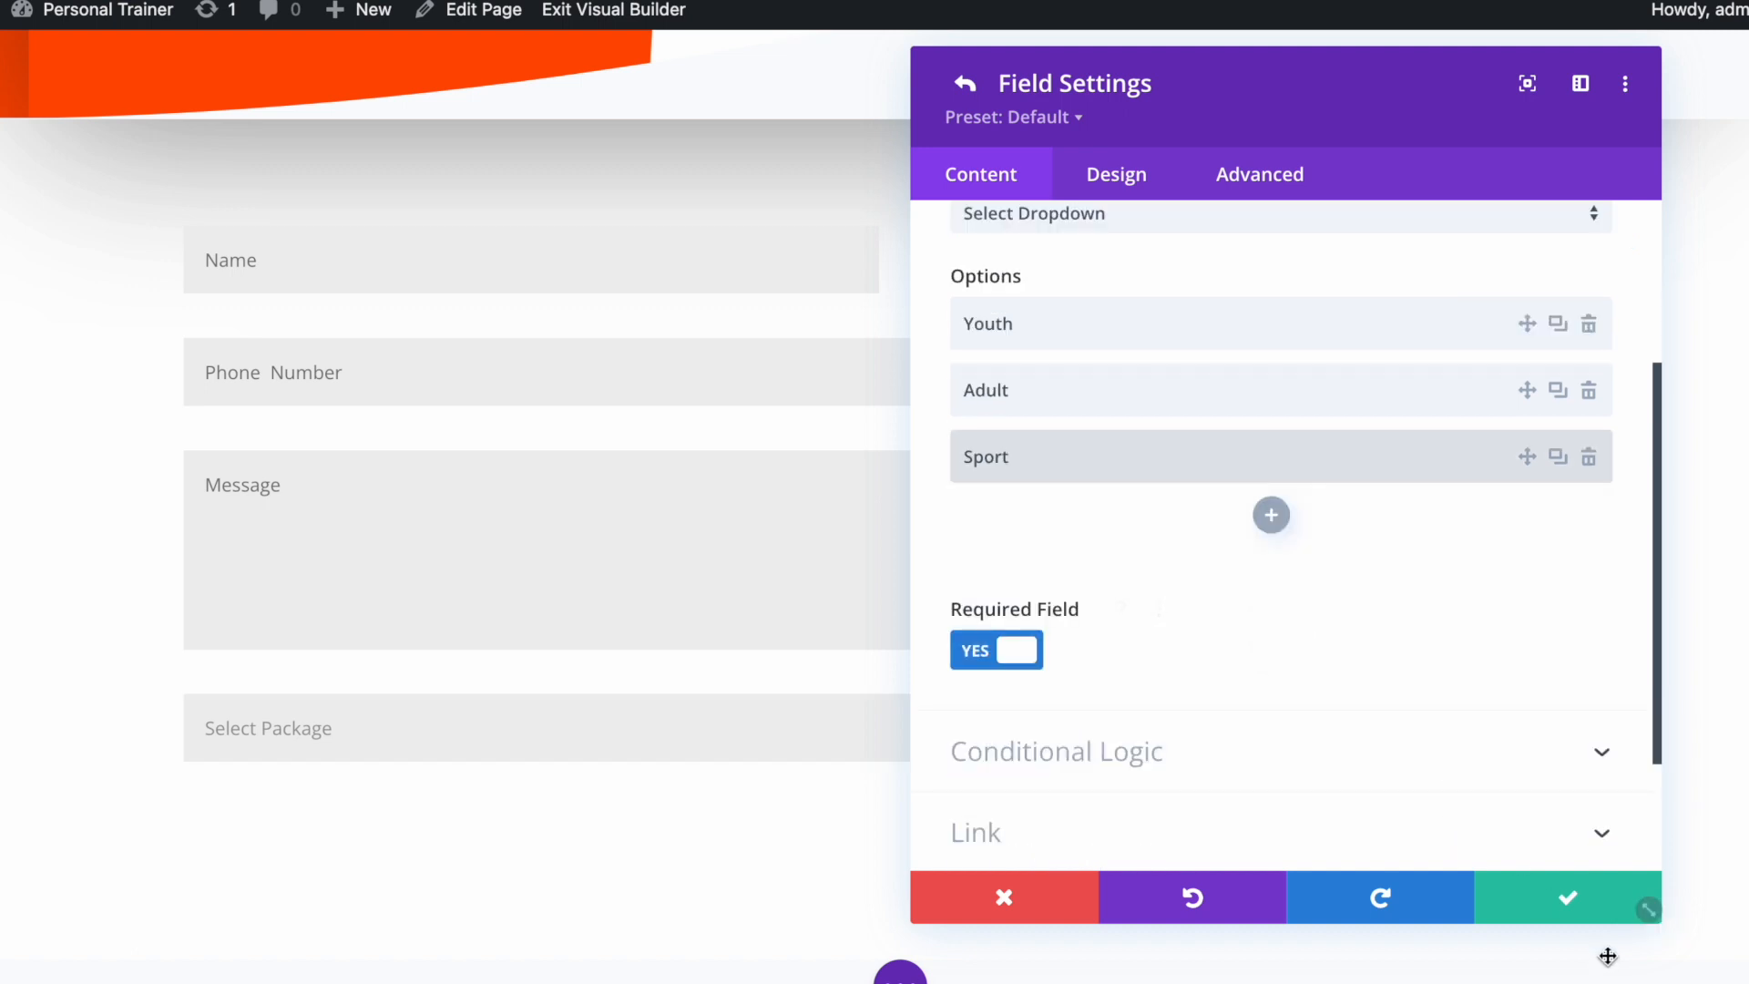
click(1567, 897)
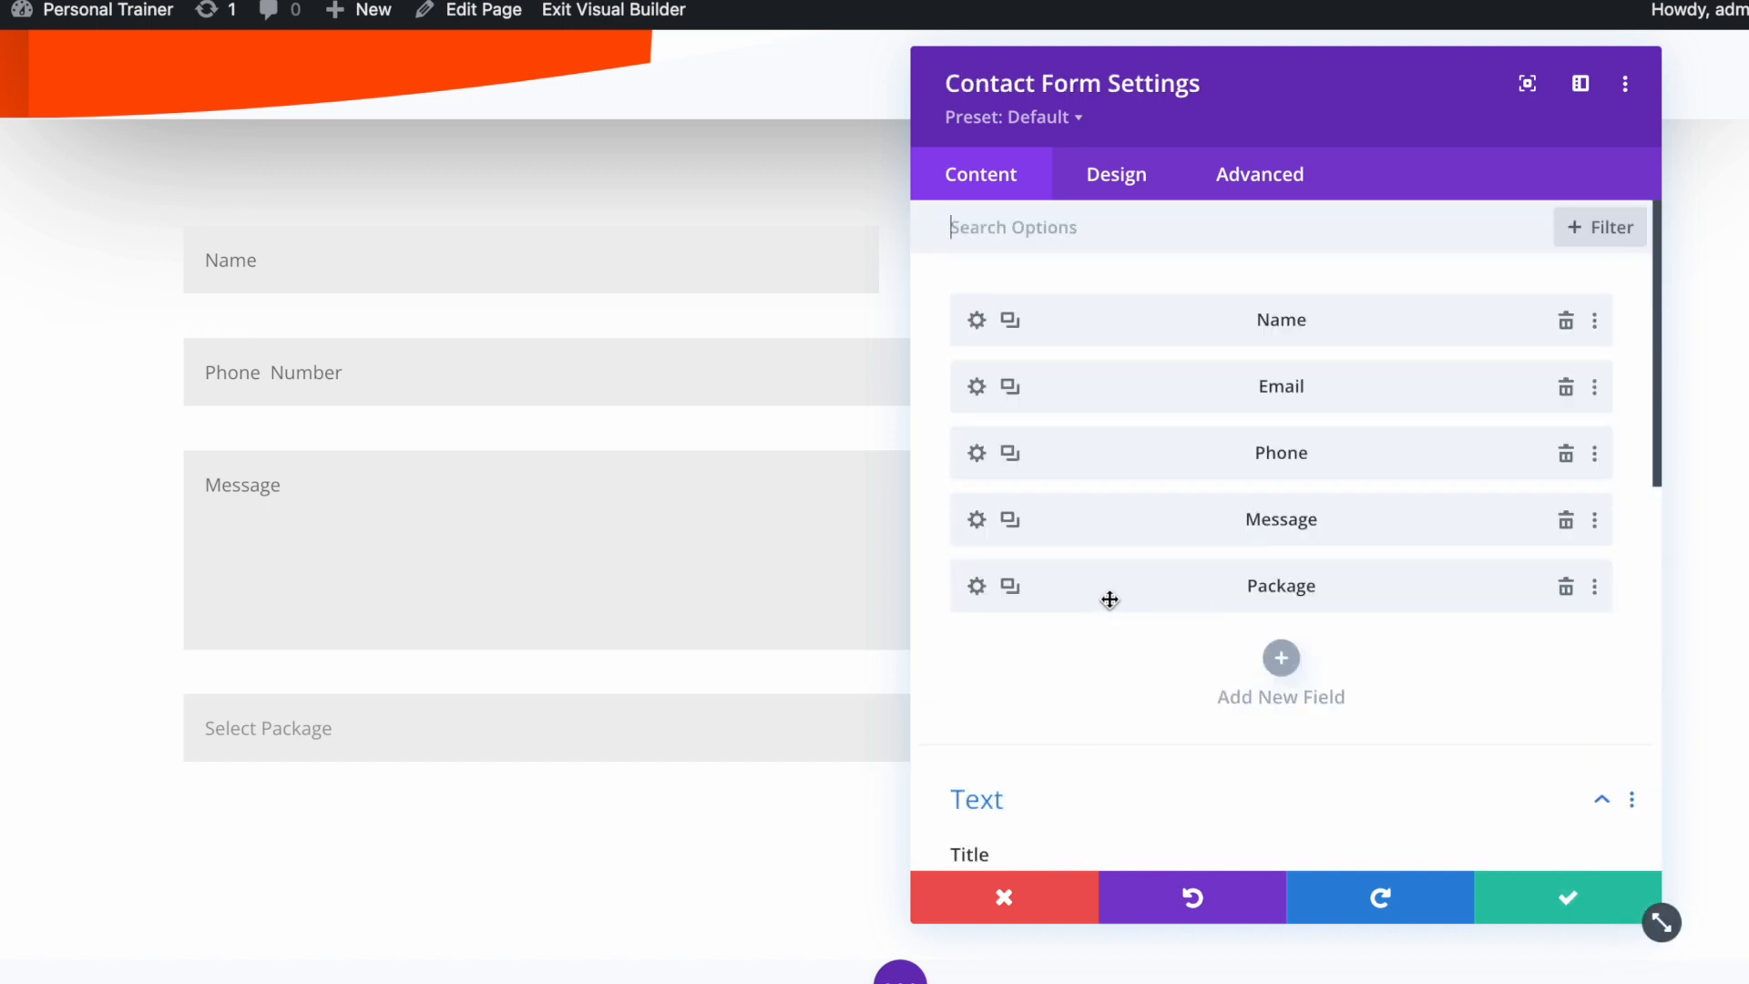
Drag the Package field above Message and switch to the form's Design settings
drag(1109, 599, 1031, 525)
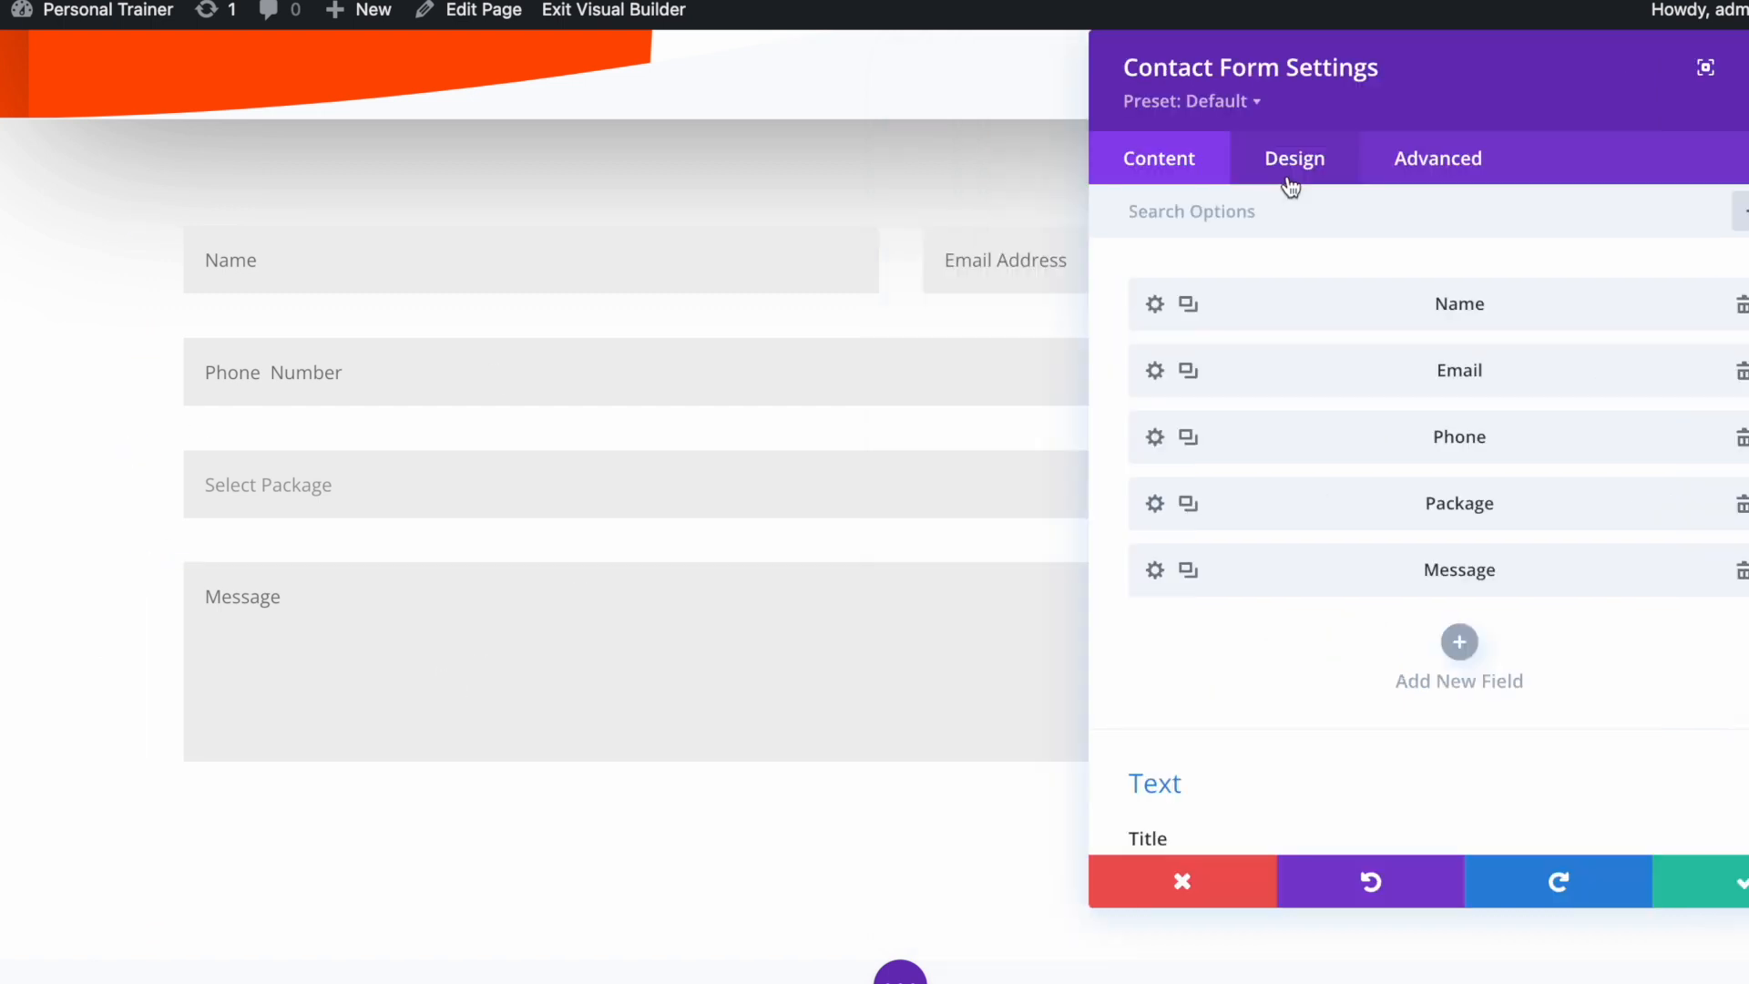
click(1288, 178)
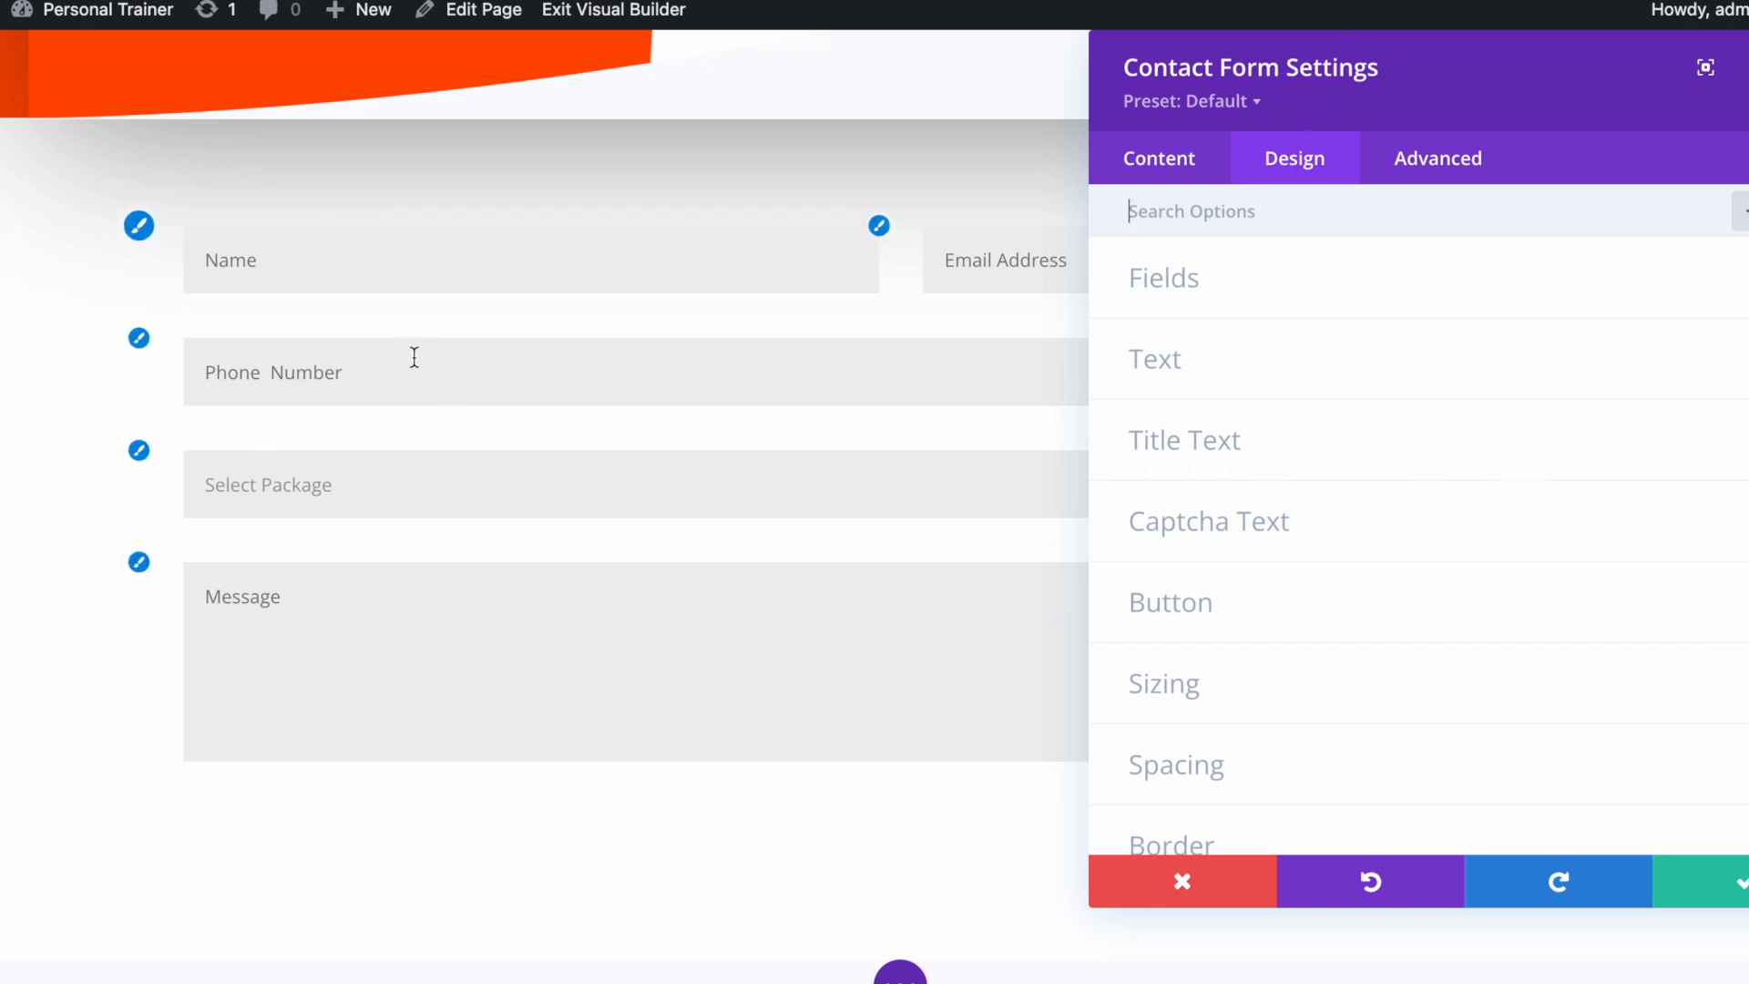
Set the contact form input border to orange #e09900 at 1px width and save
click(1267, 300)
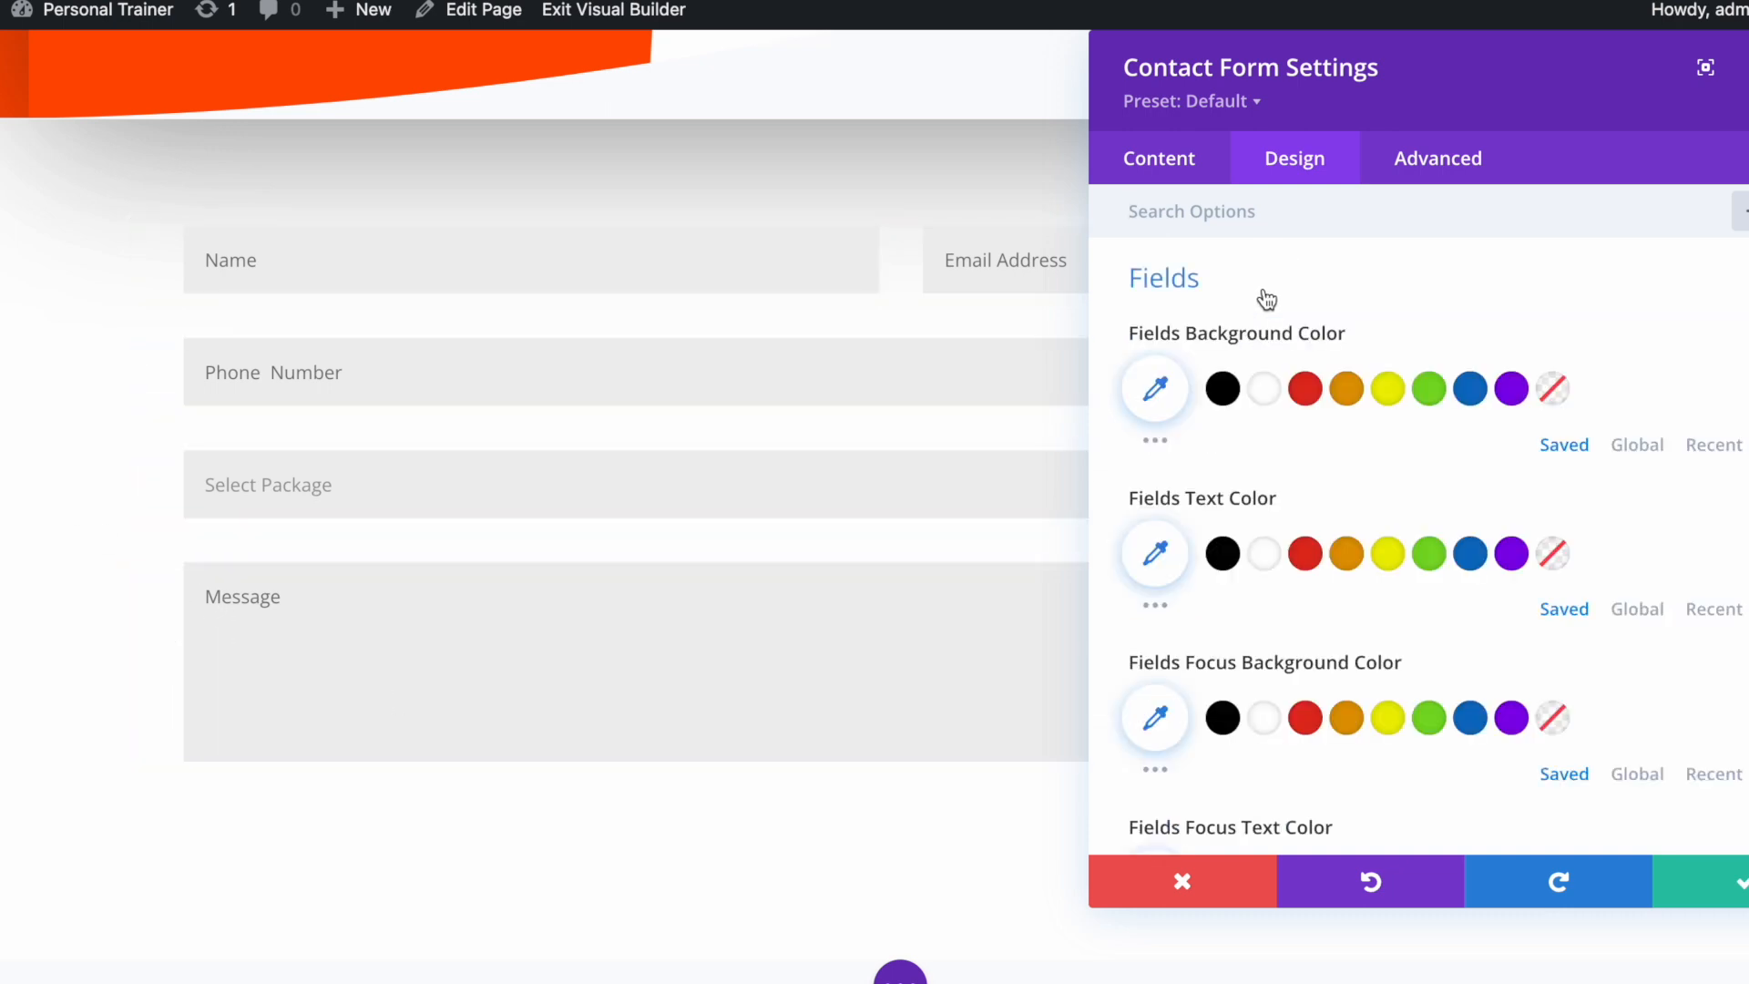
click(1266, 300)
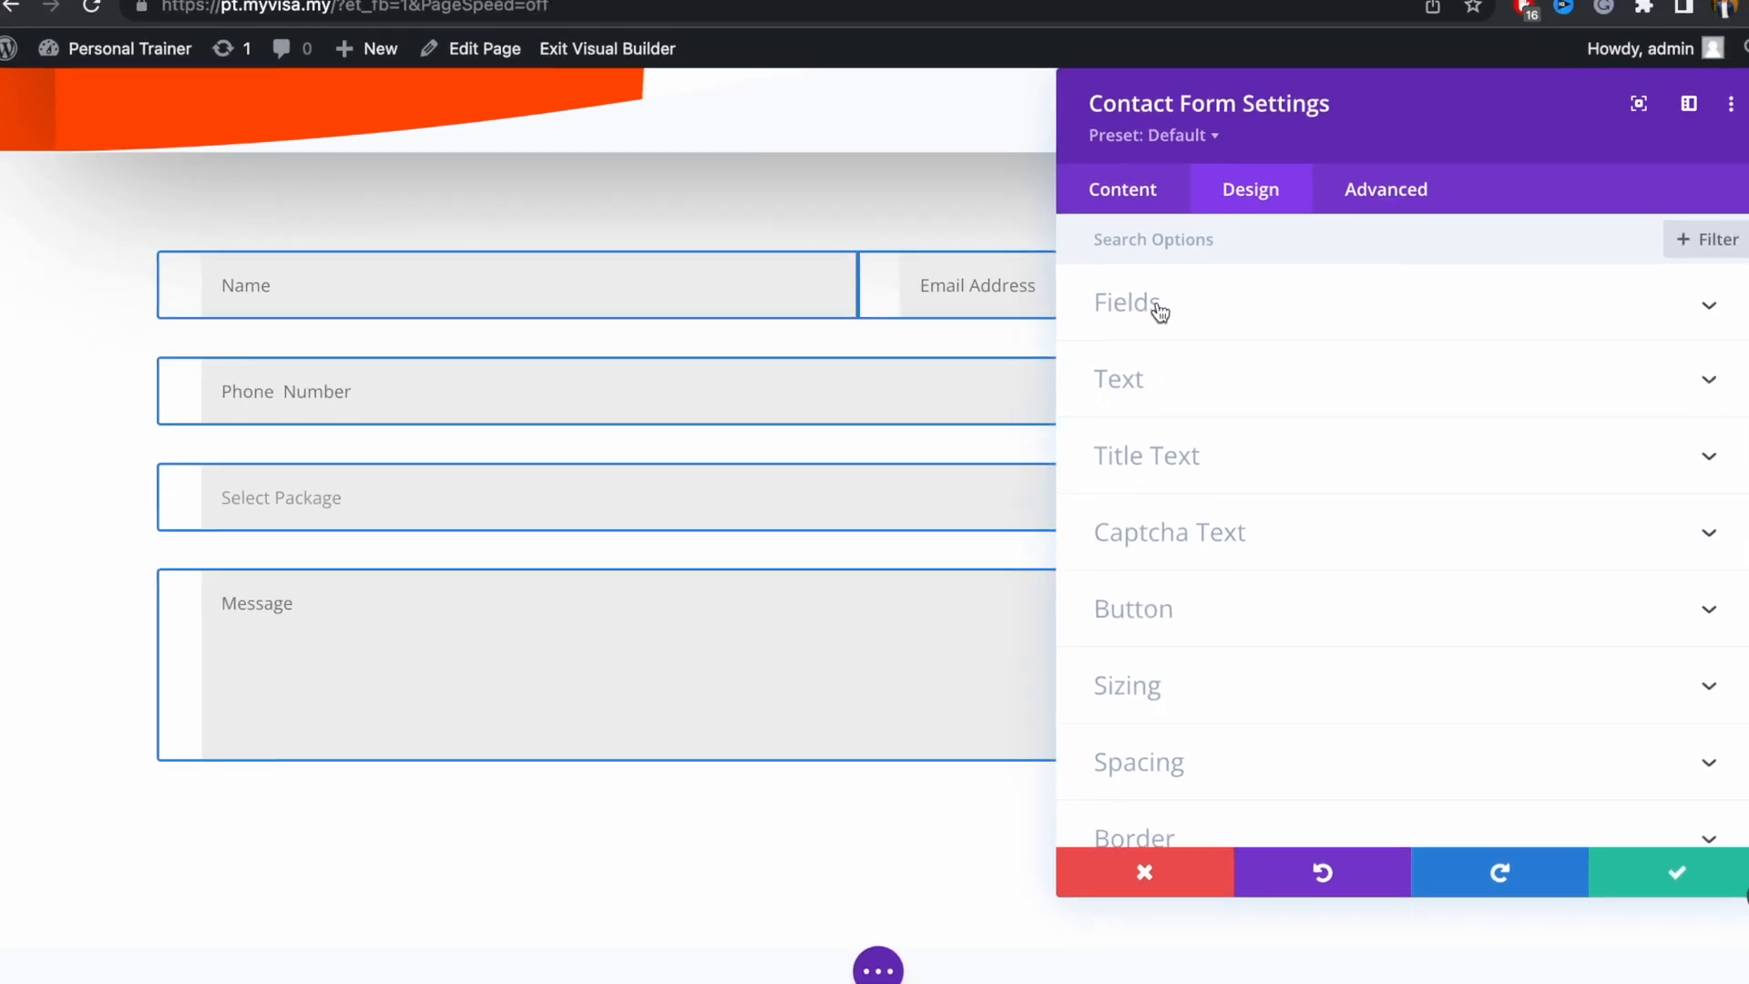
scroll(1261, 621, down, 3)
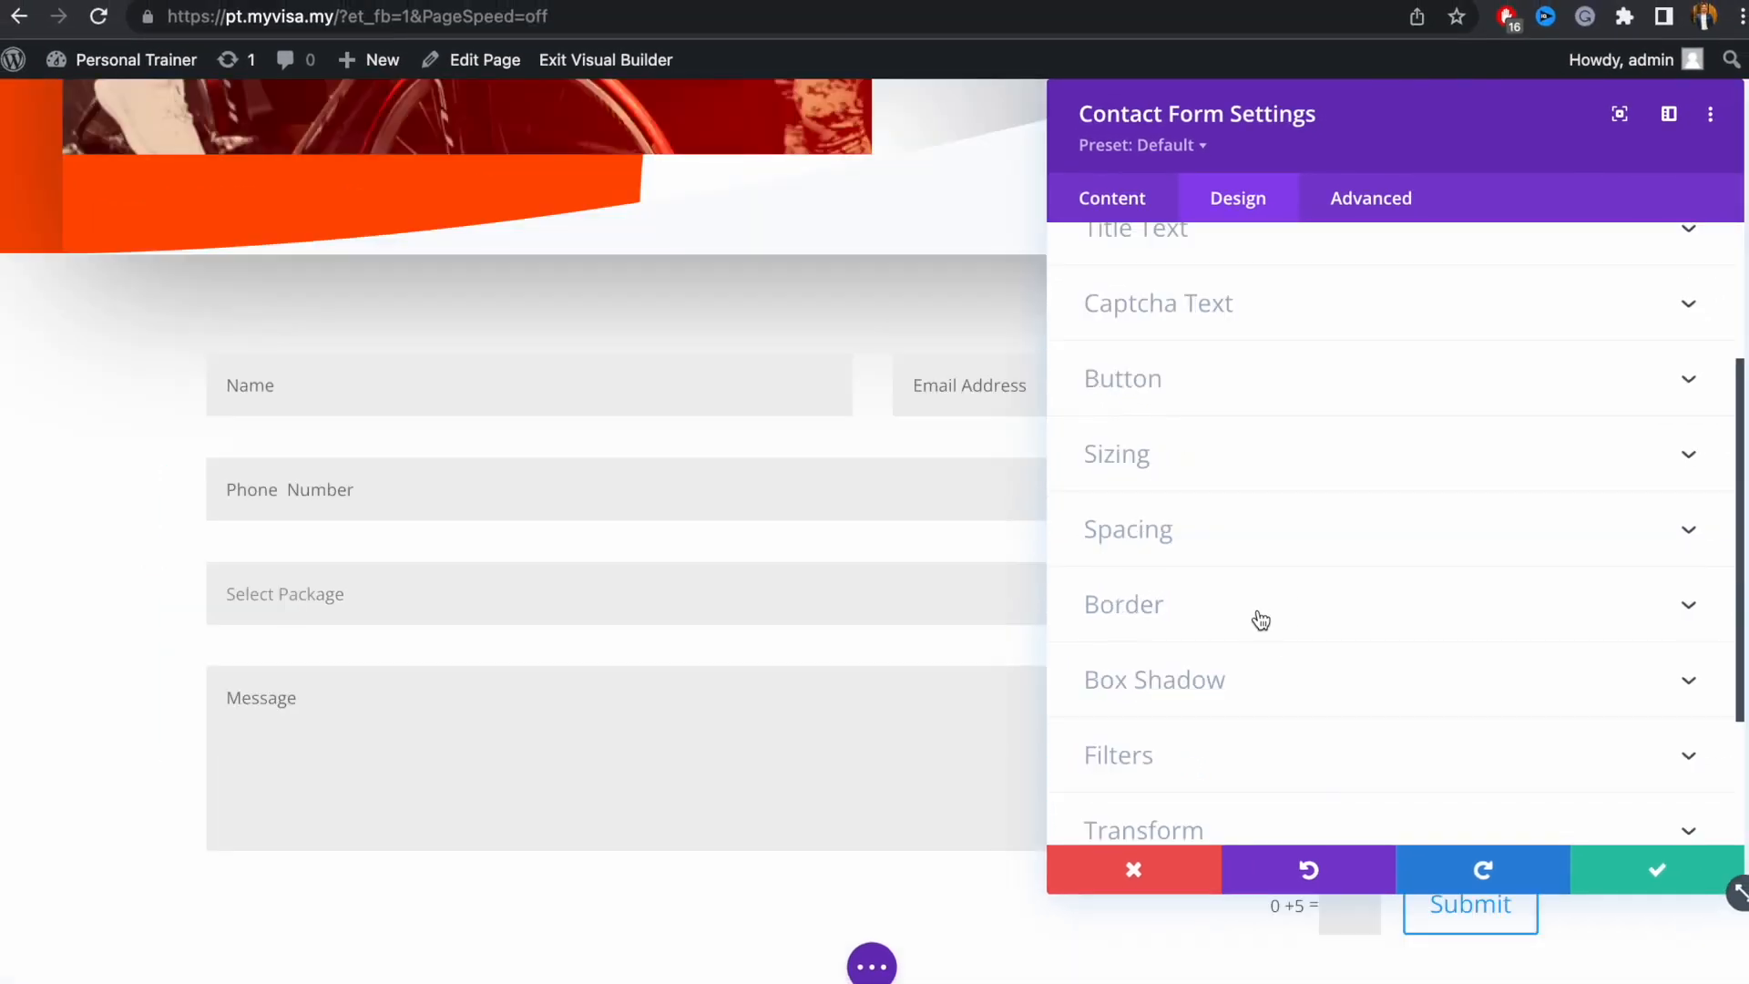
click(1261, 621)
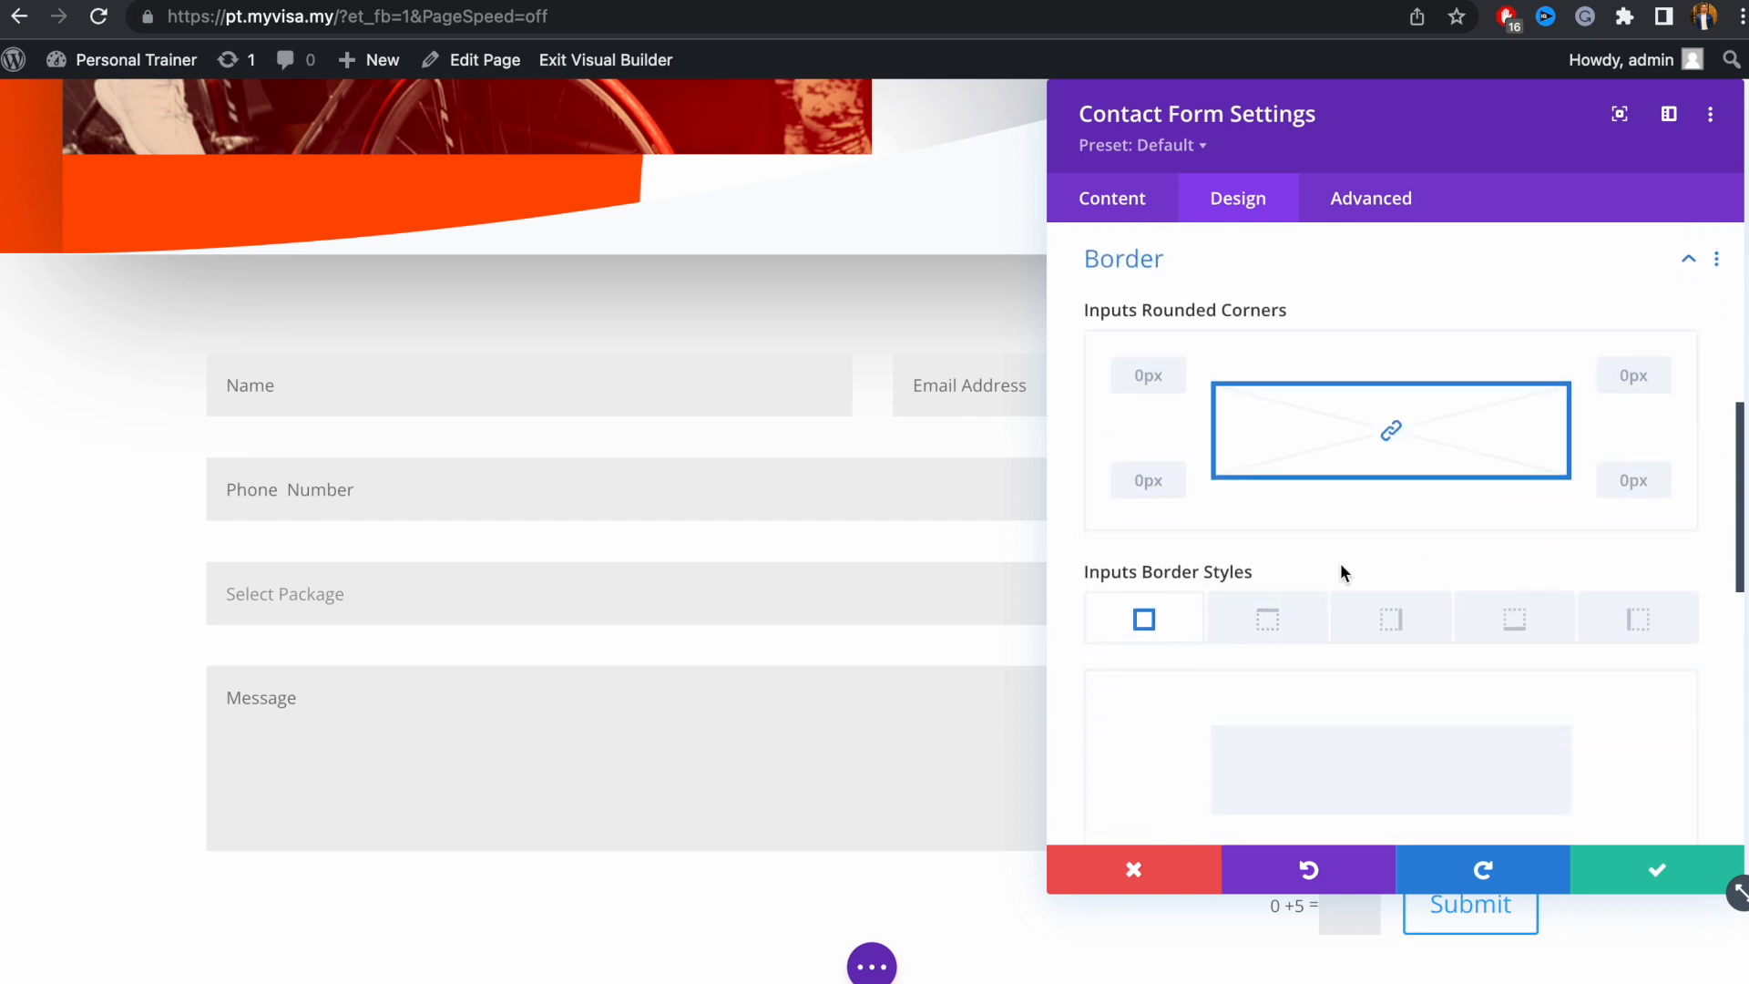
scroll(1362, 546, down, 2)
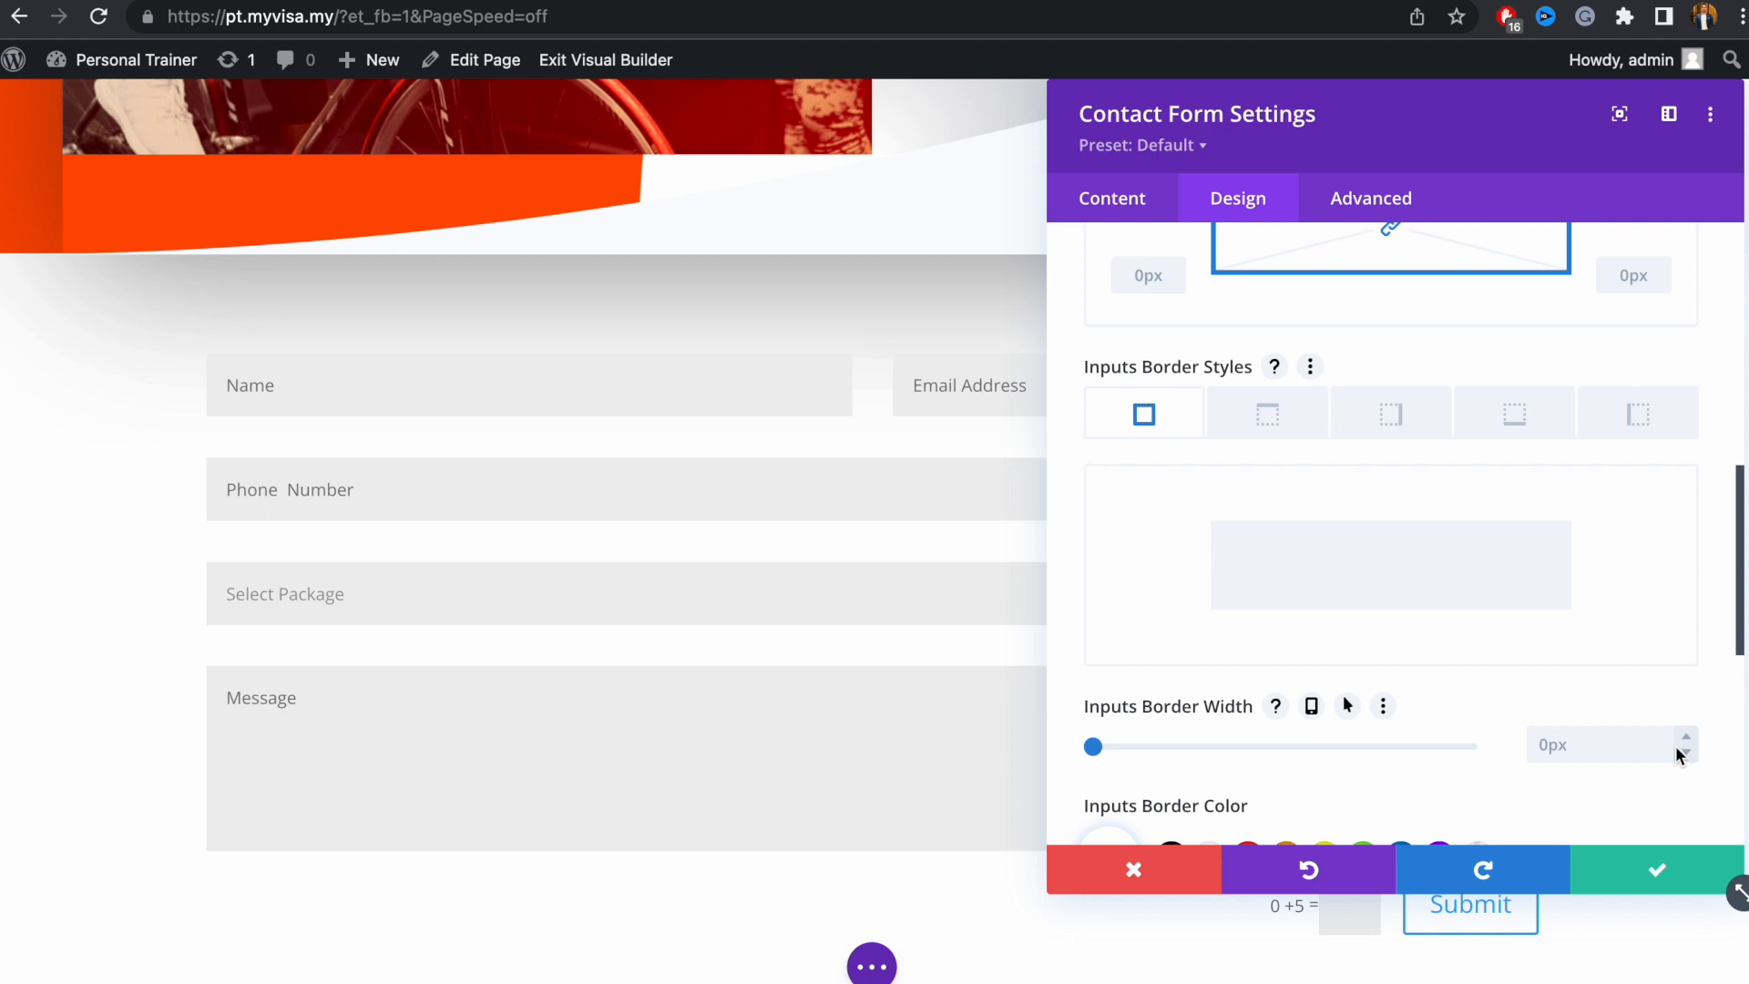
scroll(1675, 745, down, 1)
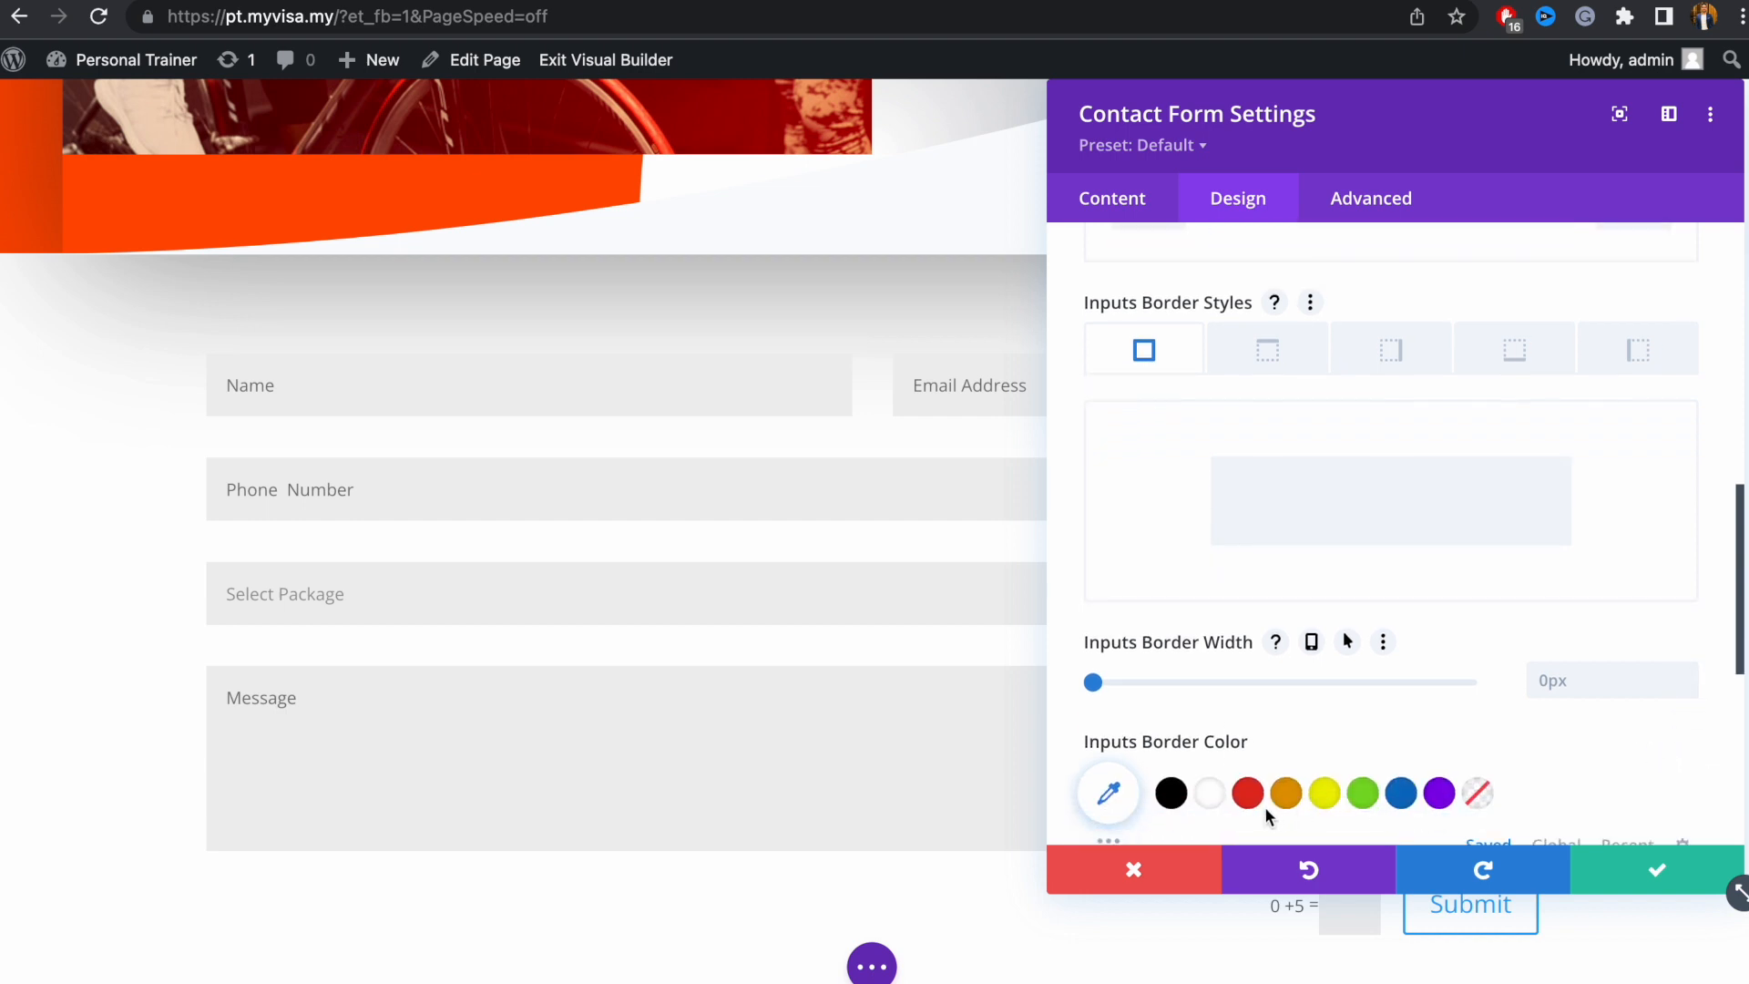
click(1285, 795)
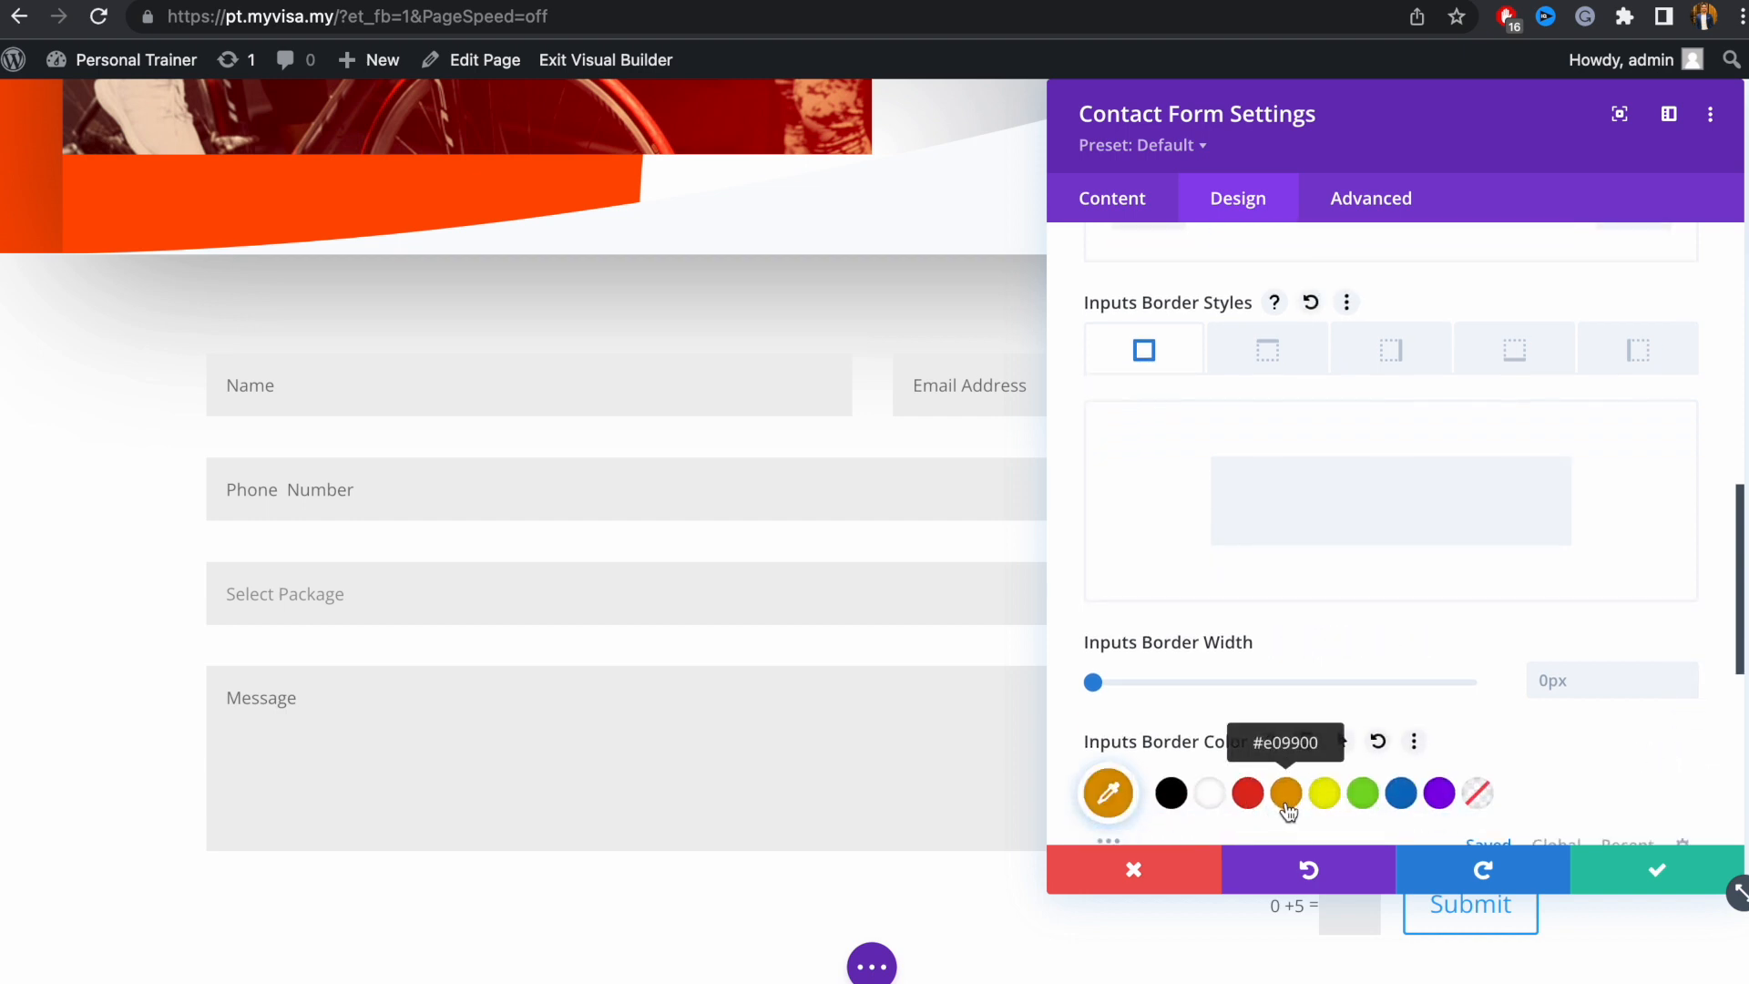
click(1689, 673)
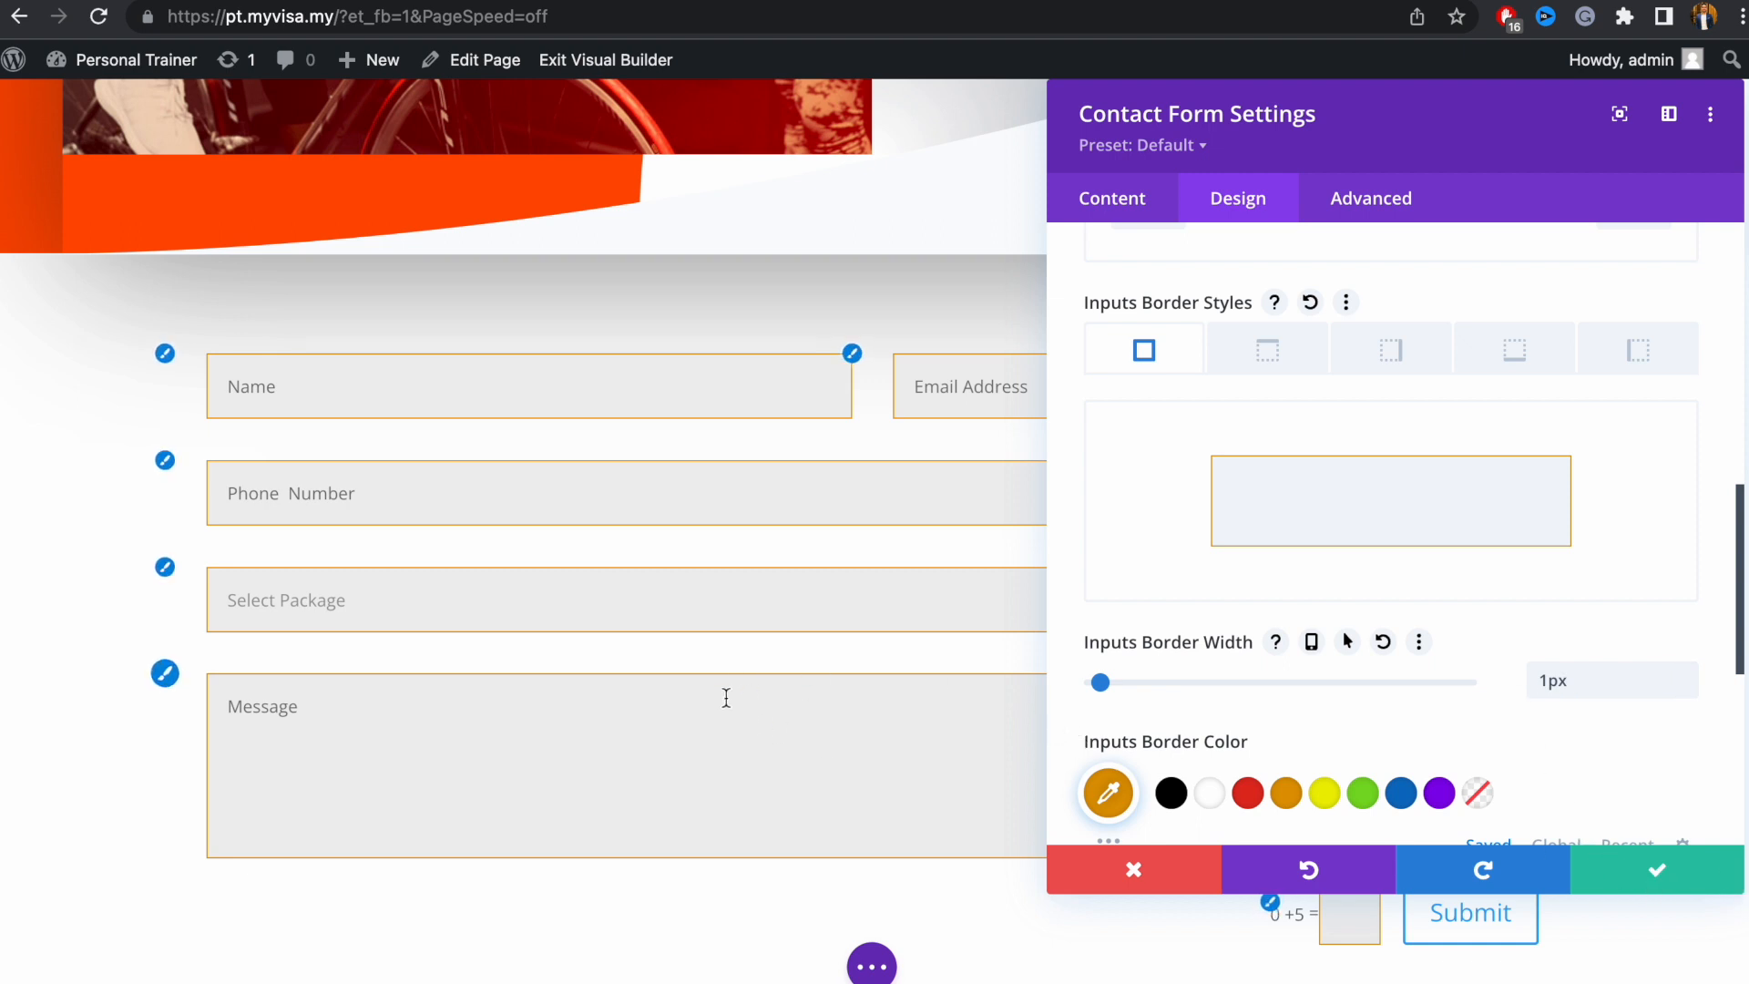
click(1648, 880)
scroll(698, 619, up, 5)
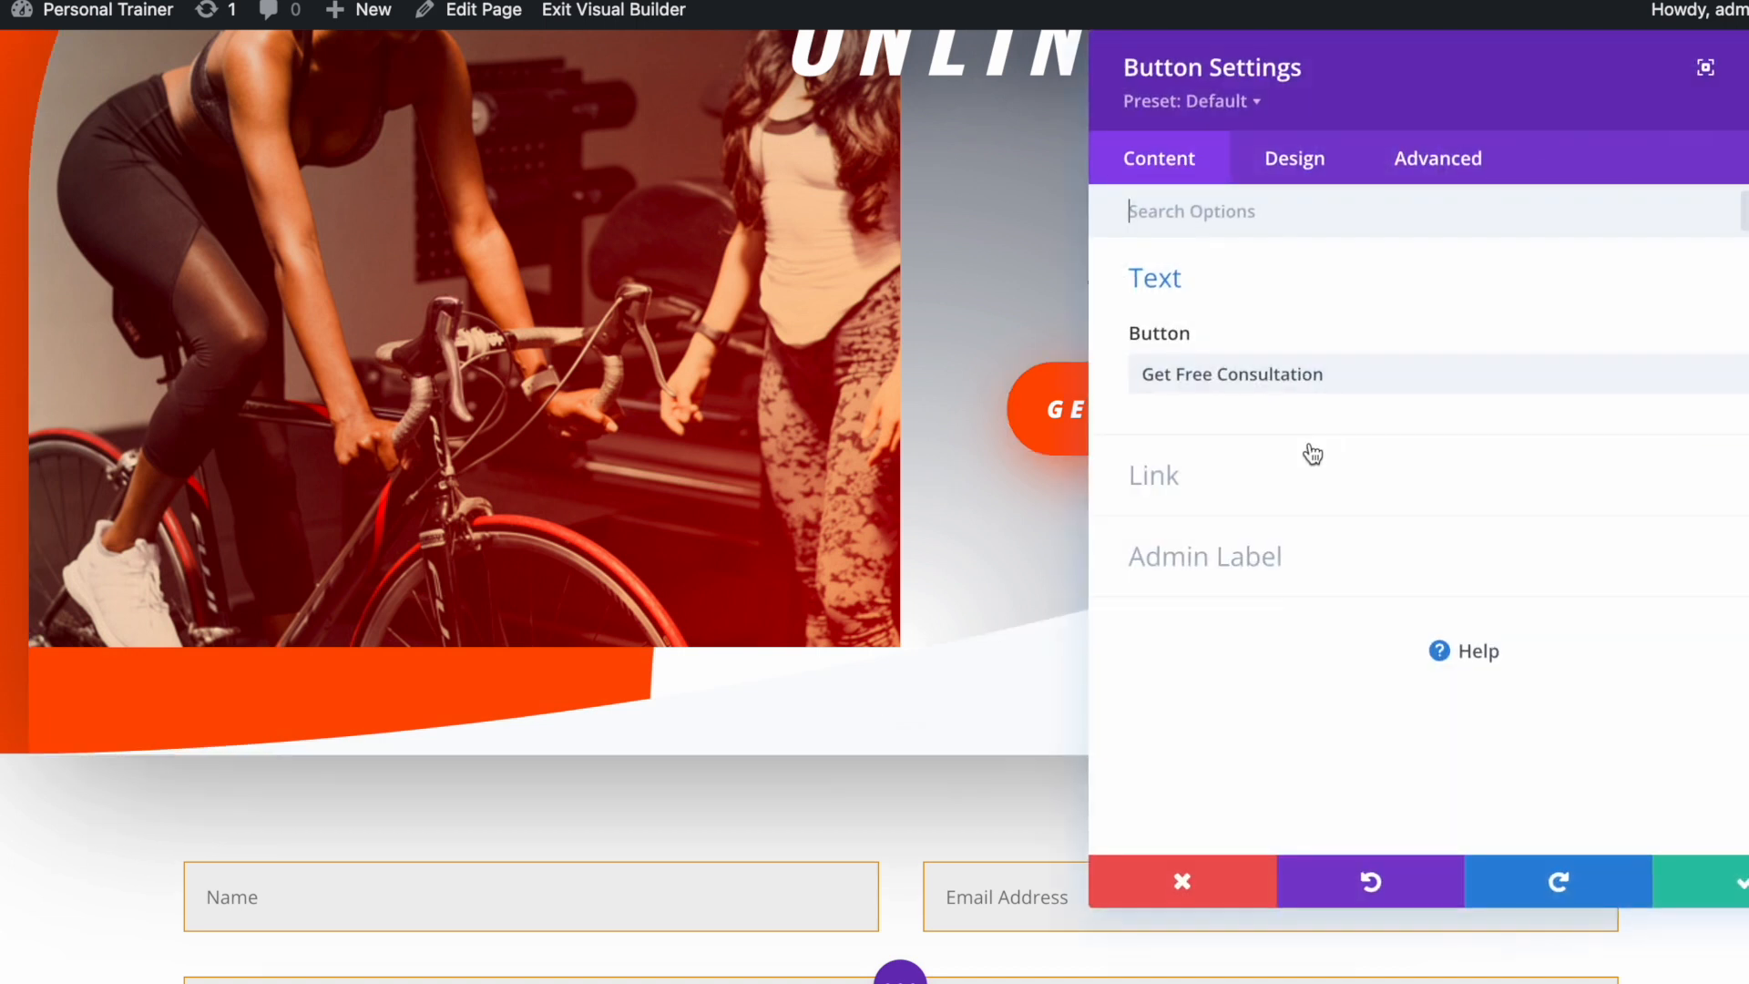
Open the Get Free Consultation button's Design settings and expand its Button styling options
click(1315, 375)
click(1297, 173)
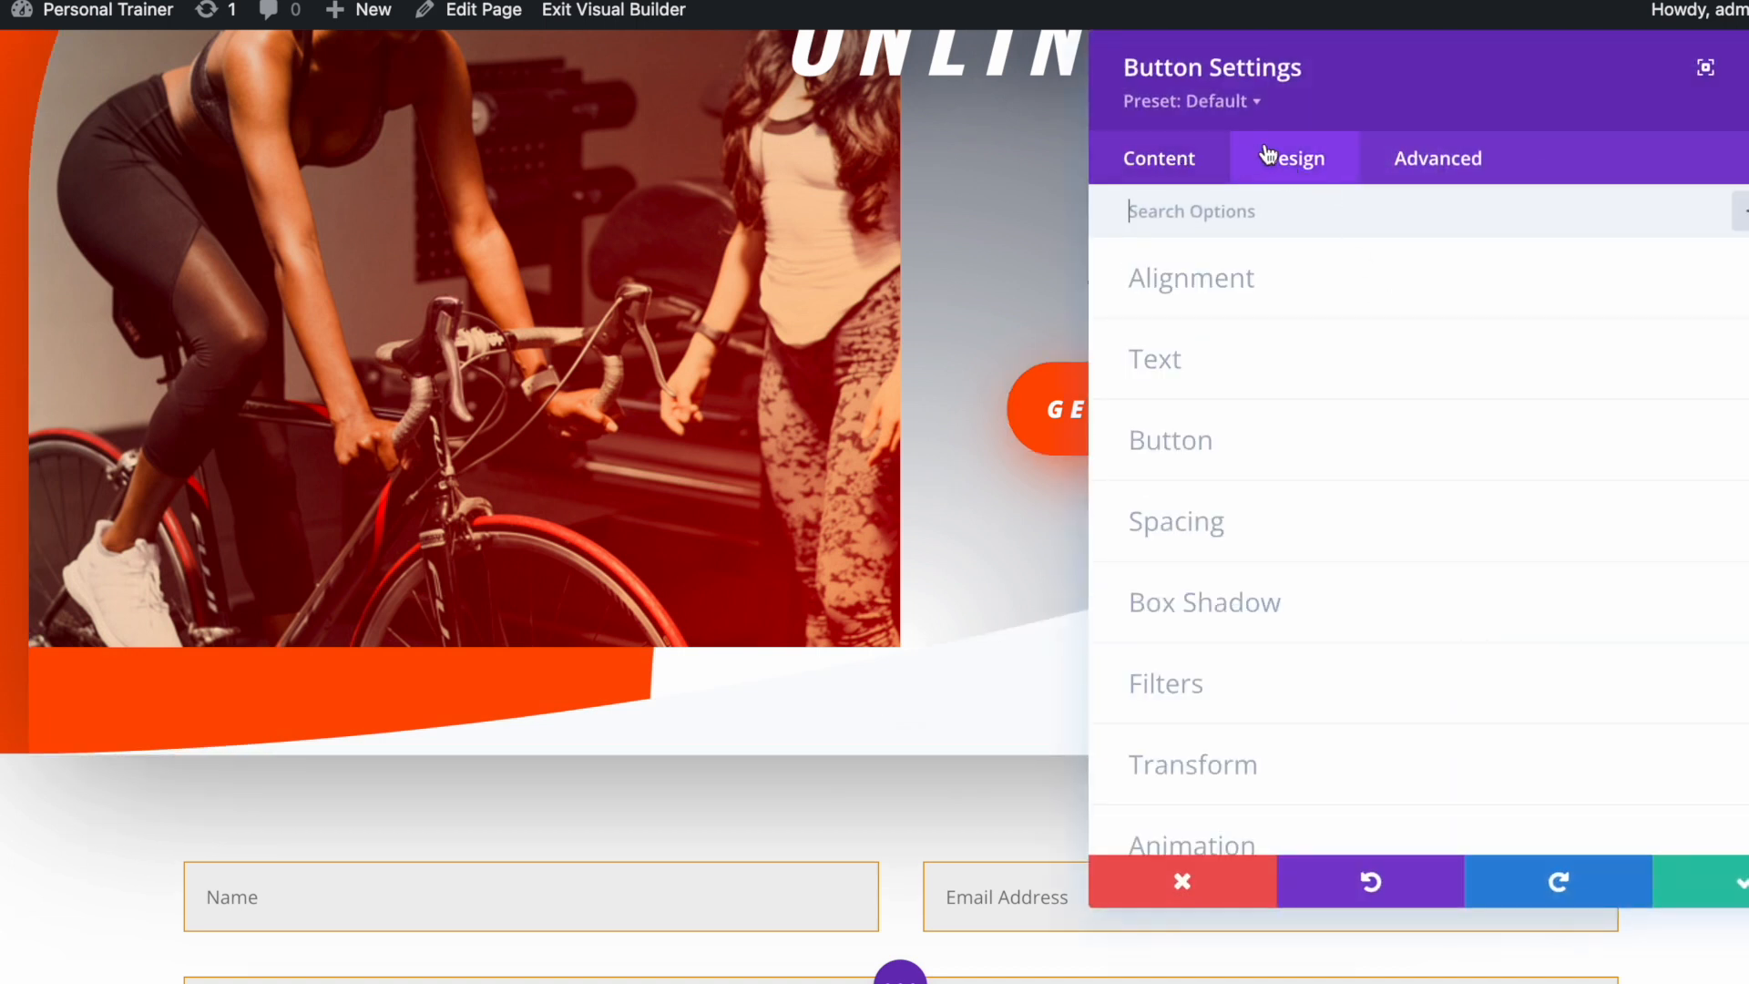
drag(1353, 58, 392, 59)
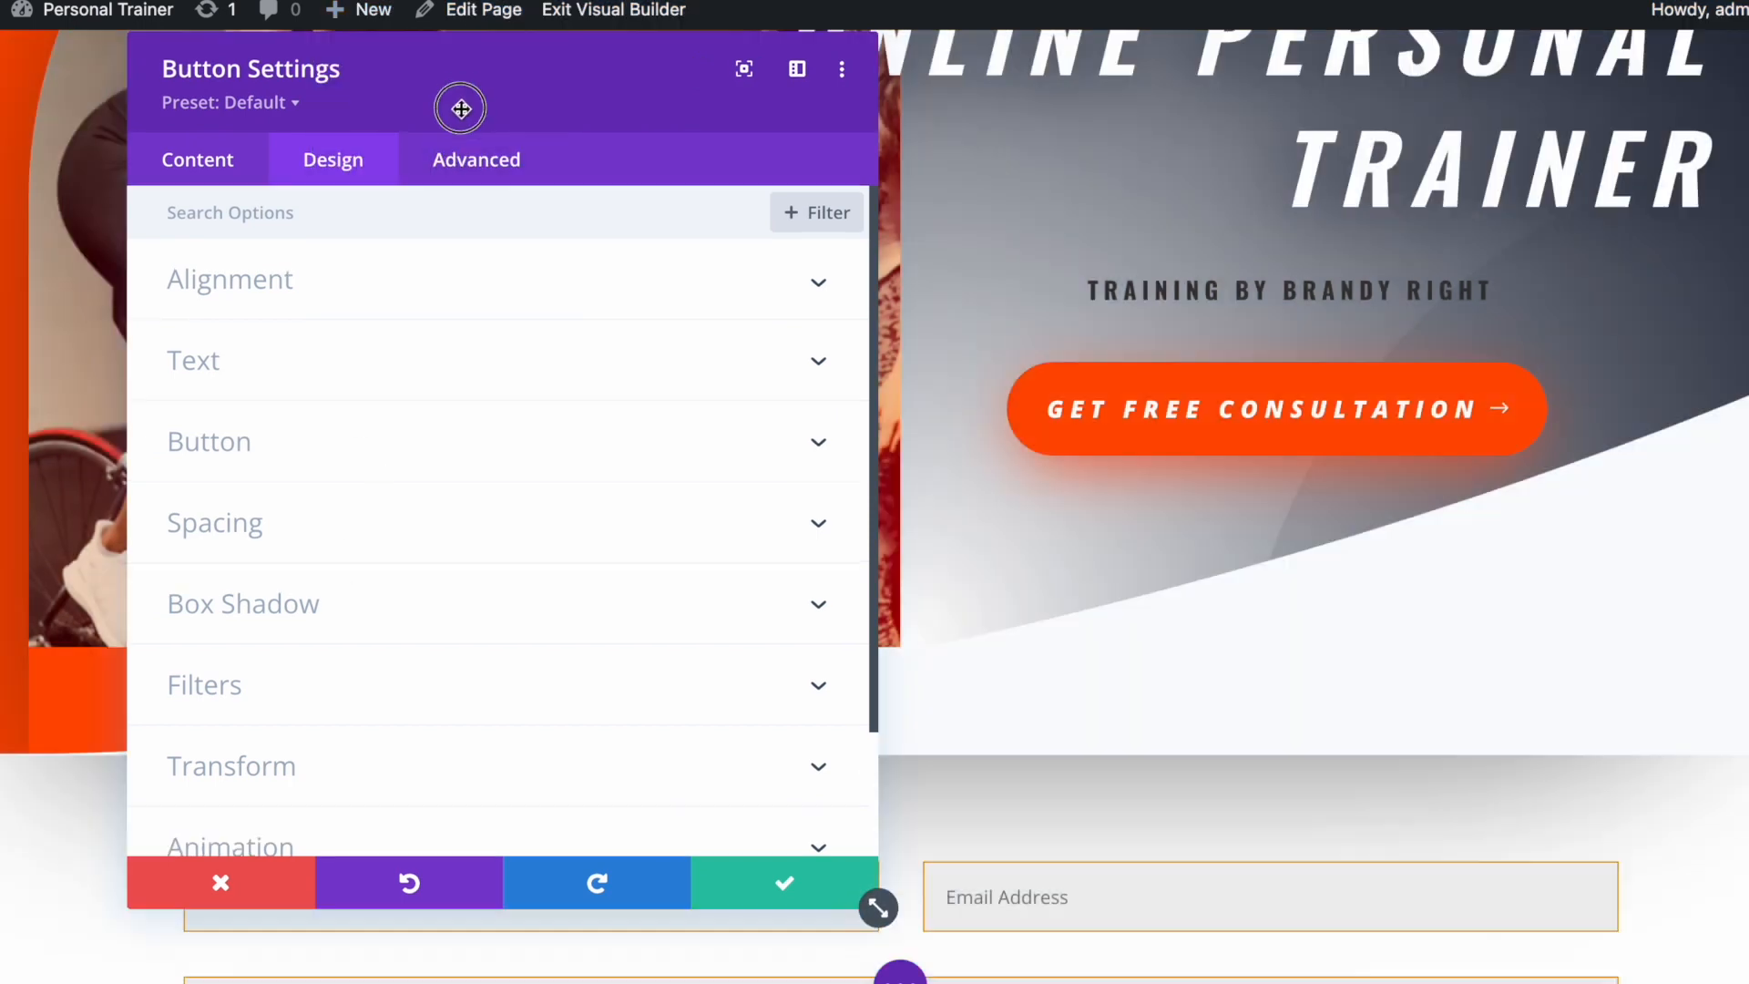
drag(461, 108, 455, 141)
click(309, 488)
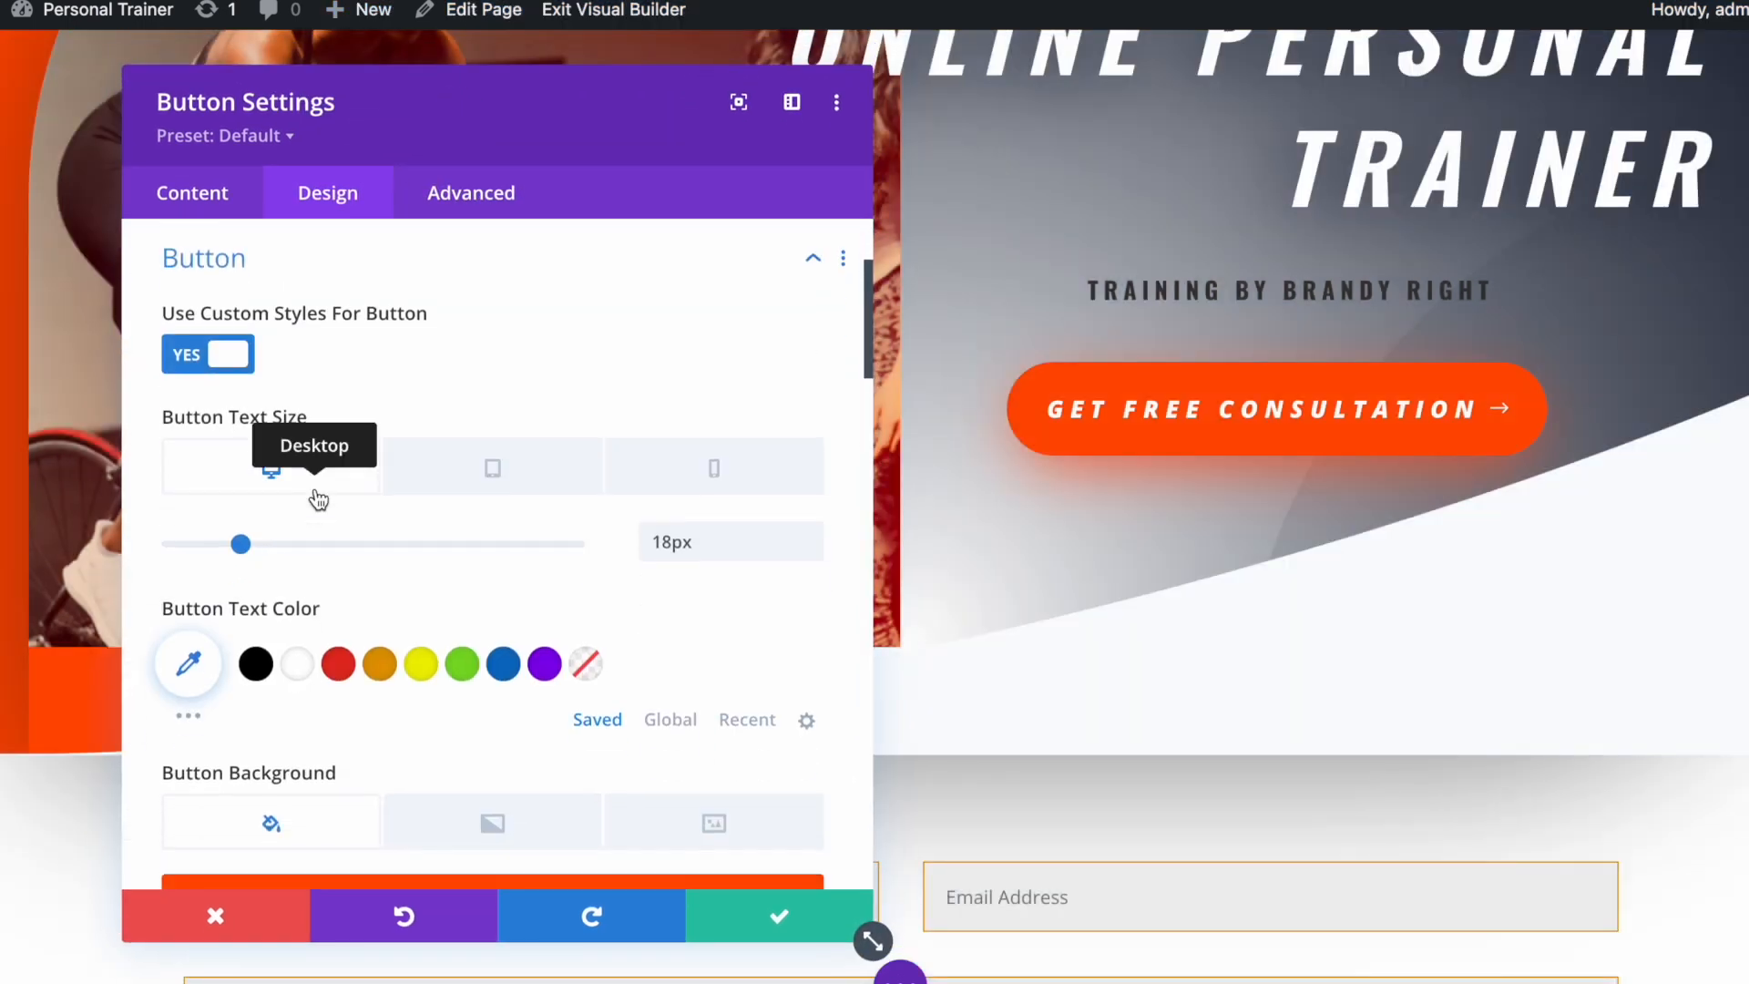
scroll(458, 720, down, 5)
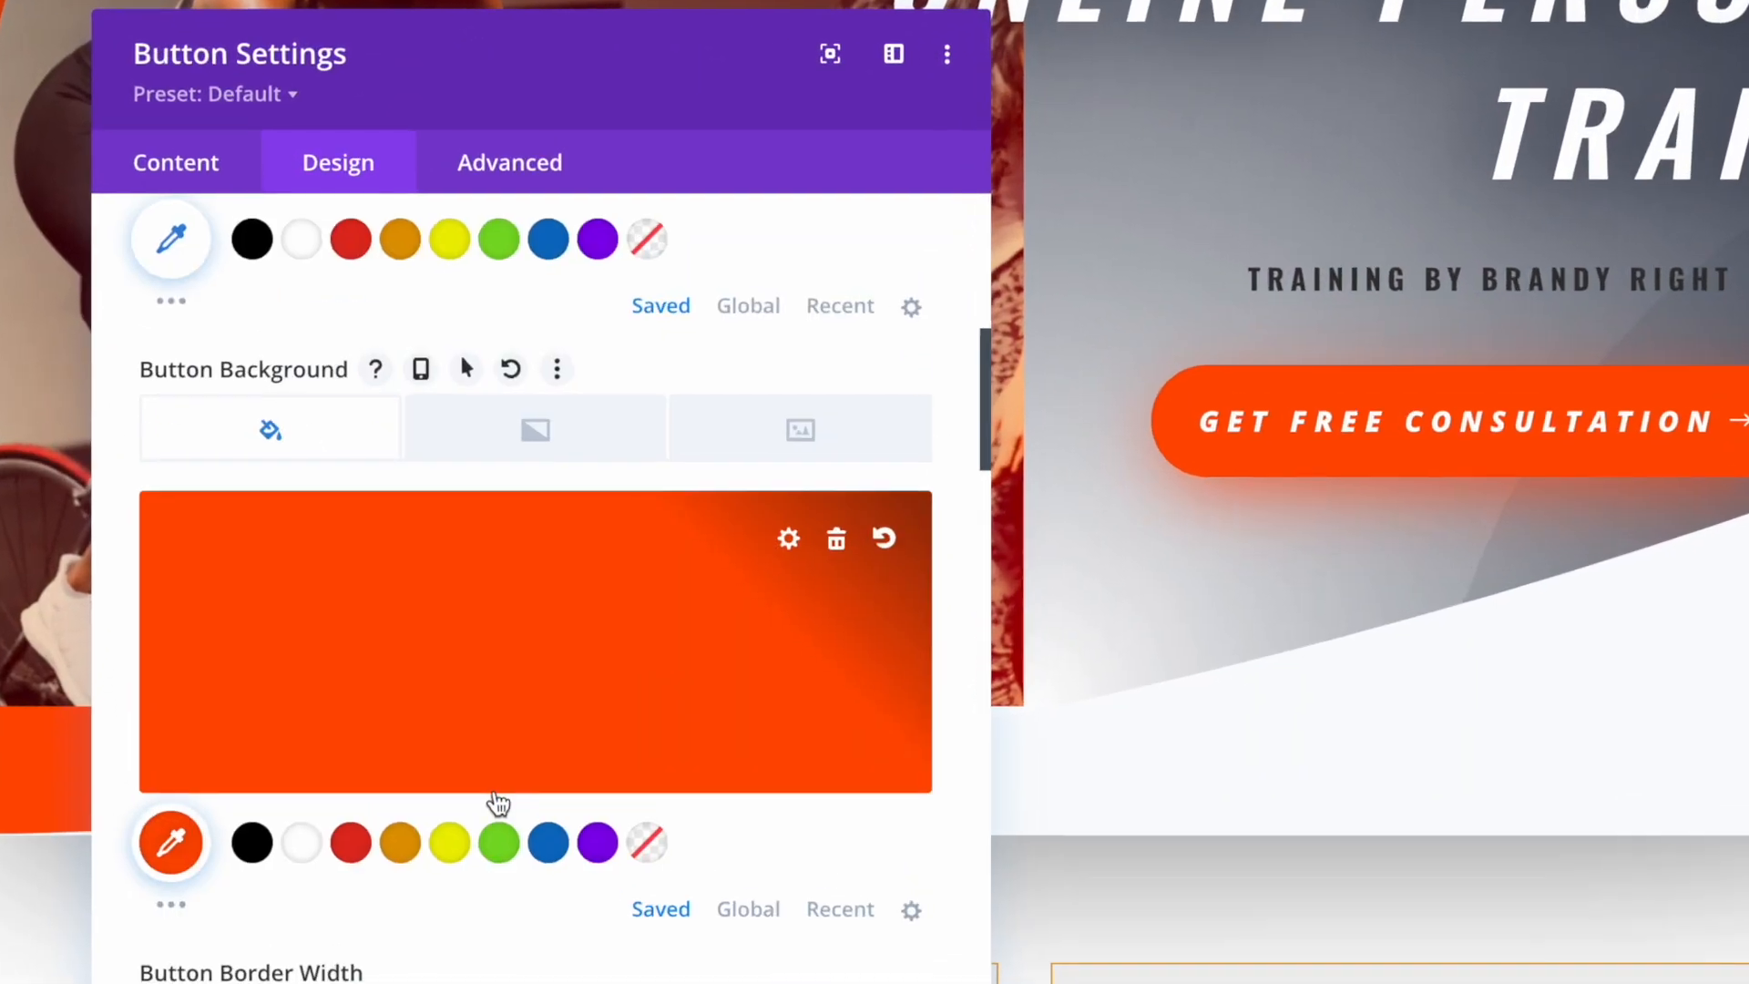
scroll(499, 802, down, 2)
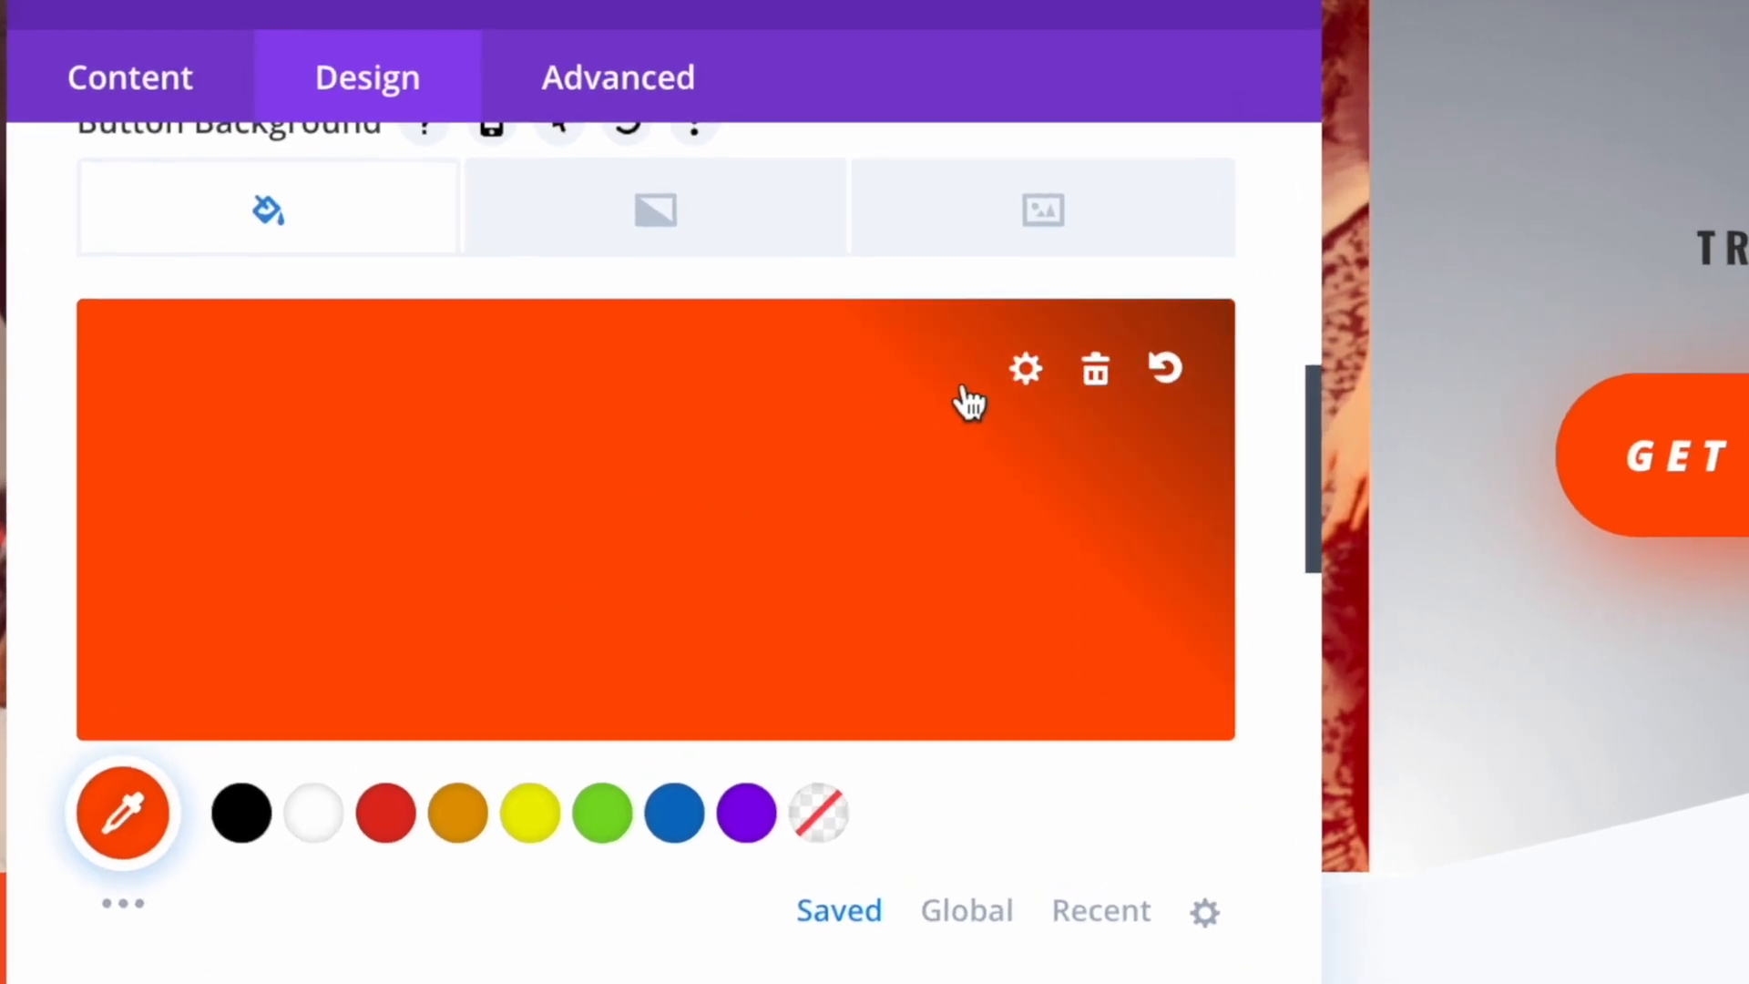
Copy the button's #ff4c00 background colour value and close the settings without saving
click(1028, 373)
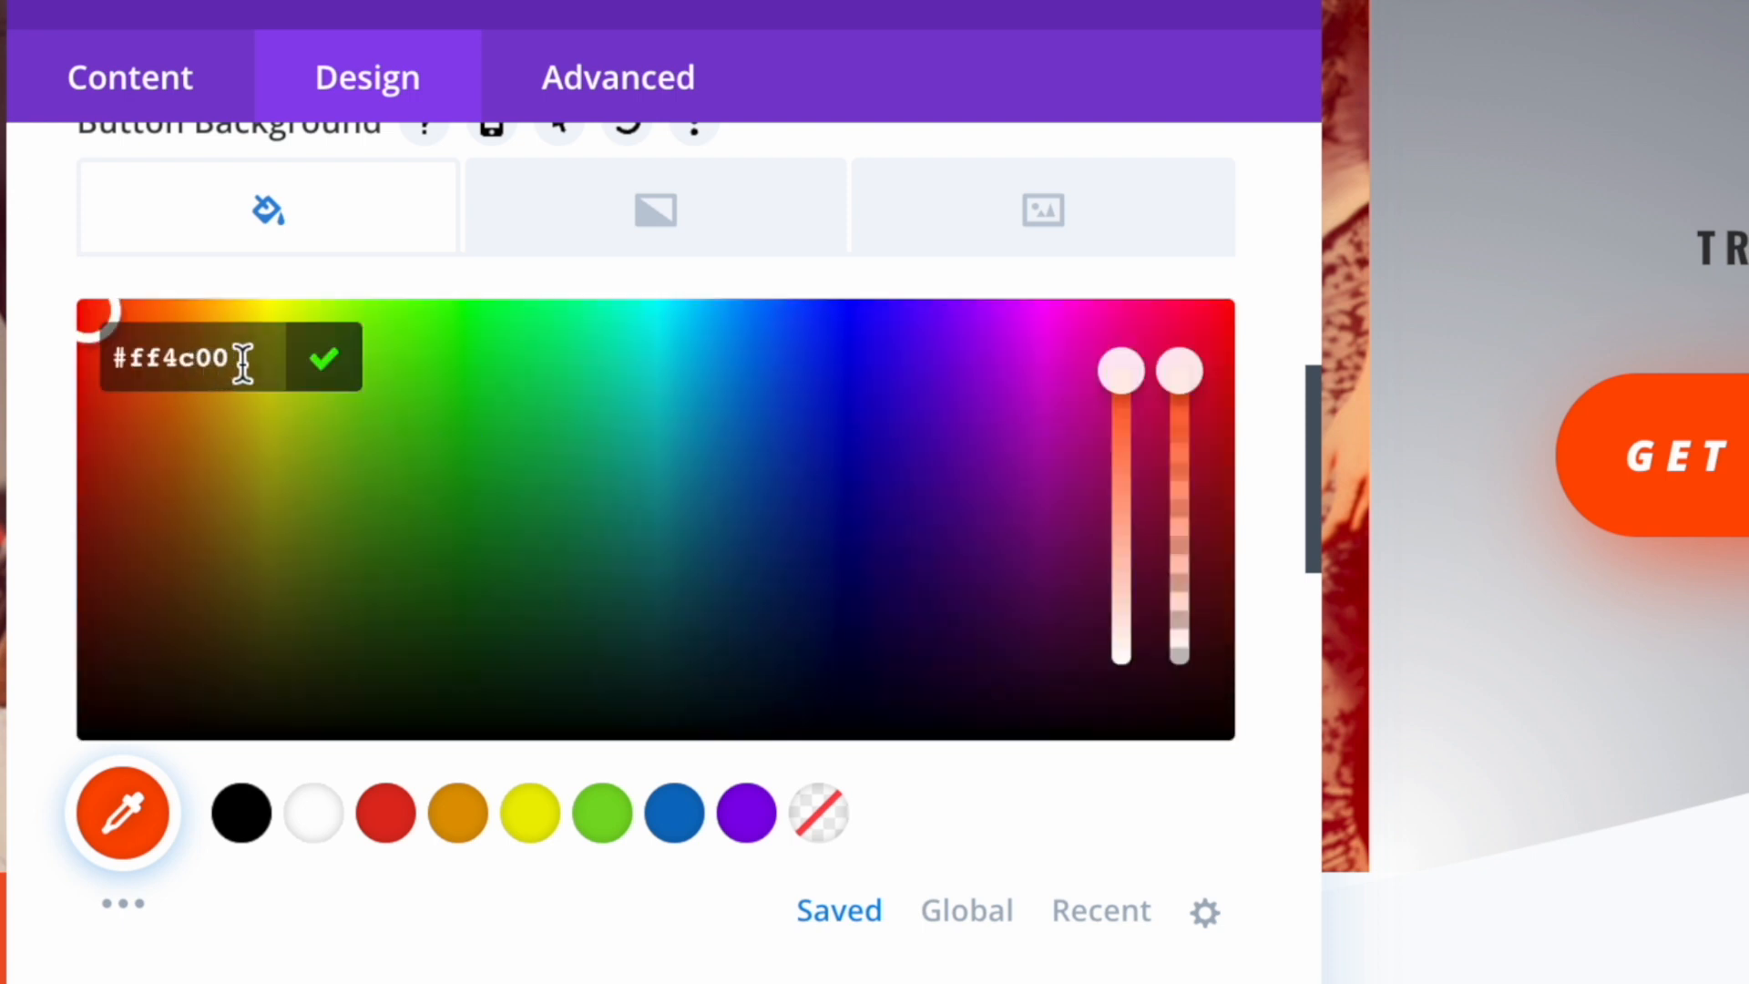
drag(242, 359, 139, 353)
right_click(162, 353)
click(286, 720)
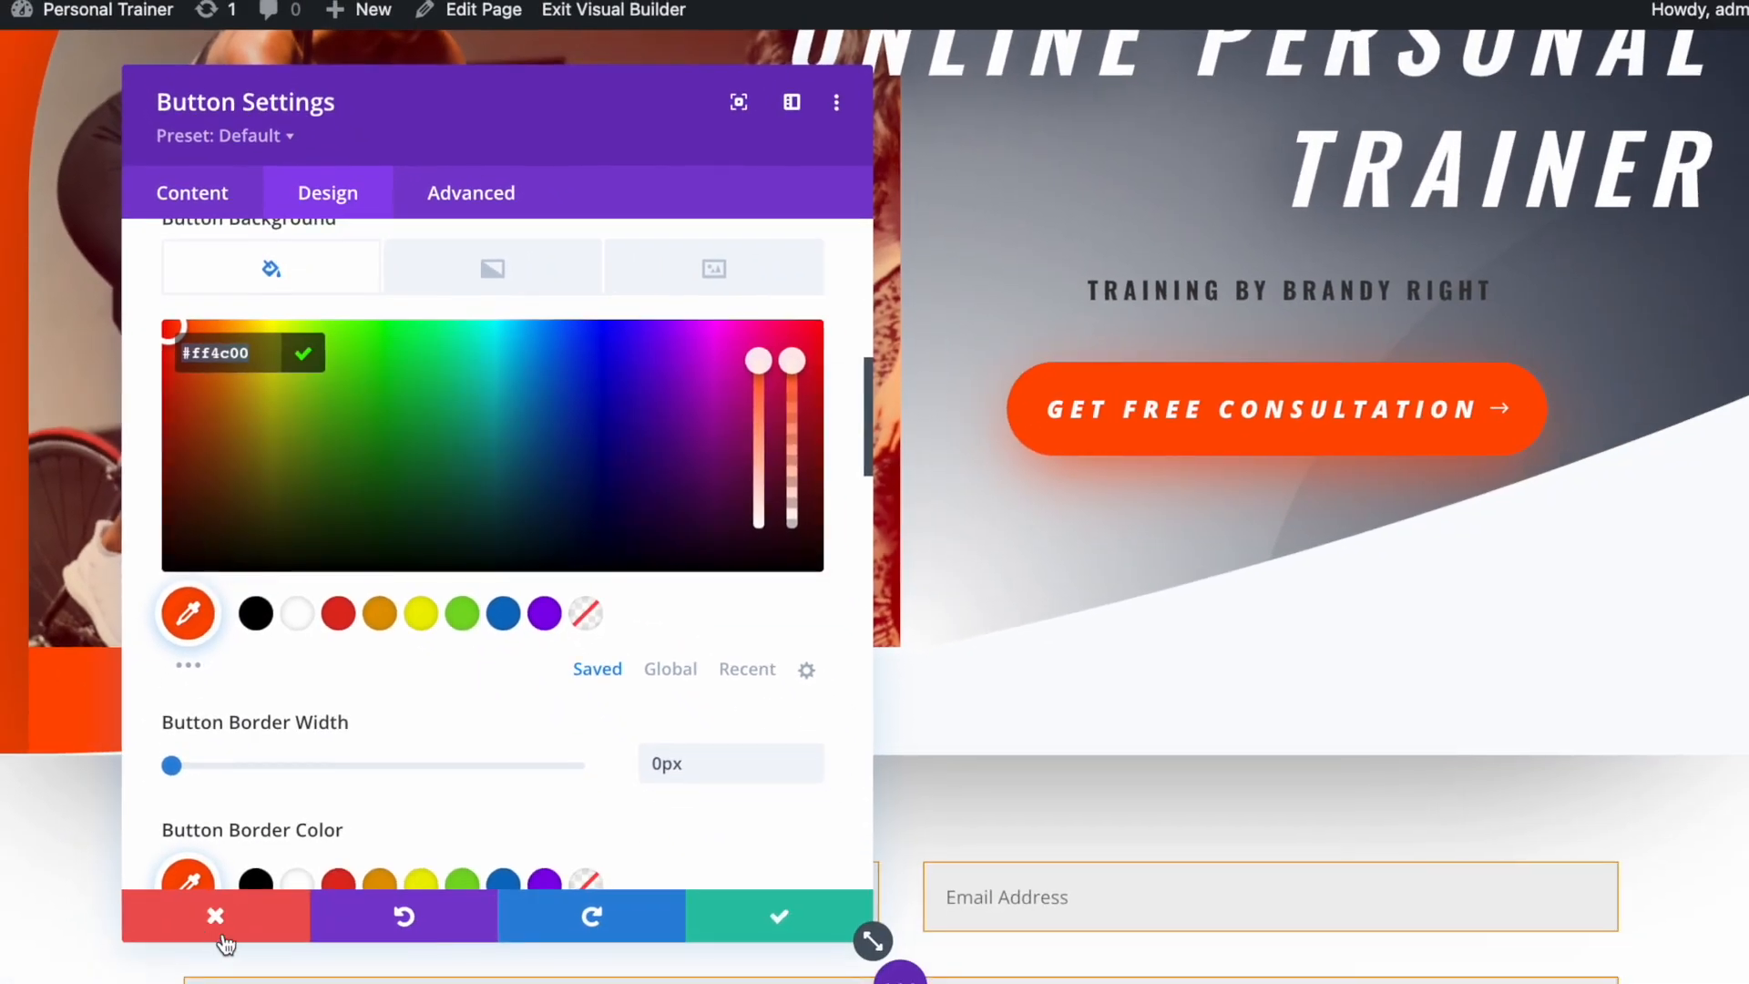
click(219, 916)
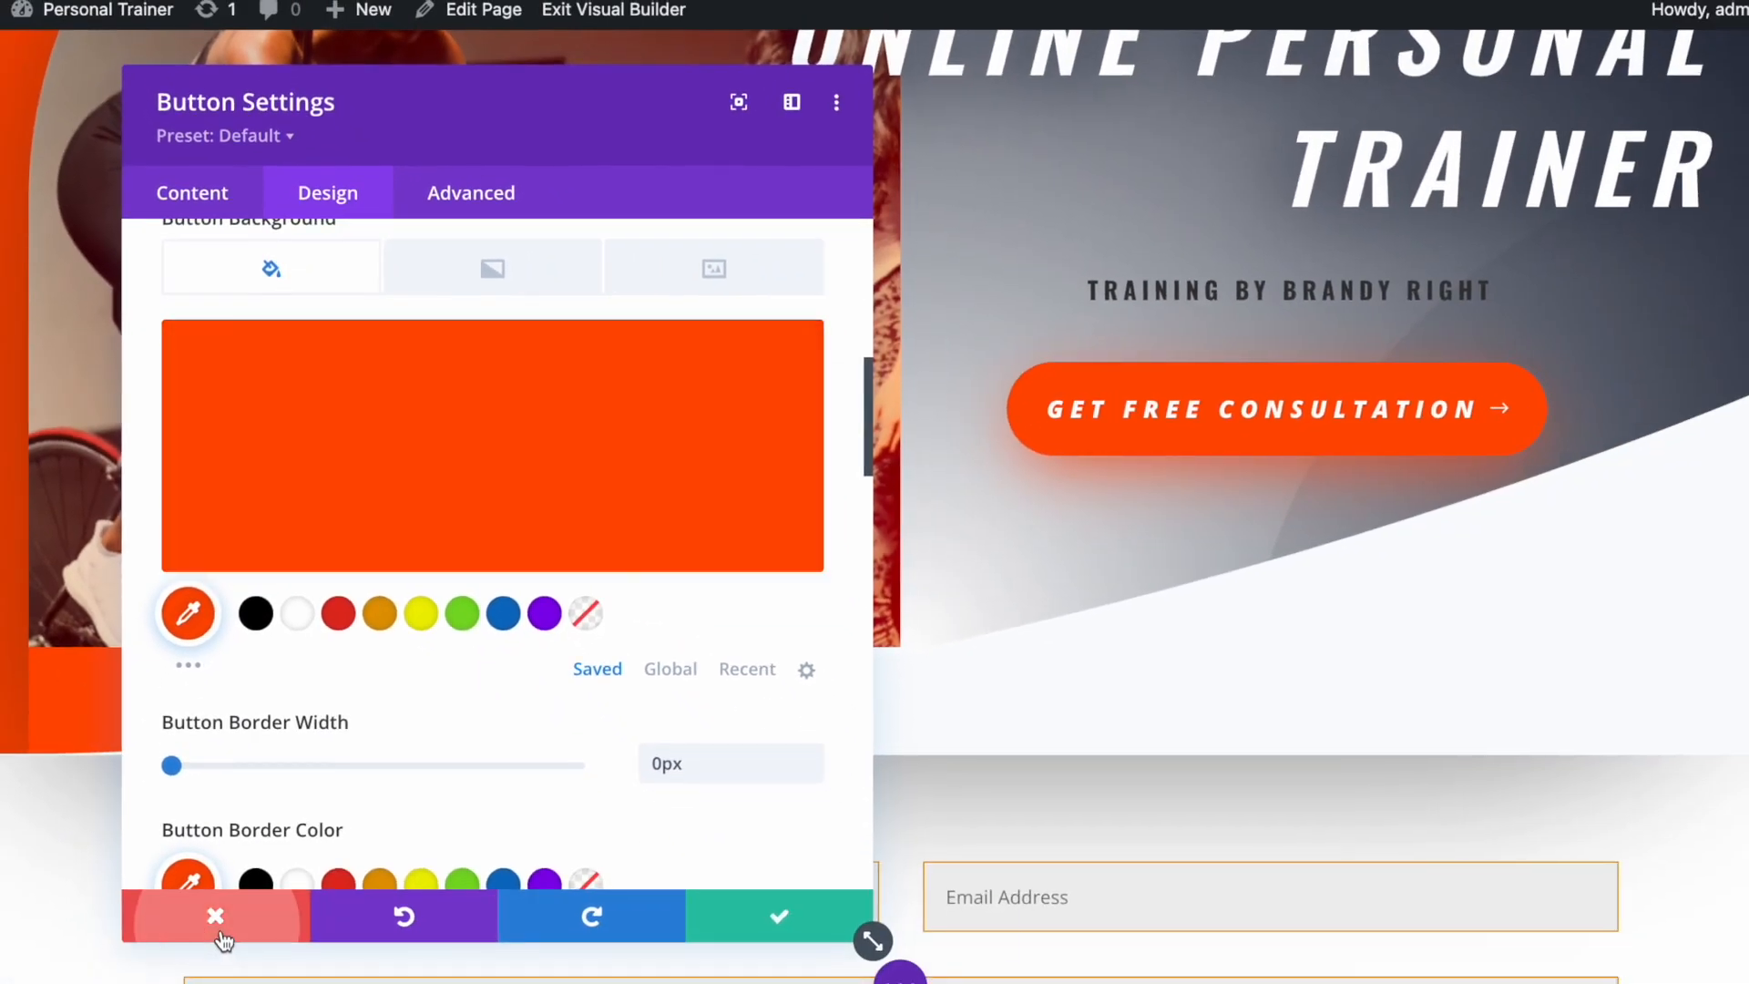
scroll(1125, 601, down, 6)
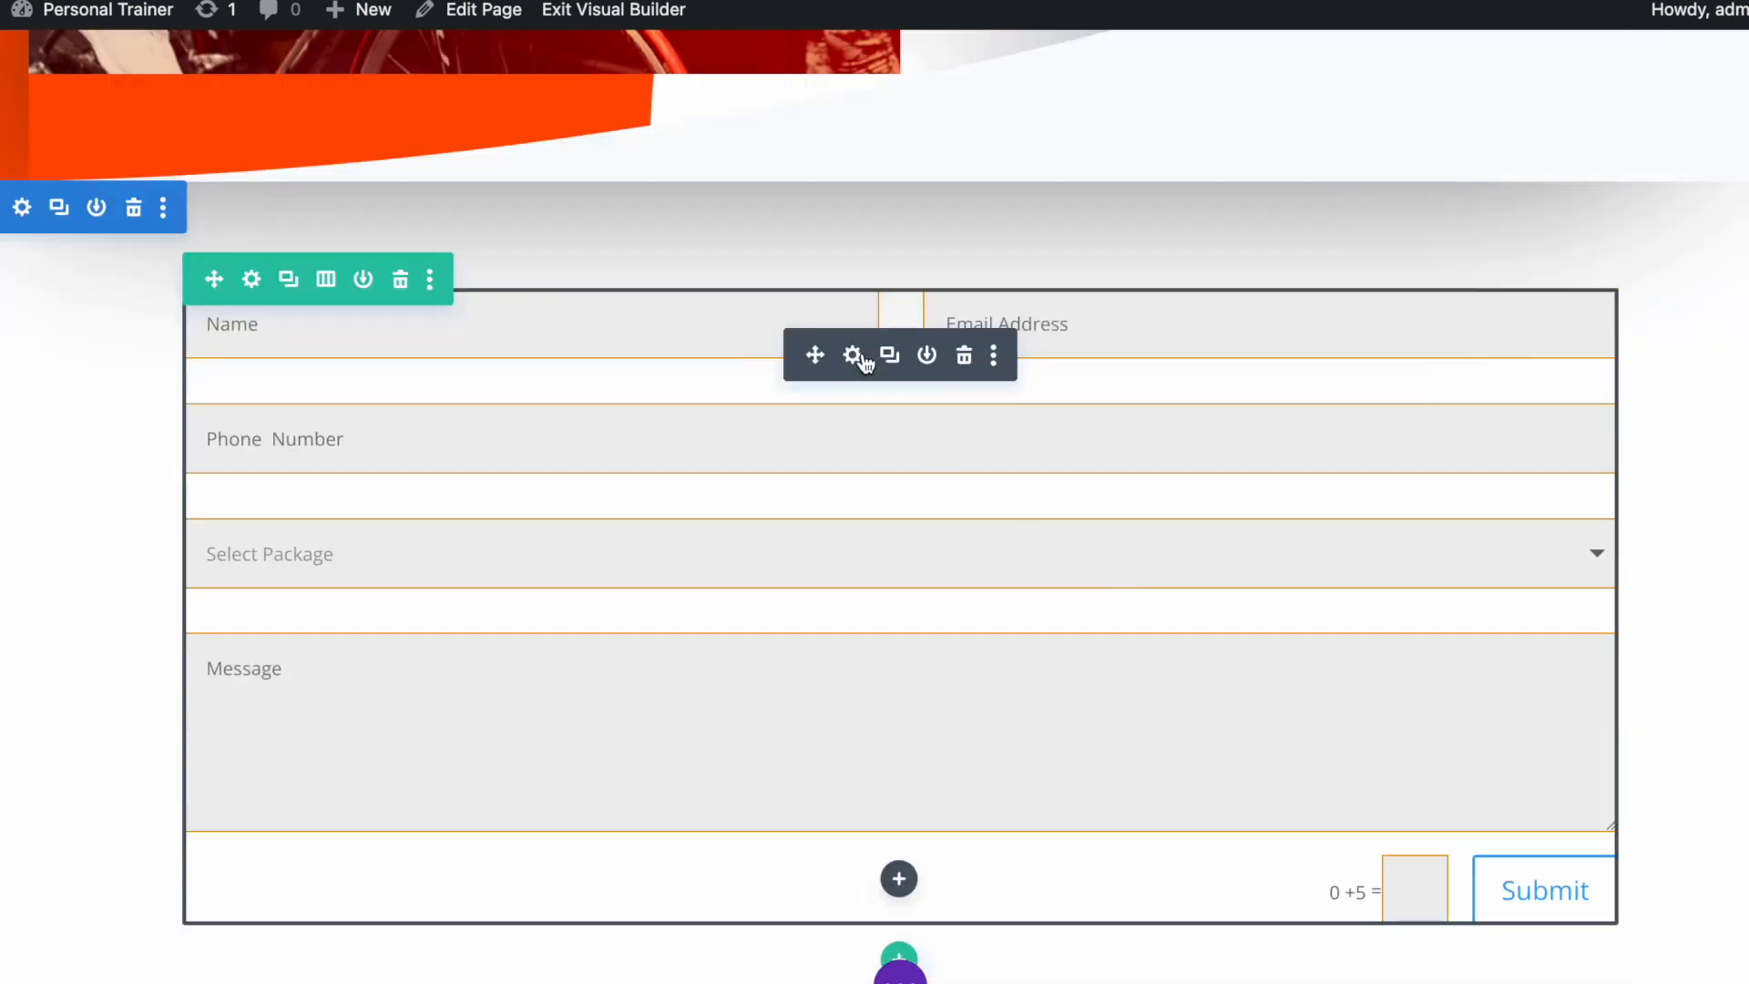
Open the contact form settings and expand the Design > Border options
click(861, 361)
drag(472, 86, 1190, 58)
click(1046, 182)
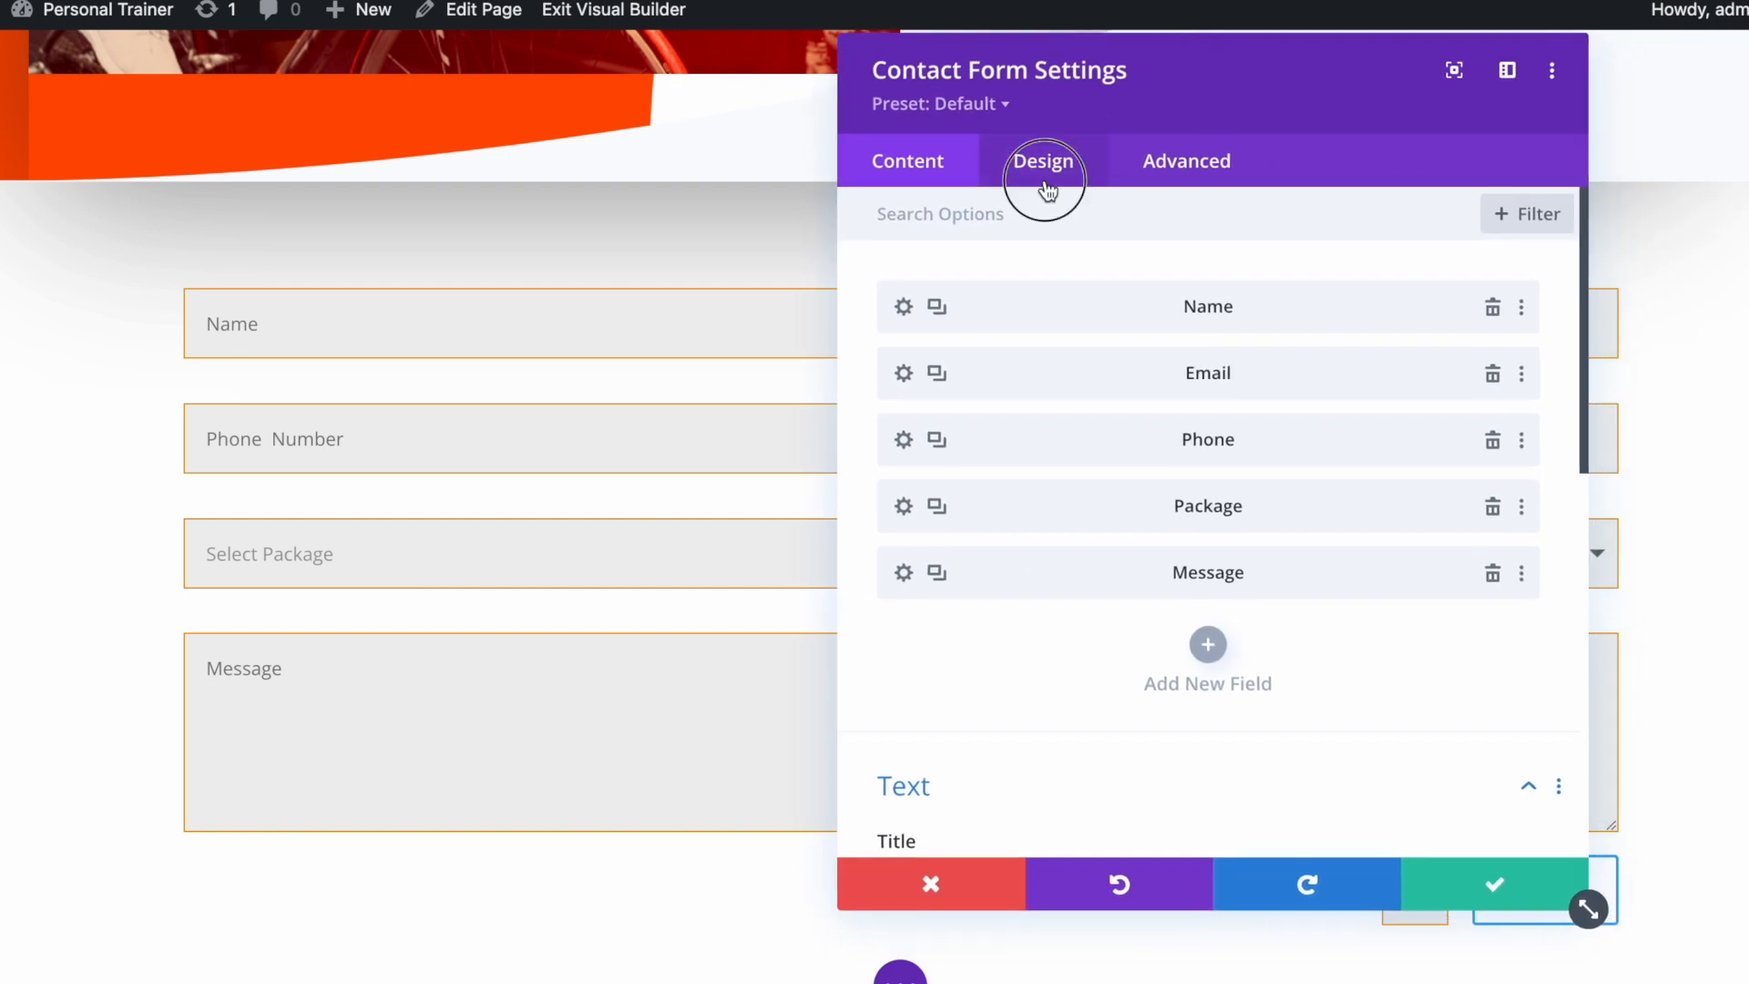
scroll(1049, 588, down, 4)
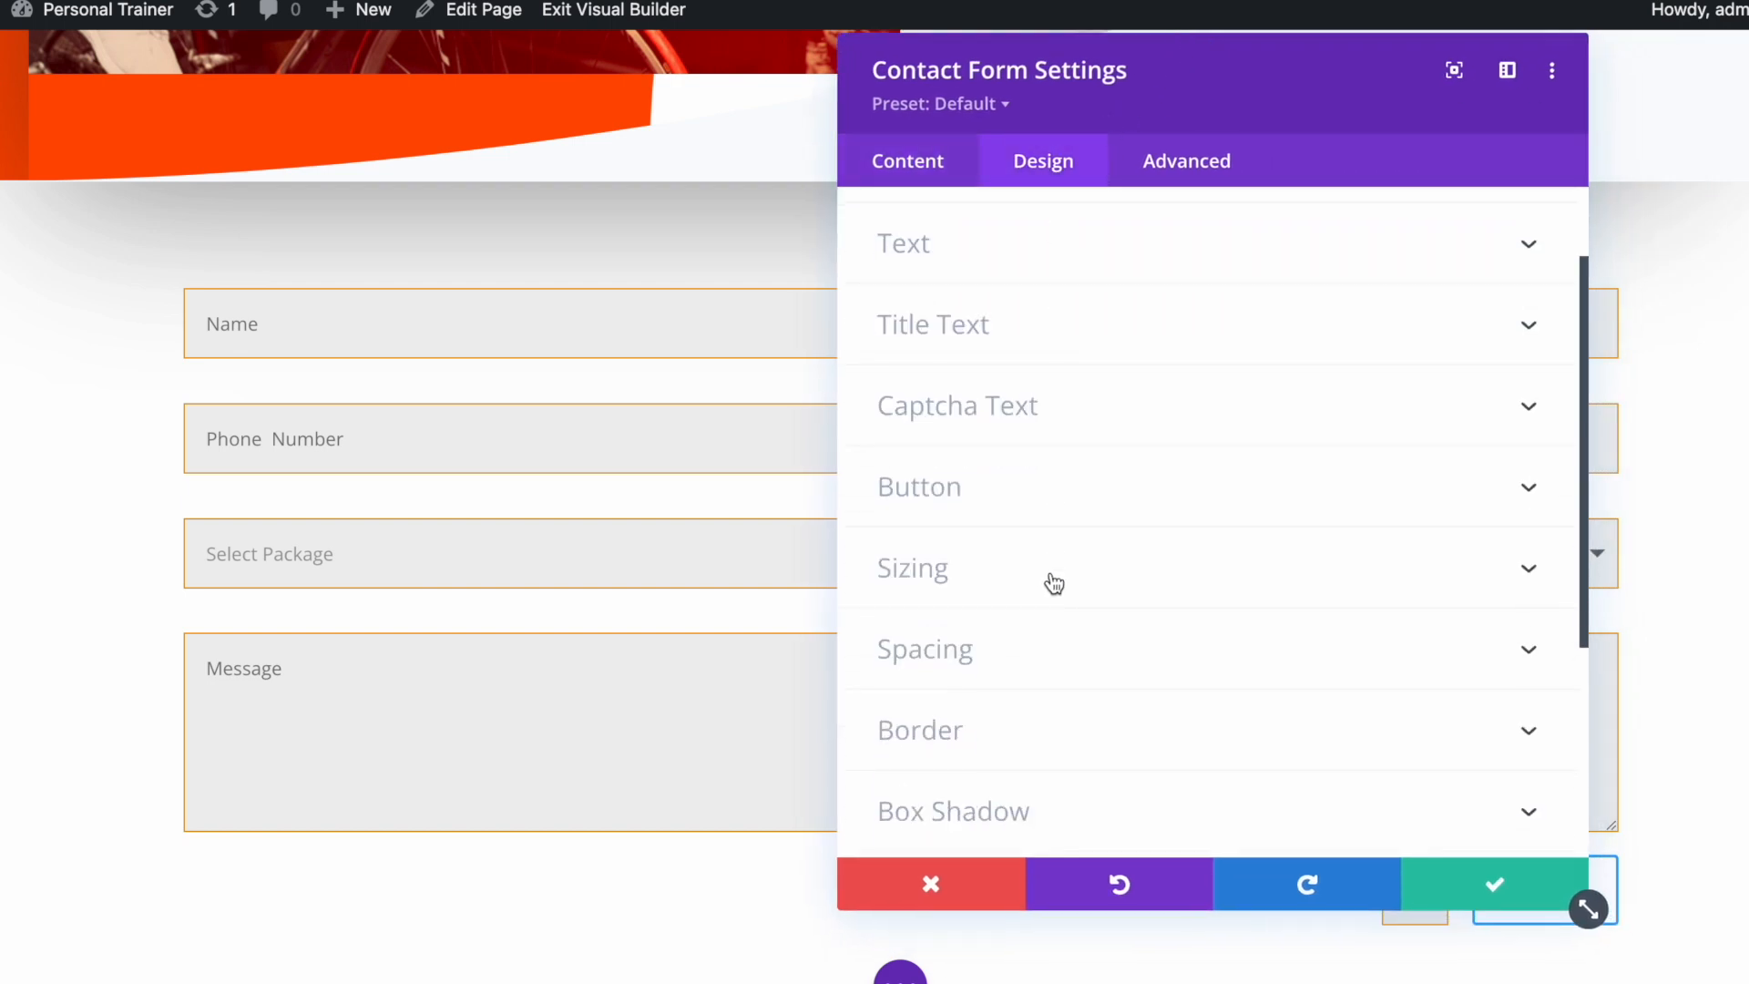
click(1014, 690)
scroll(1171, 656, down, 10)
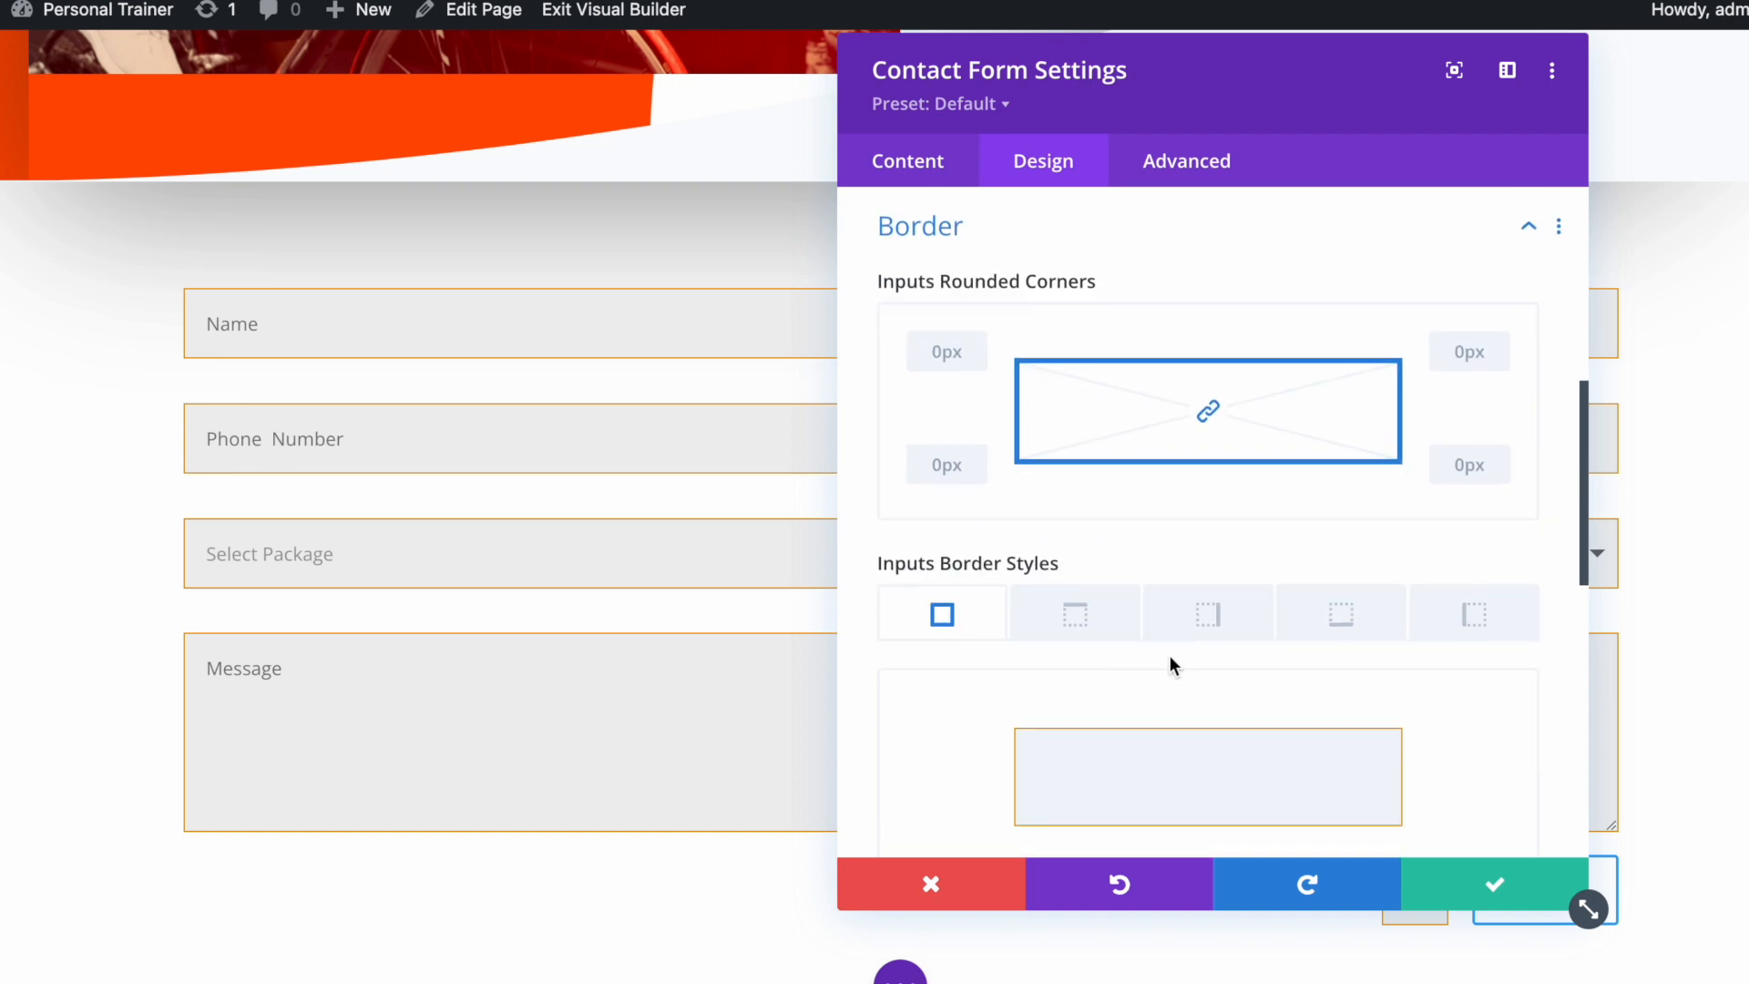
mouse_move(1179, 645)
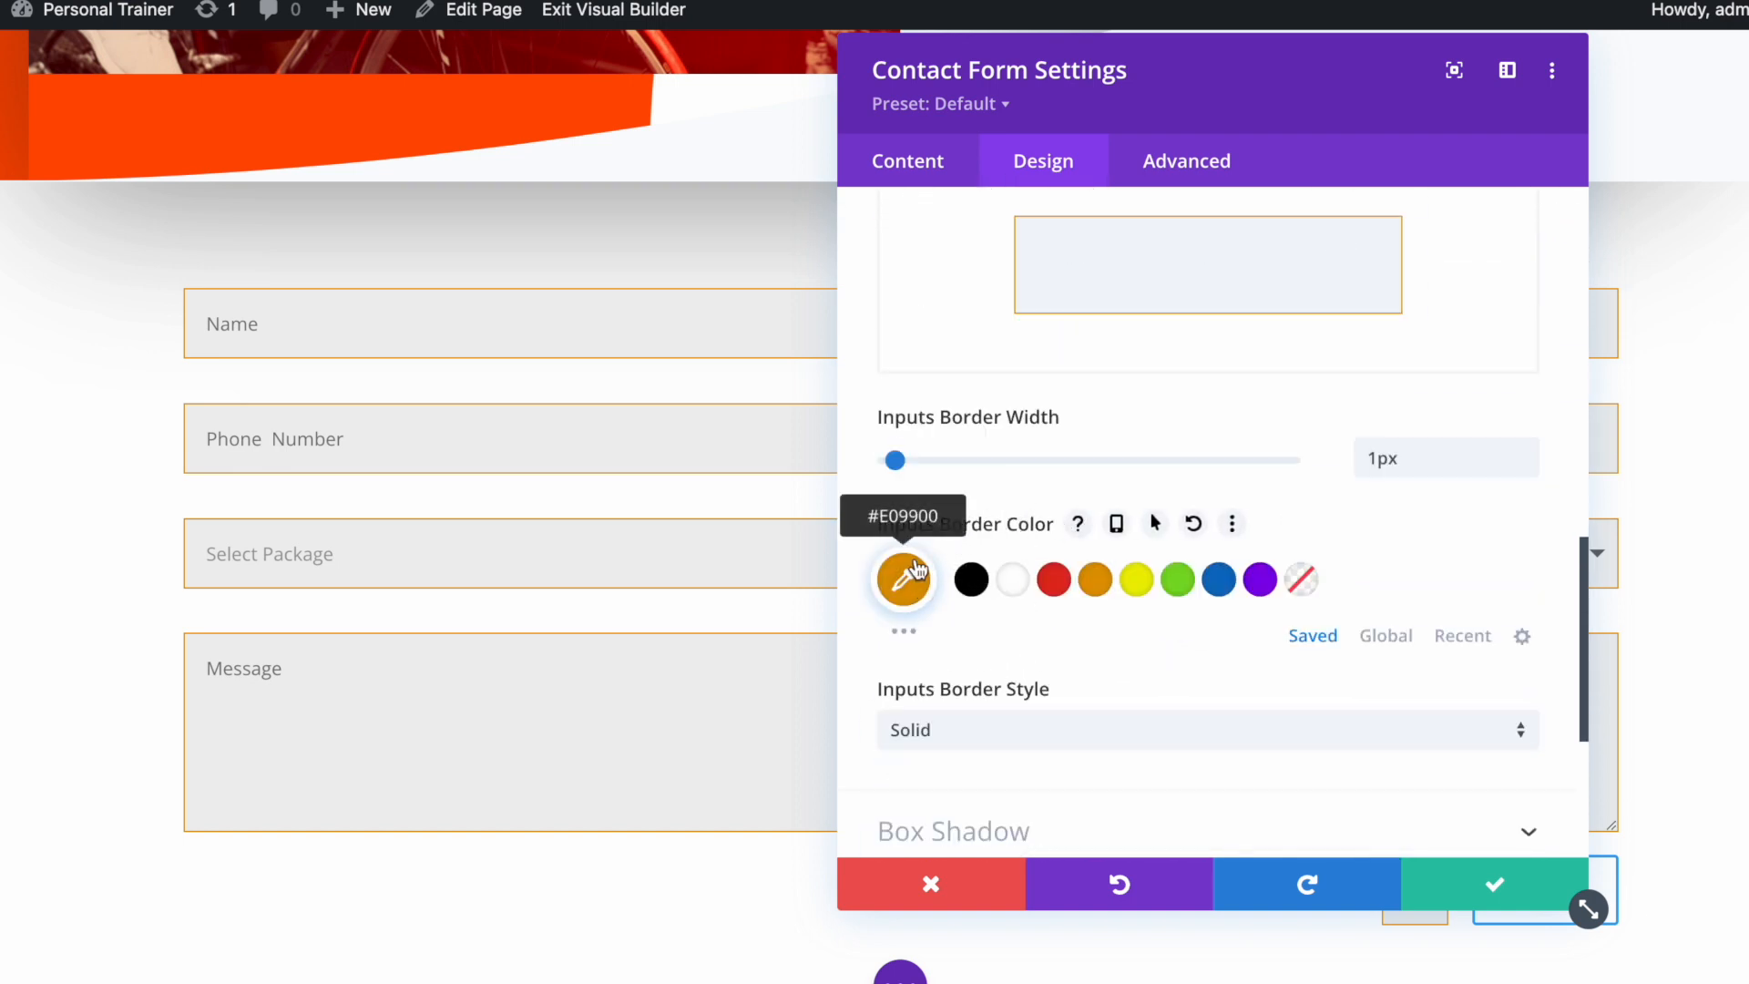
Replace the inputs border colour #e09900 with #ff4c00 and save the form settings
click(911, 593)
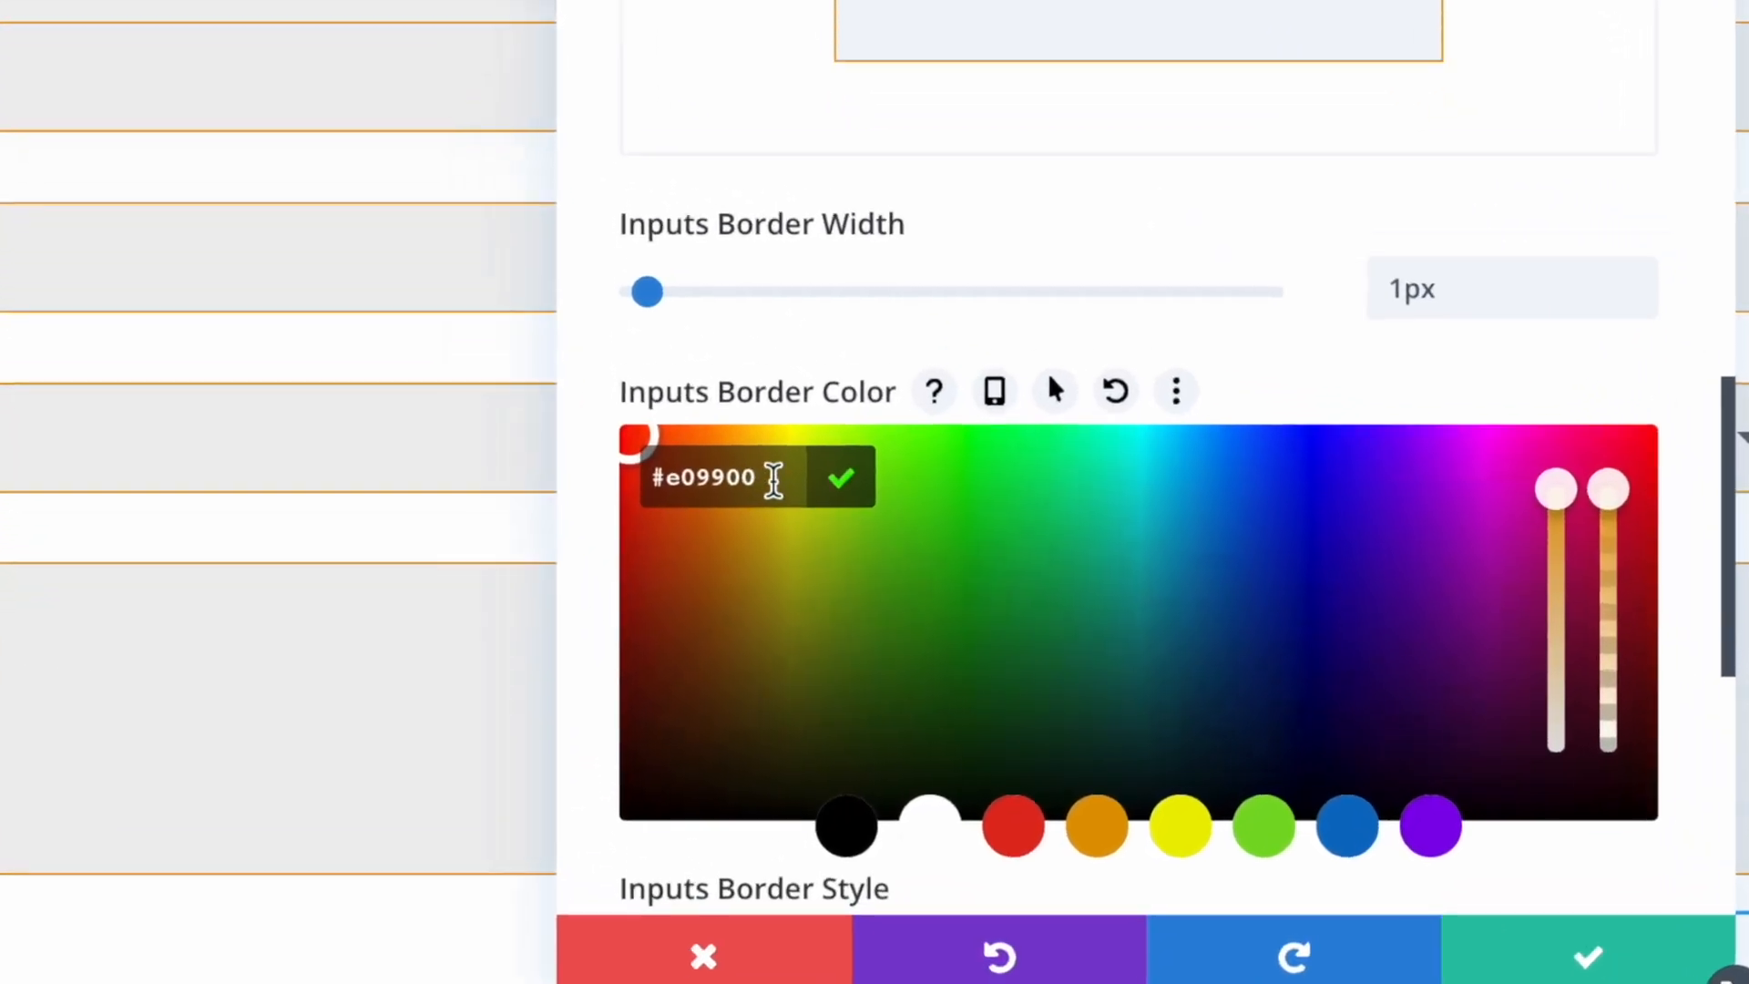
double_click(921, 560)
key(BackSpace)
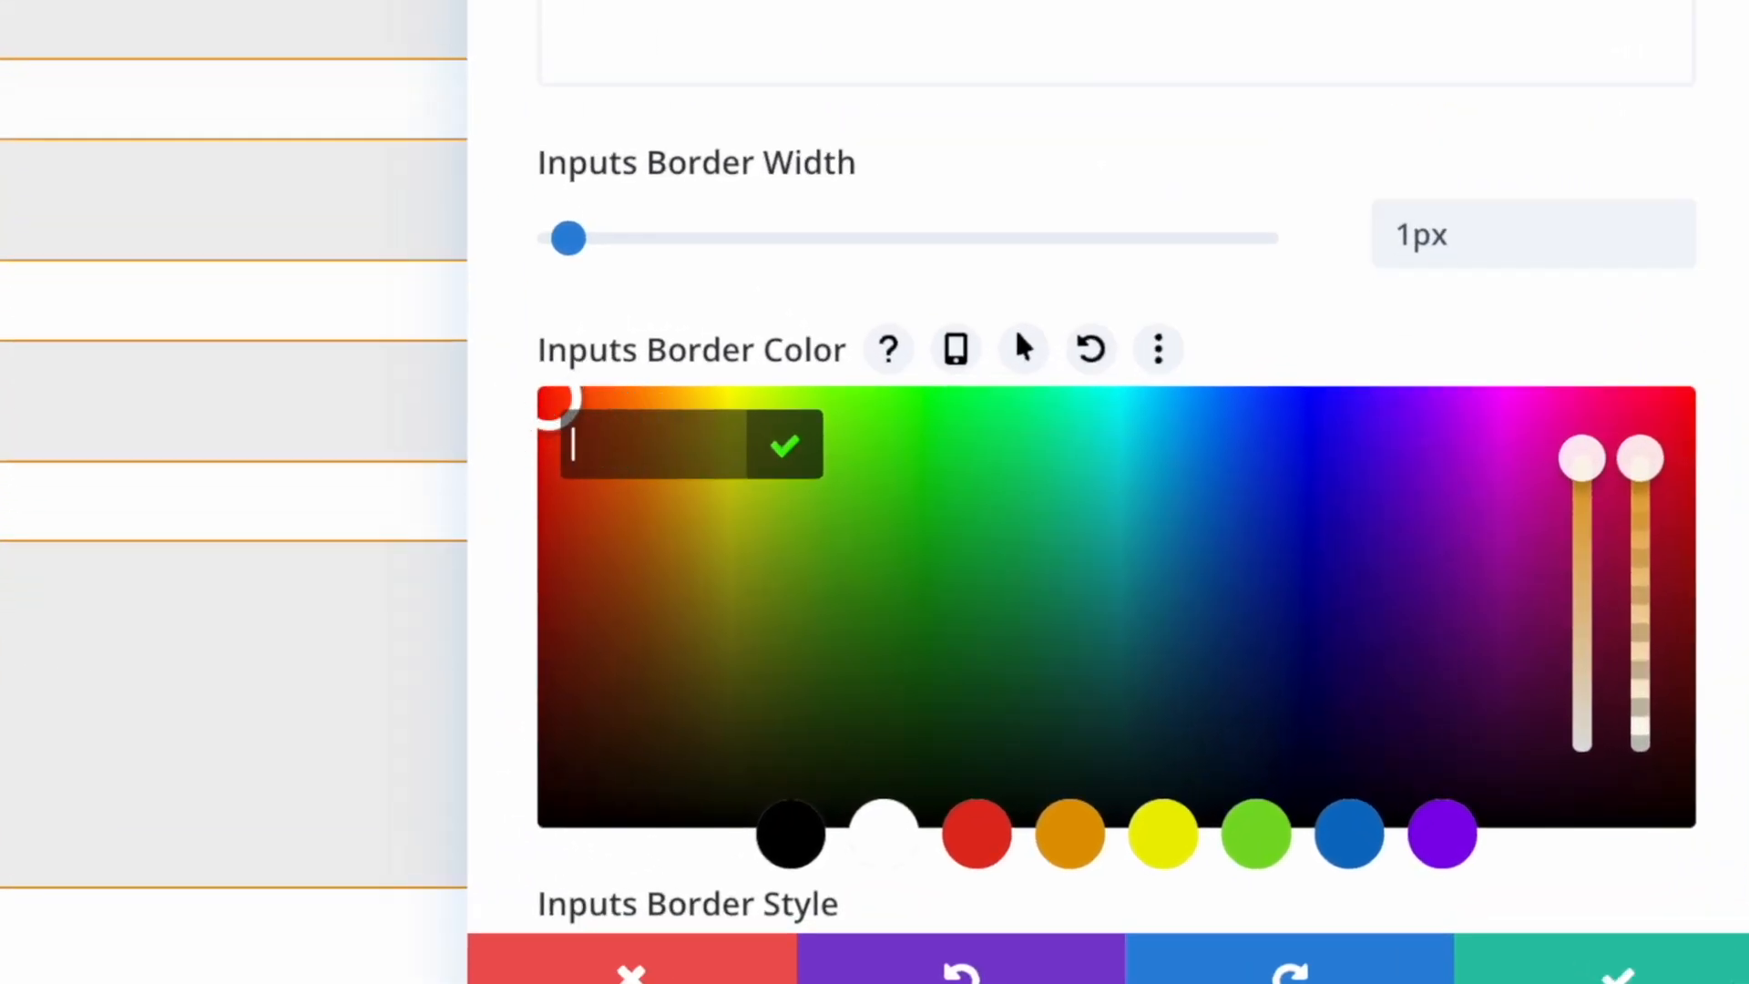
right_click(615, 432)
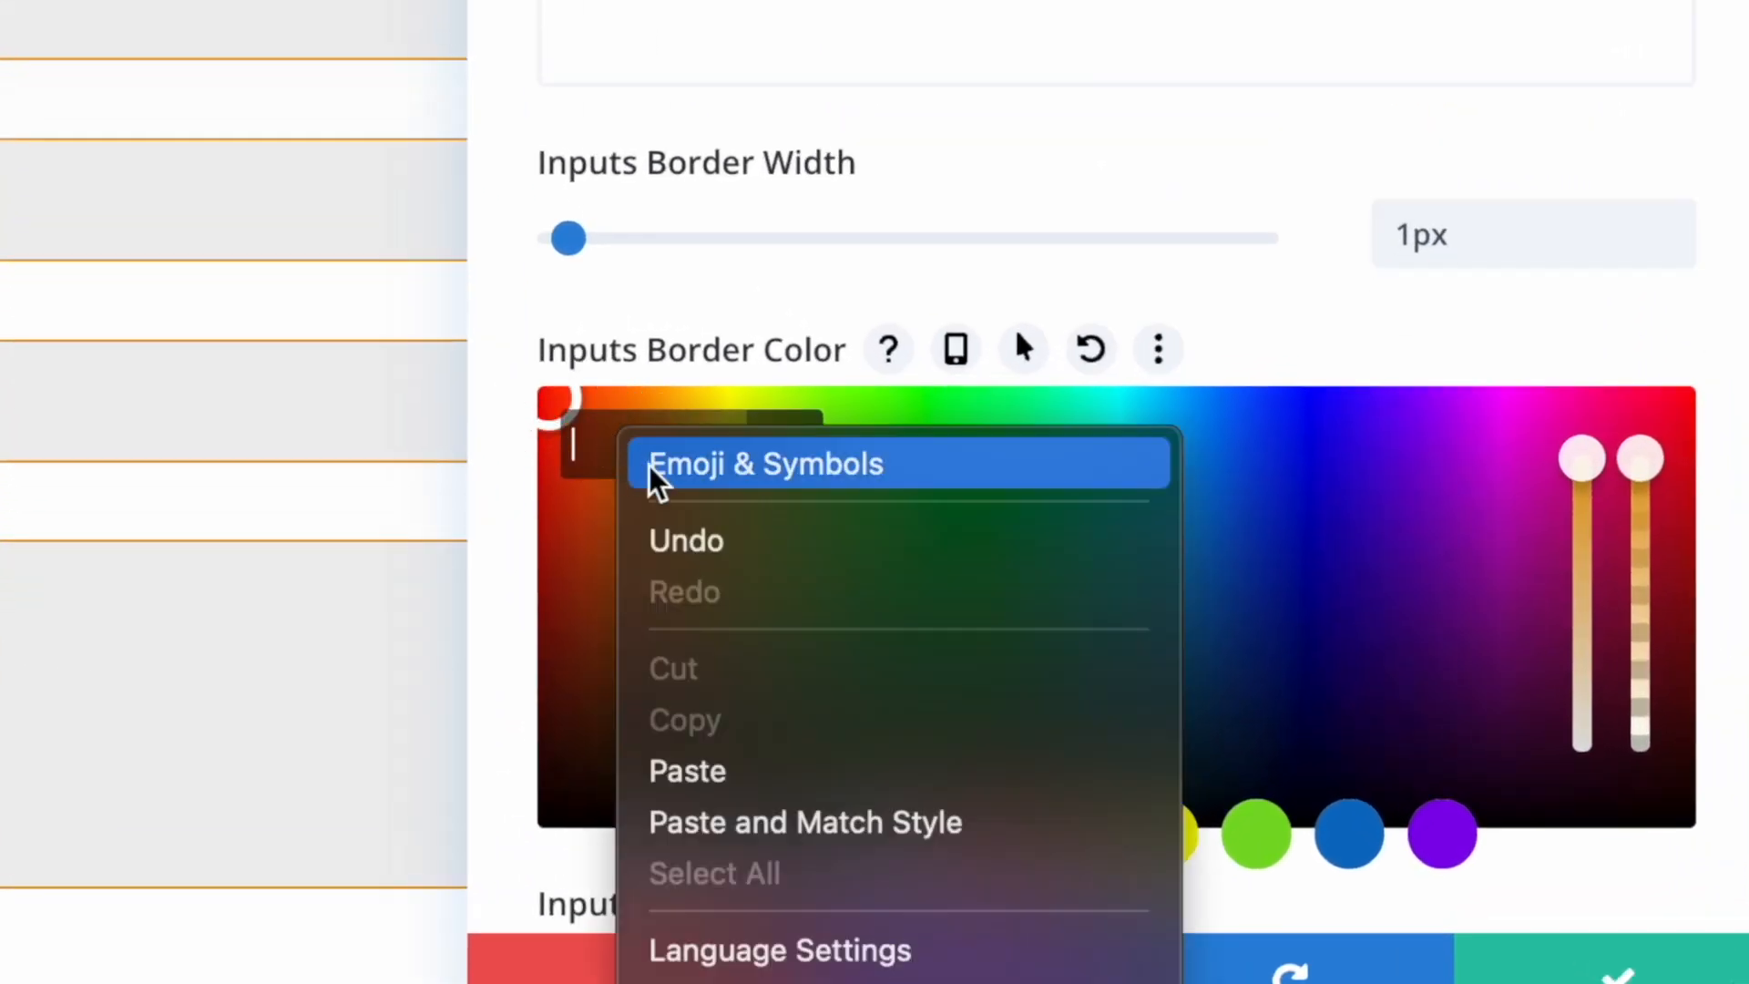
click(720, 772)
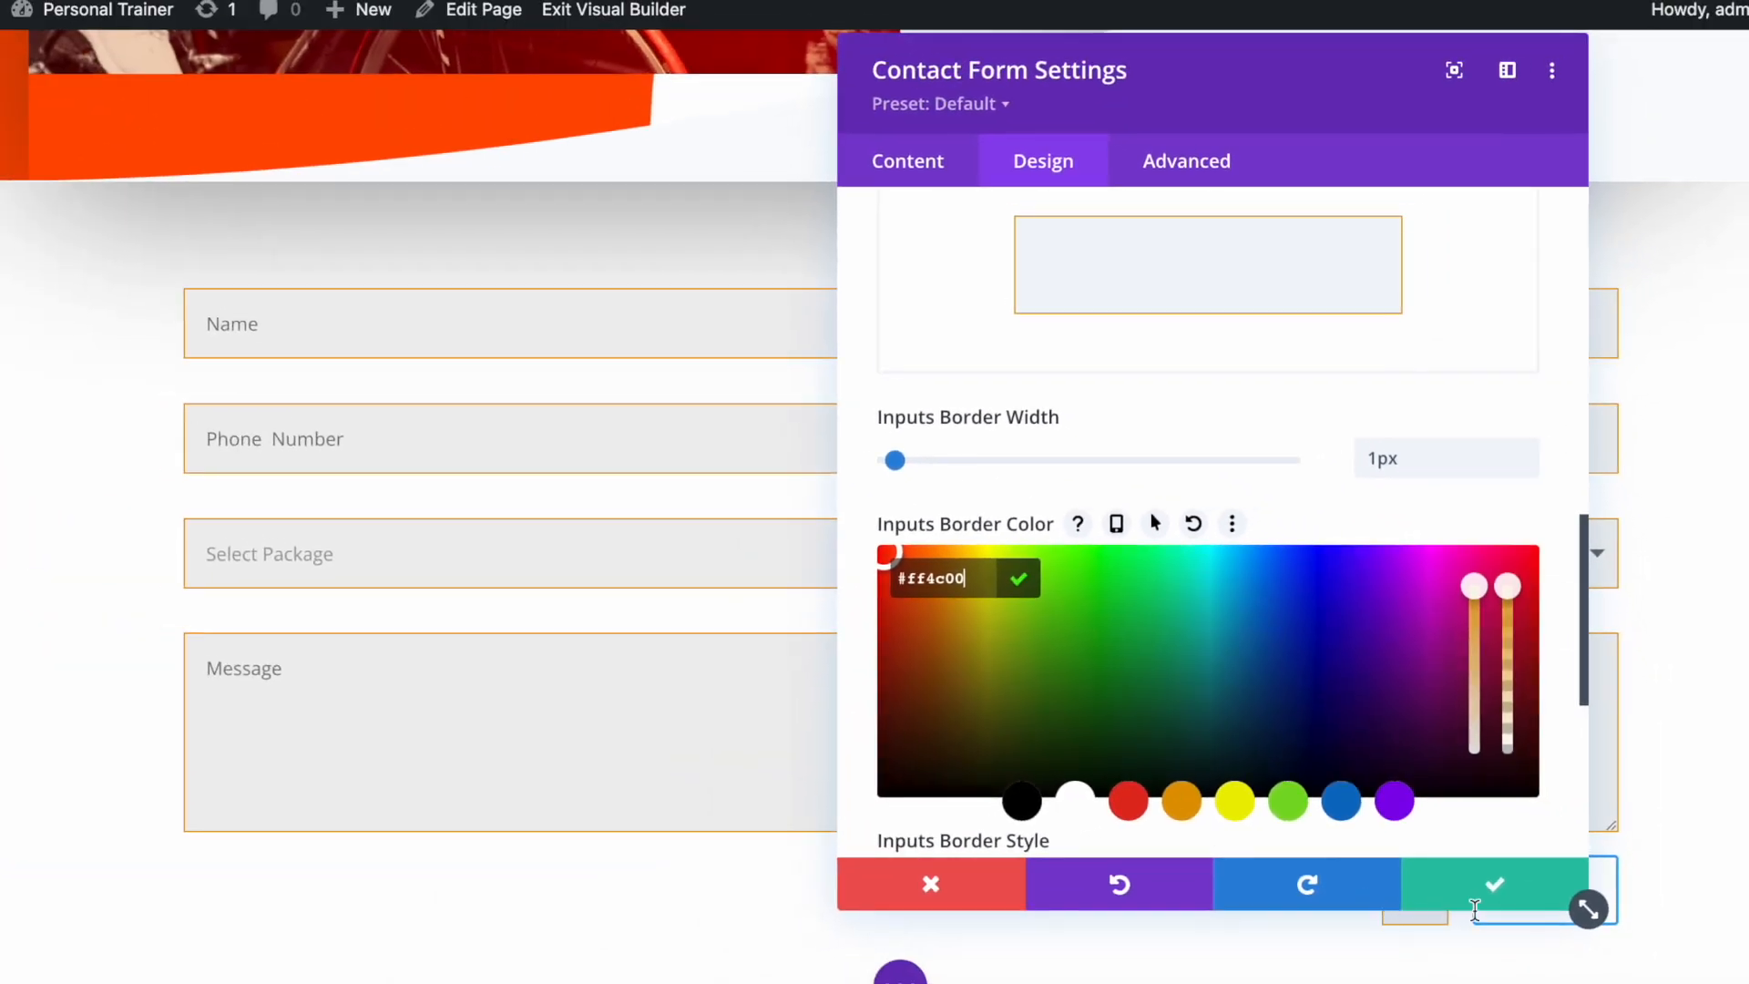
click(1523, 907)
scroll(1066, 766, down, 4)
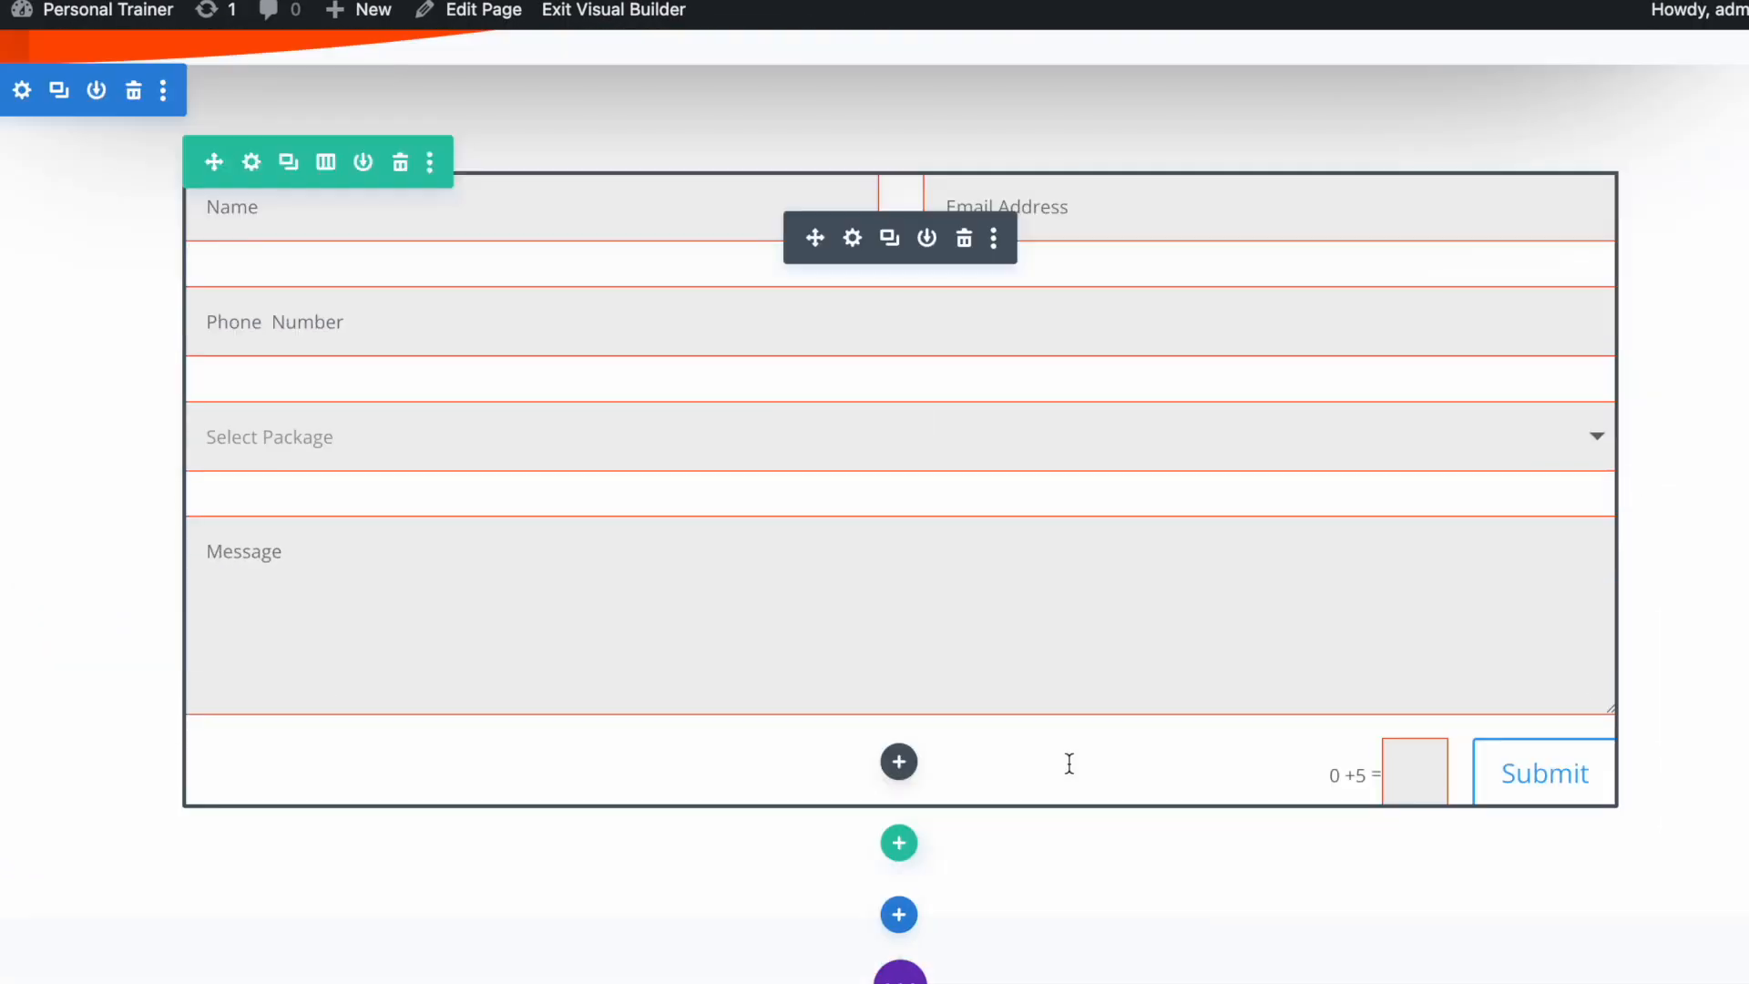
Turn on custom styles for the Submit button in the form's Design > Button options
scroll(1043, 723, up, 1)
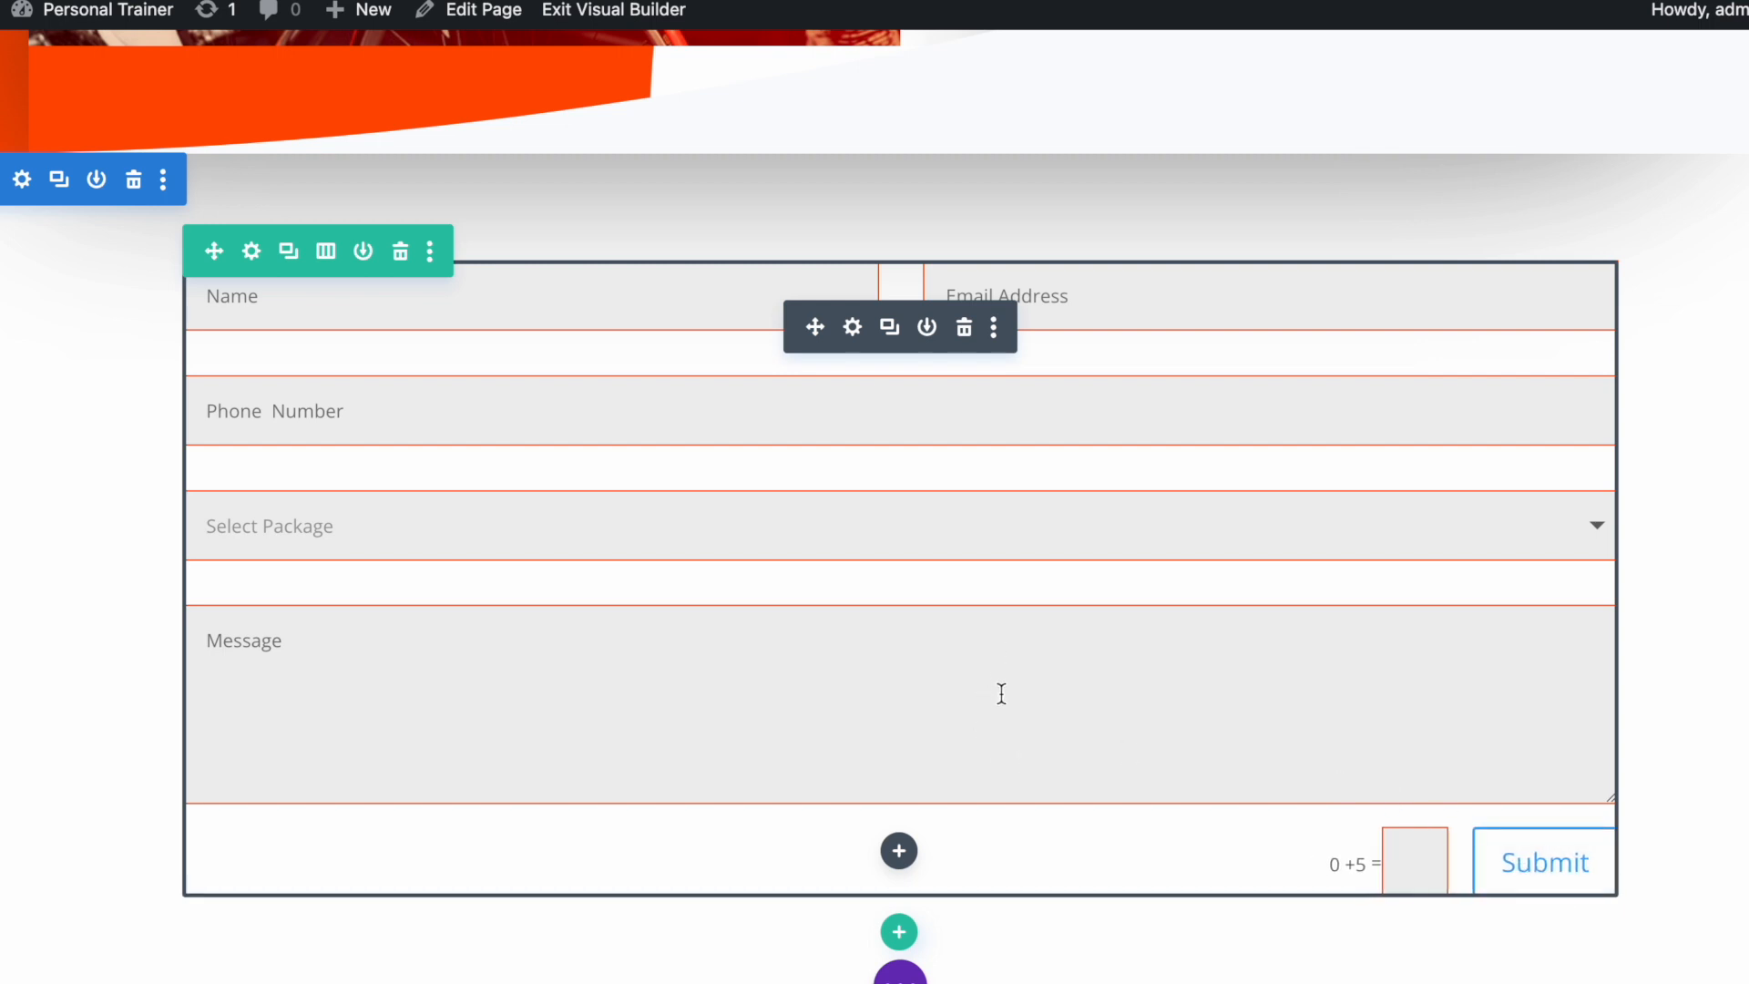
click(852, 335)
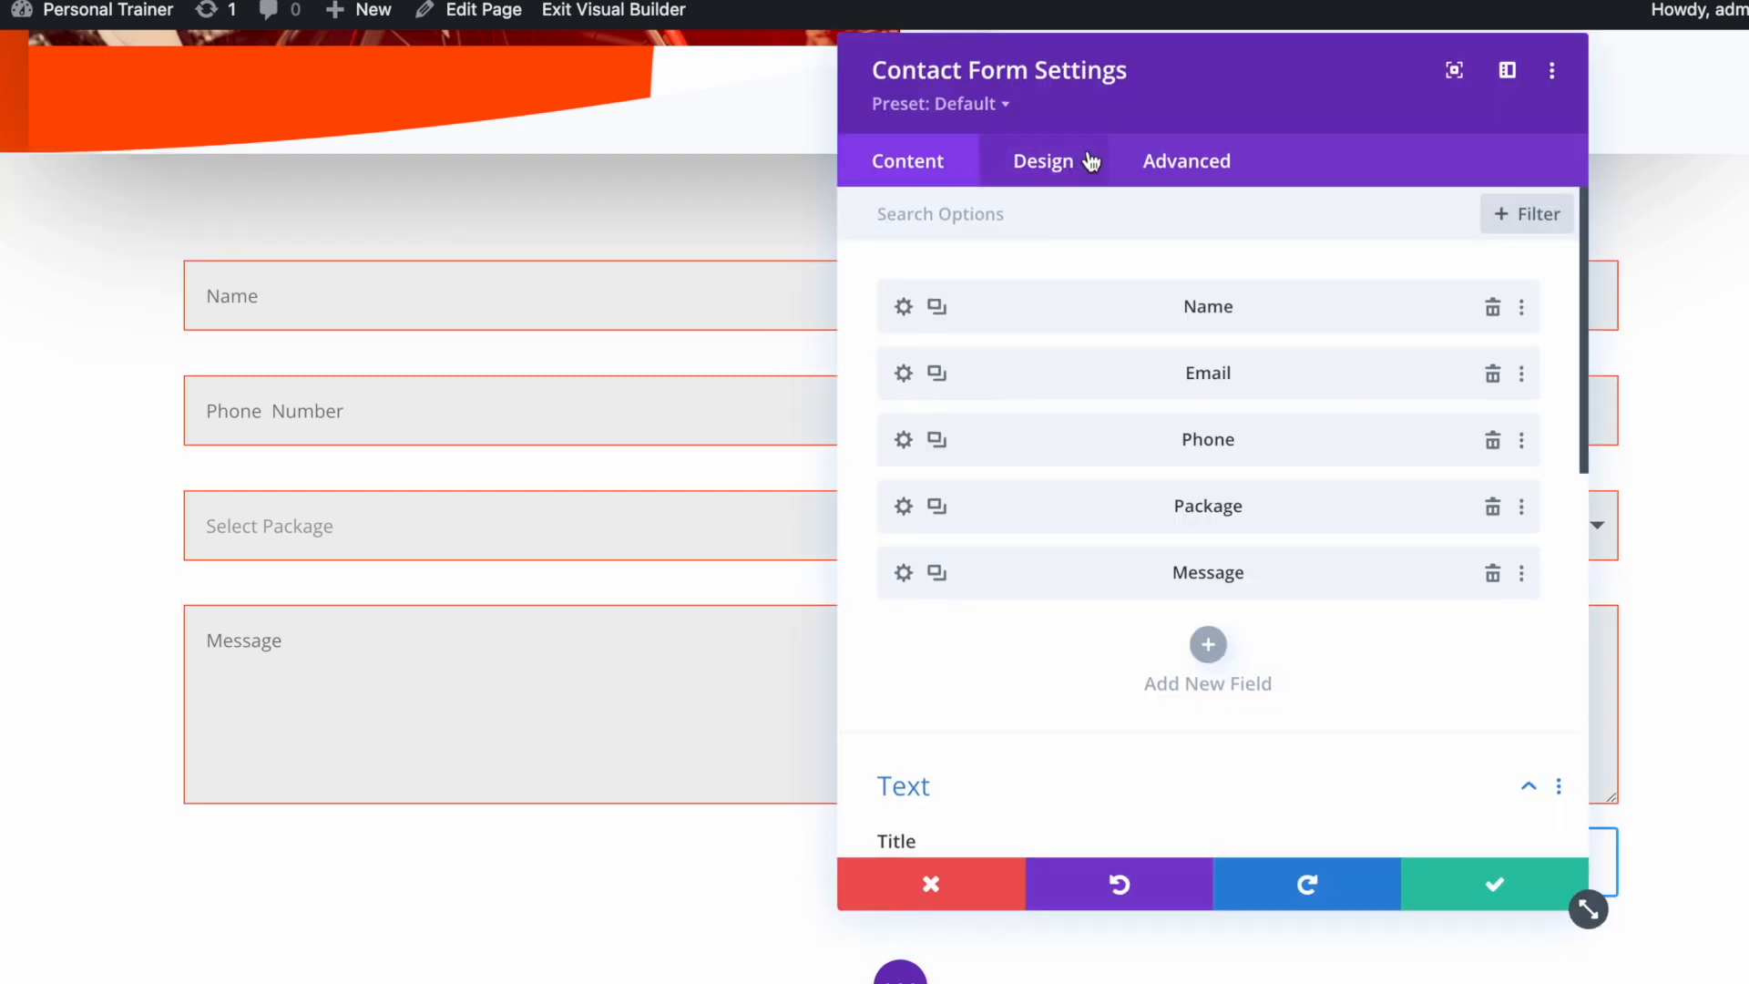
drag(1061, 86, 472, 67)
click(355, 164)
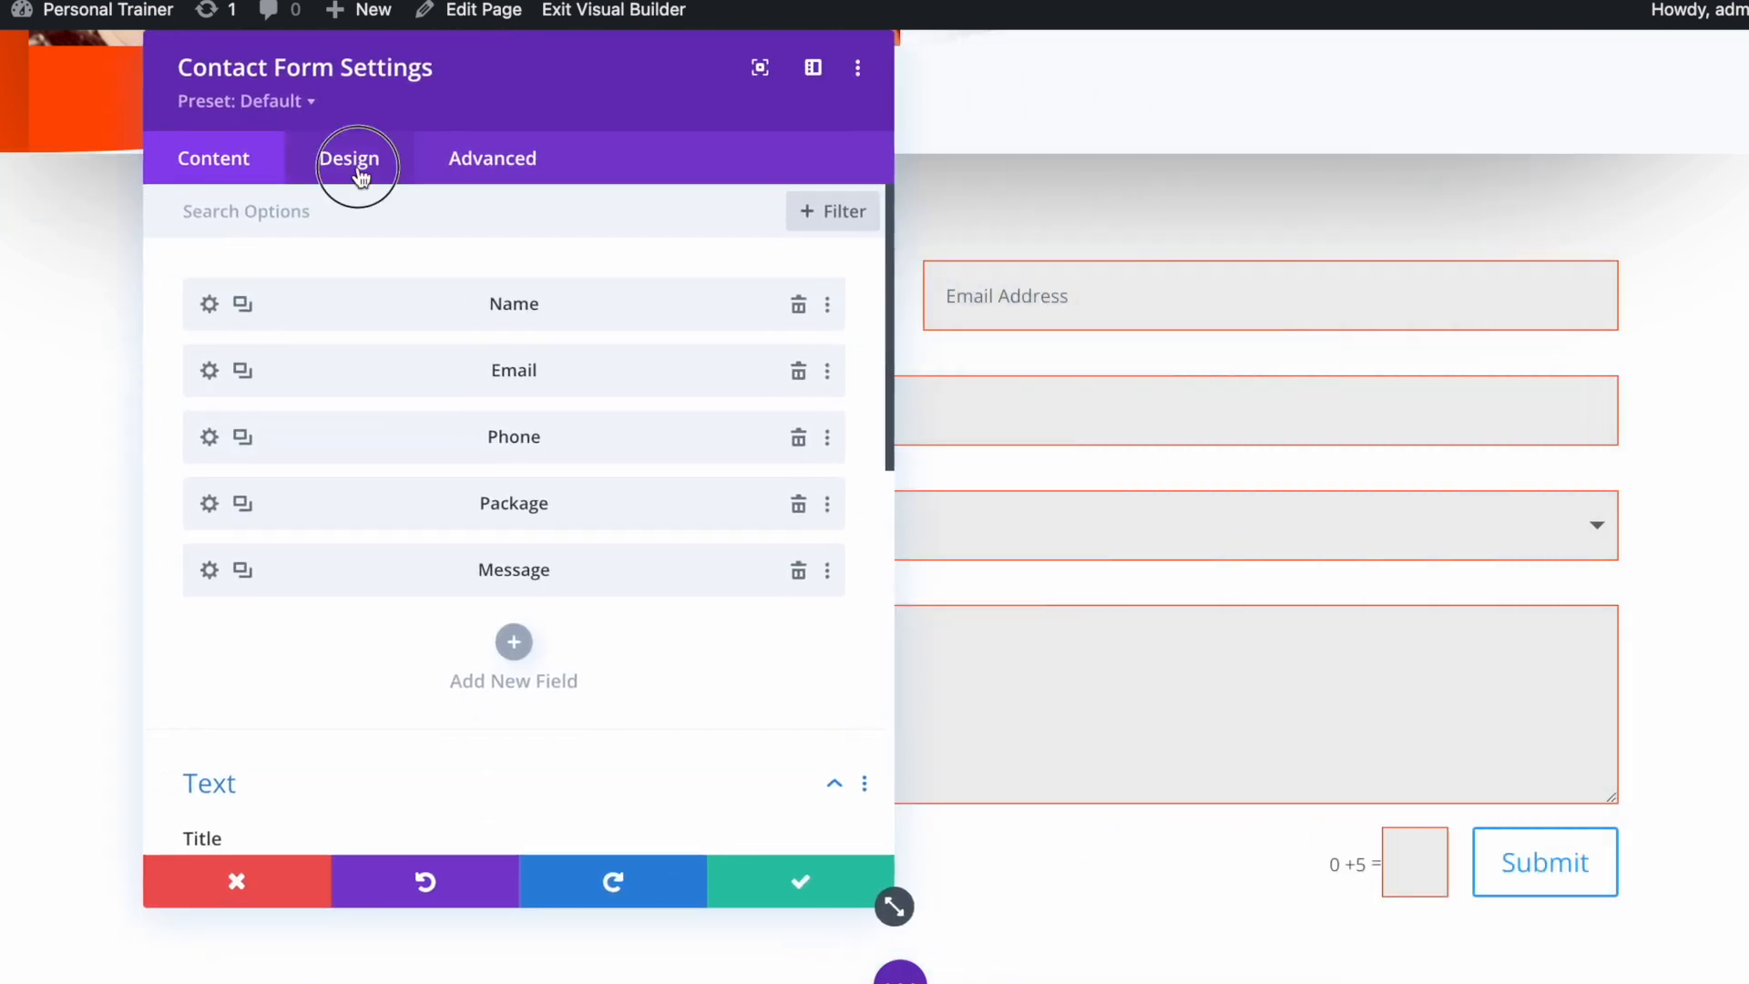
click(386, 617)
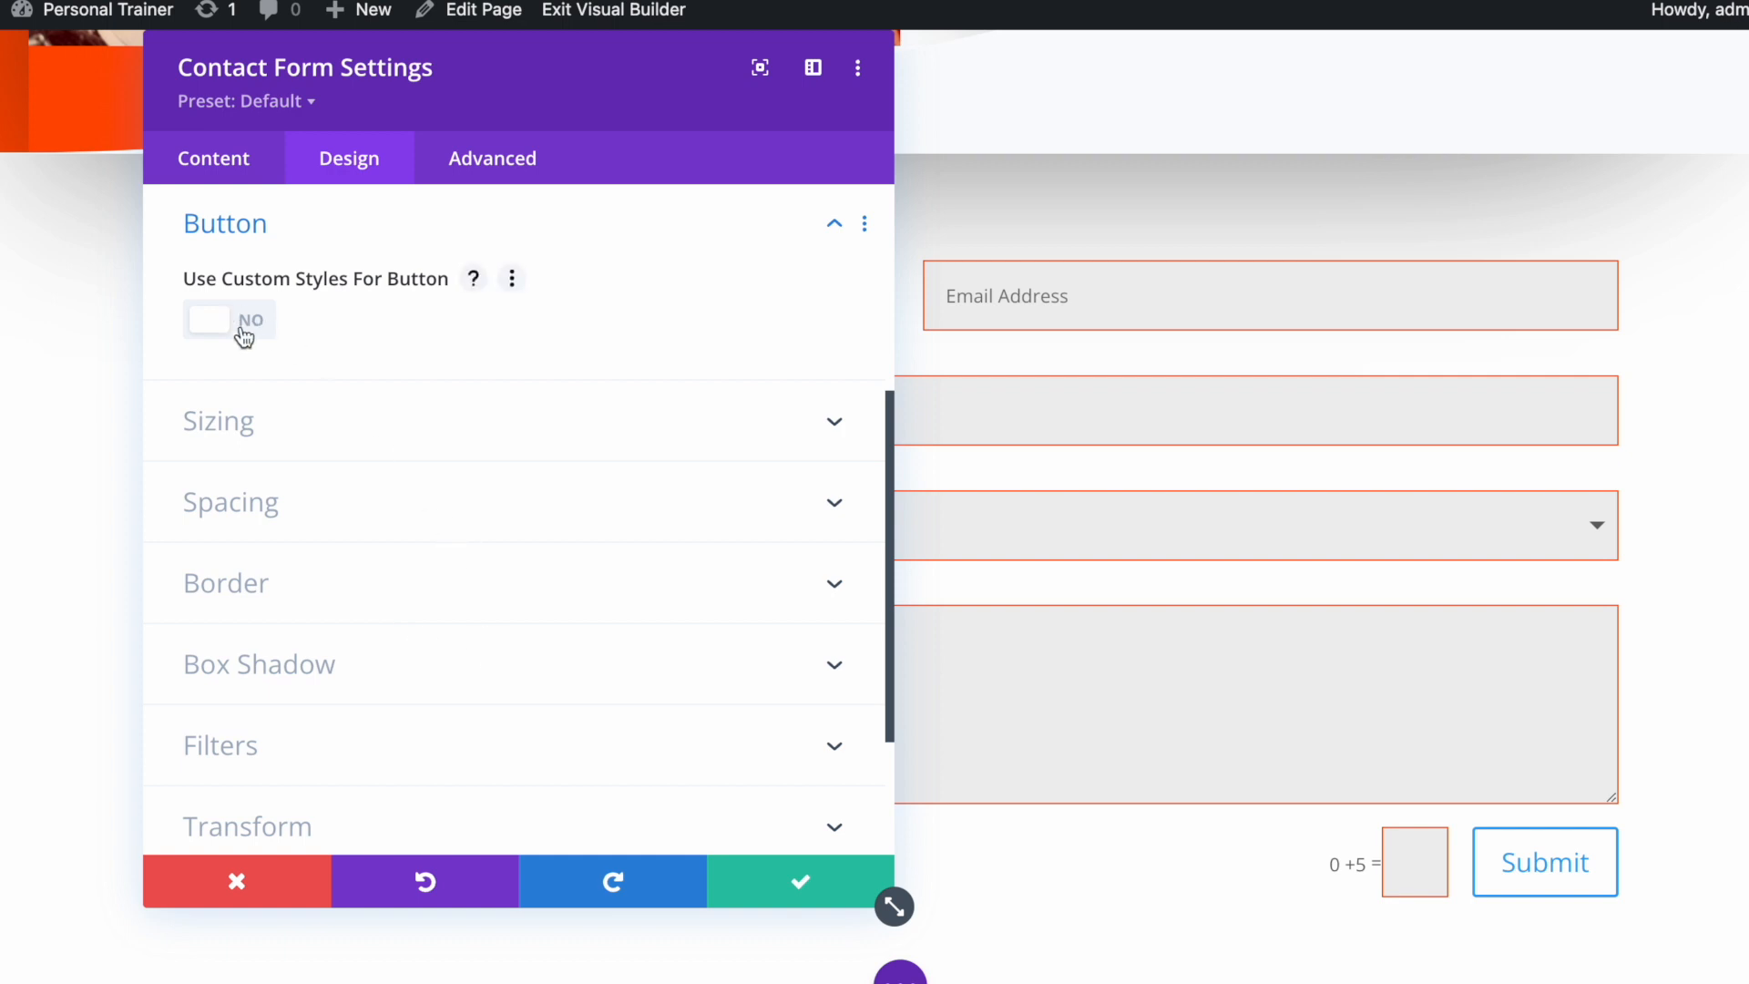
click(243, 320)
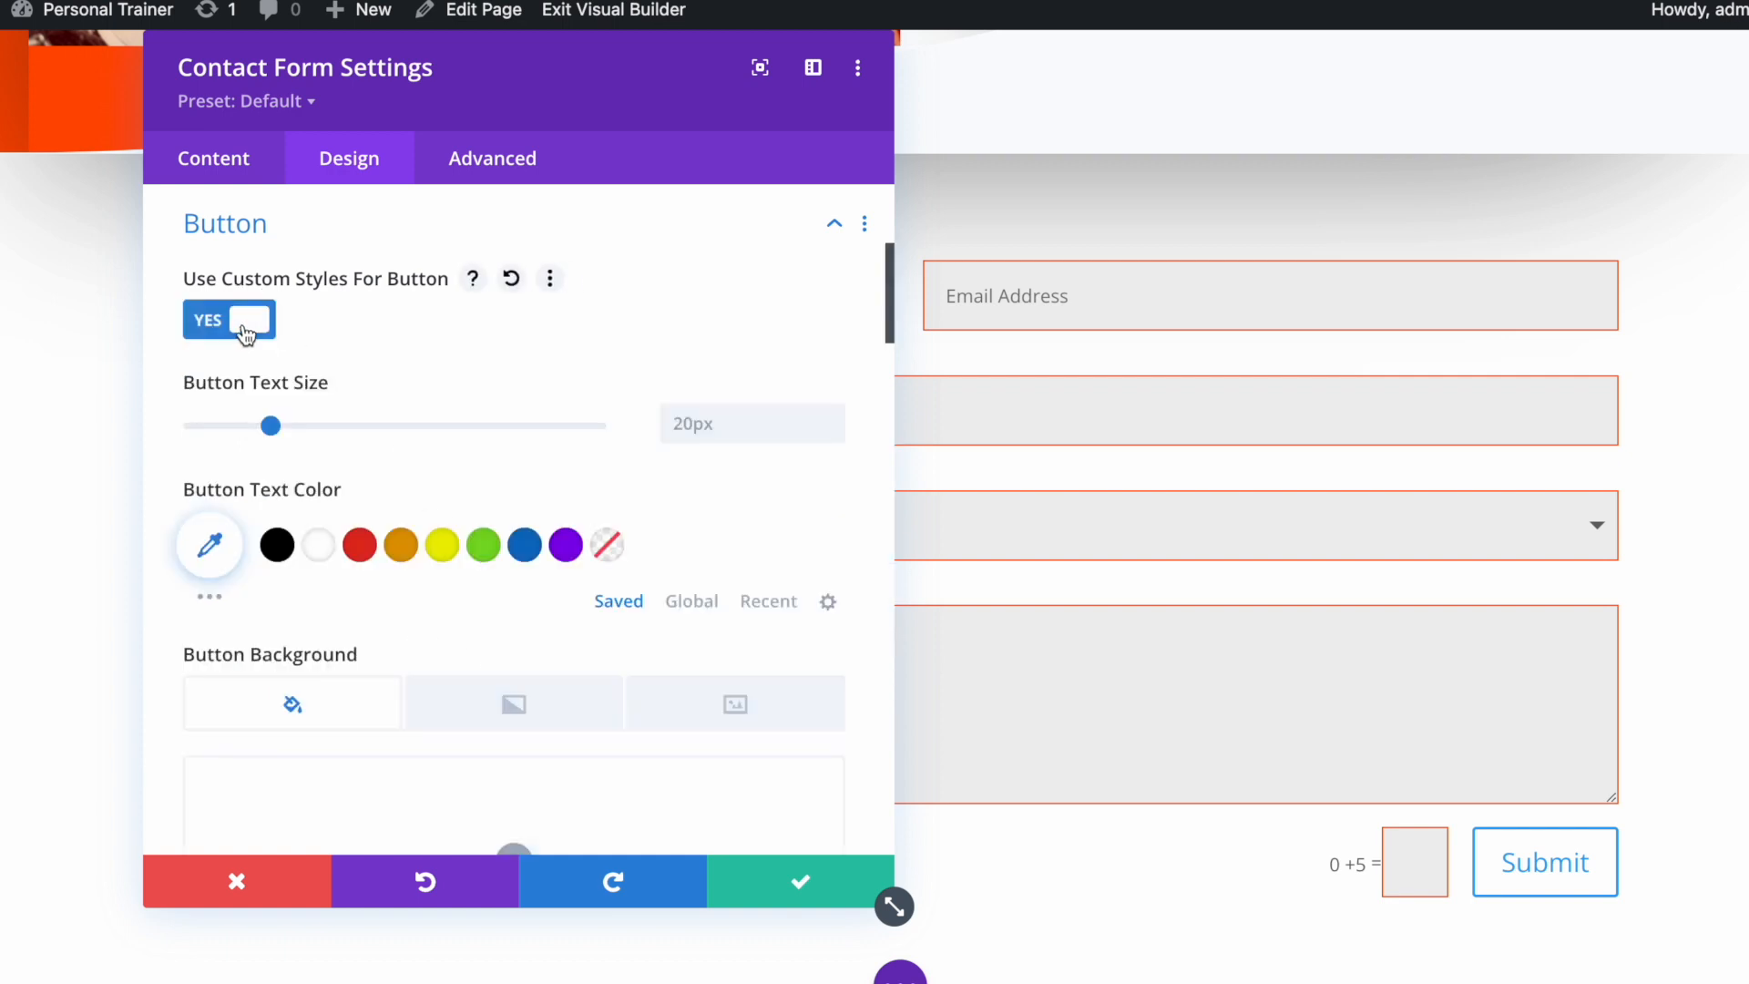
Give the Submit button a #ff4c00 background colour
scroll(550, 461, down, 3)
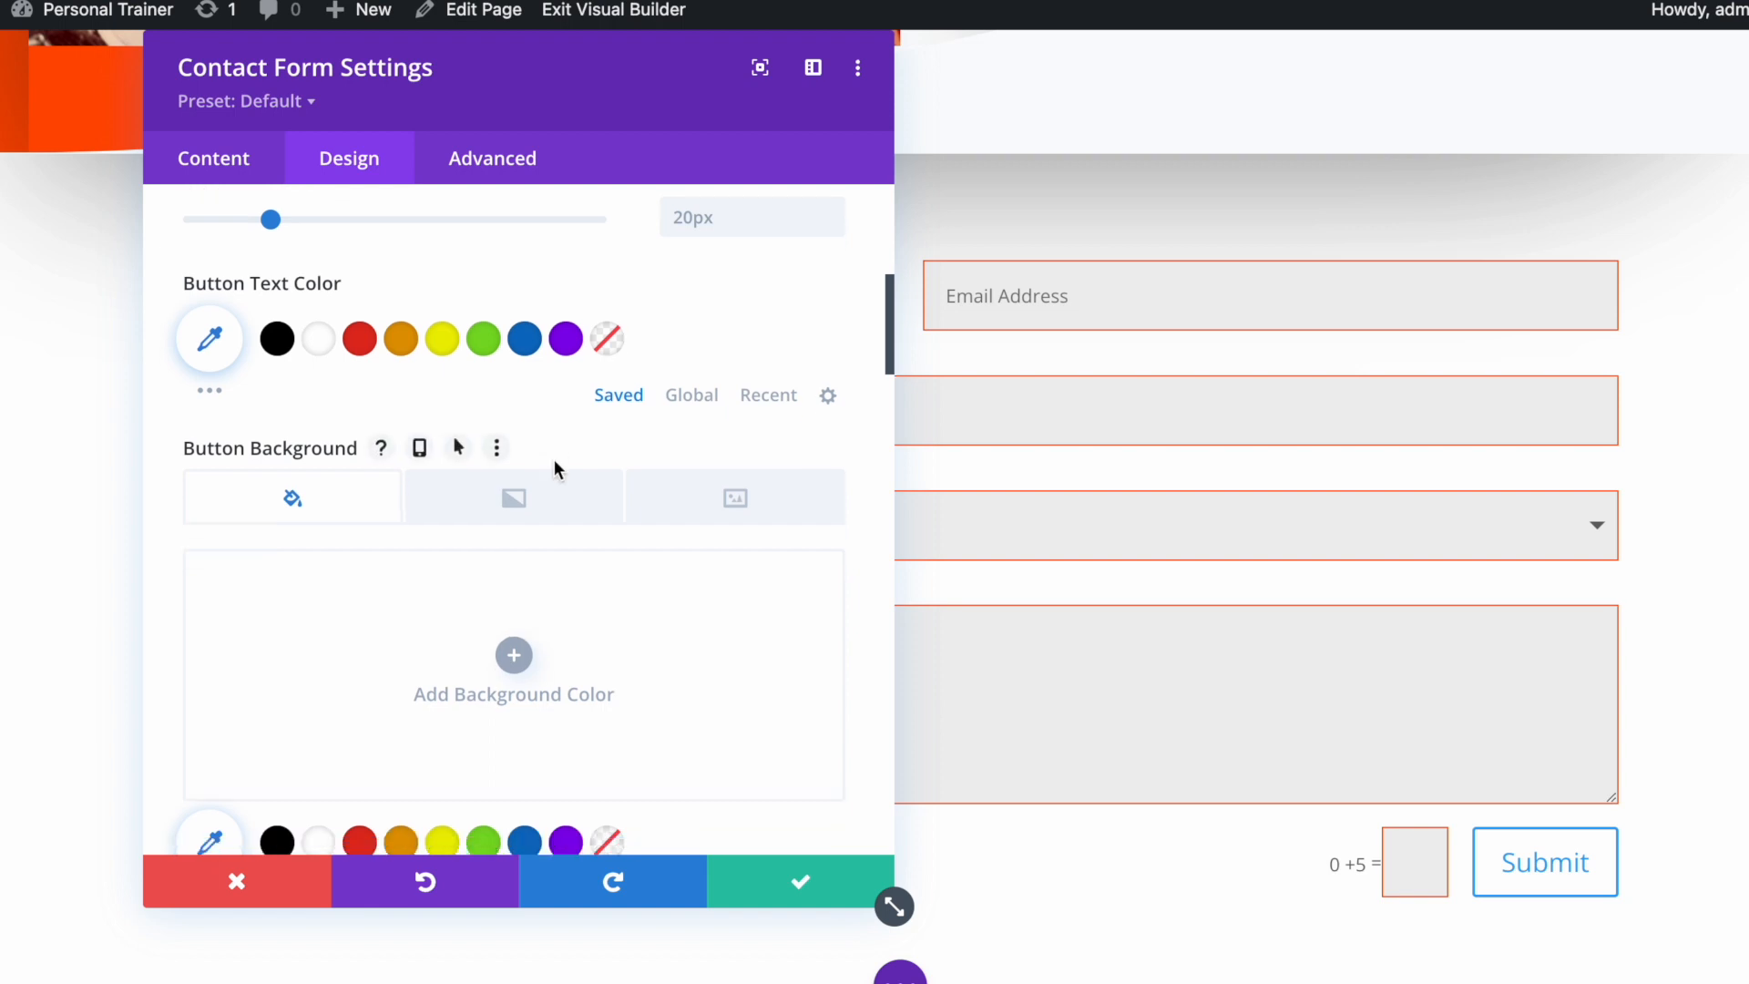
scroll(556, 465, down, 2)
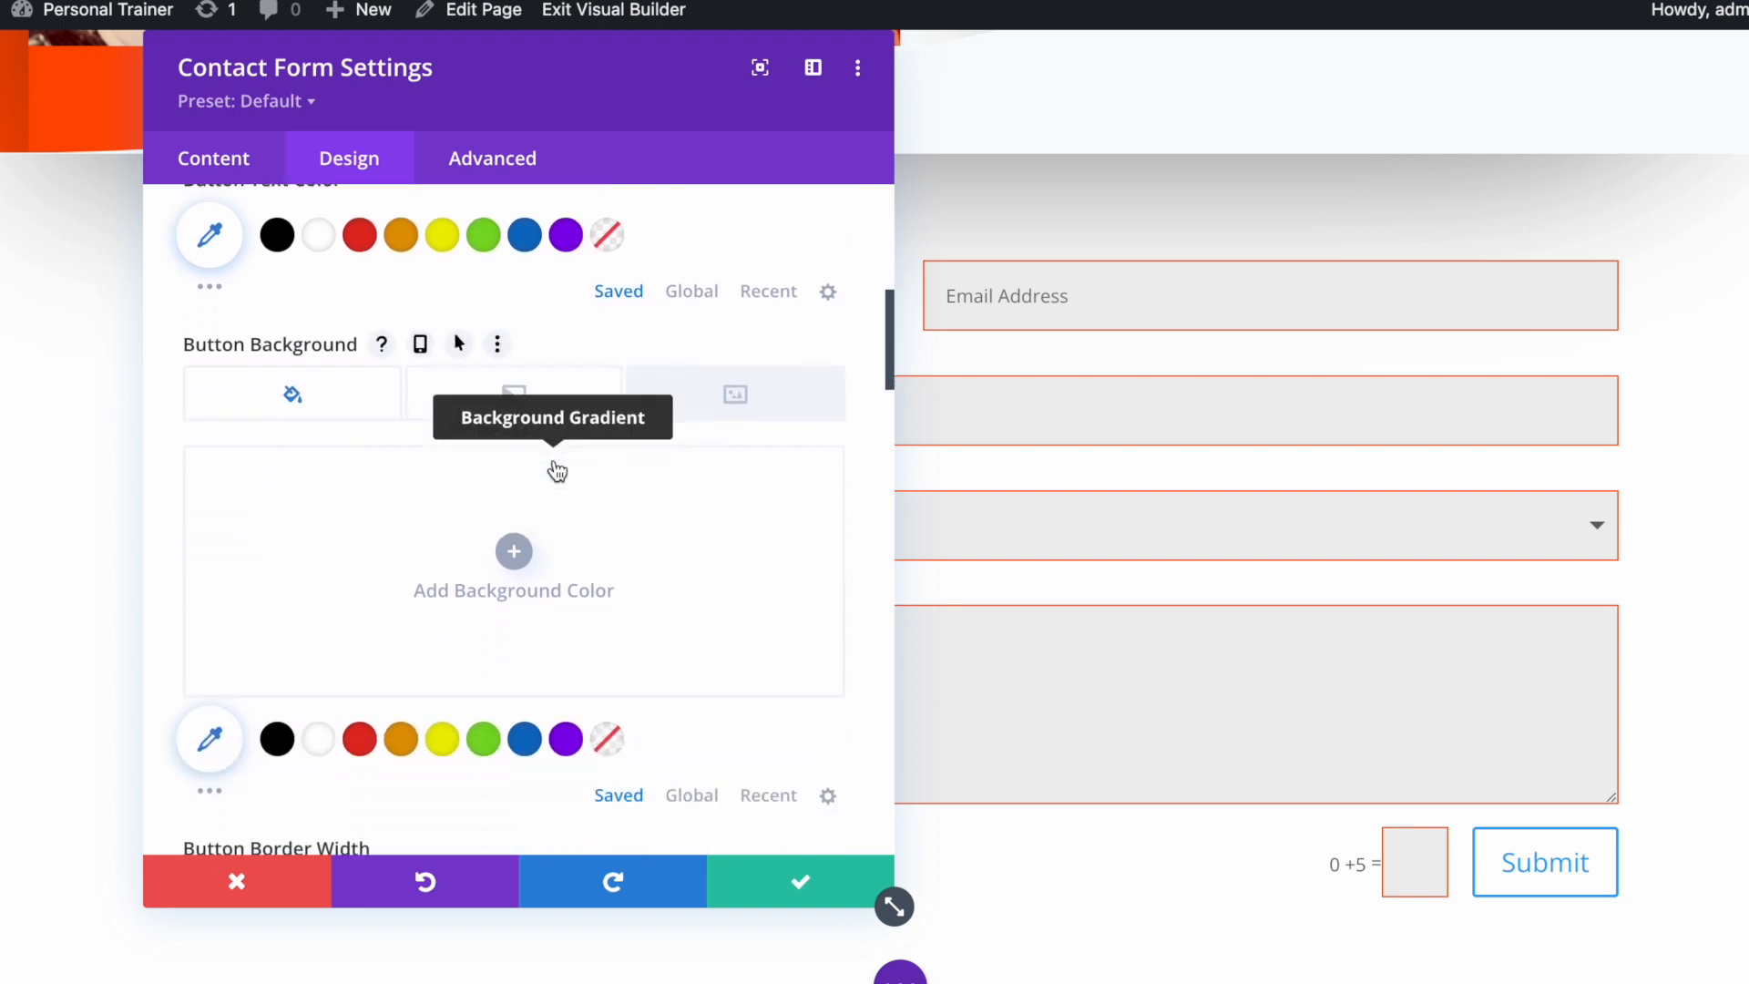
click(510, 559)
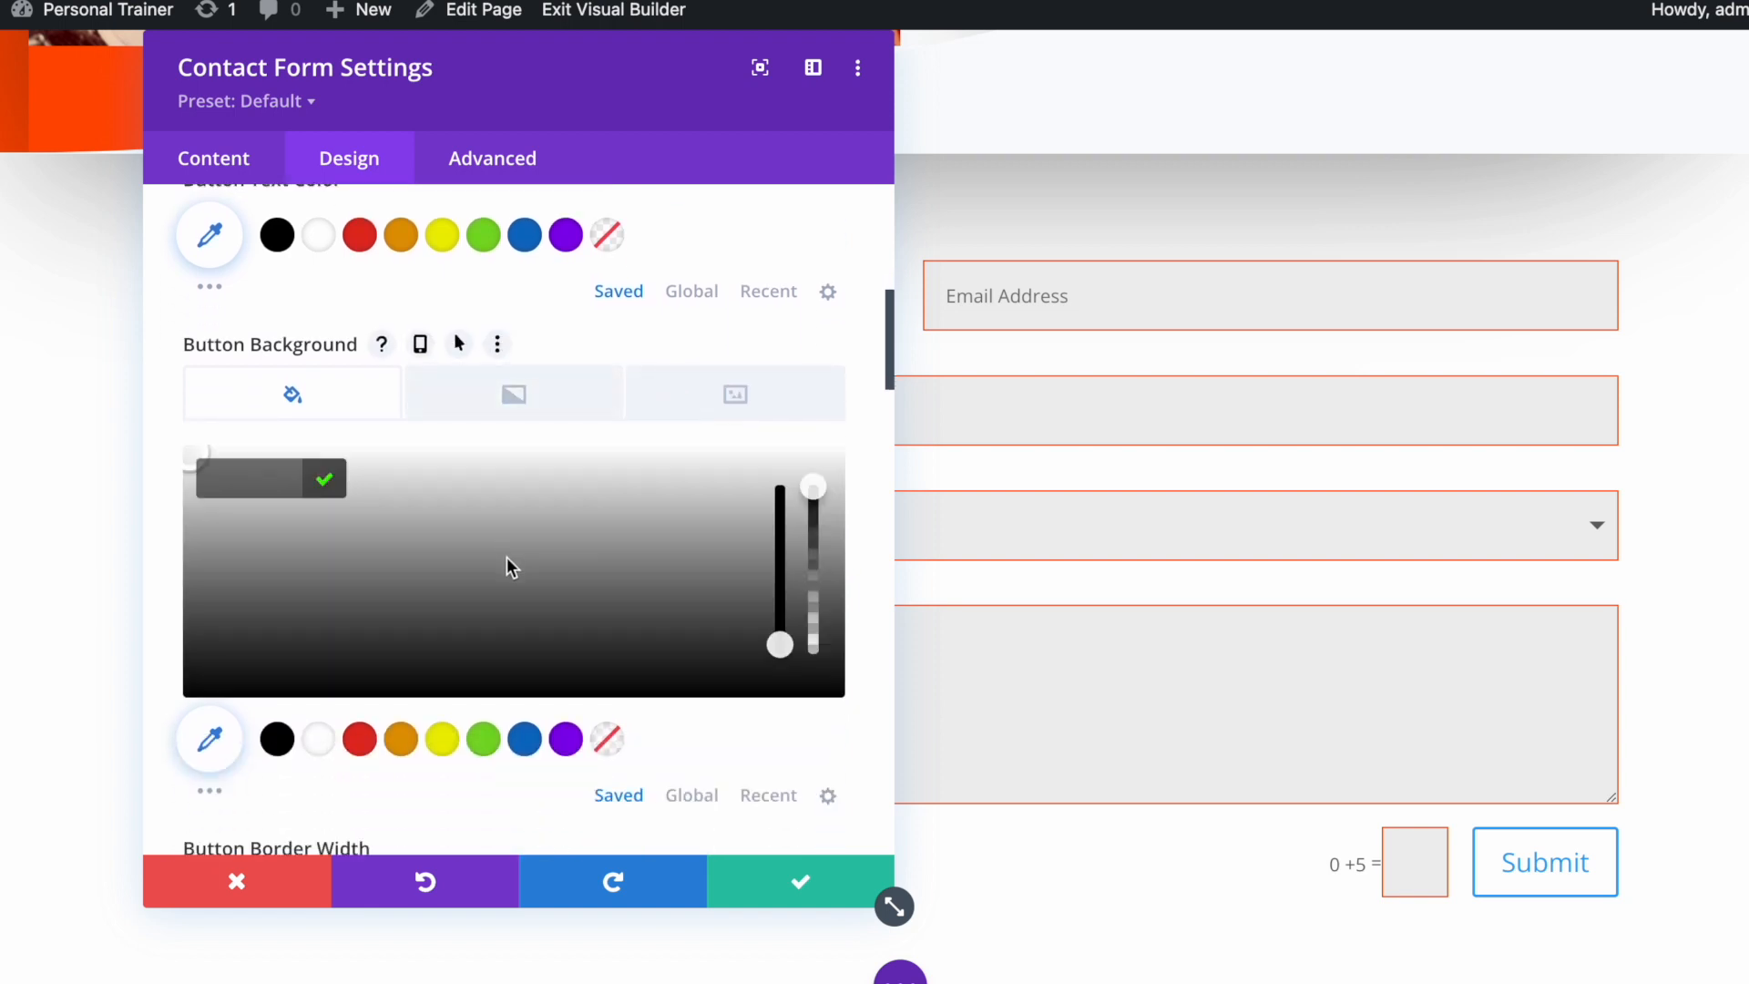
right_click(255, 477)
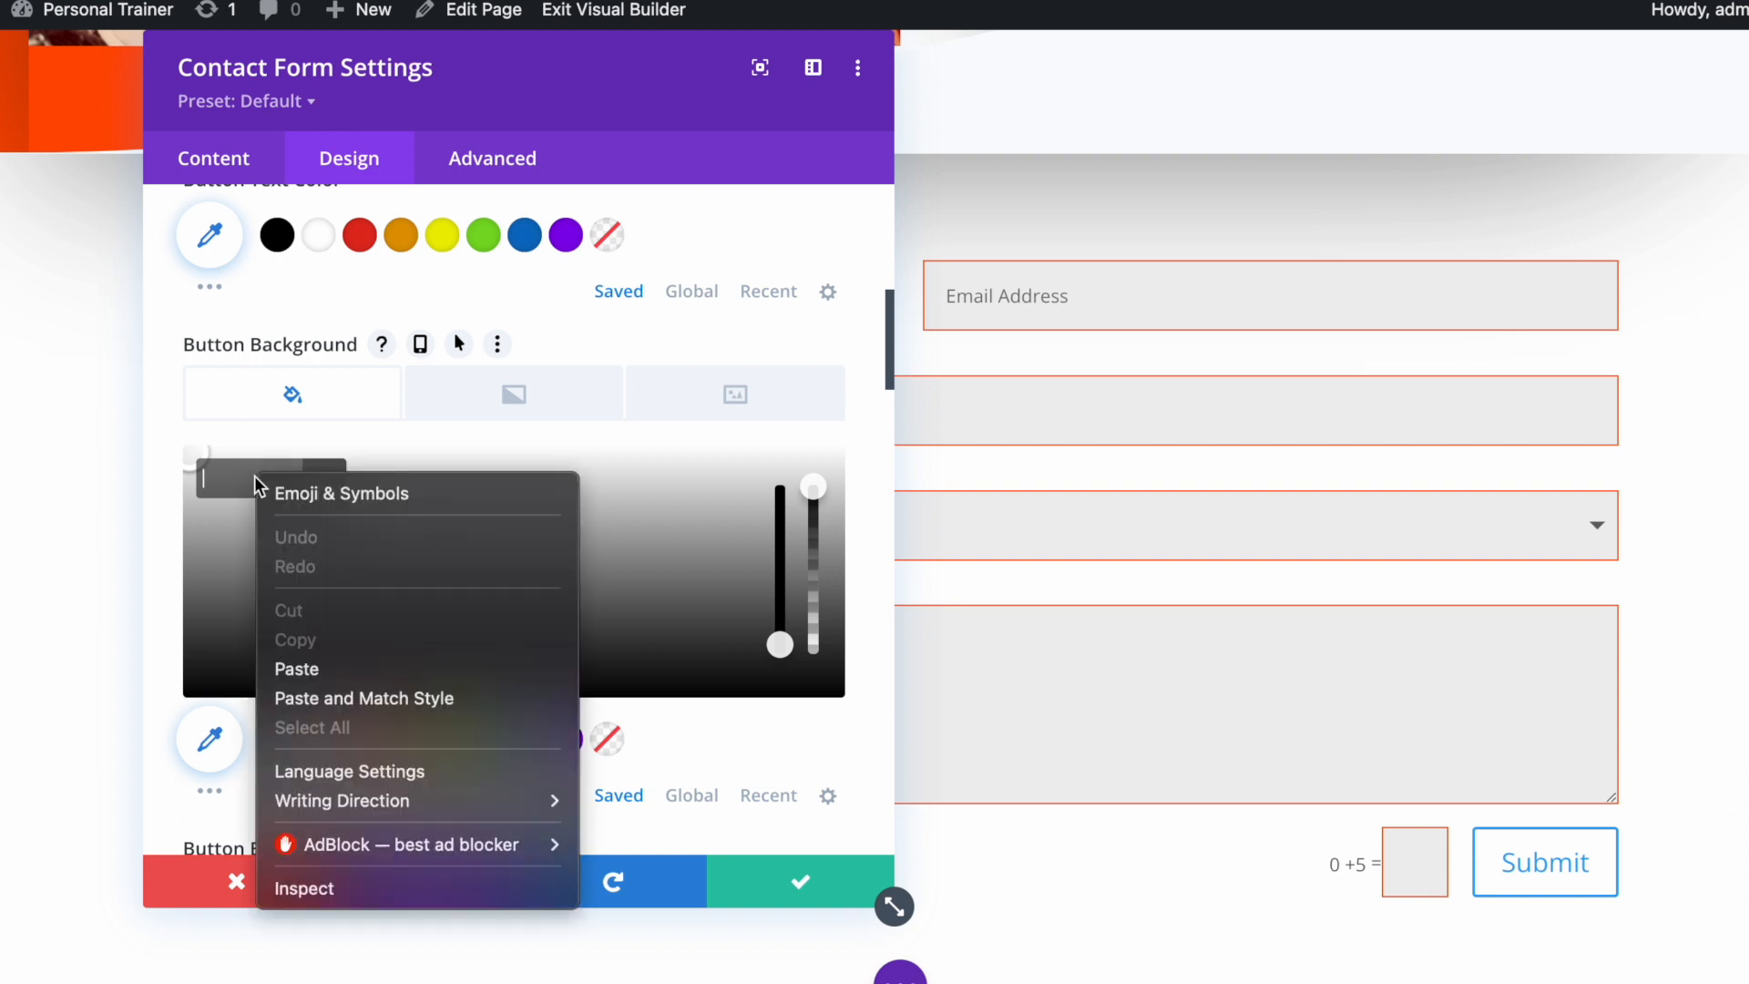
click(362, 678)
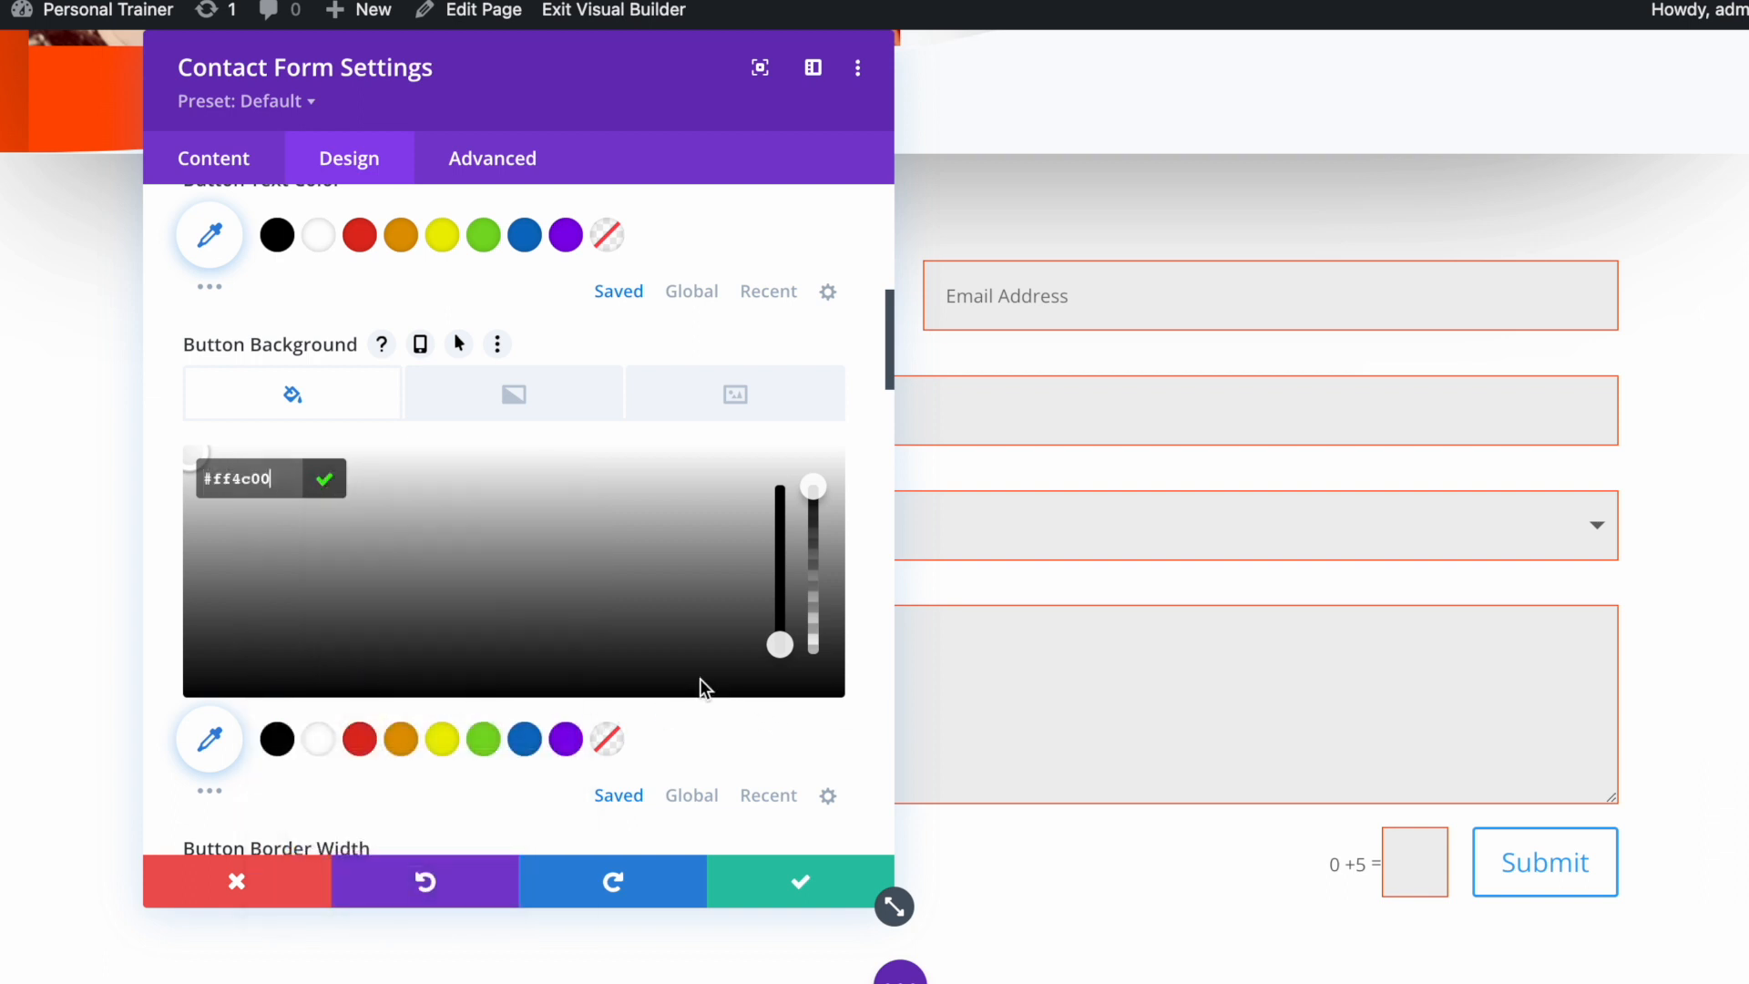
key(Return)
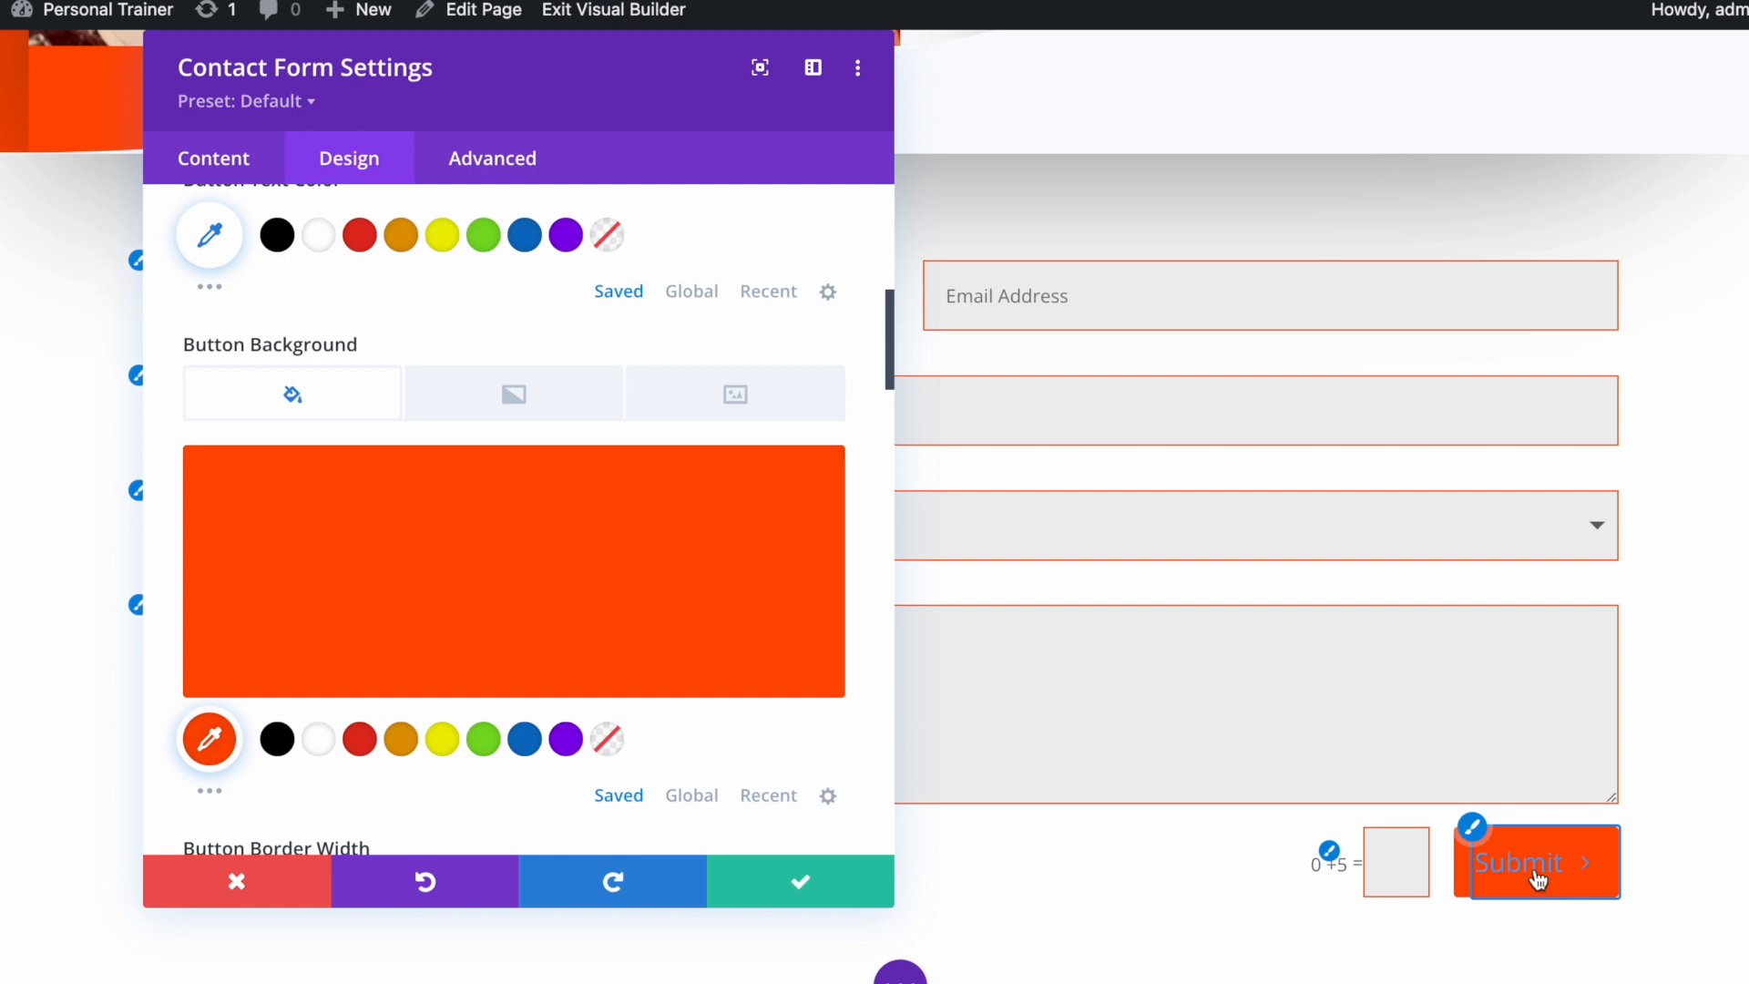
Make the Submit button text white
scroll(348, 560, up, 2)
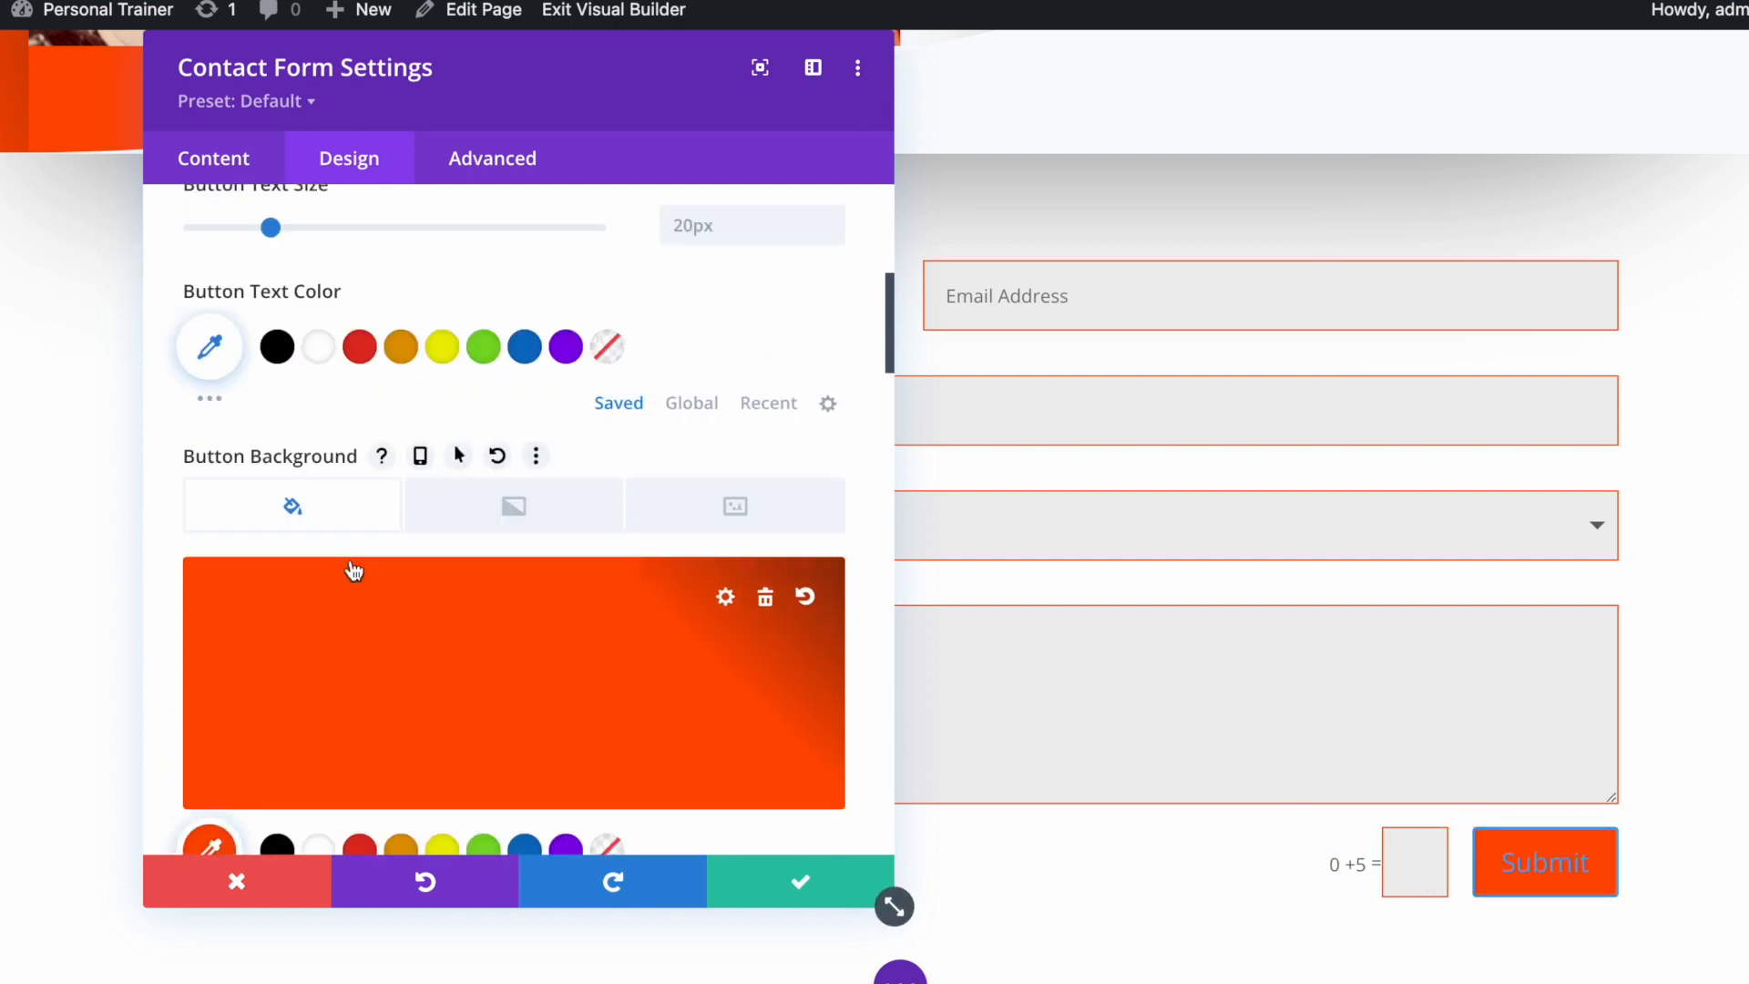
scroll(354, 571, up, 1)
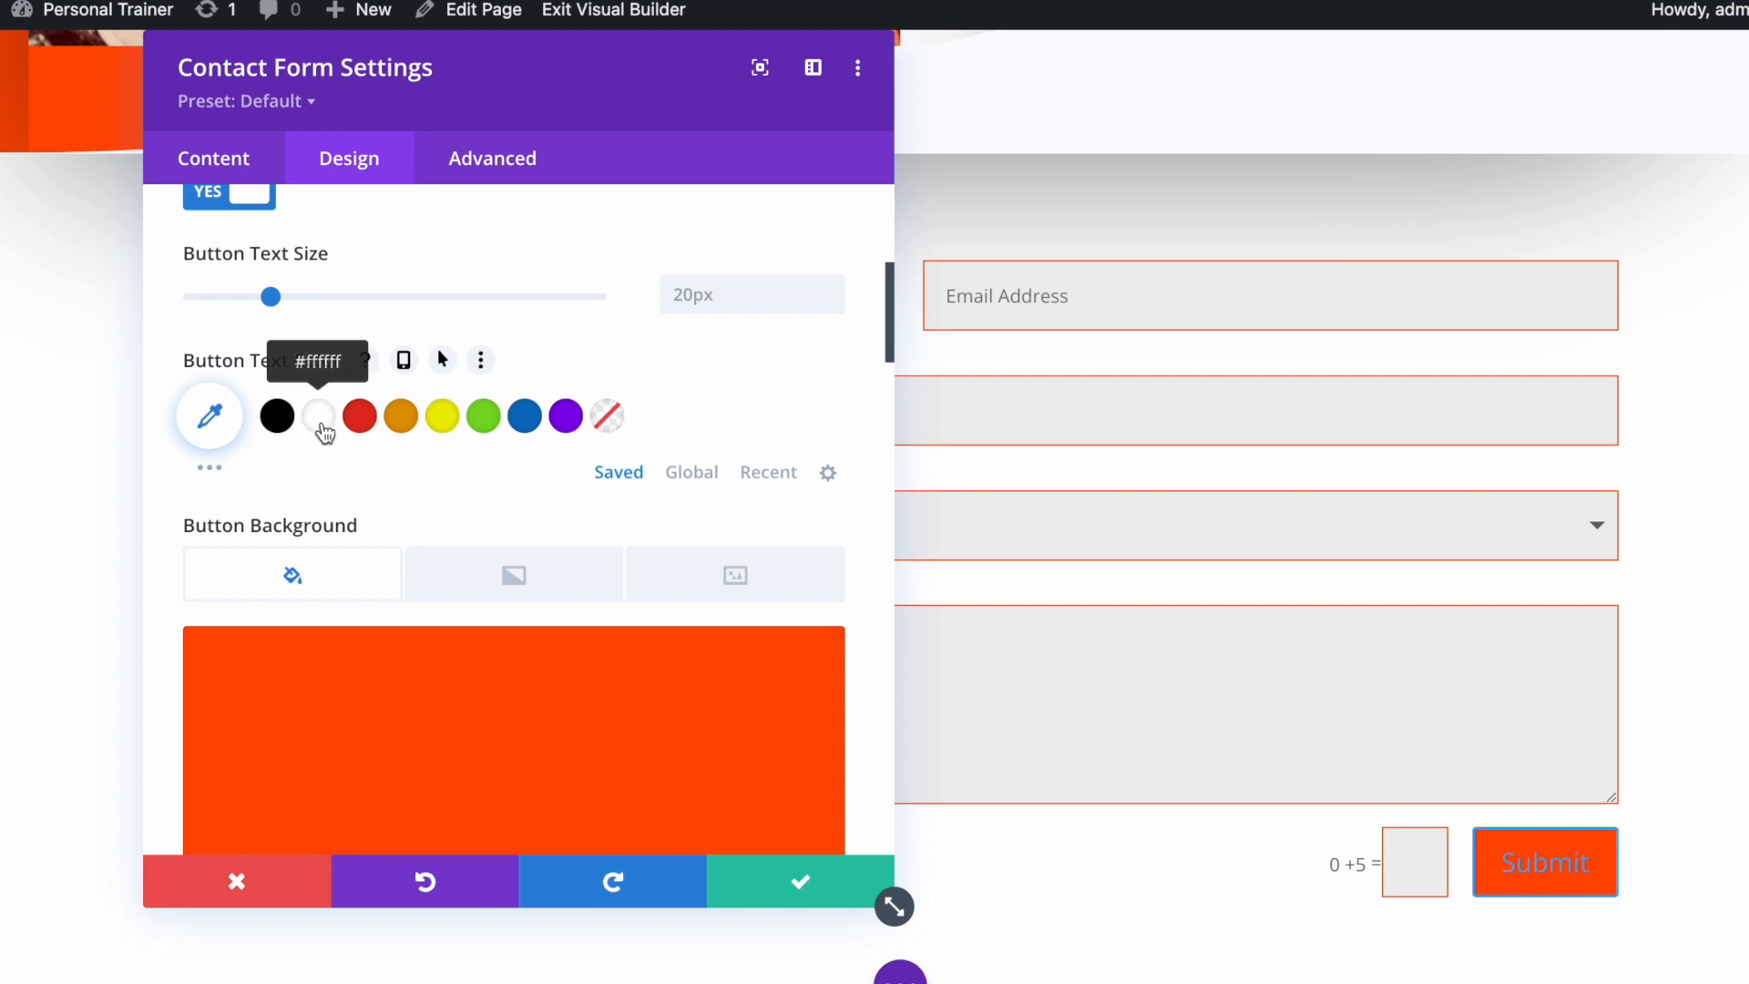
click(321, 421)
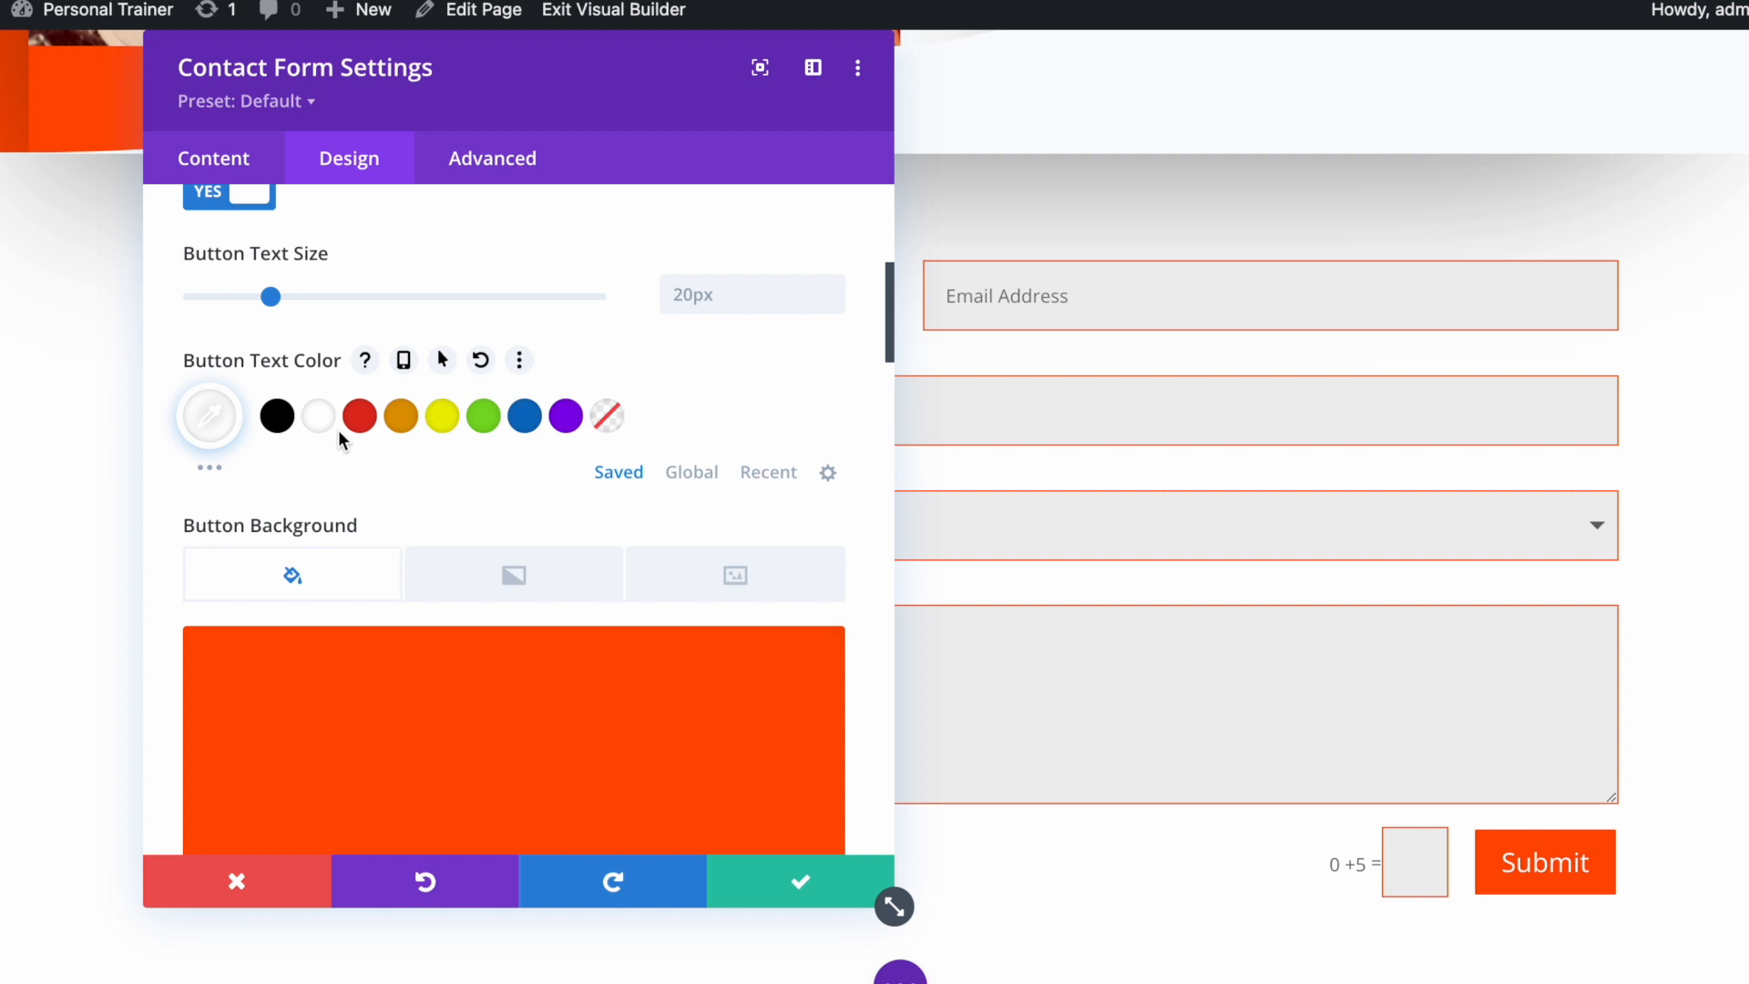
scroll(343, 442, up, 3)
scroll(606, 571, down, 4)
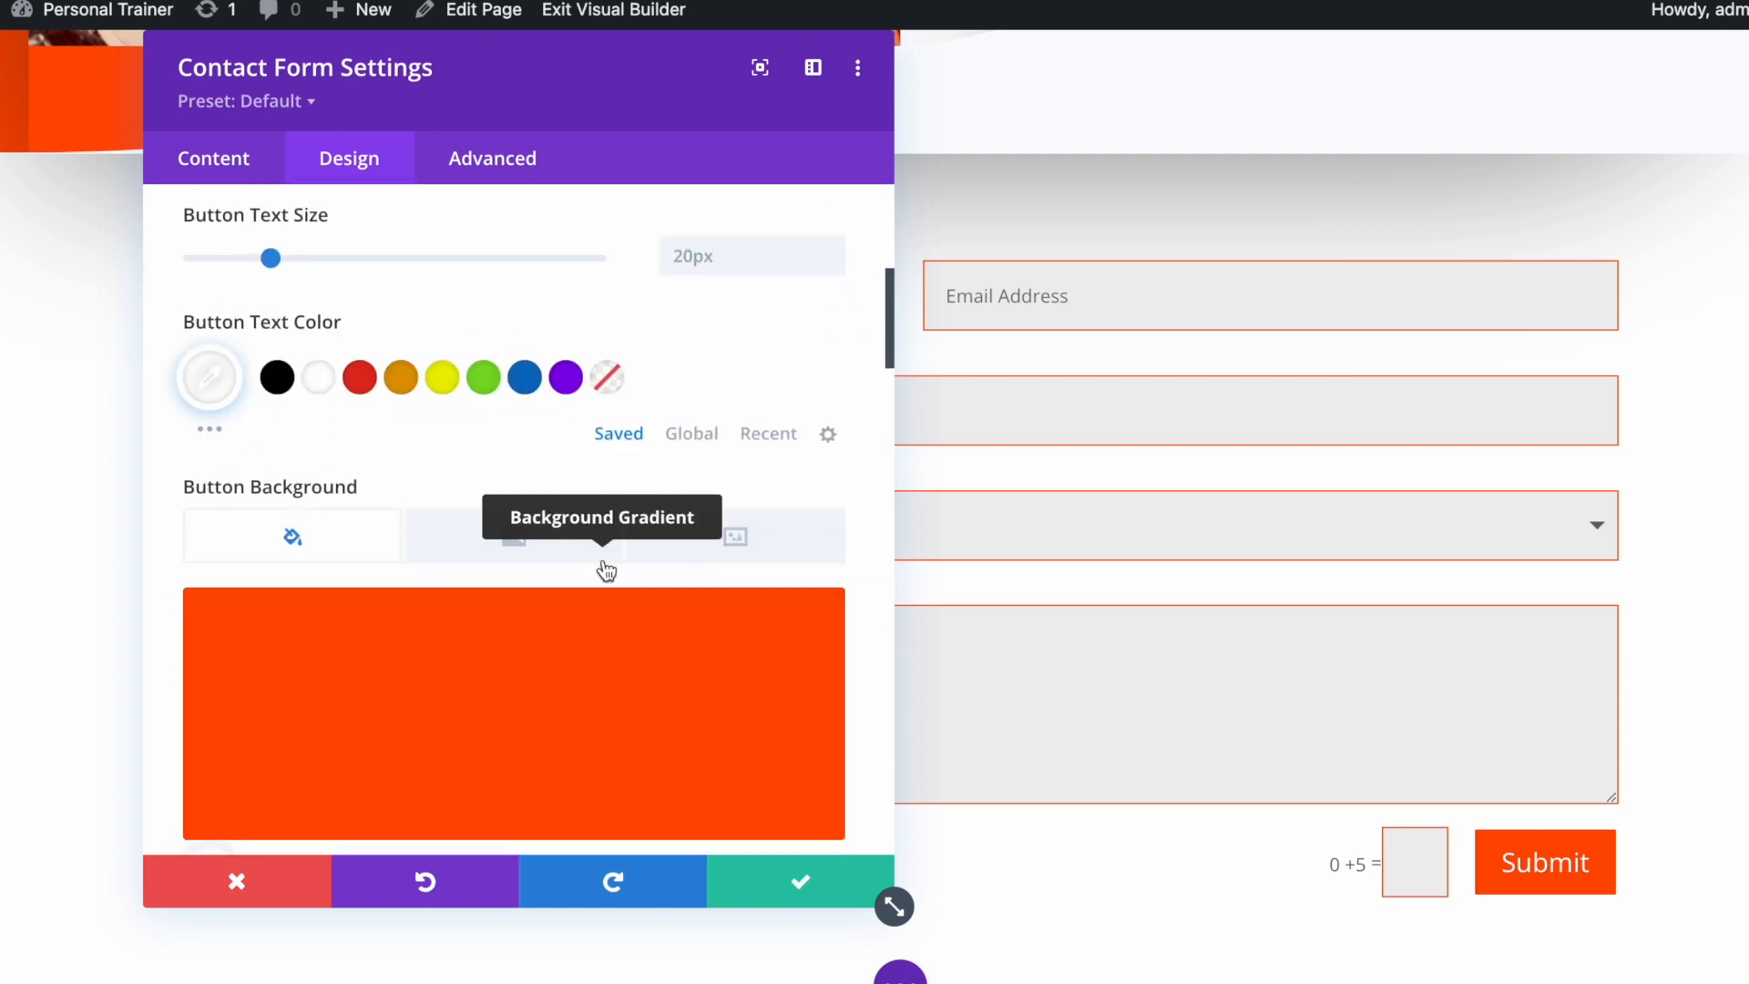
scroll(605, 566, down, 5)
scroll(515, 645, down, 3)
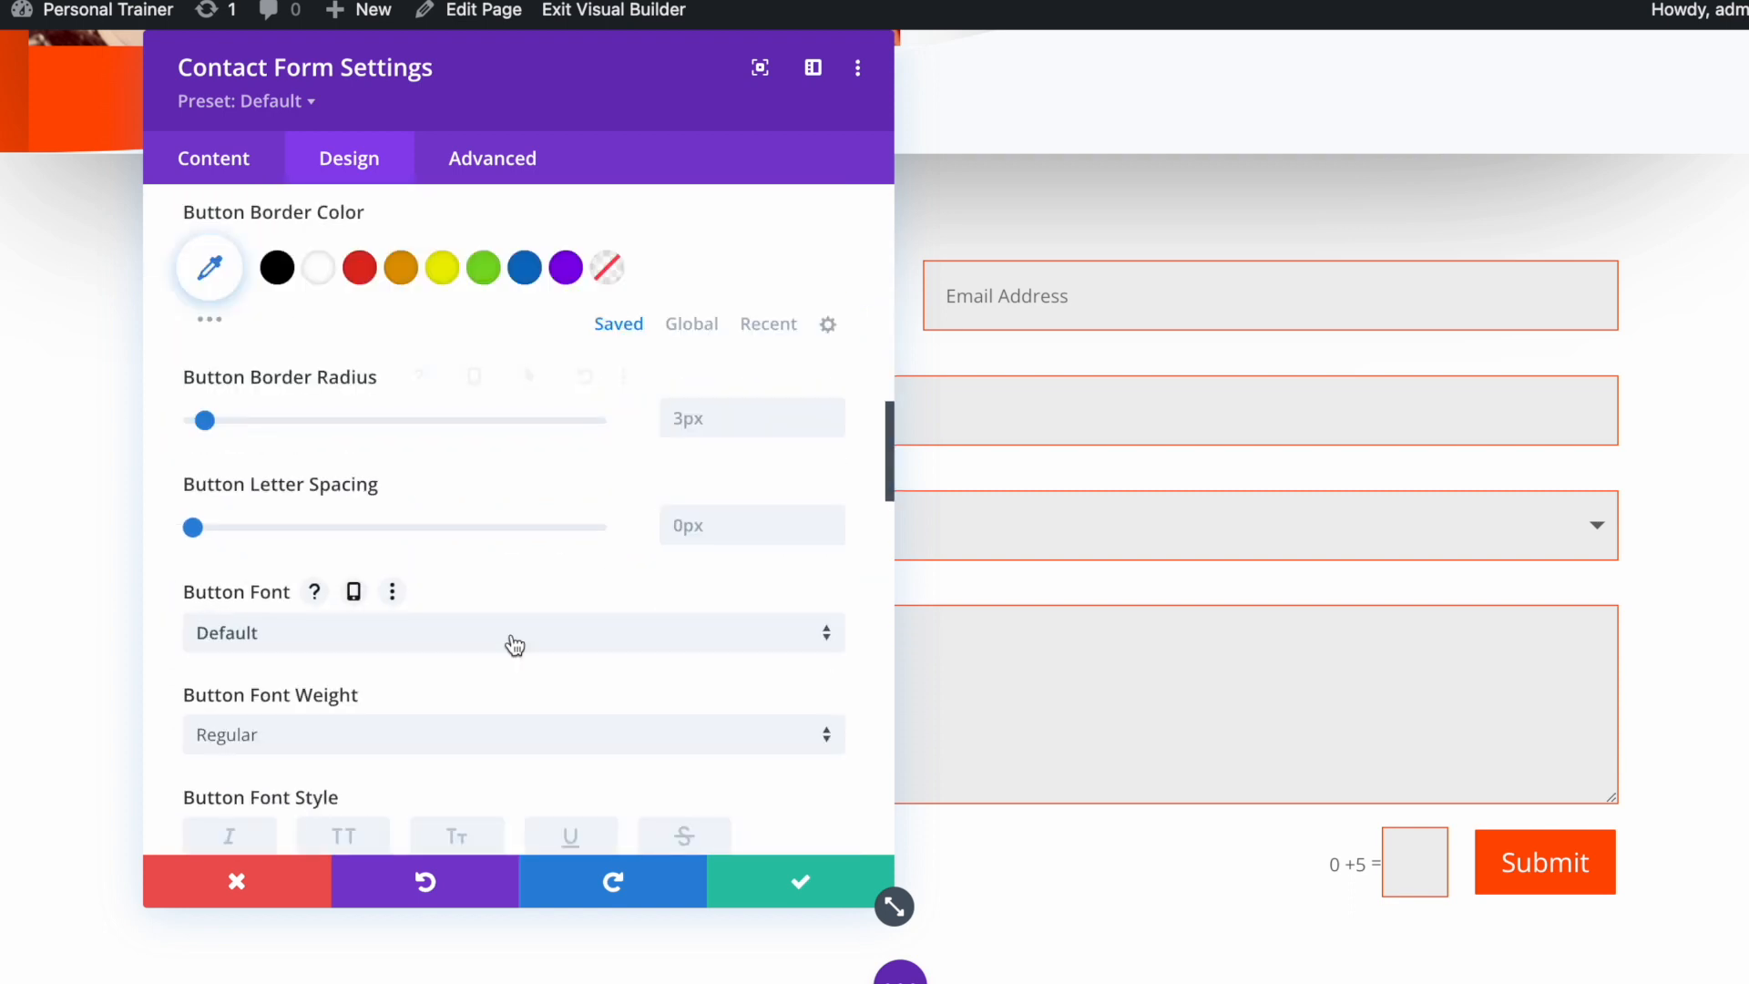
scroll(515, 645, down, 8)
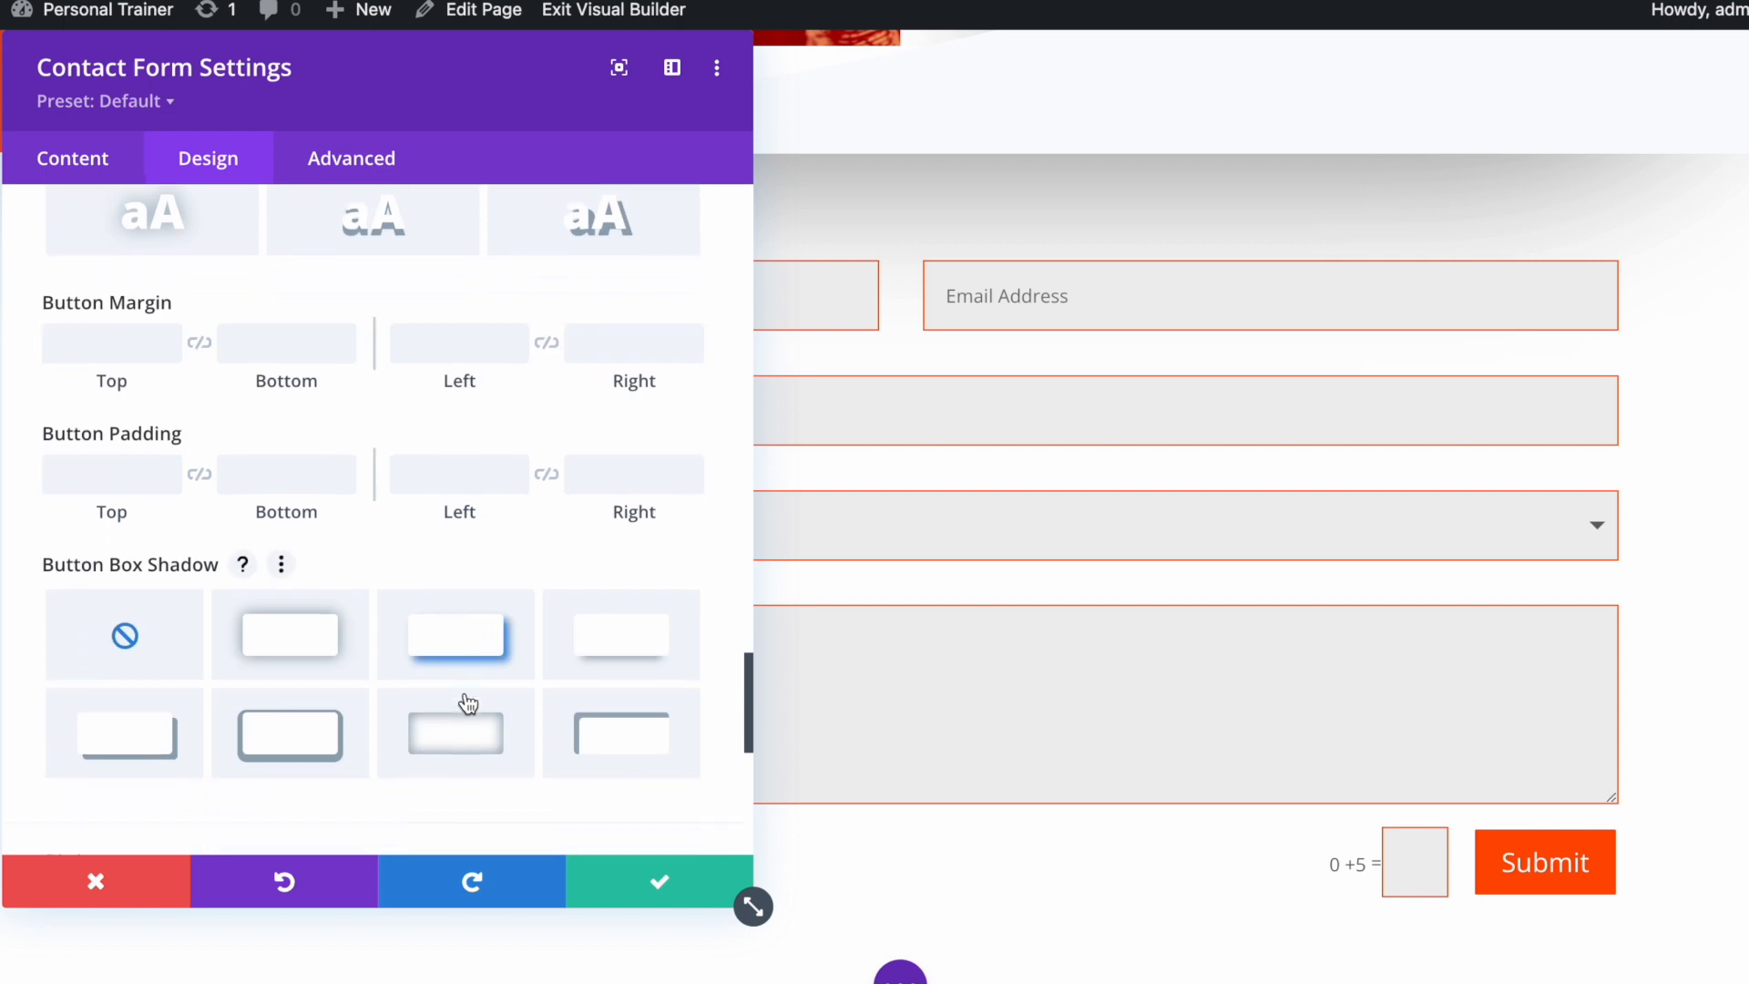
Apply the fourth box-shadow preset to the Submit button with a #ff4c00 shadow colour
click(630, 643)
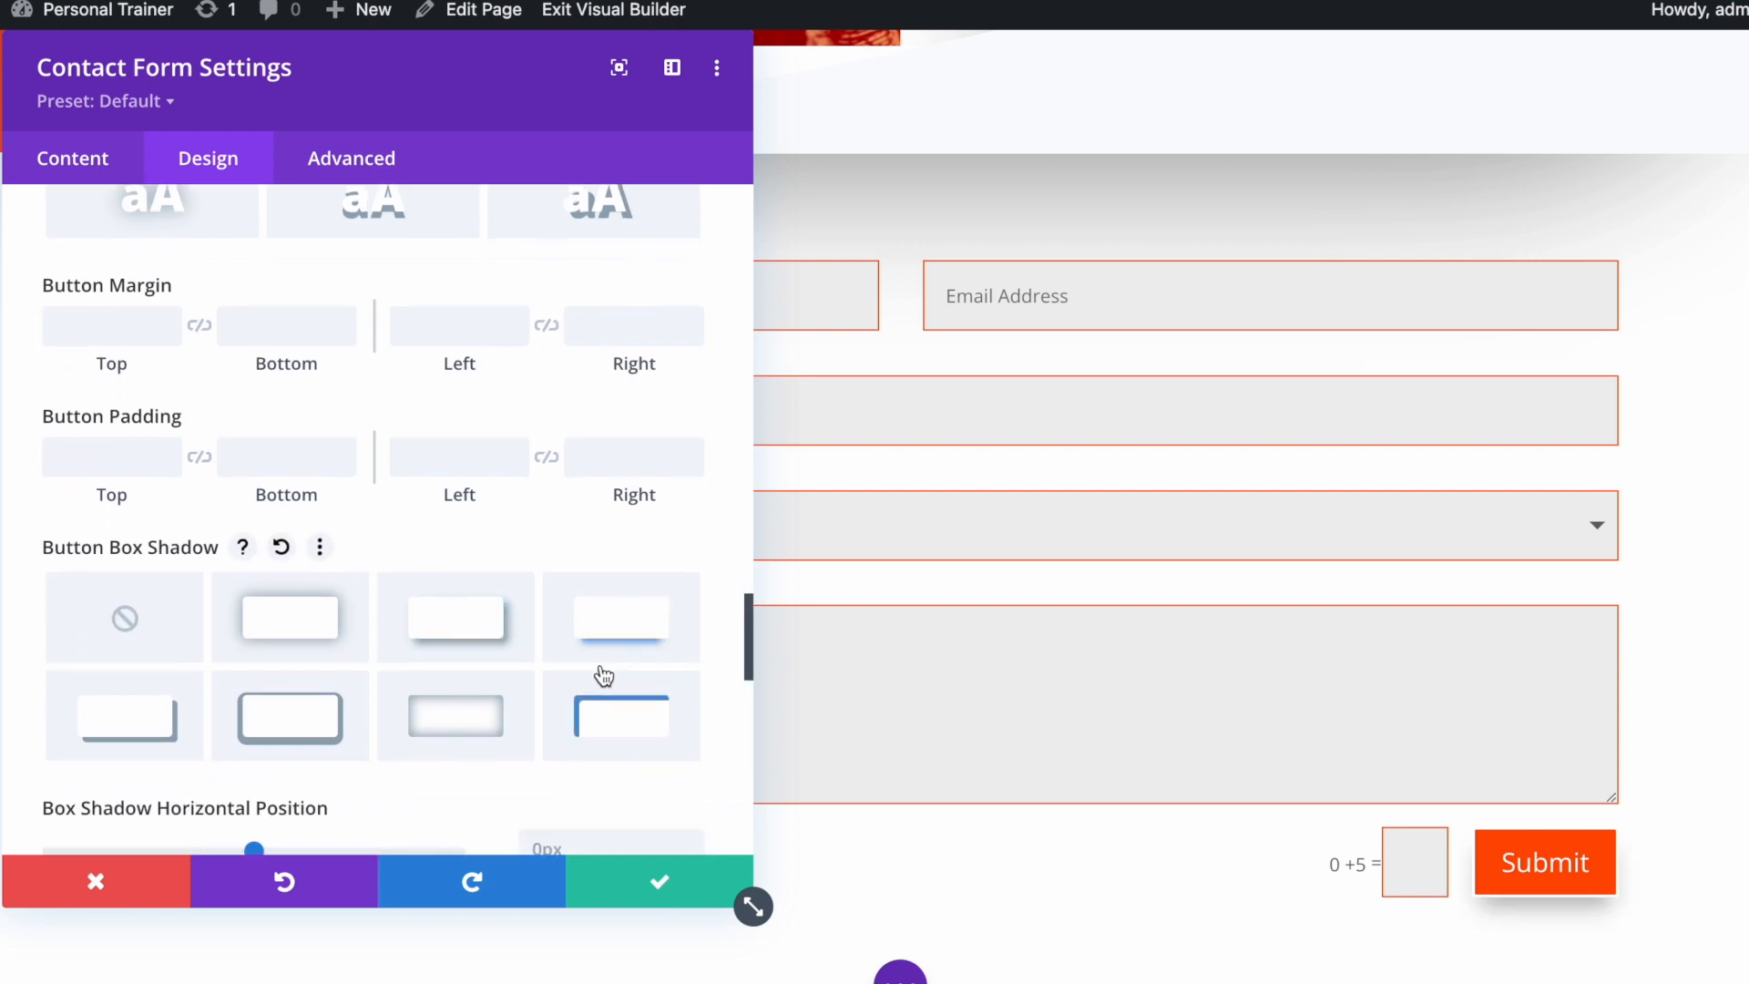
scroll(597, 670, down, 5)
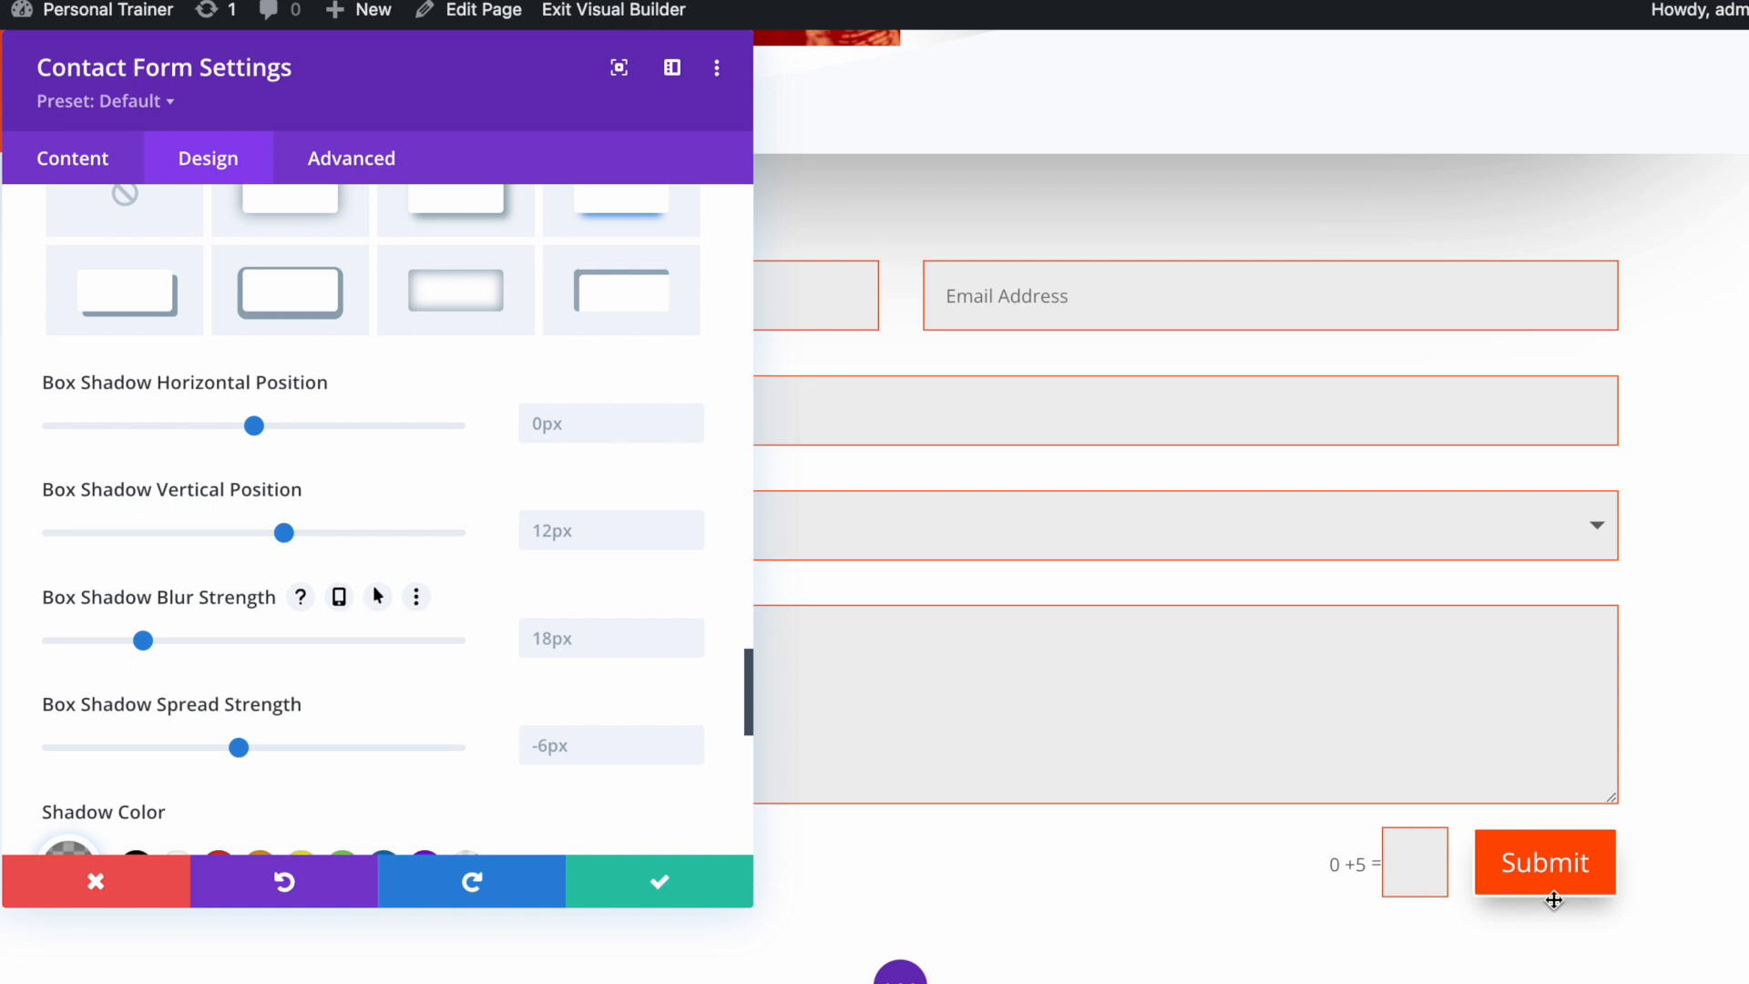
scroll(386, 717, down, 5)
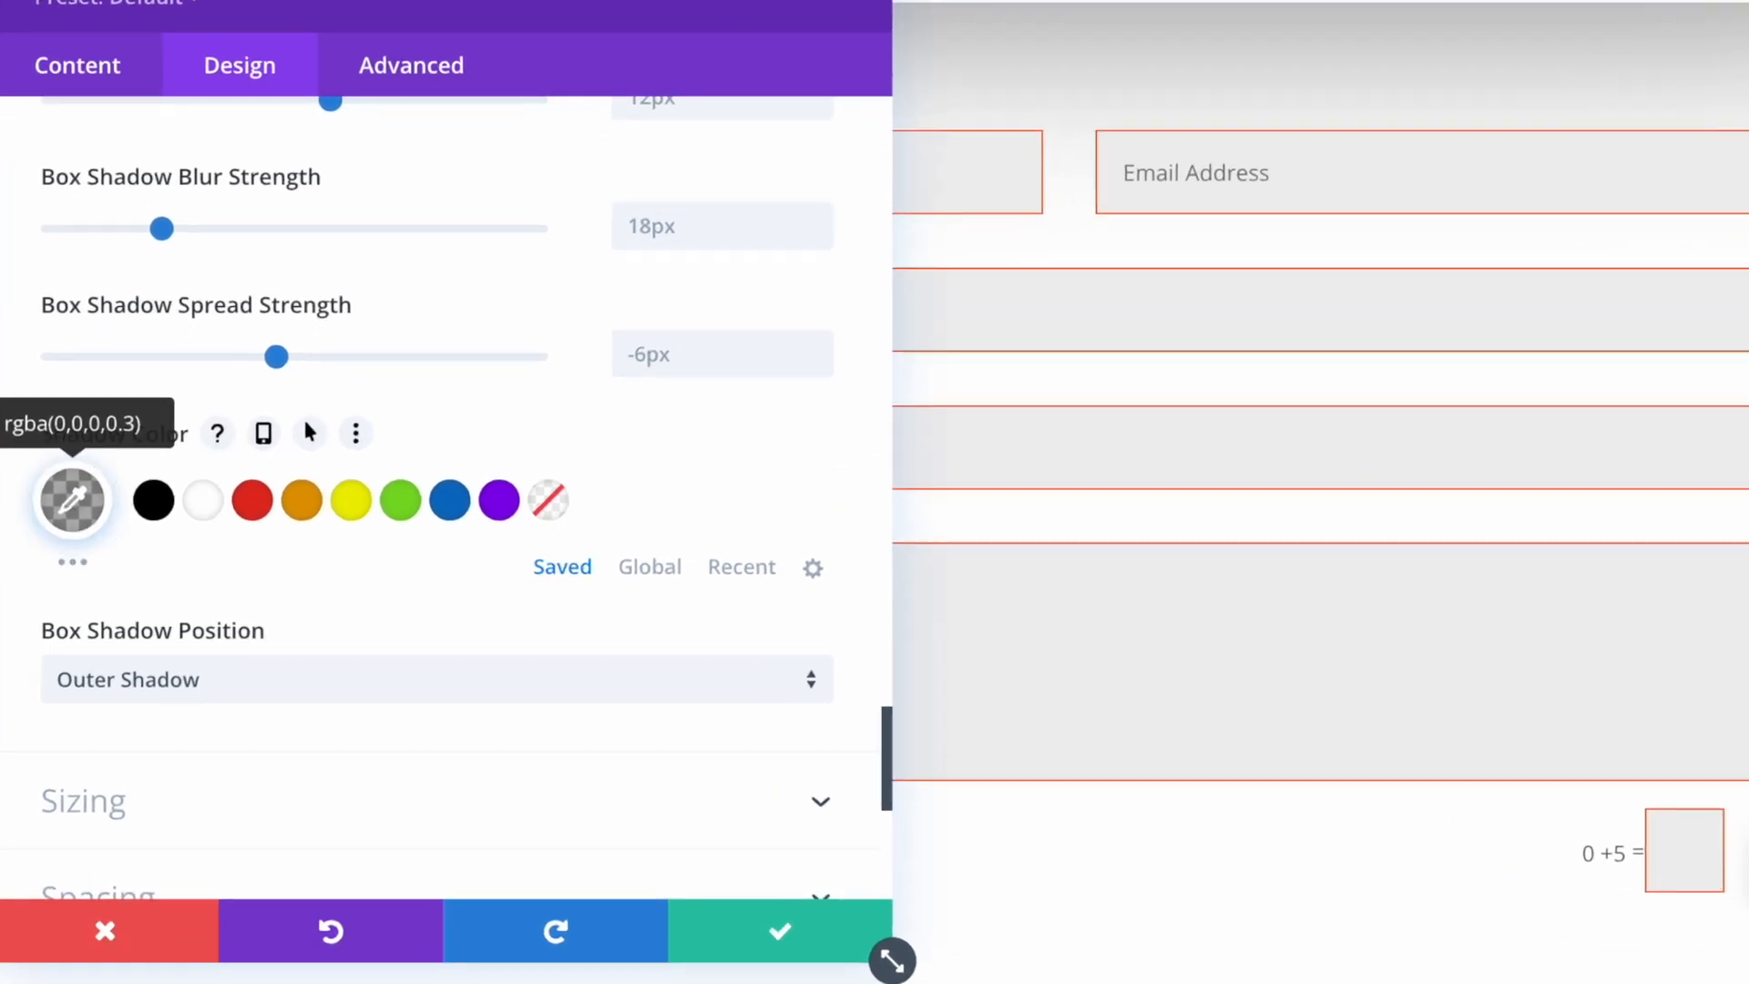
click(72, 500)
key(BackSpace)
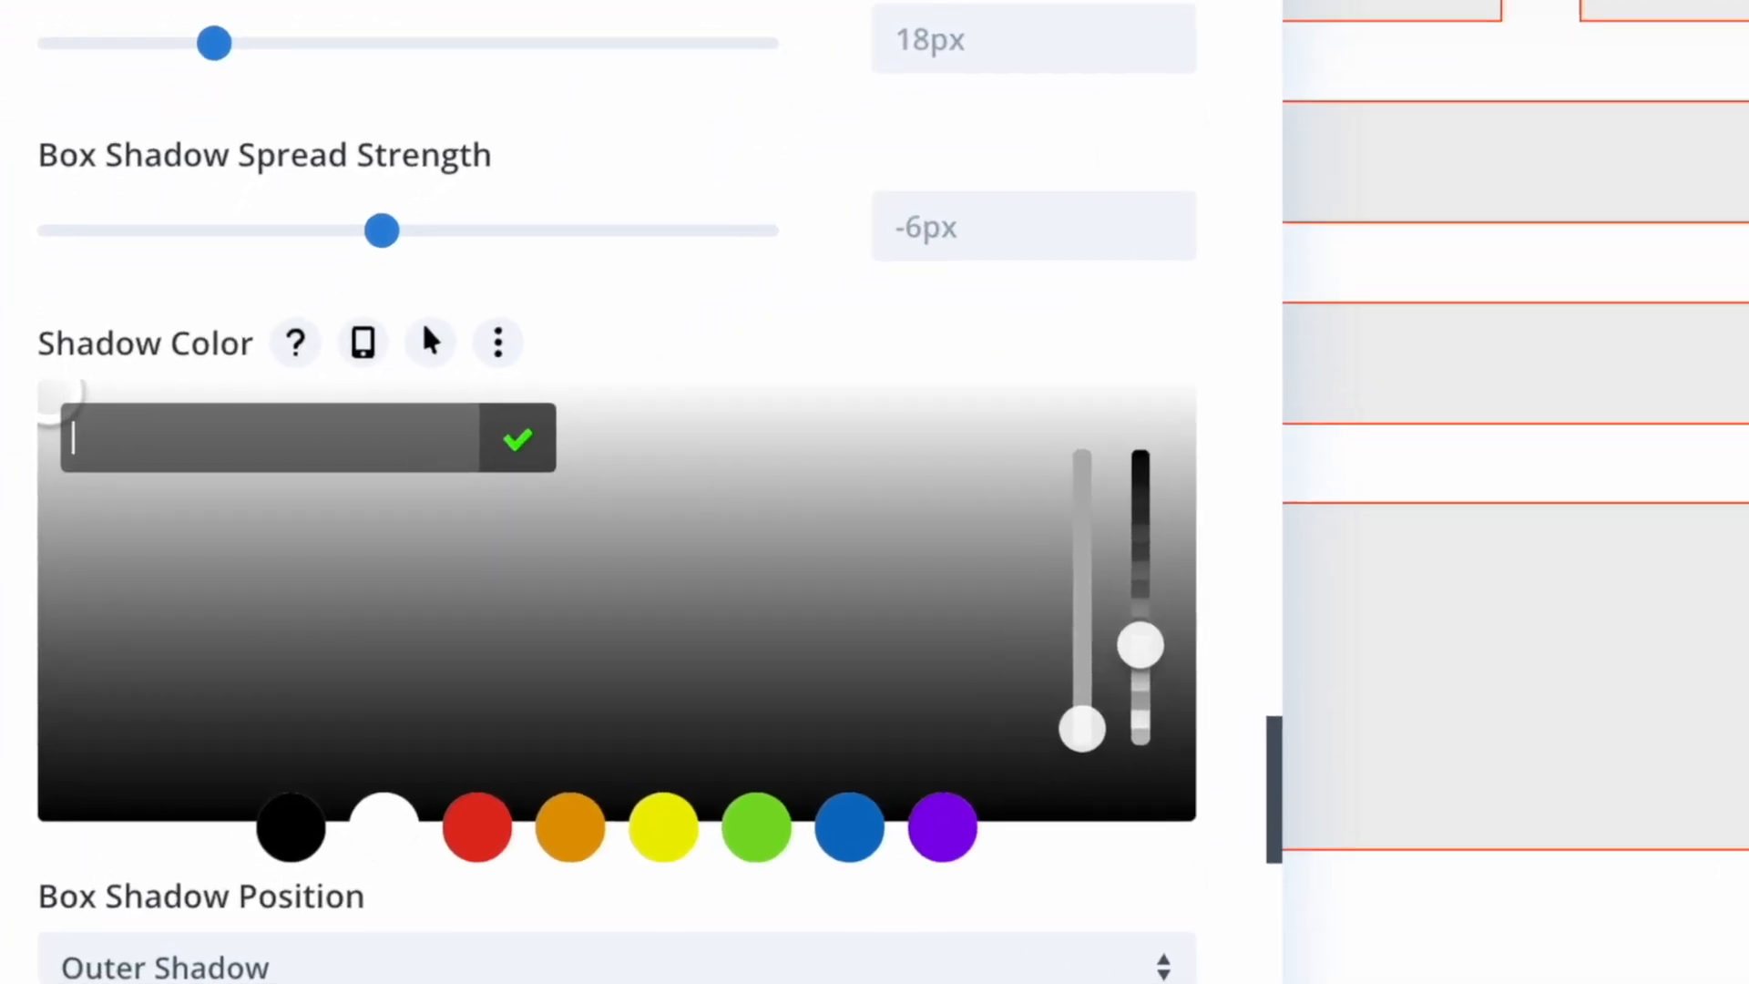
right_click(141, 460)
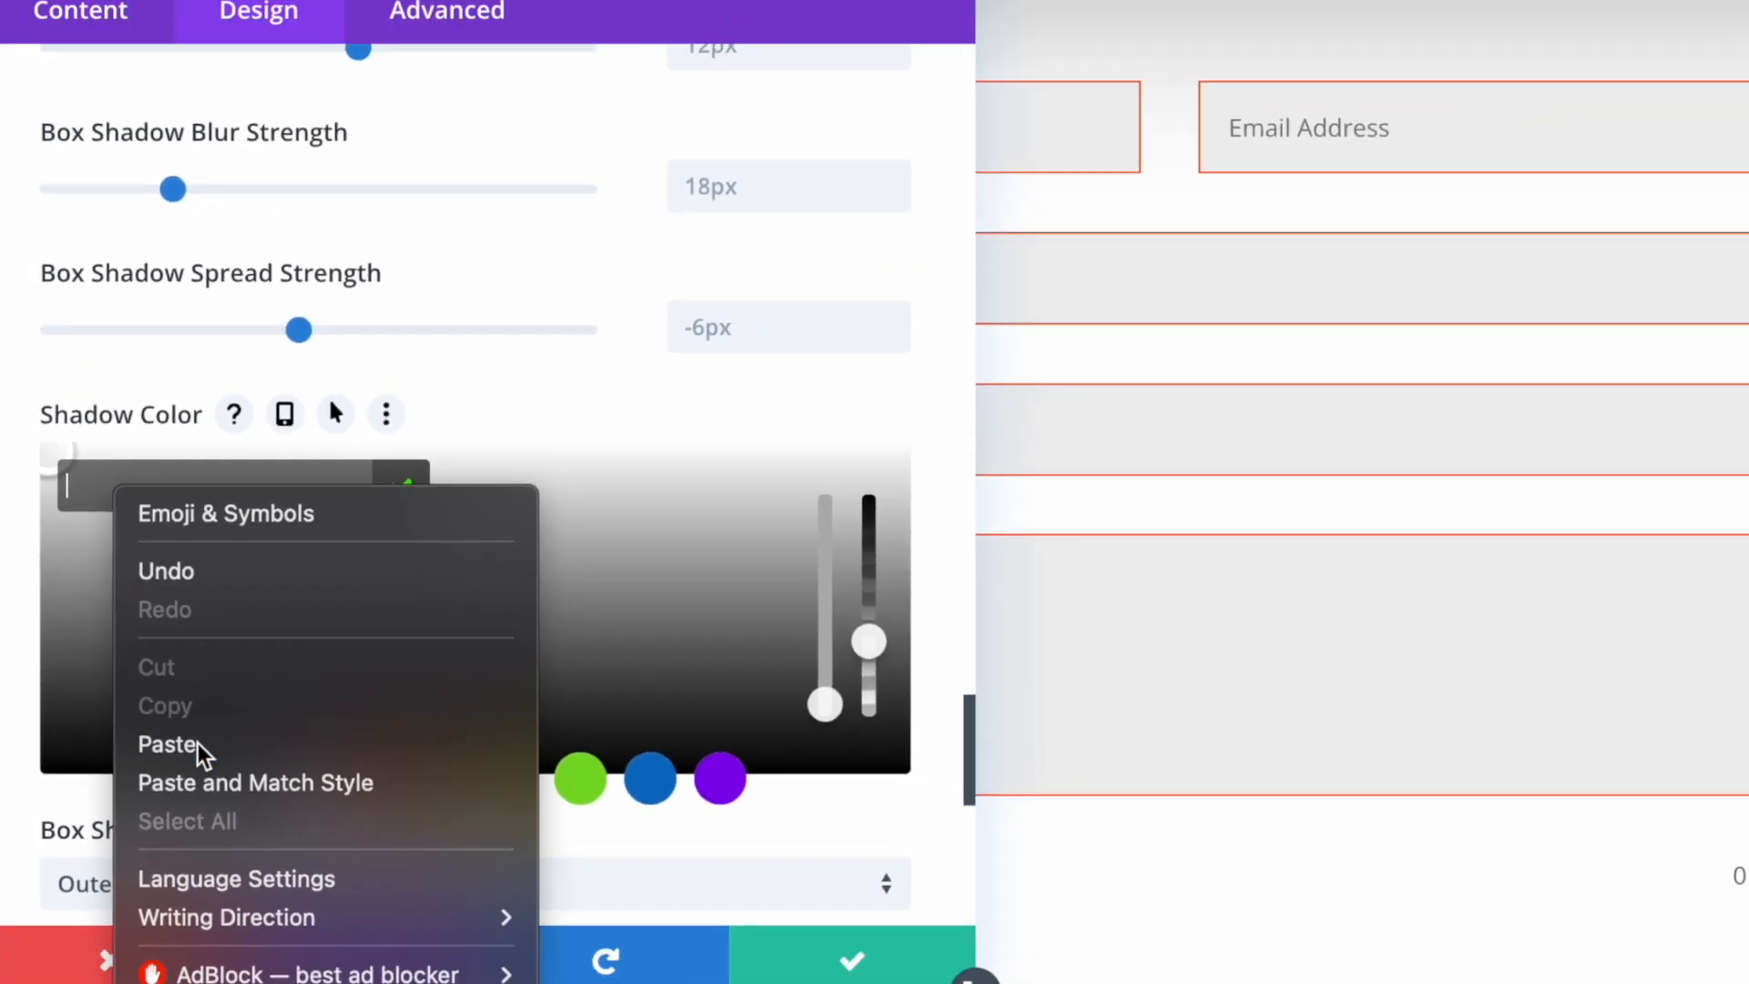
click(244, 779)
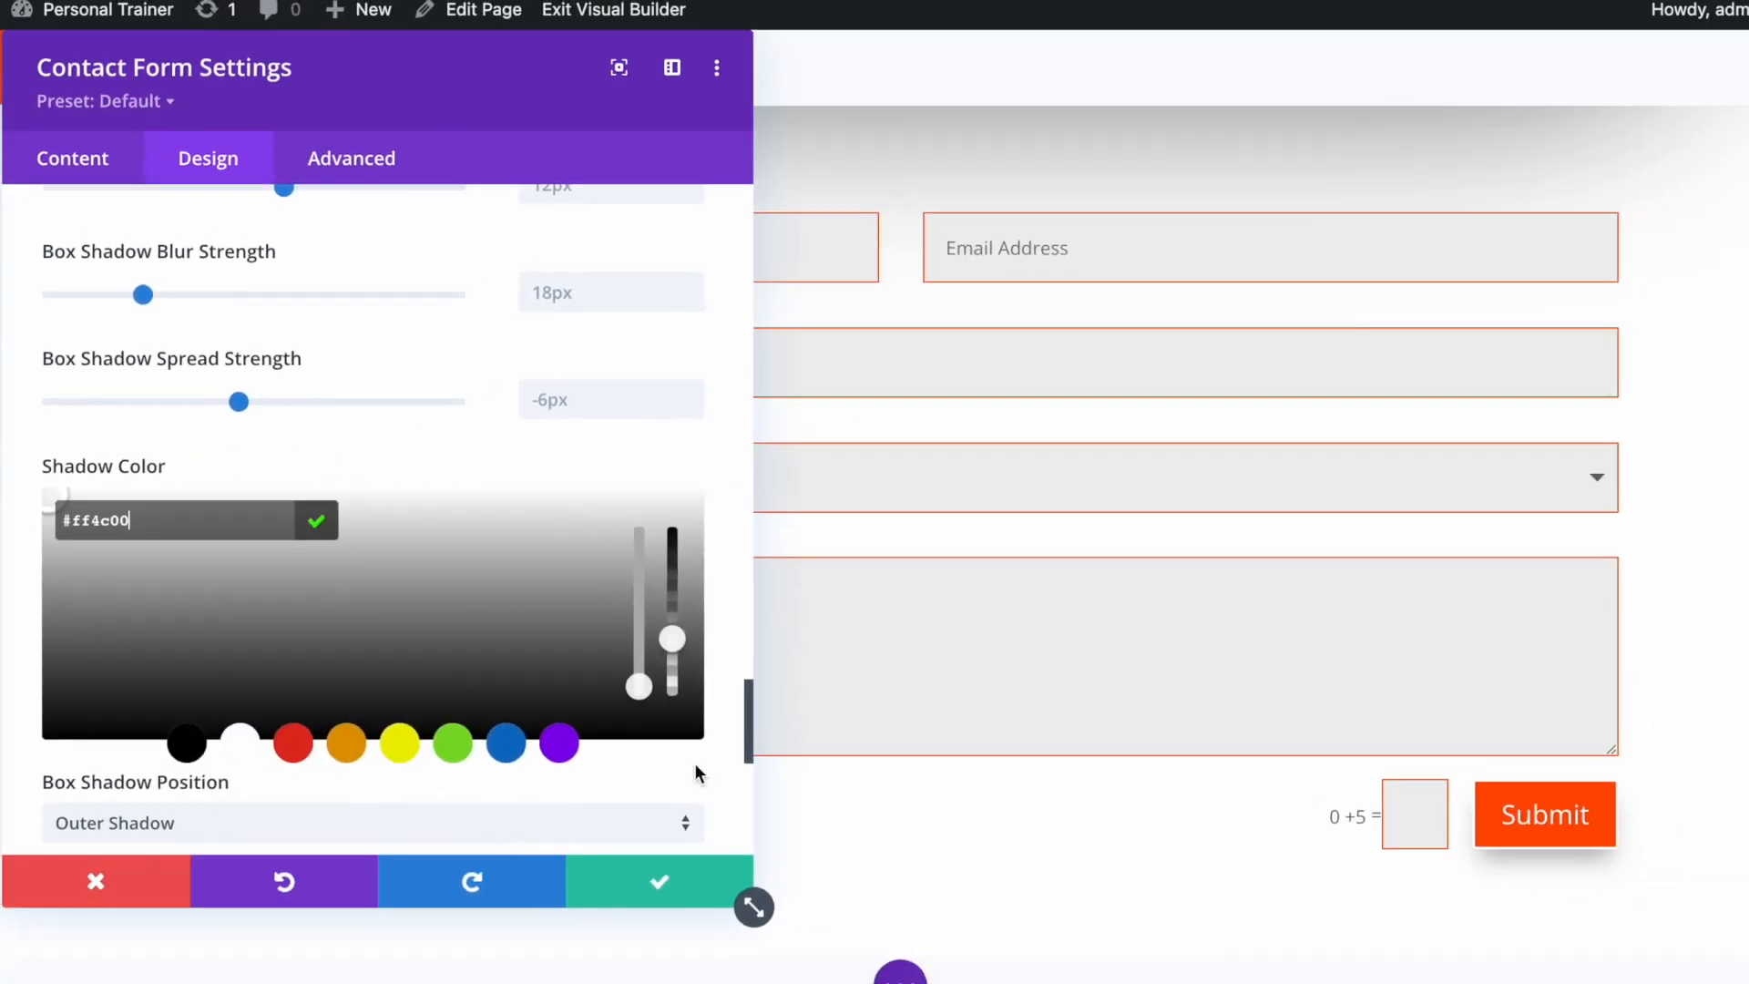
scroll(451, 617, up, 10)
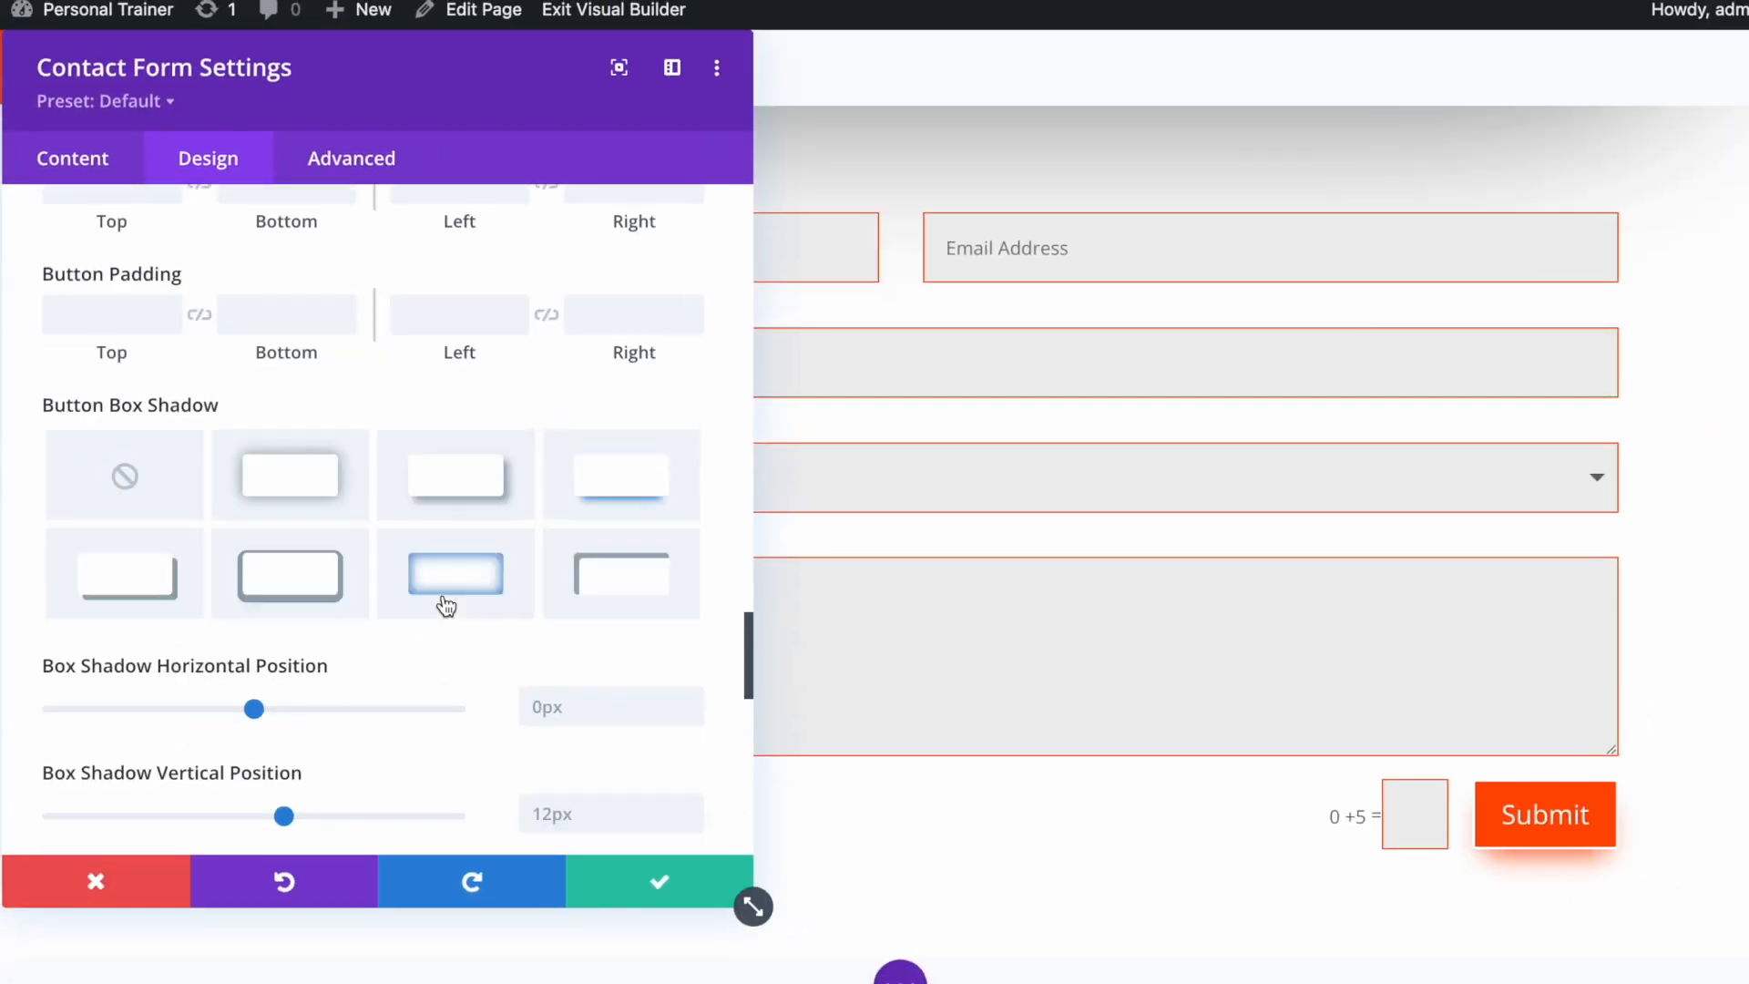
scroll(451, 617, up, 10)
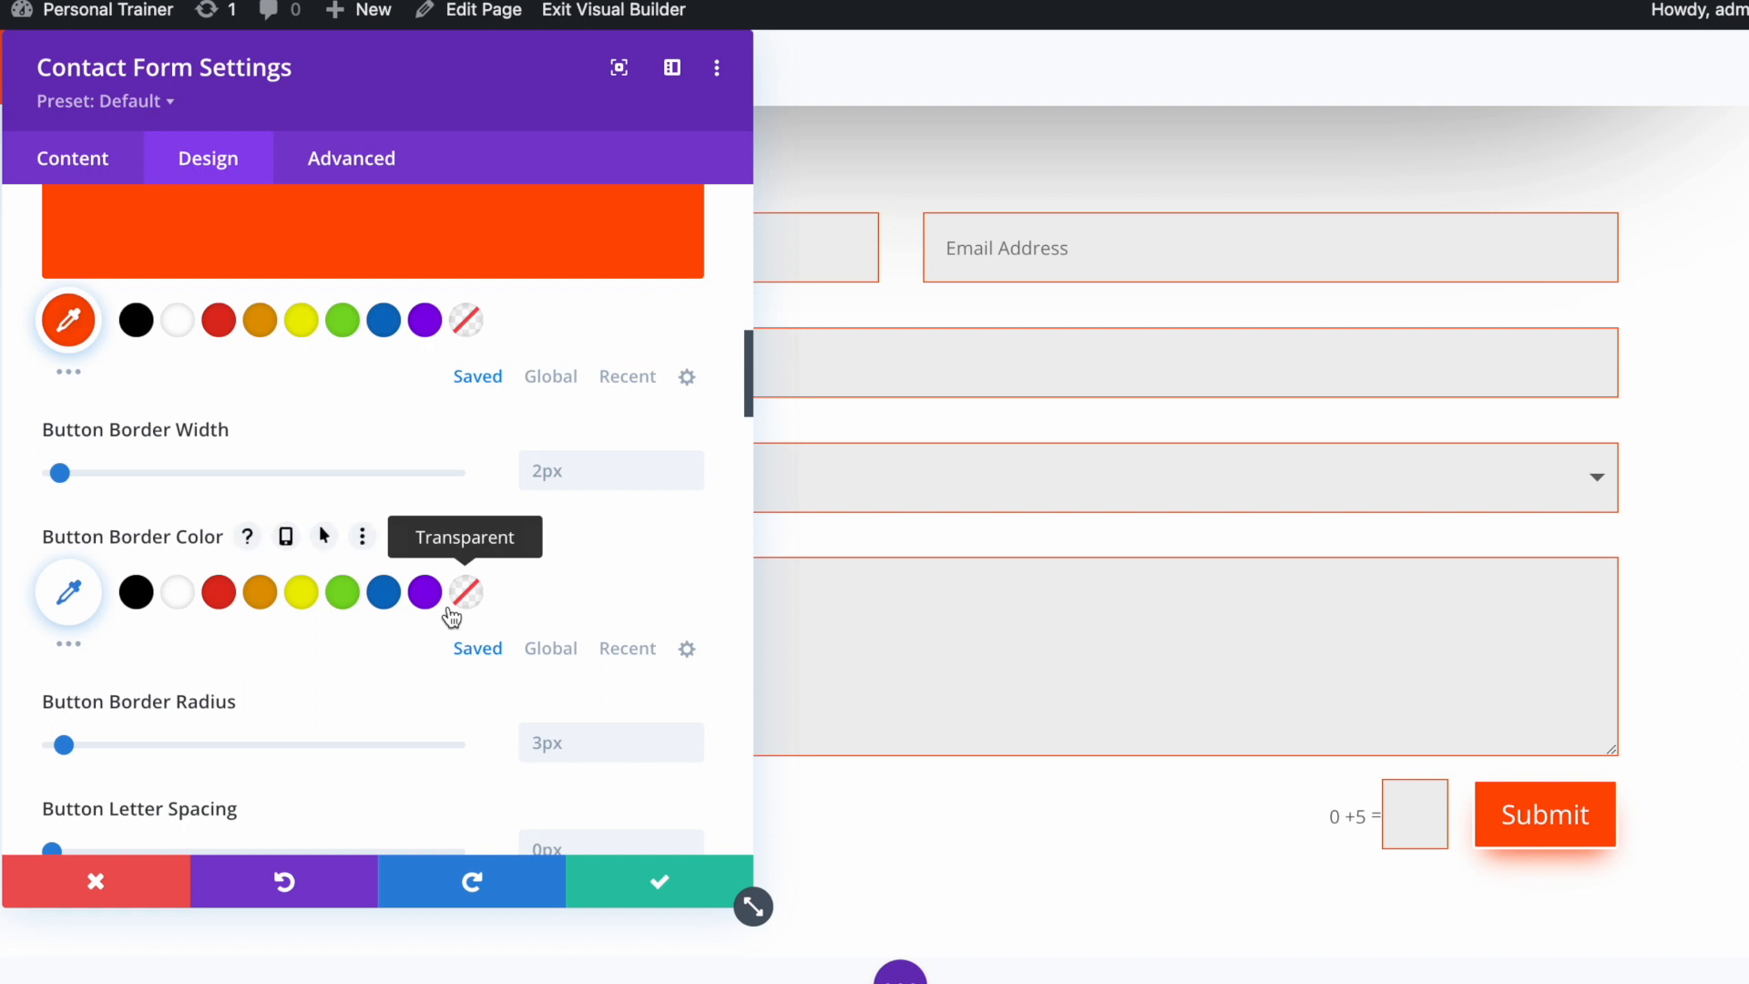
Make the Submit button border transparent and confirm the form settings
click(468, 593)
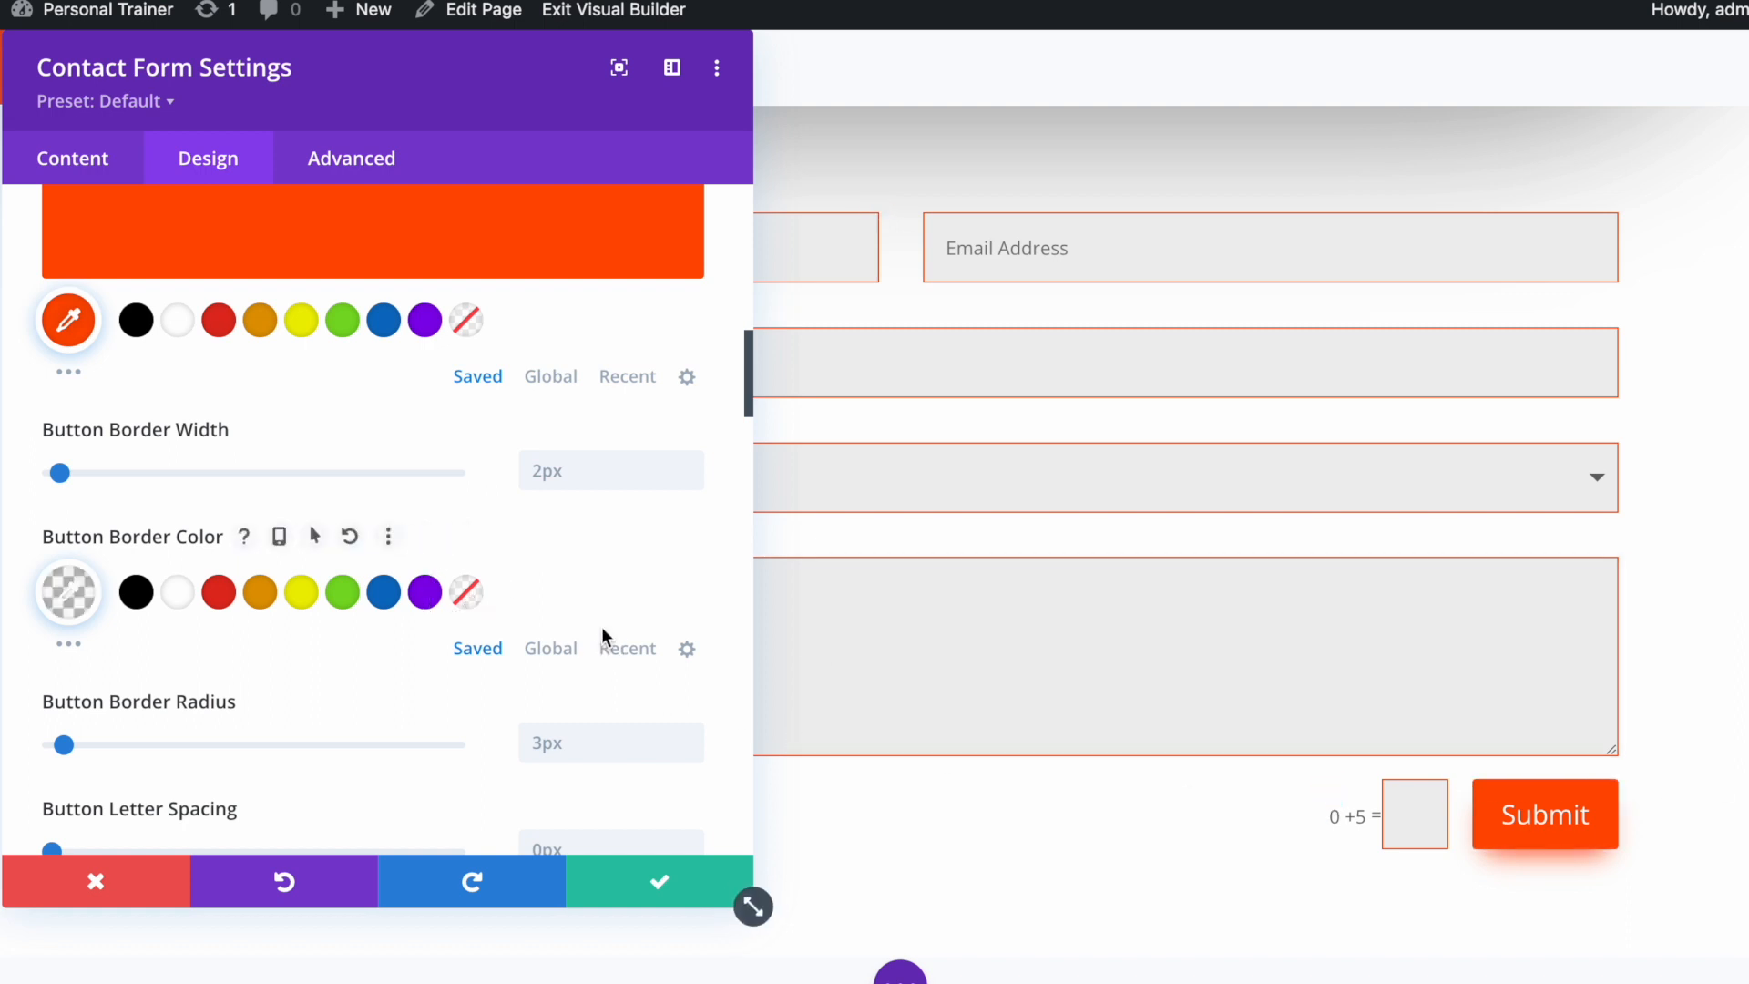
scroll(478, 679, down, 10)
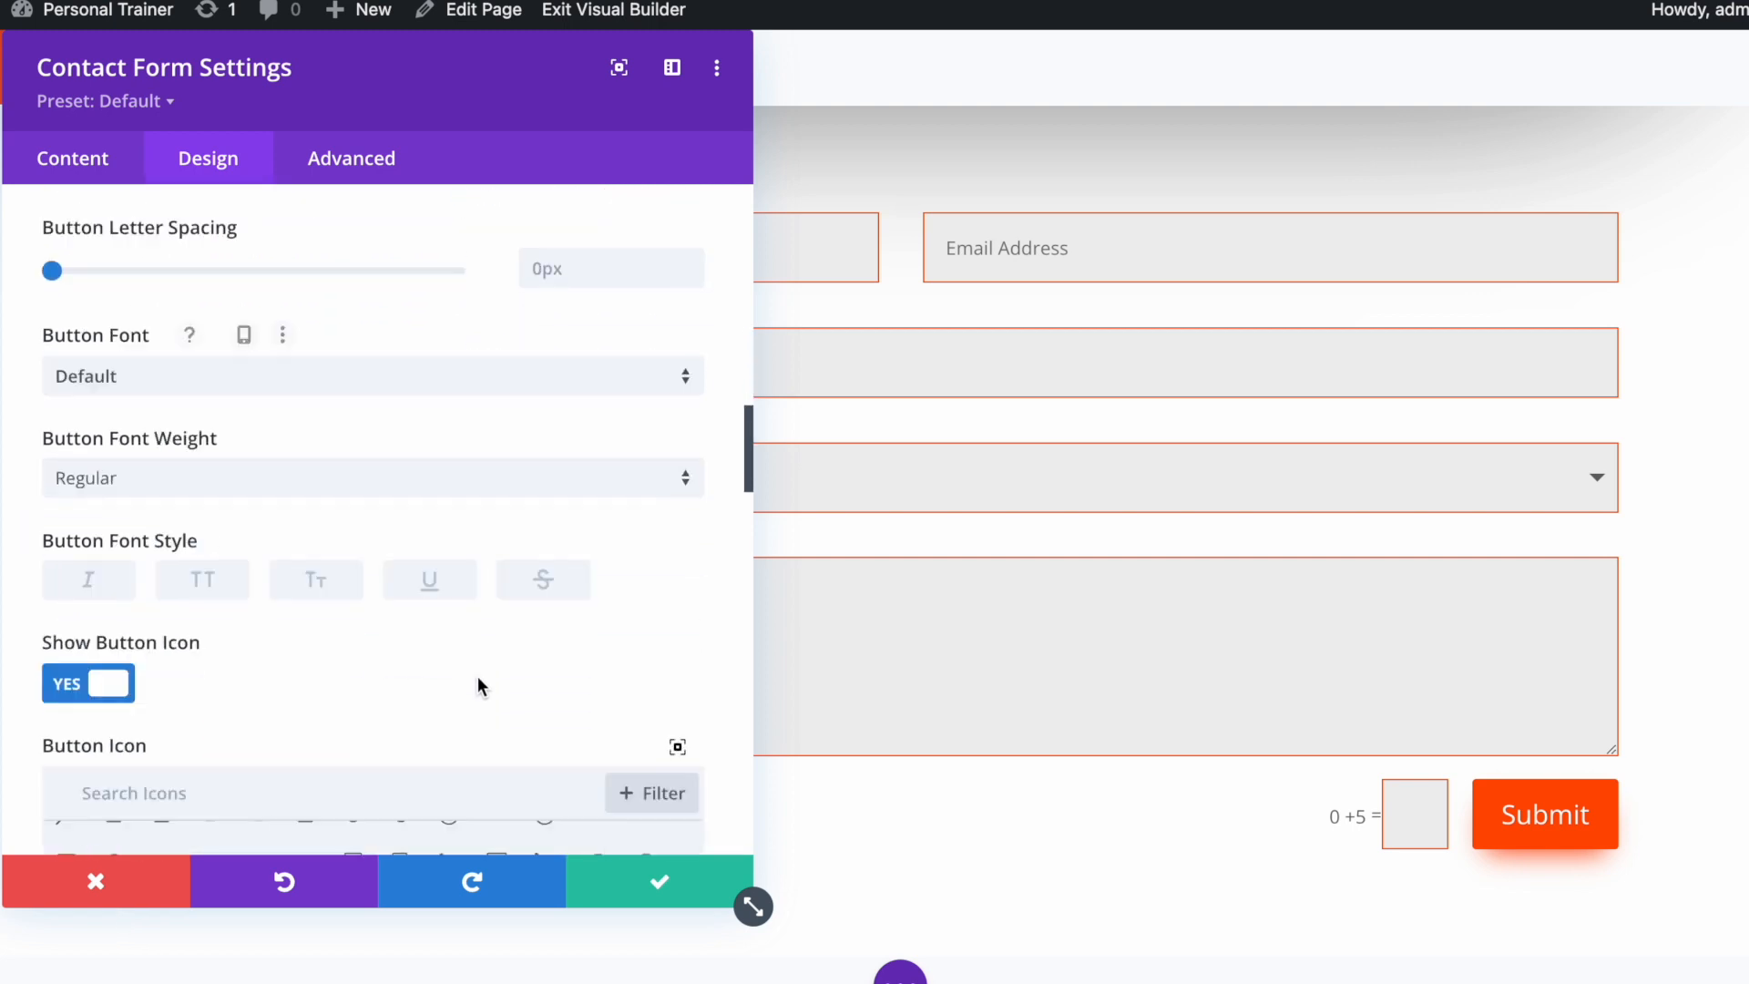
scroll(478, 677, down, 15)
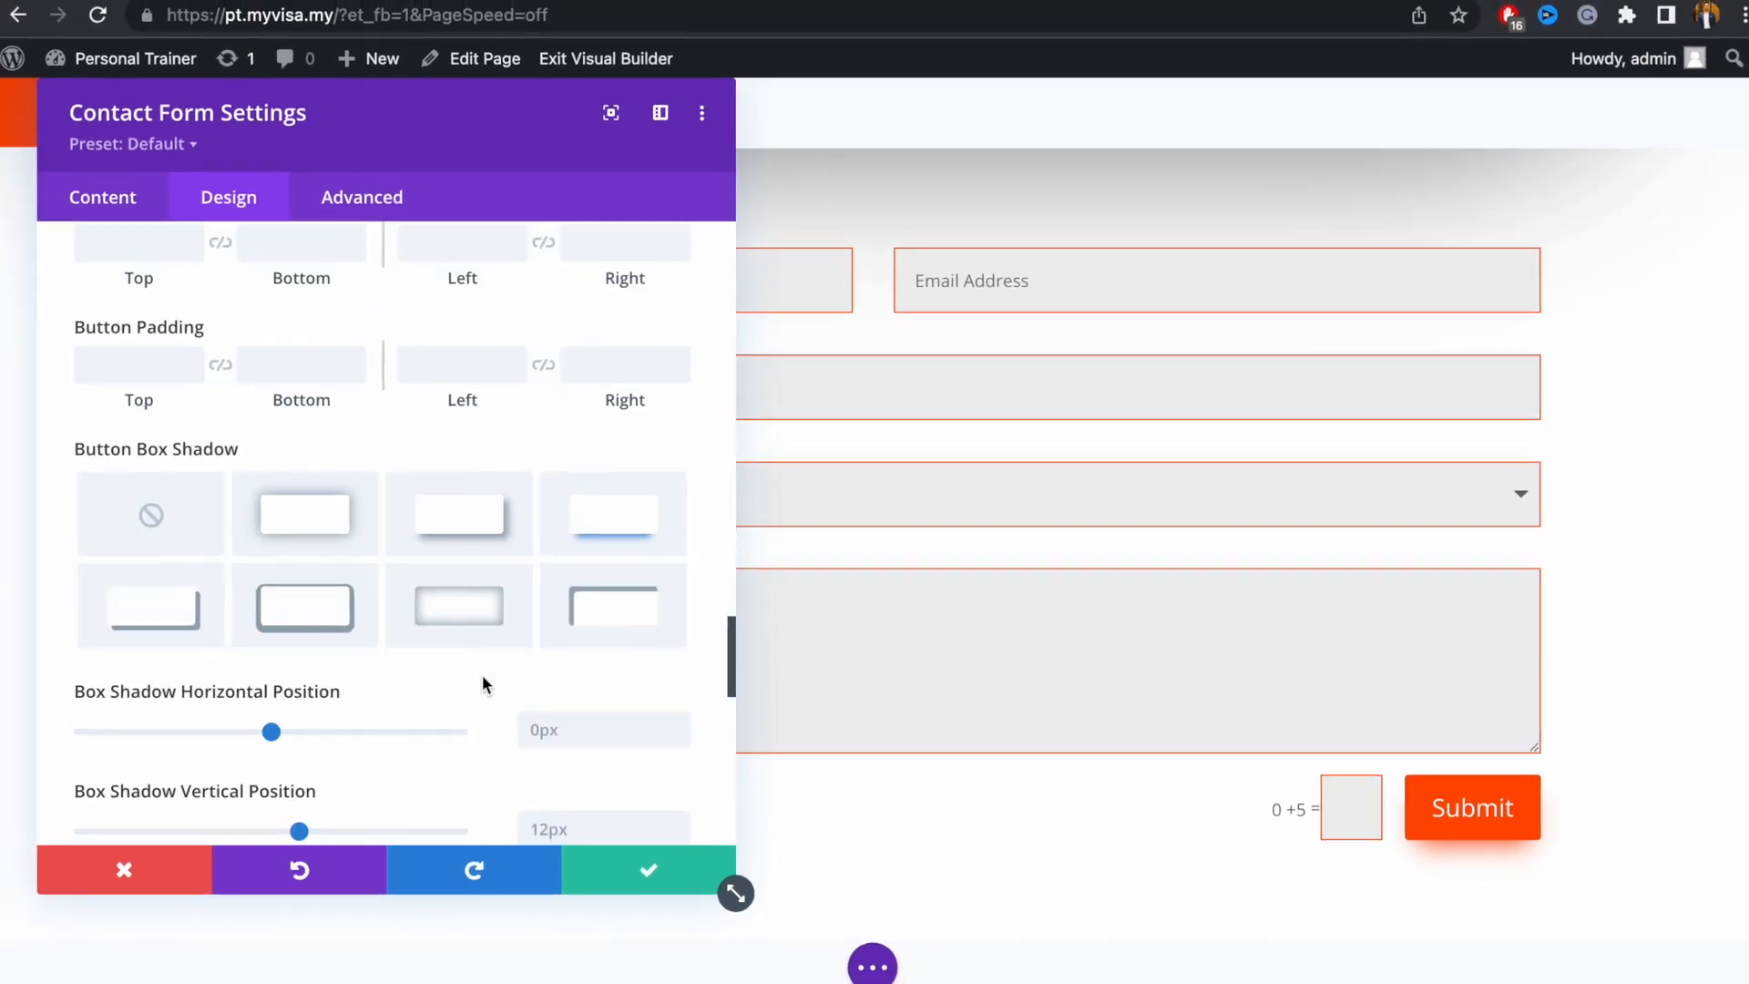
scroll(483, 683, down, 5)
click(657, 870)
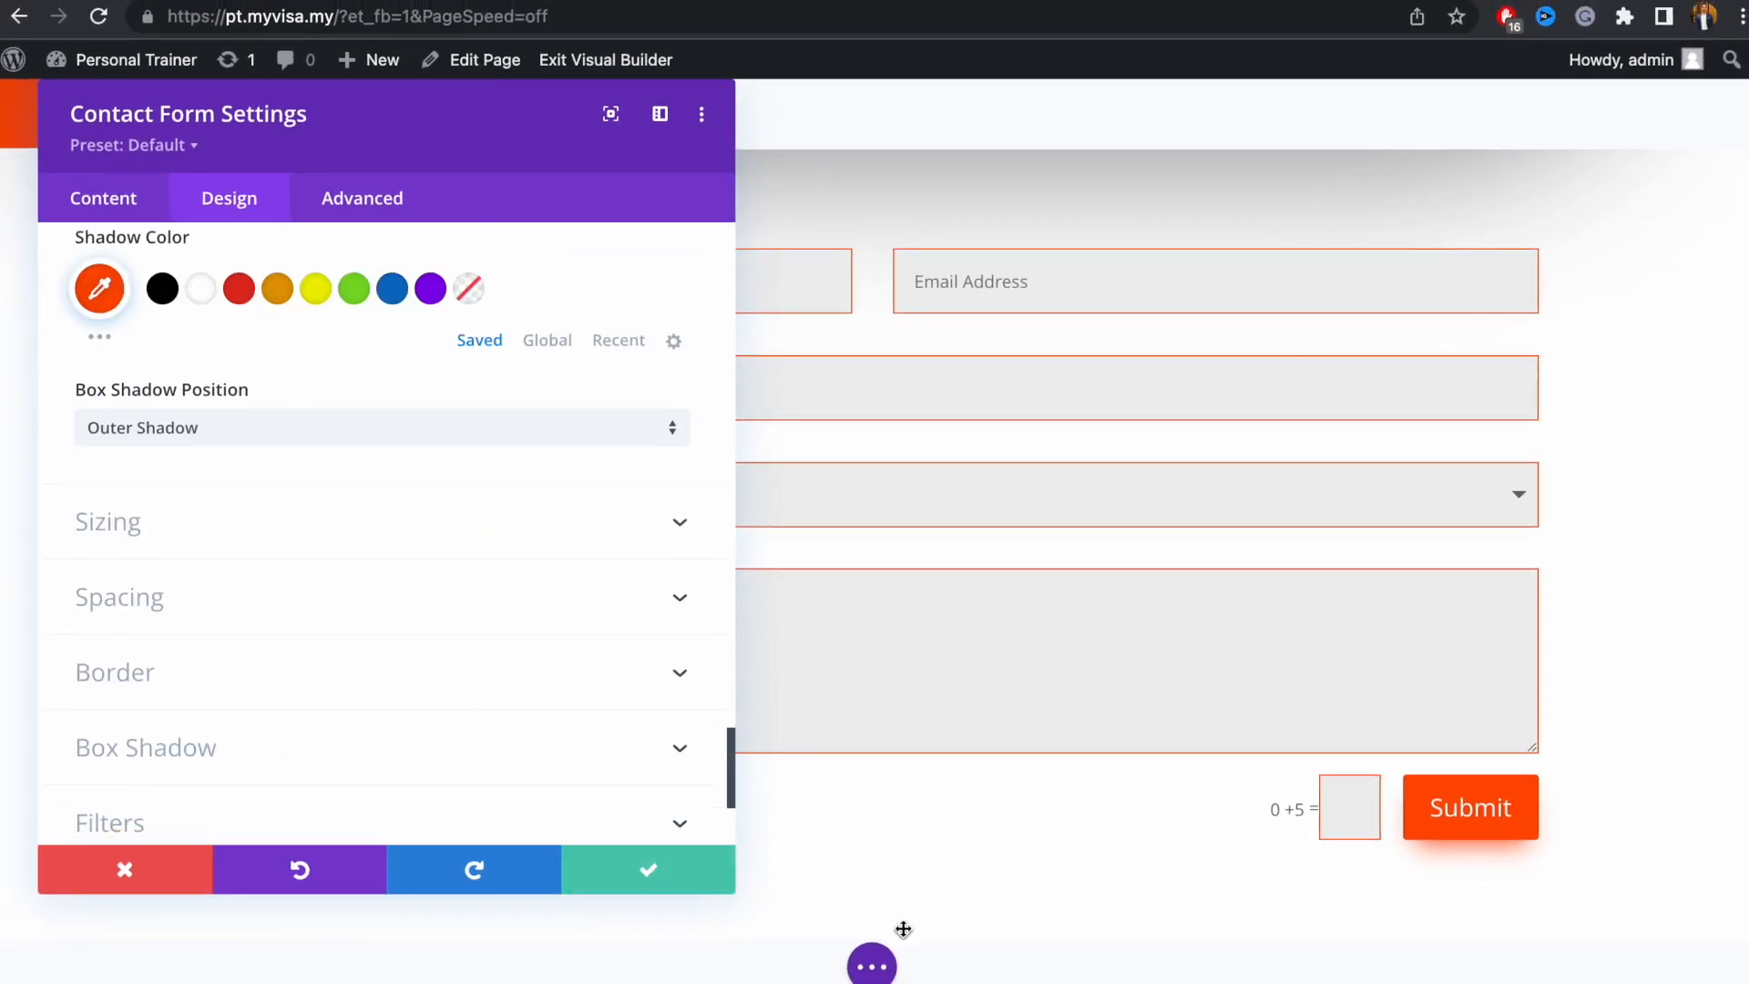
click(875, 969)
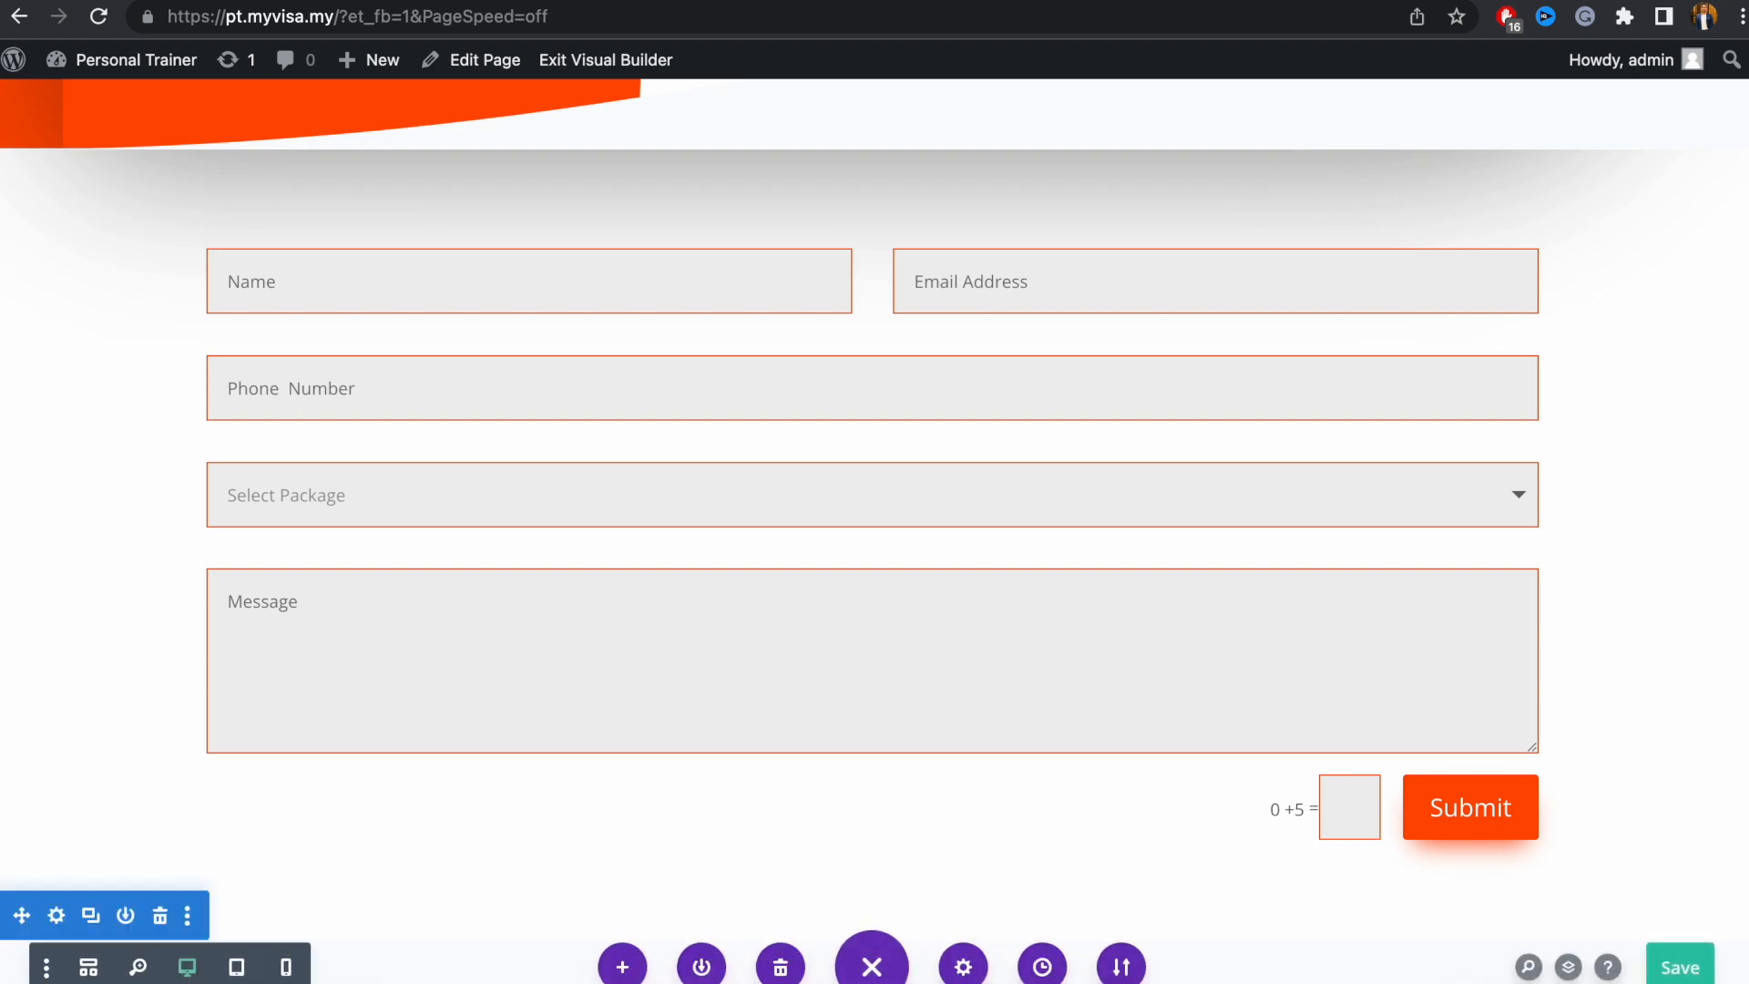
Save the page, then enter 'contact Us' as the contact form's title
click(1673, 974)
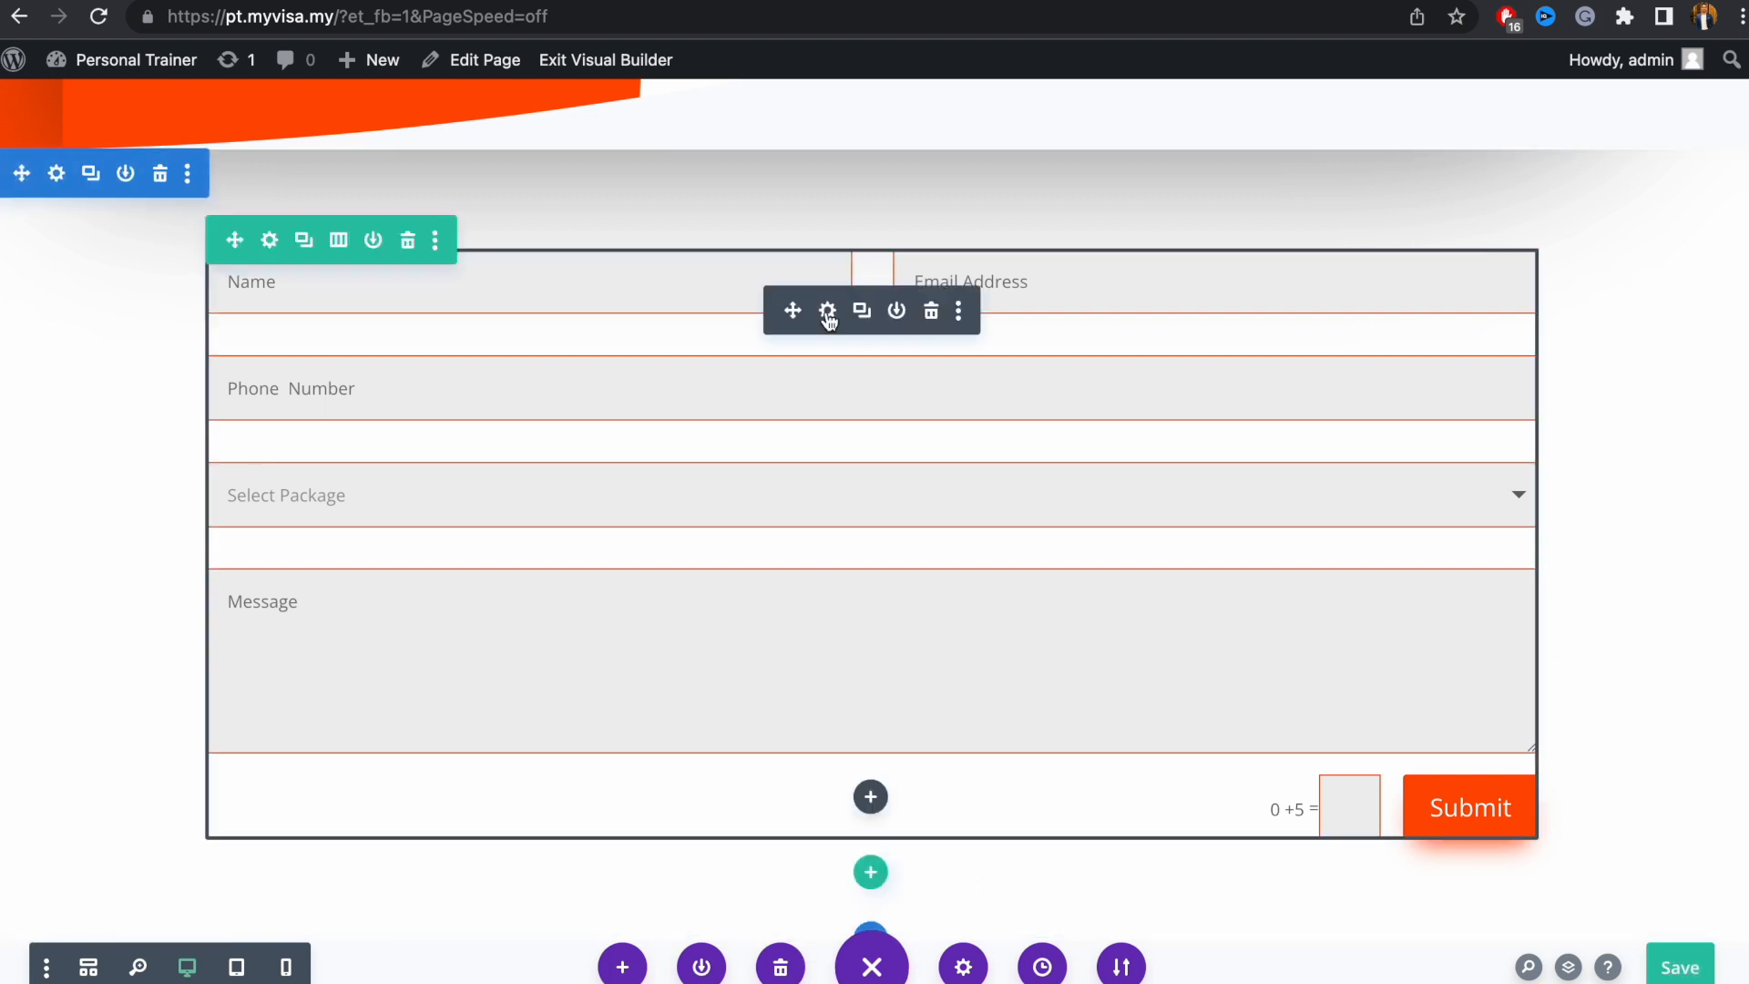
click(824, 310)
drag(434, 160, 1224, 103)
scroll(1113, 730, down, 5)
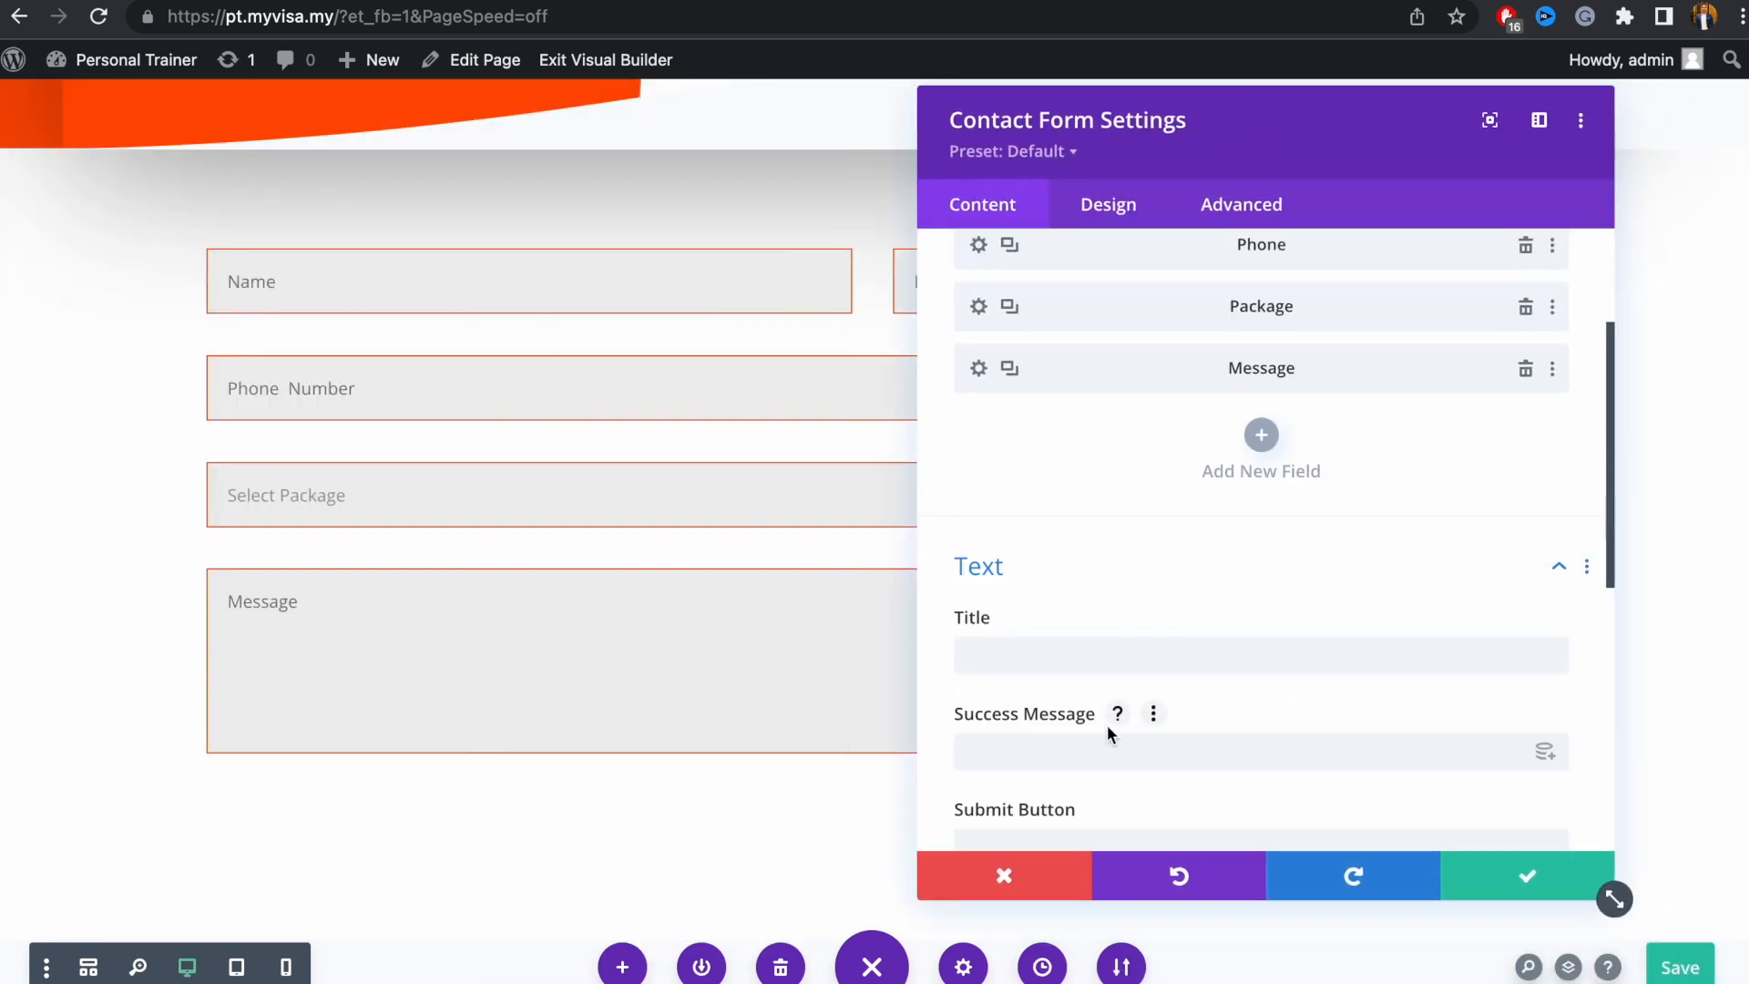
click(1093, 596)
text(conta)
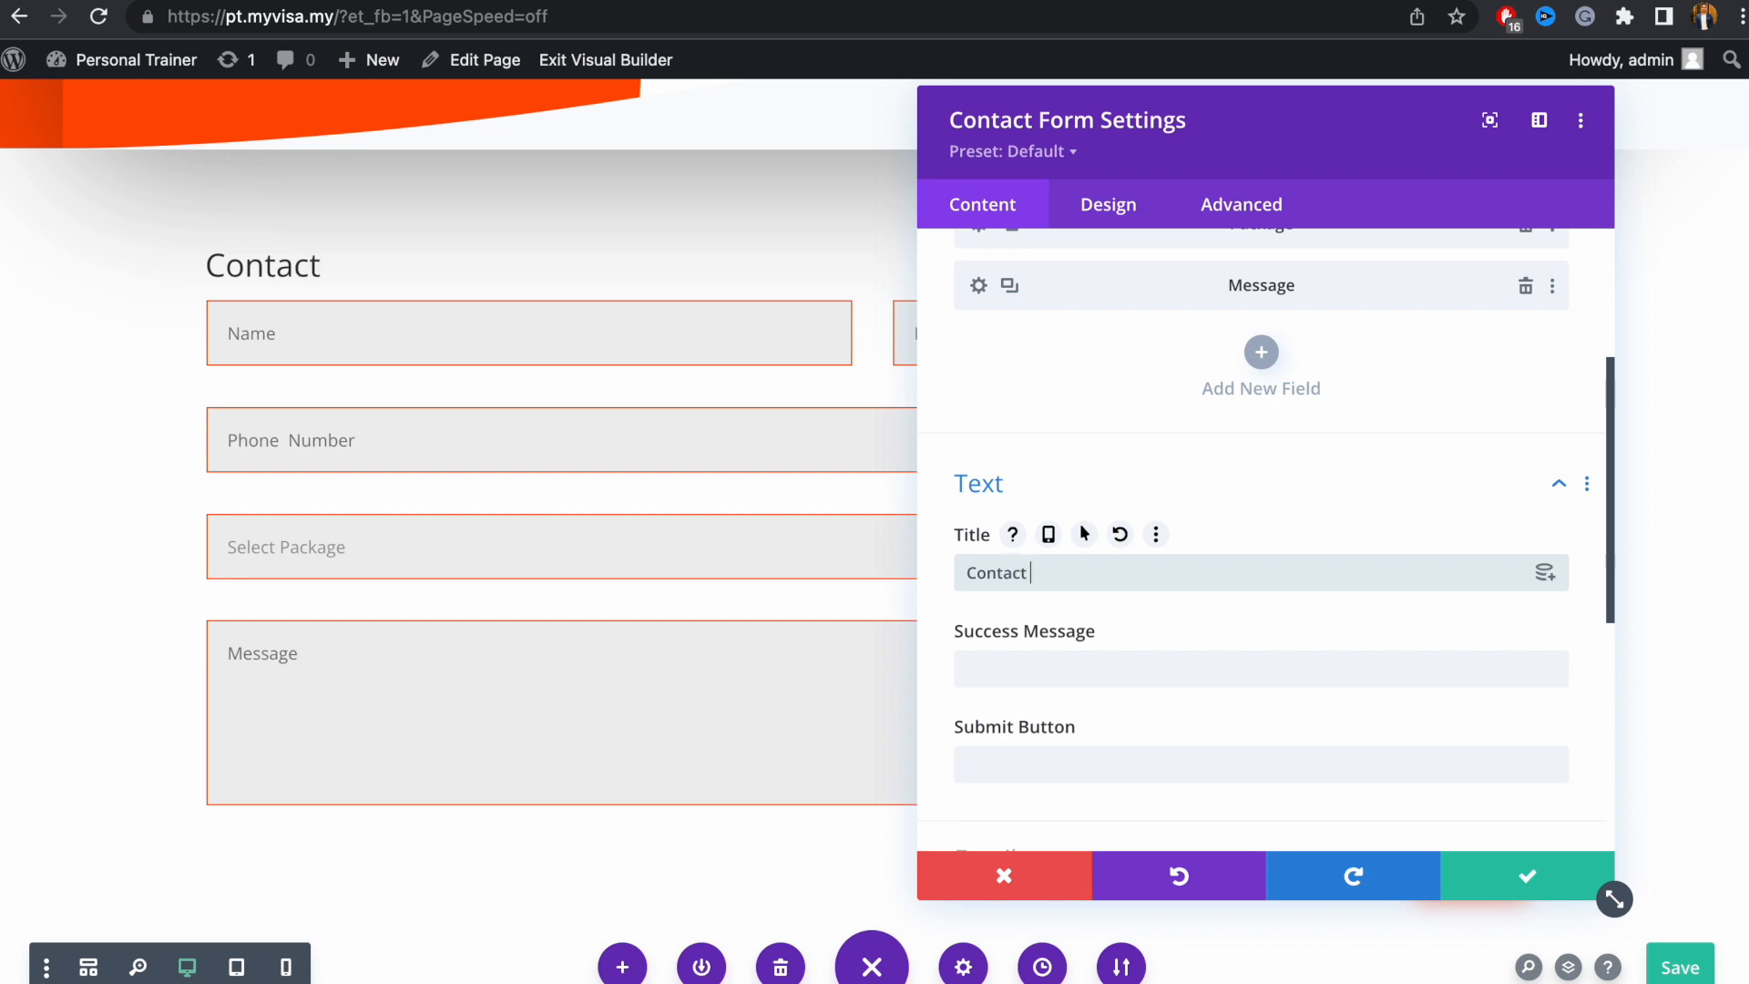
text(ct Us)
scroll(1144, 714, down, 6)
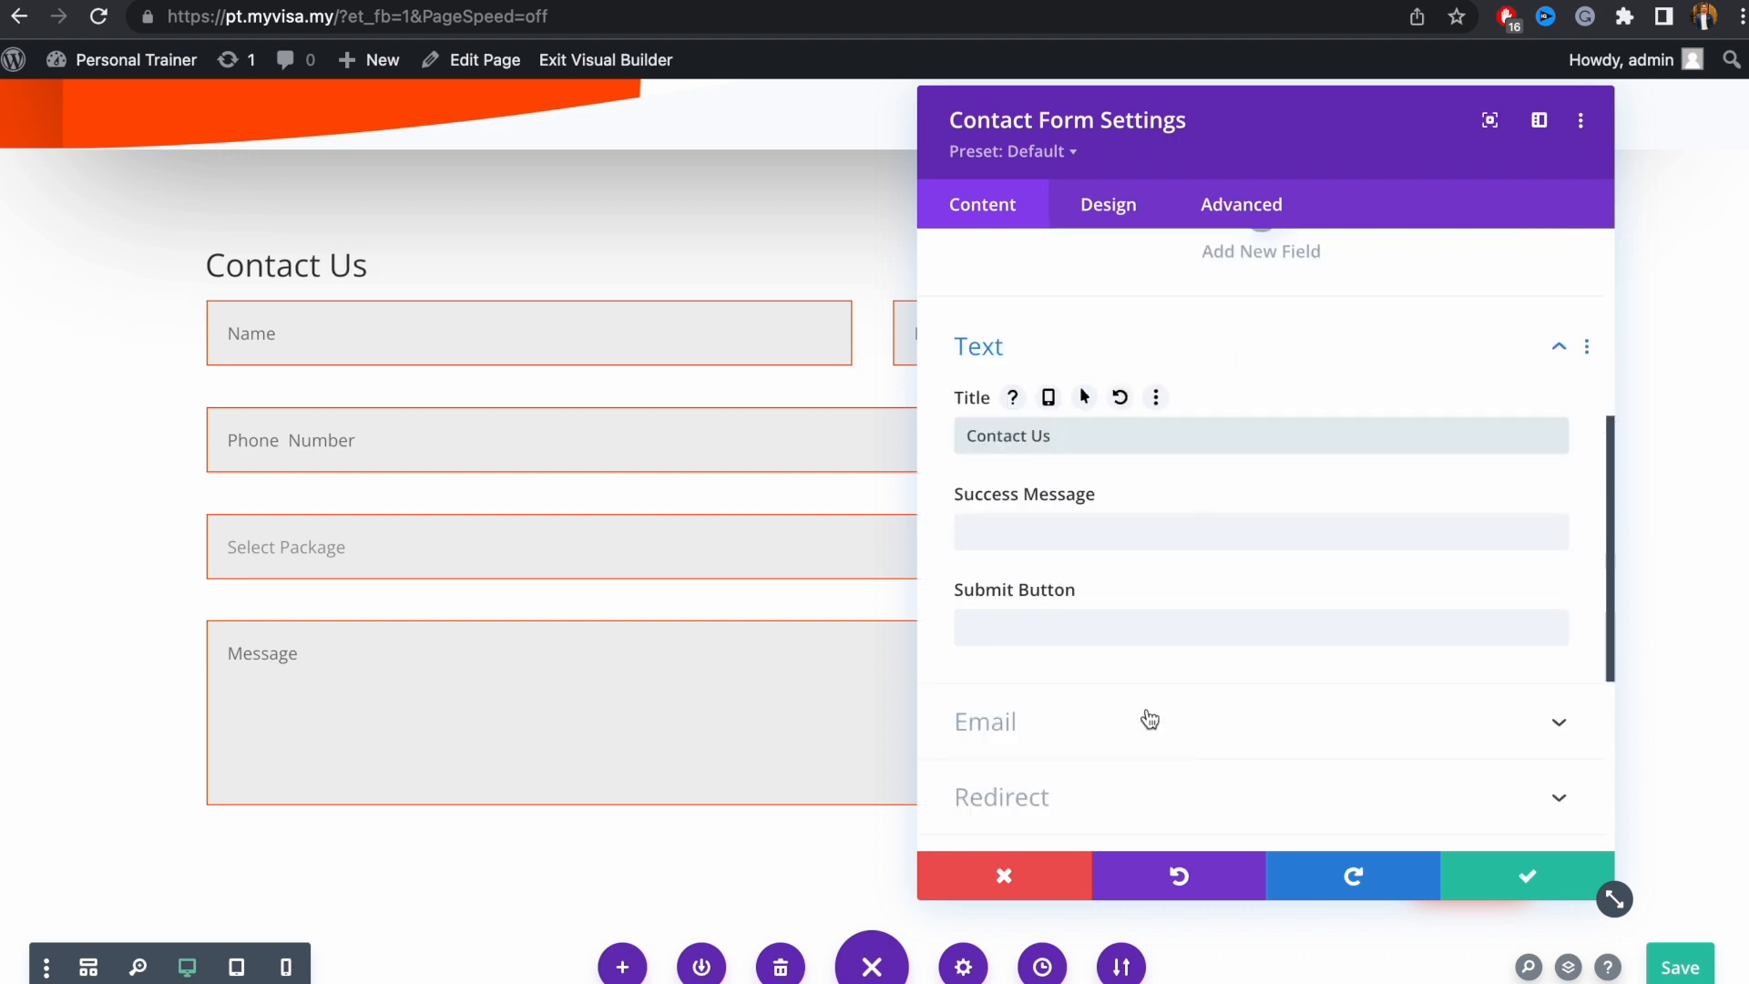
click(1078, 352)
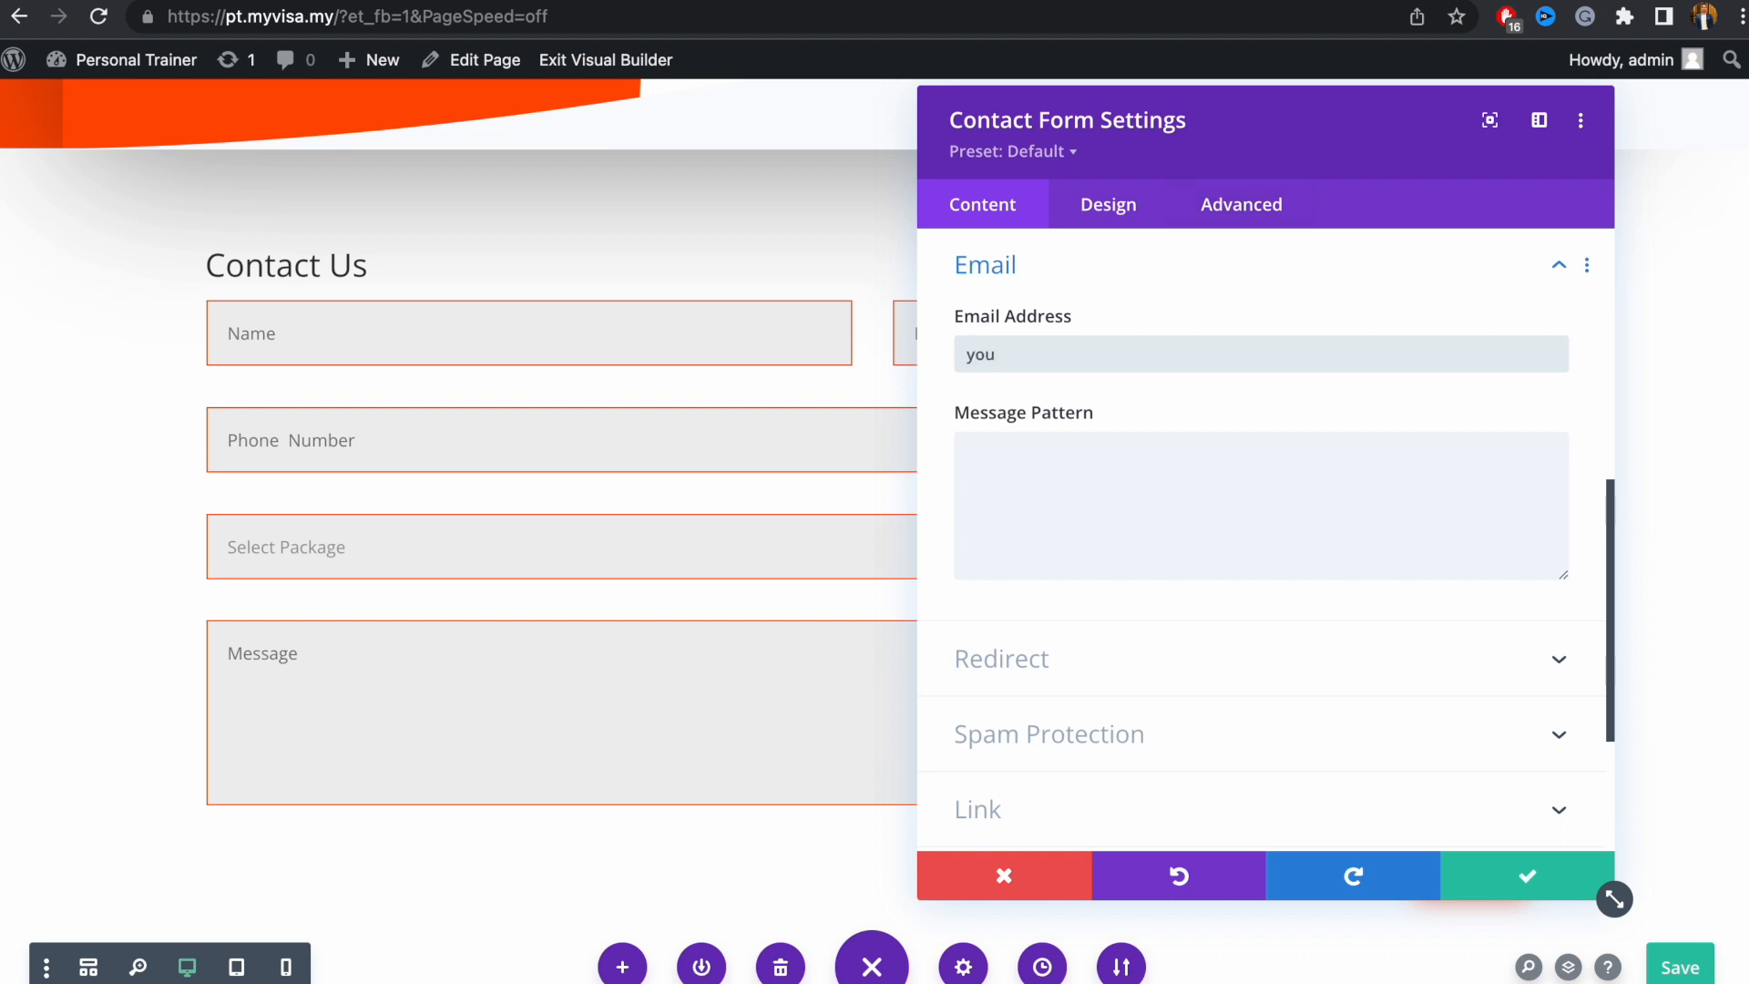
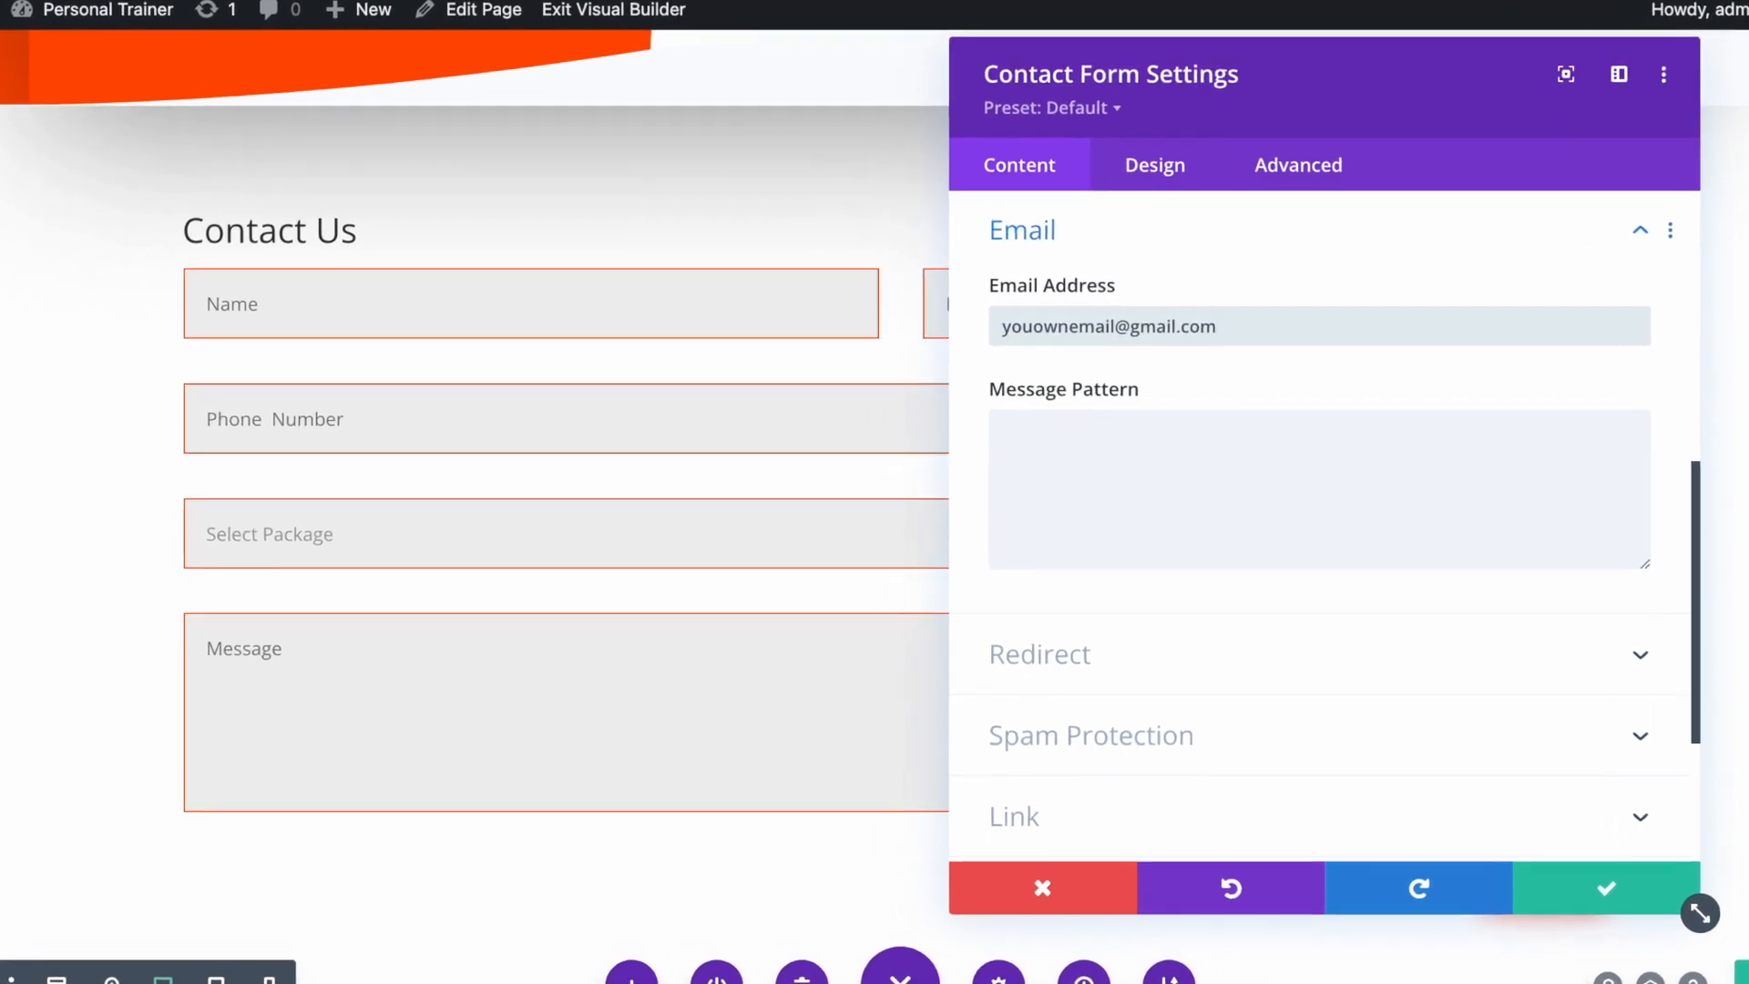
Enter the recipient e-mail address and read the Message Pattern help on the %%field_id%% format
click(1091, 475)
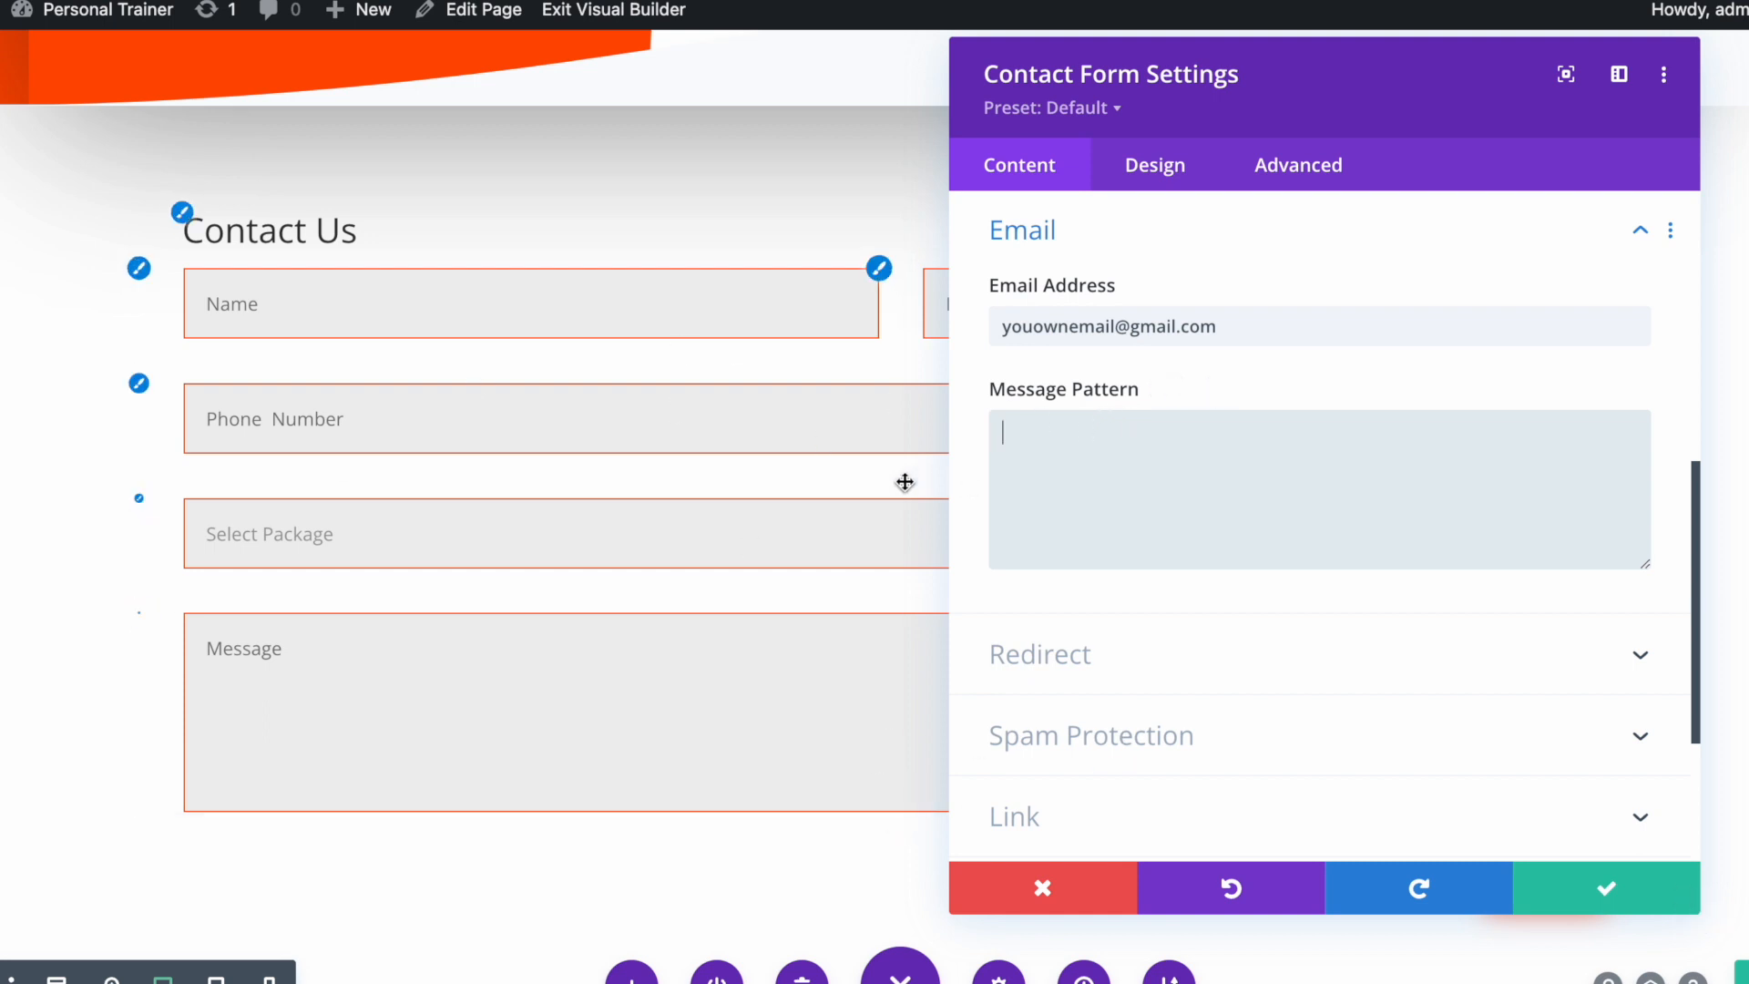
click(1166, 401)
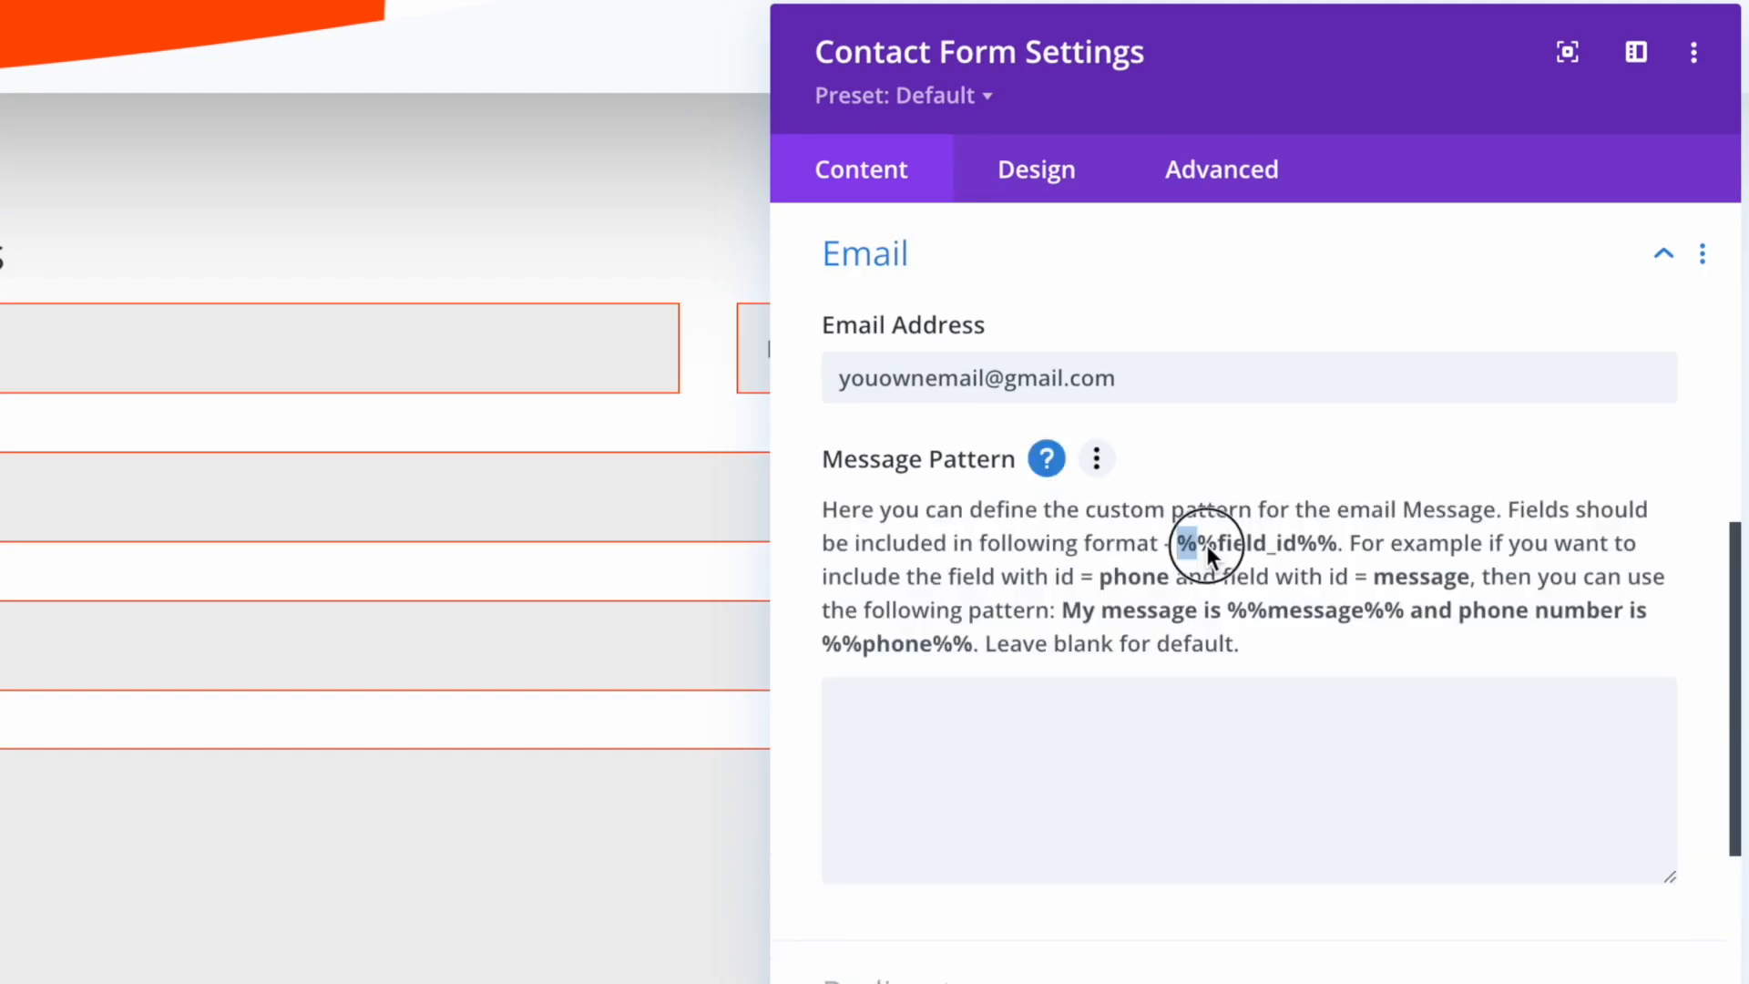
drag(1259, 548, 1336, 550)
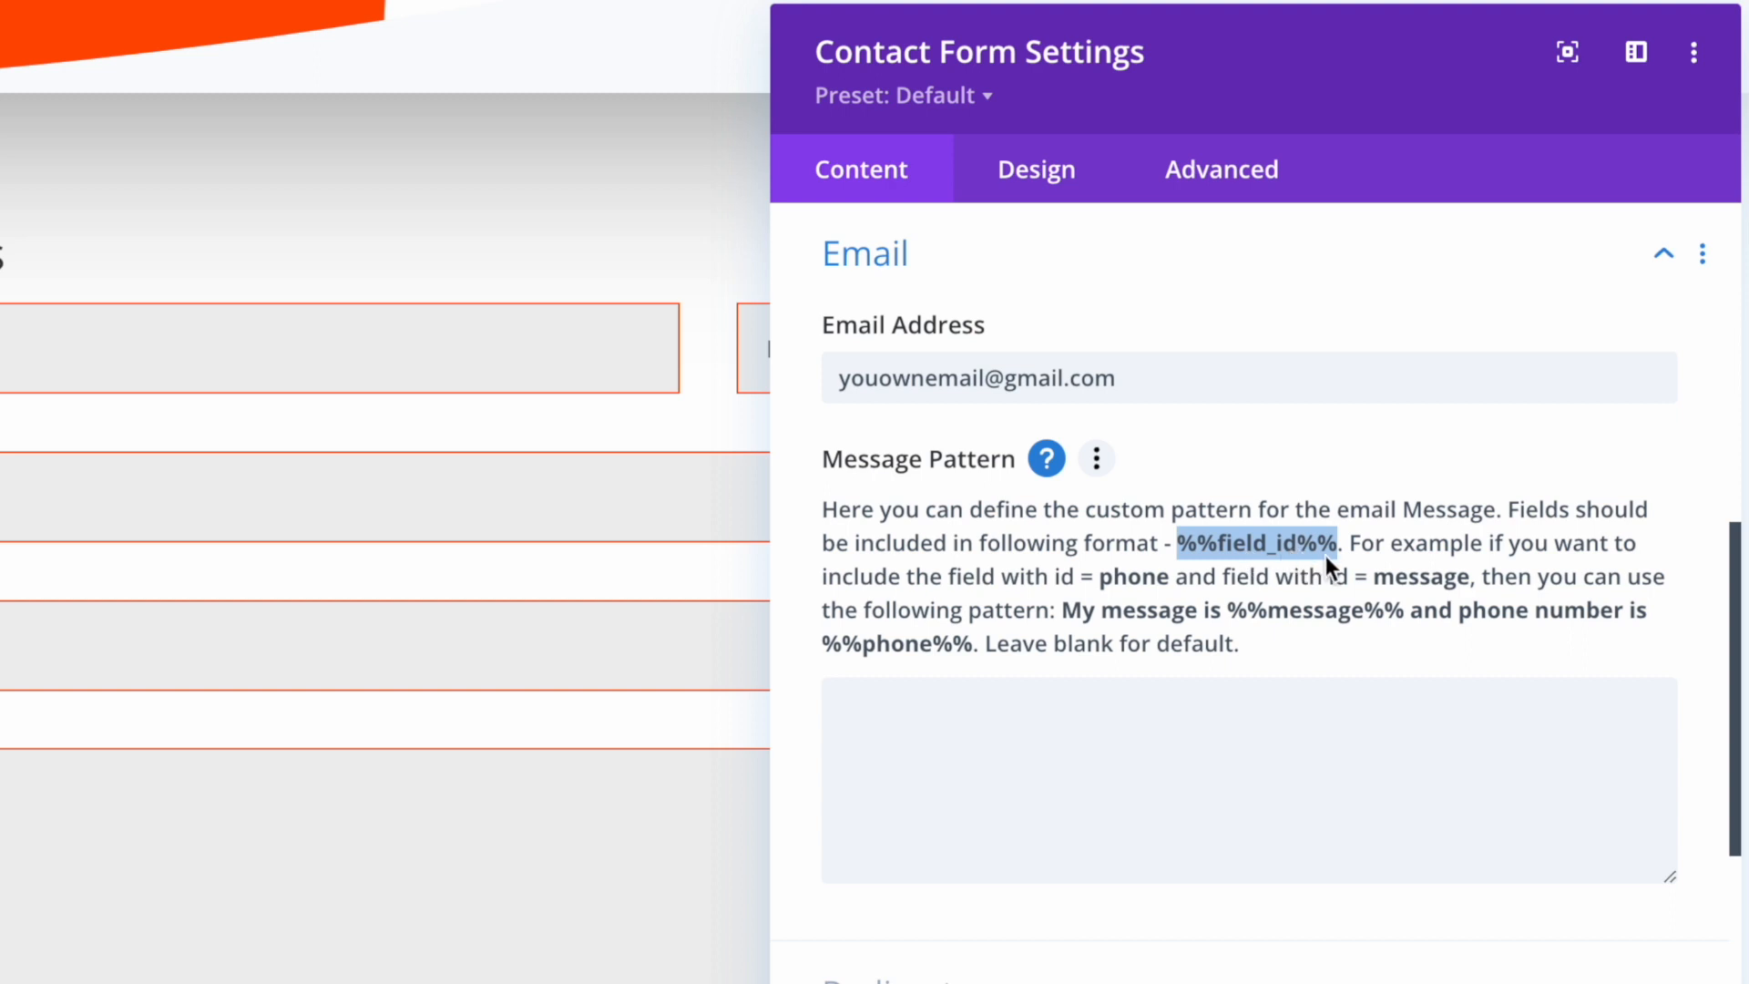
drag(1363, 545, 1090, 597)
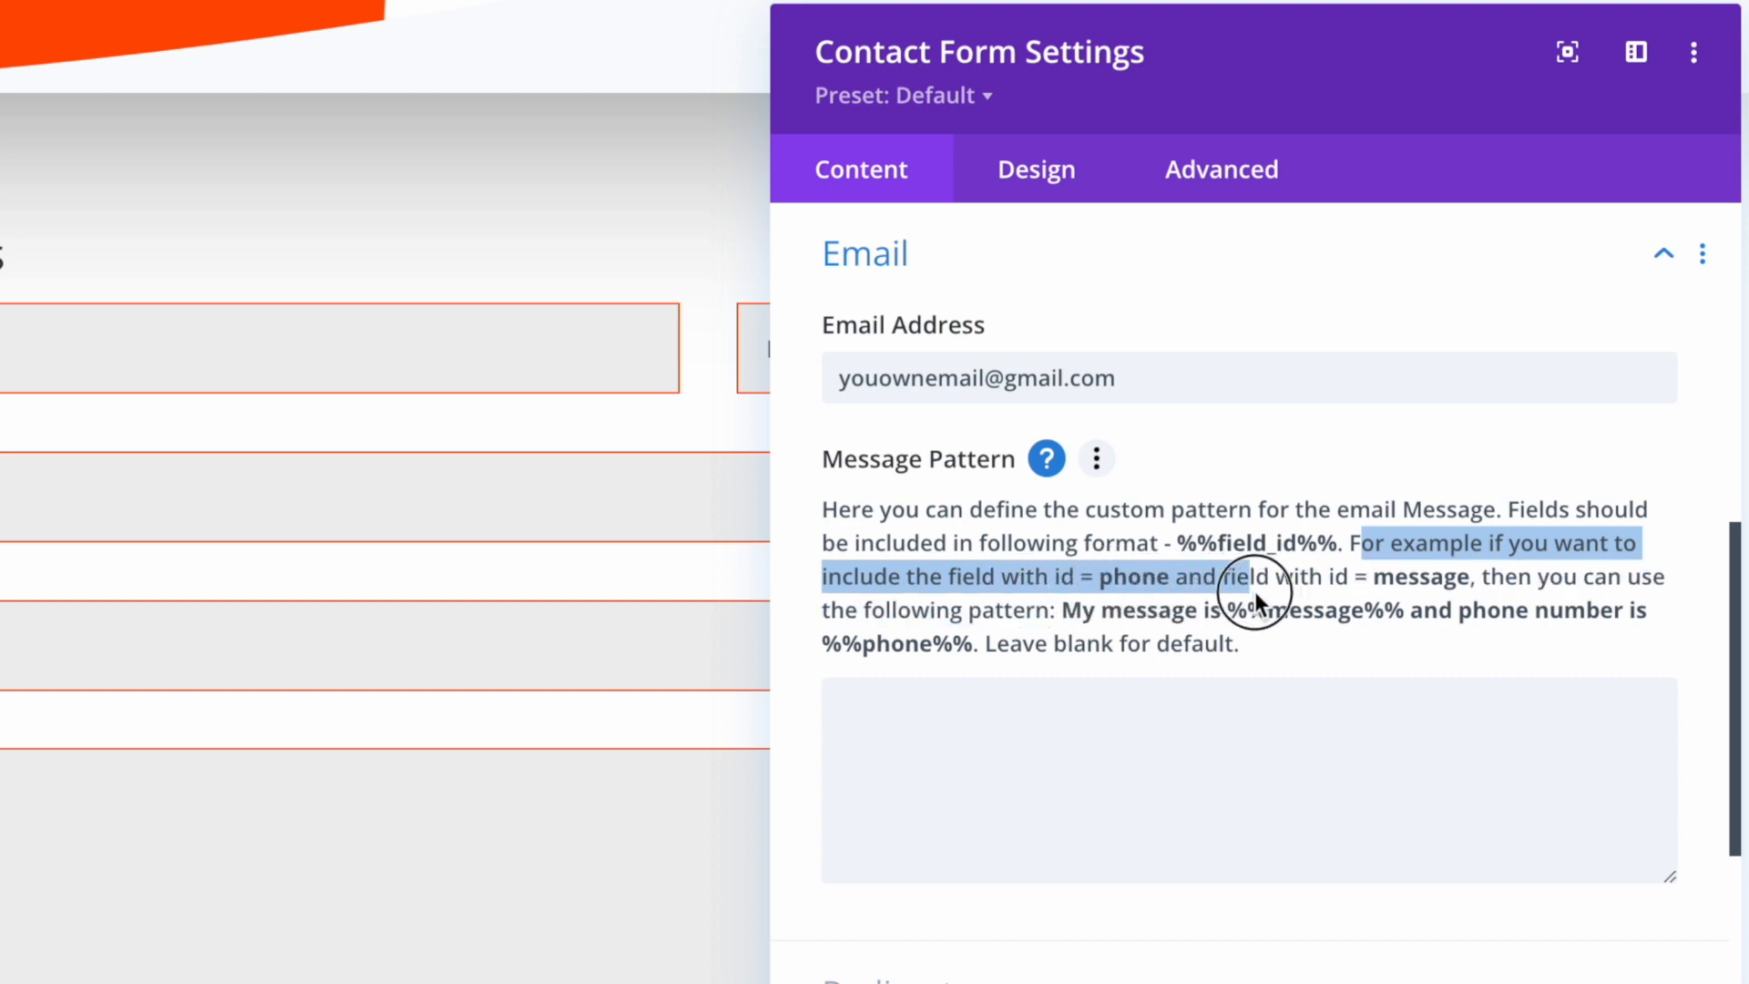
drag(1386, 592, 1153, 614)
click(1004, 762)
text(T)
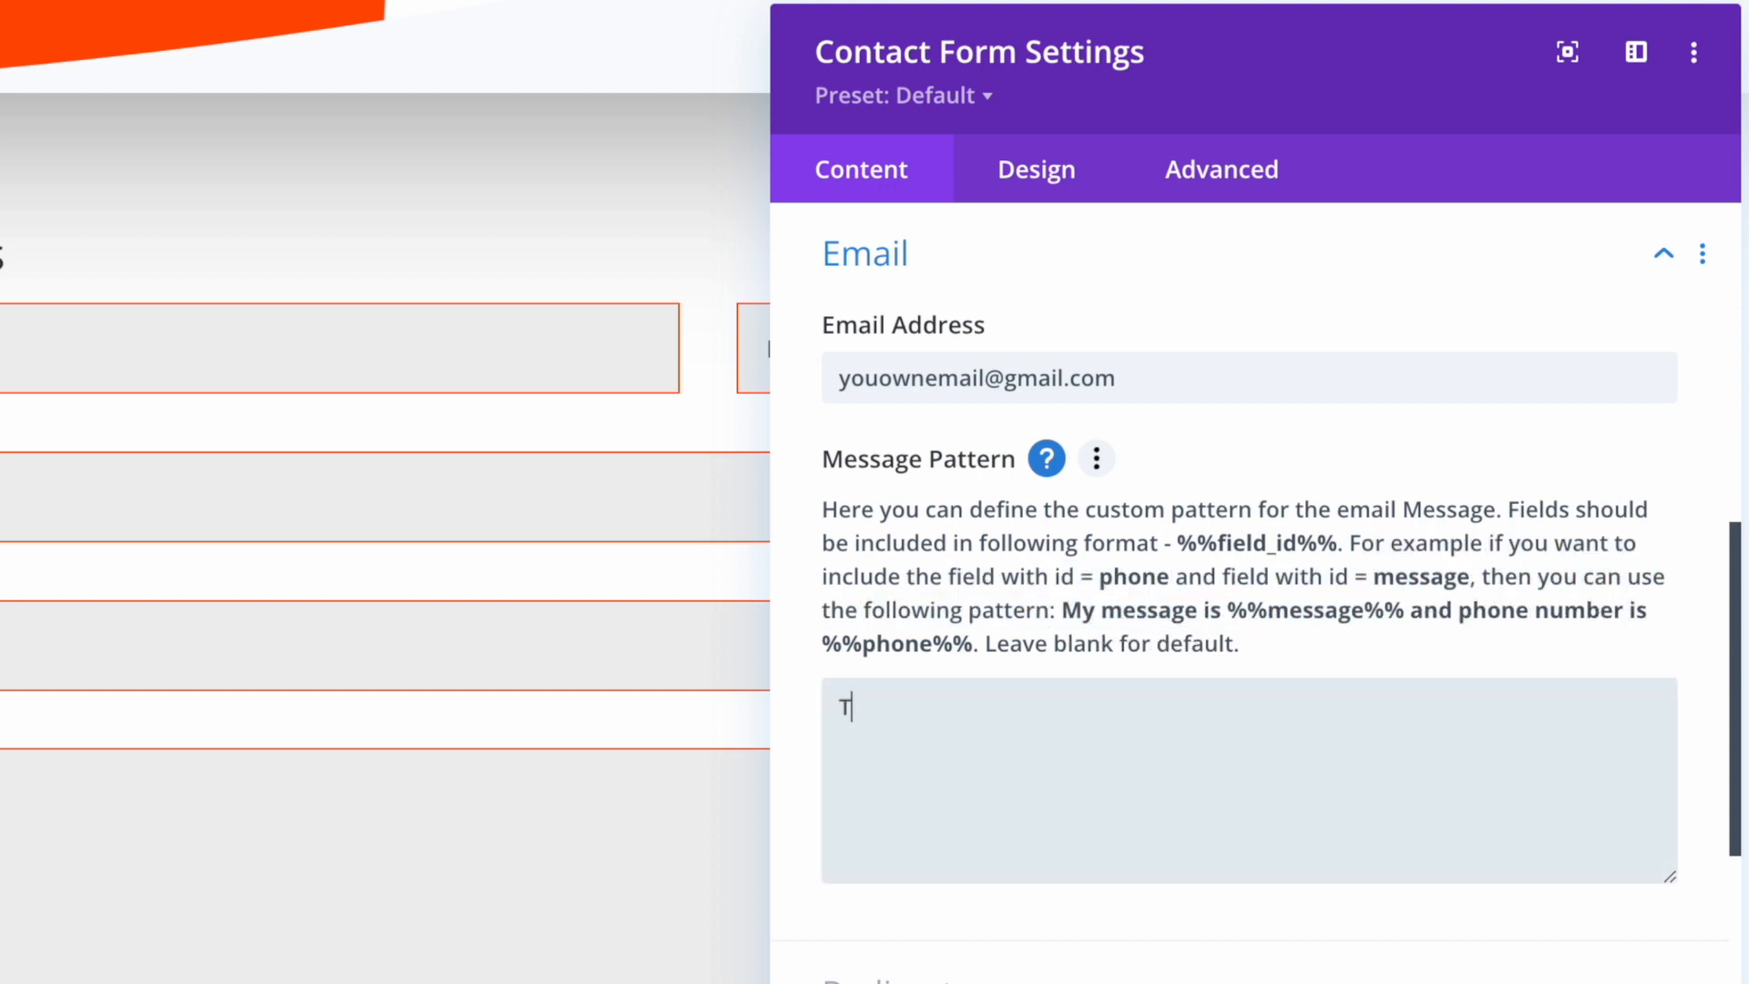
text(h)
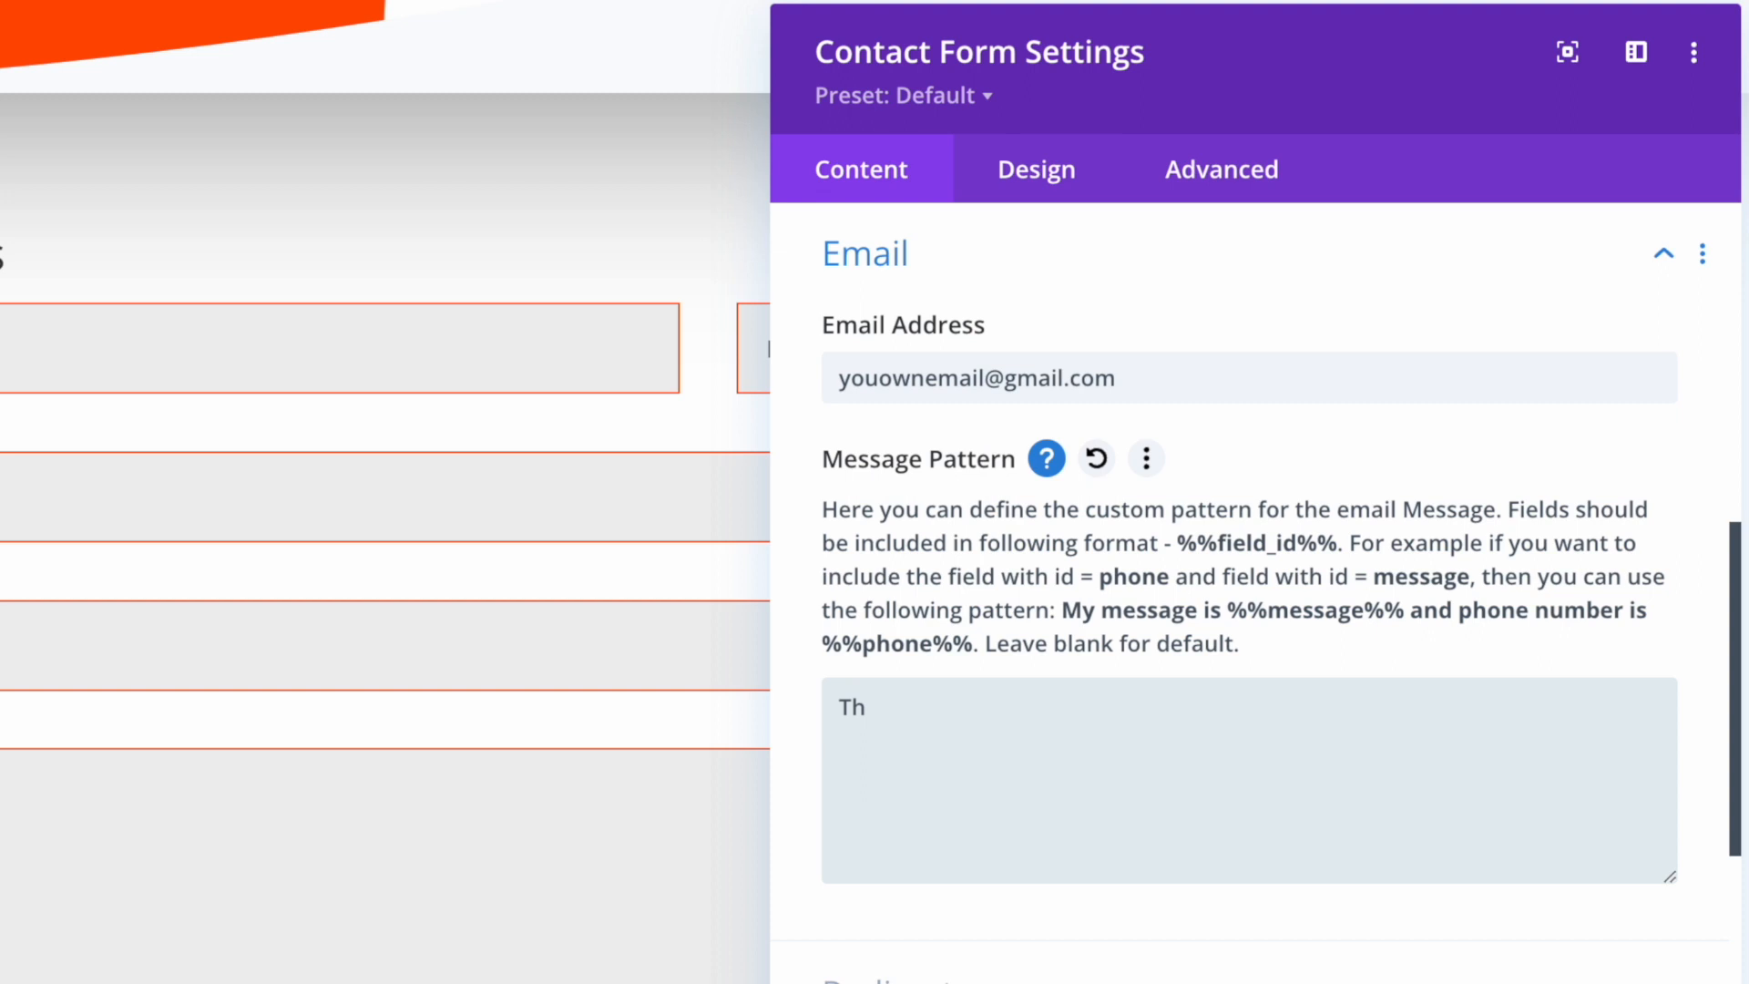
text(mail is from www.)
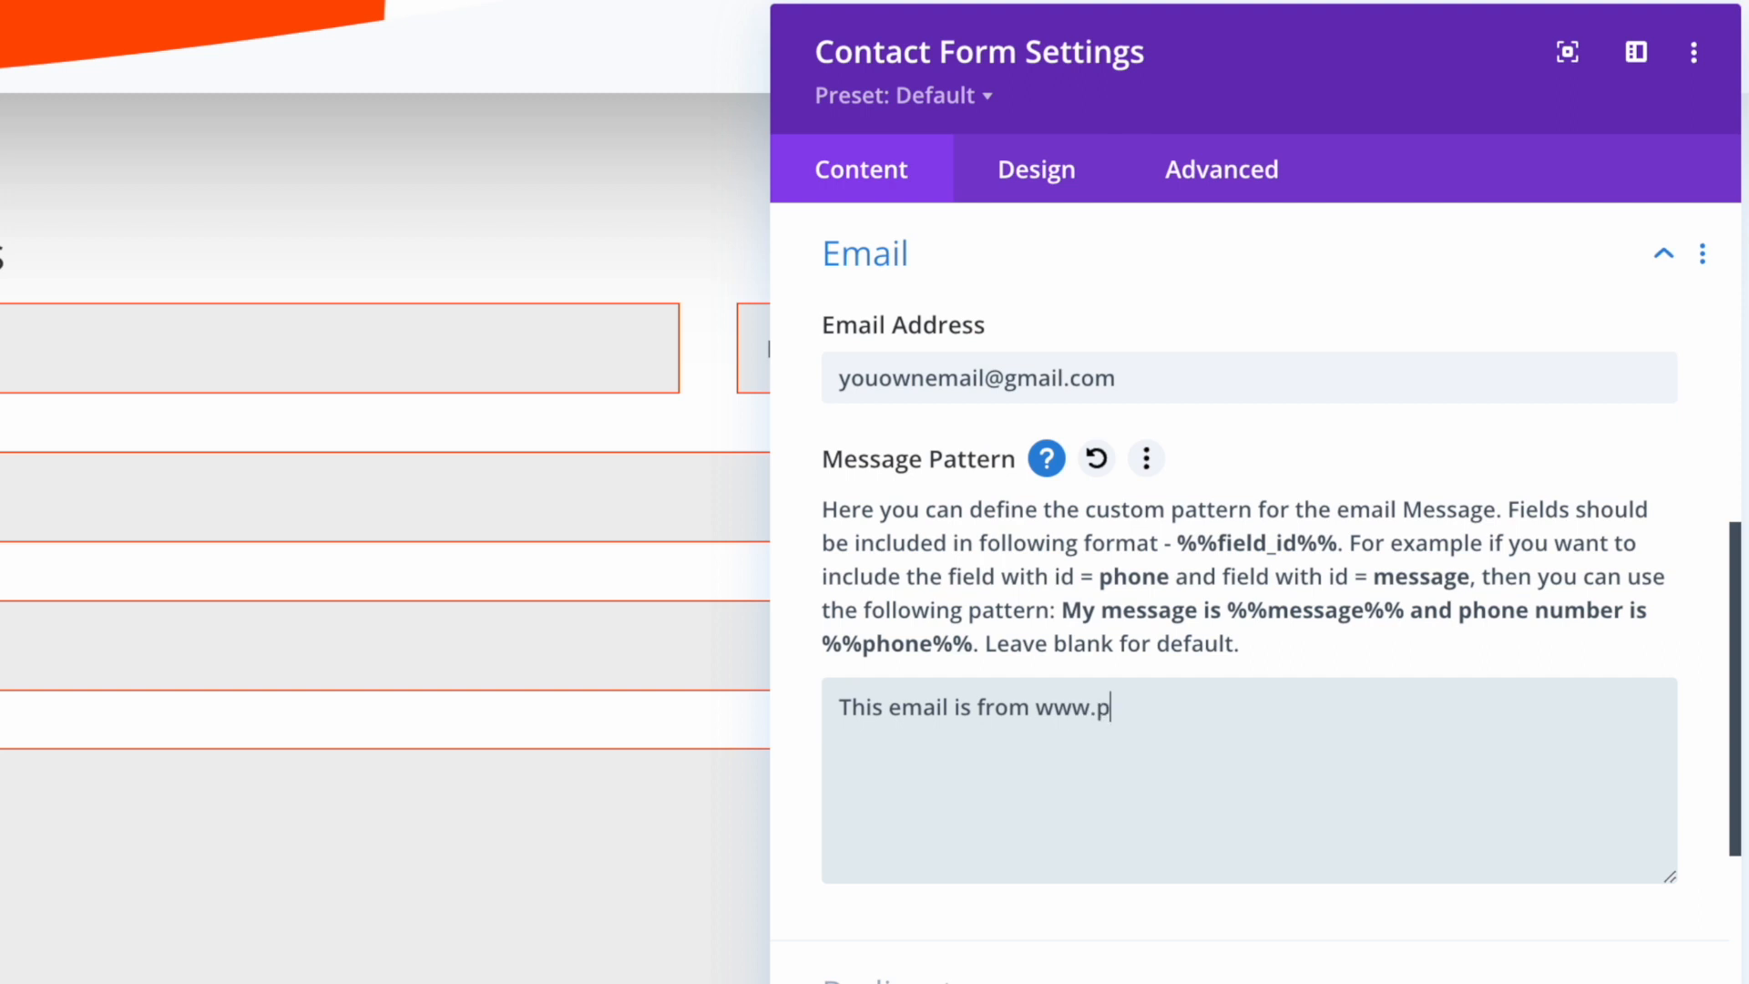
text(pt.myvisa.my Web)
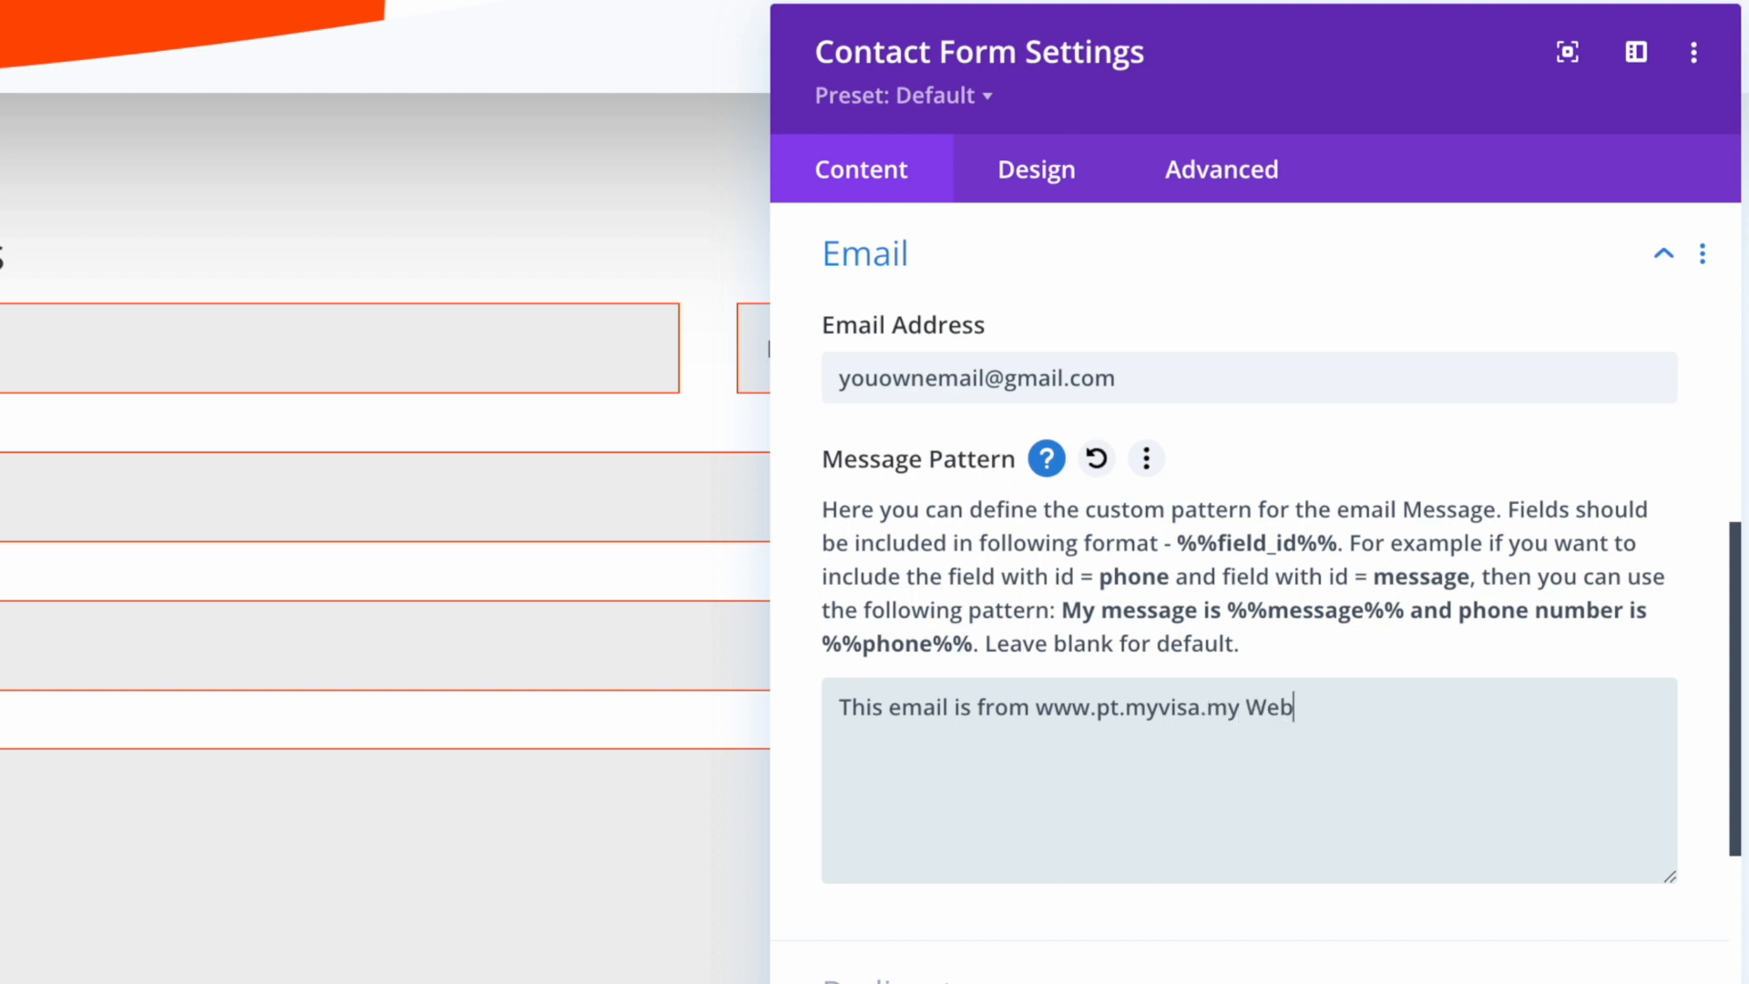
text(ite)
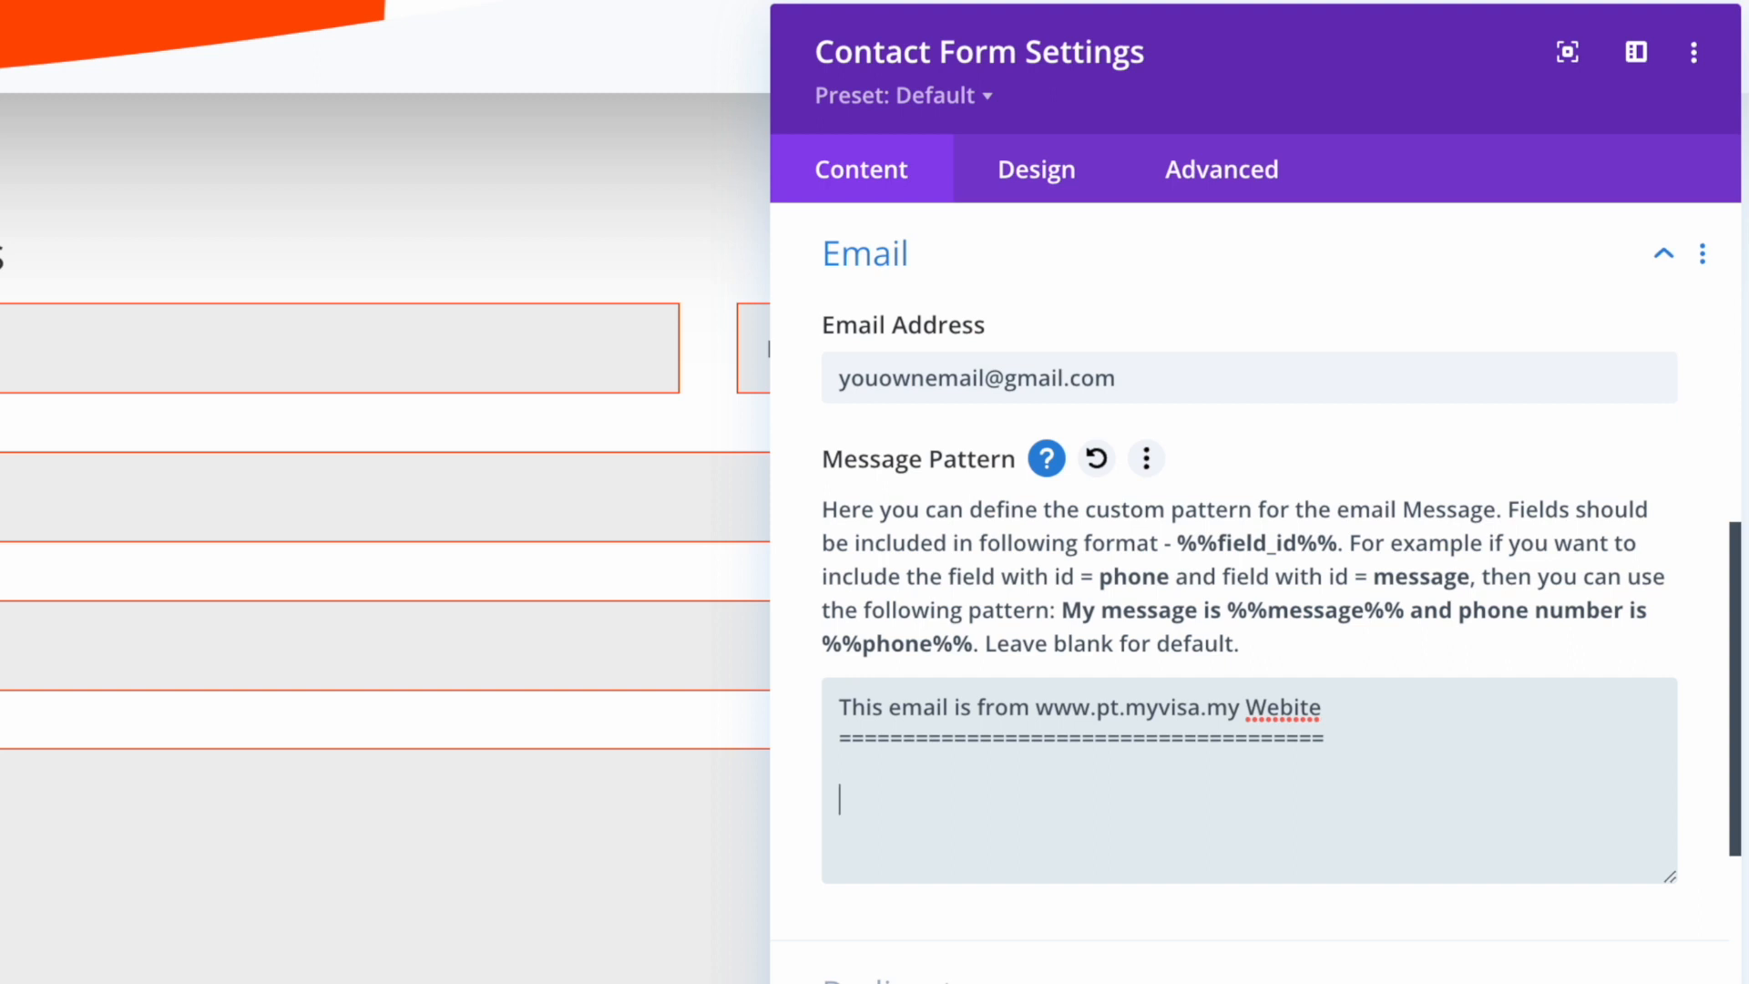
text(Visitor Details:)
key(Return)
text(Name:)
key(Return)
text(Emai)
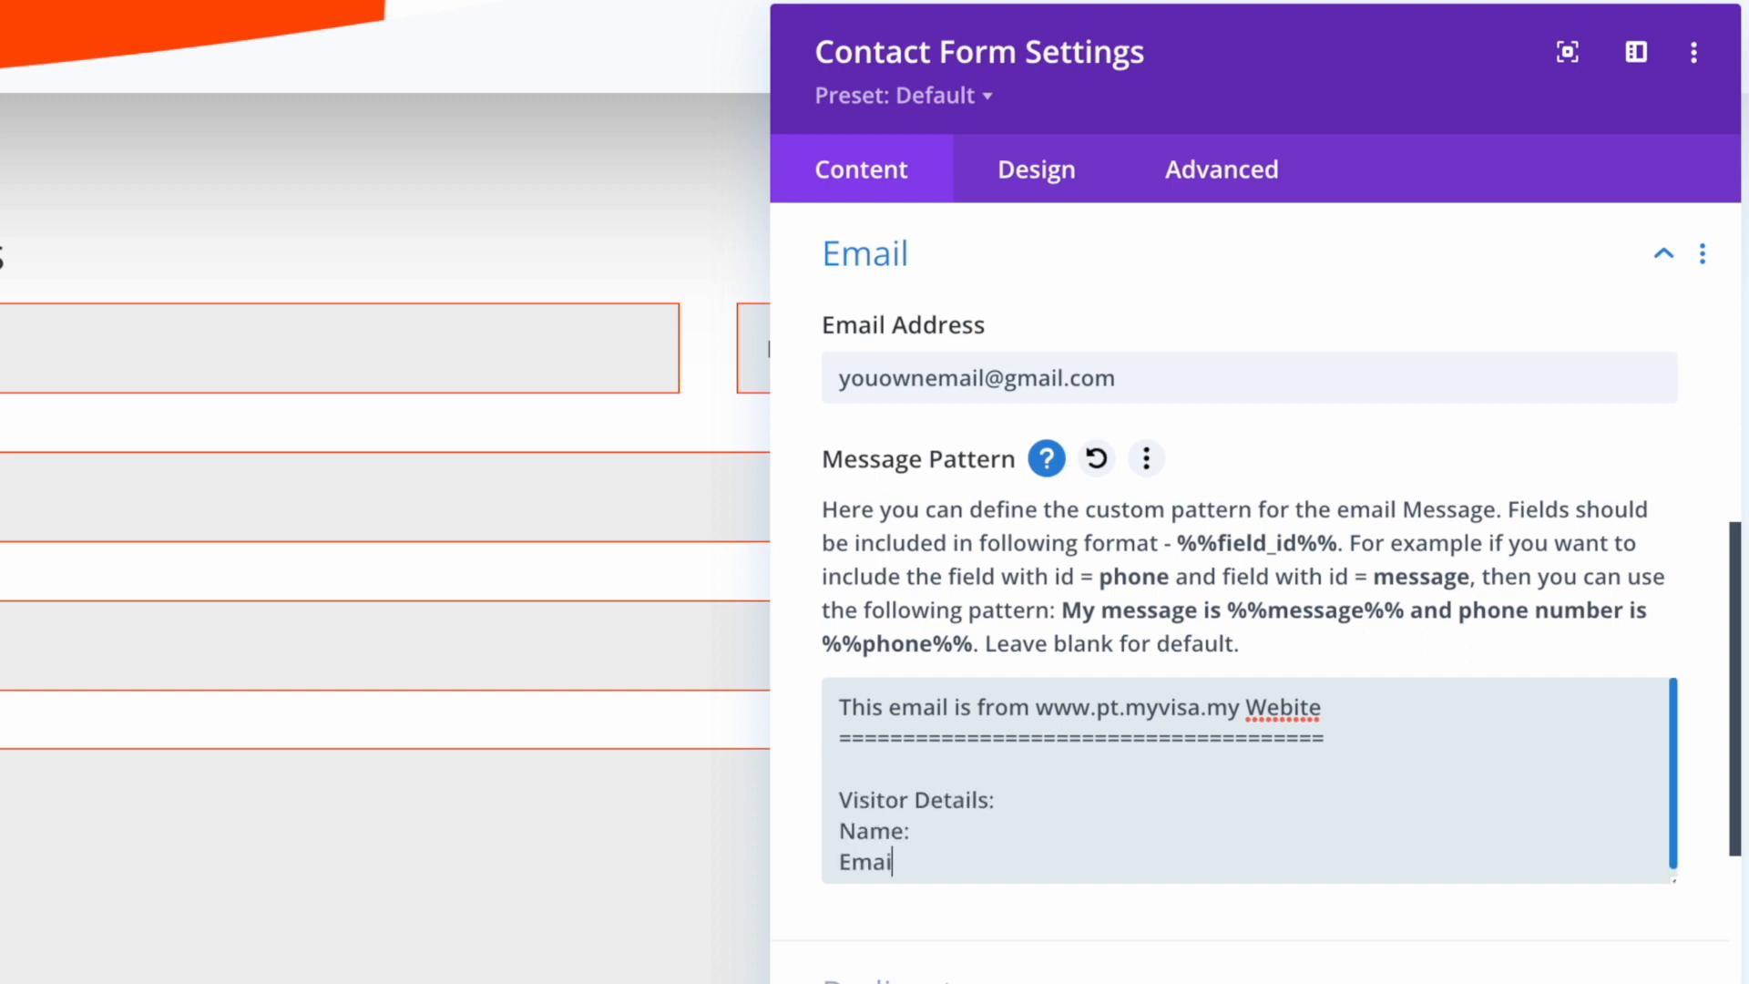
text(l:)
key(Return)
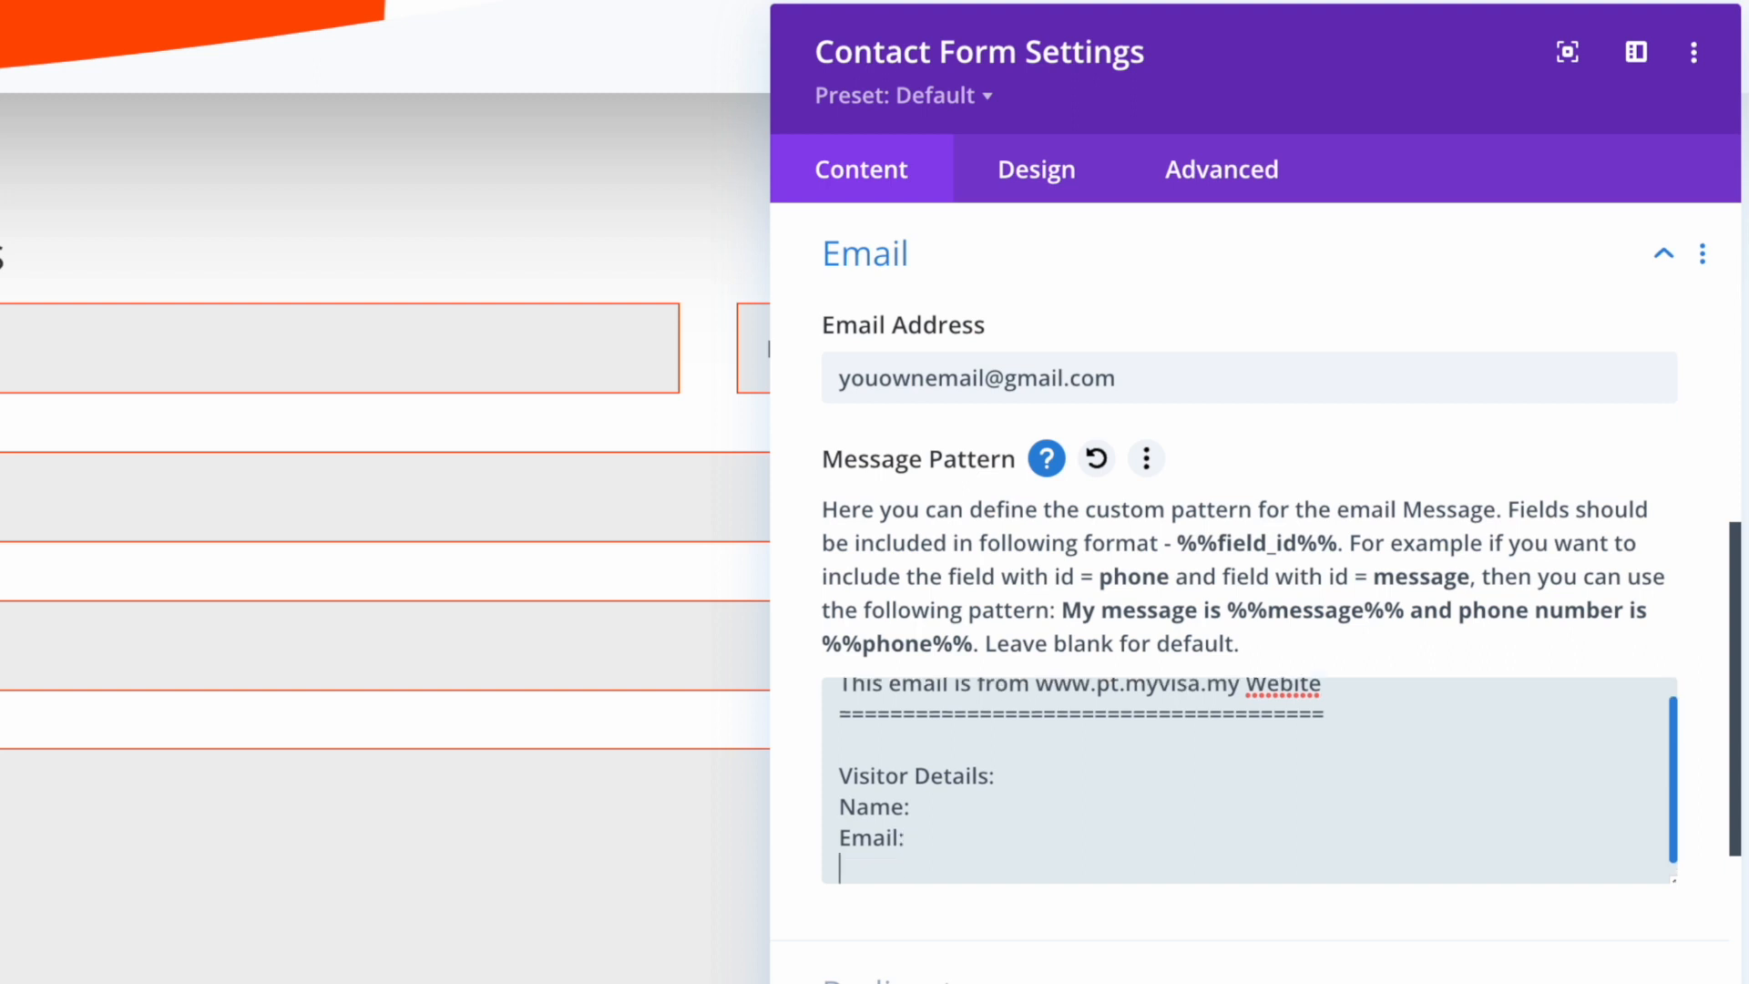
text(Phone Number:)
key(Return)
text(Pack)
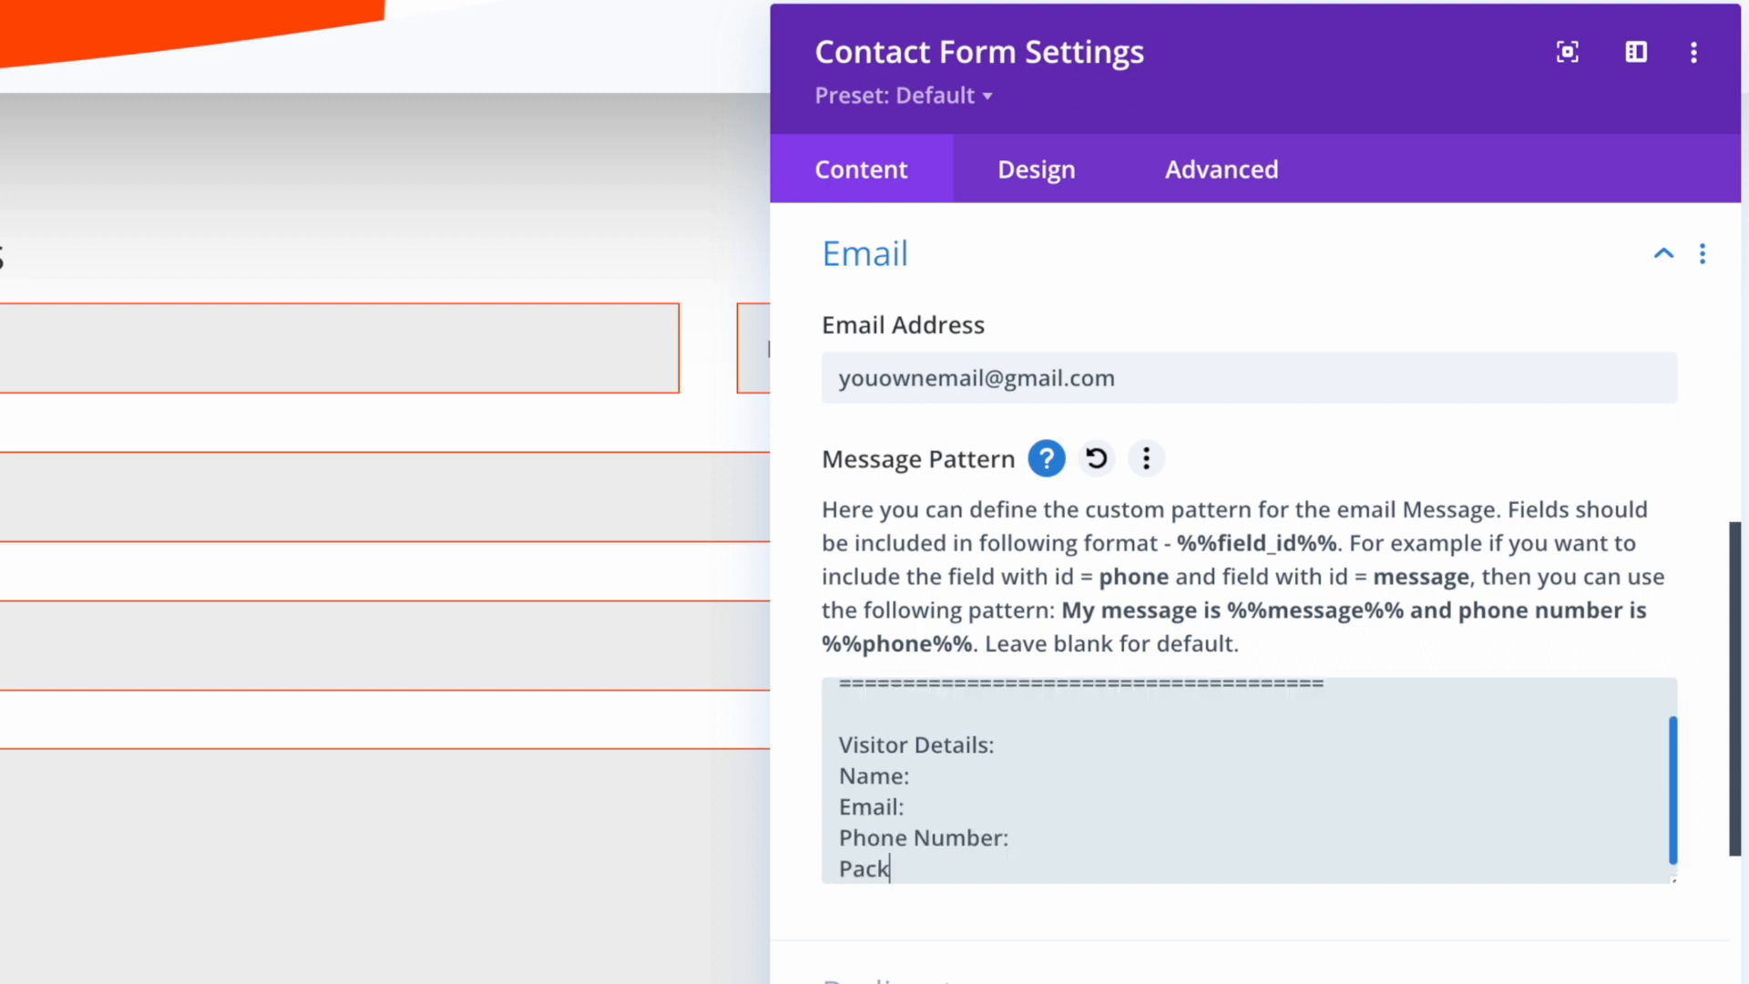
text(age:)
key(Return)
text(Message)
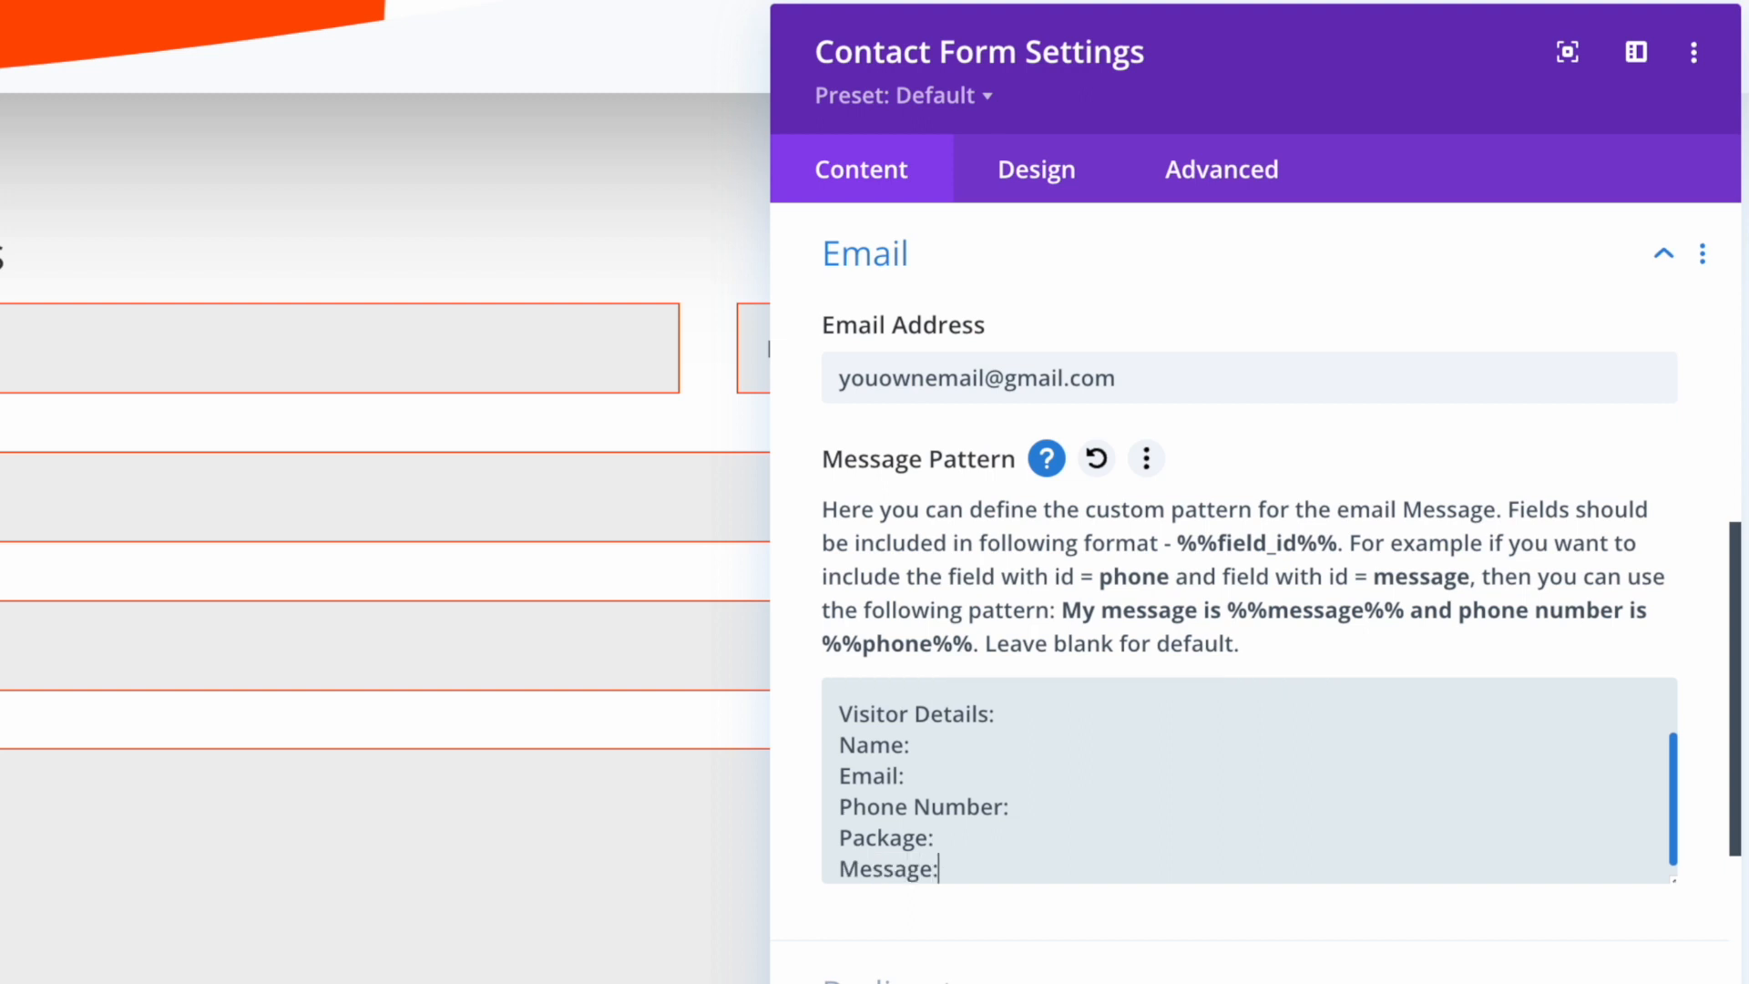
Add %%Name%%, %%Email%%, %%Phone%% and %%Message%% placeholders after their labels
click(953, 755)
text(%%)
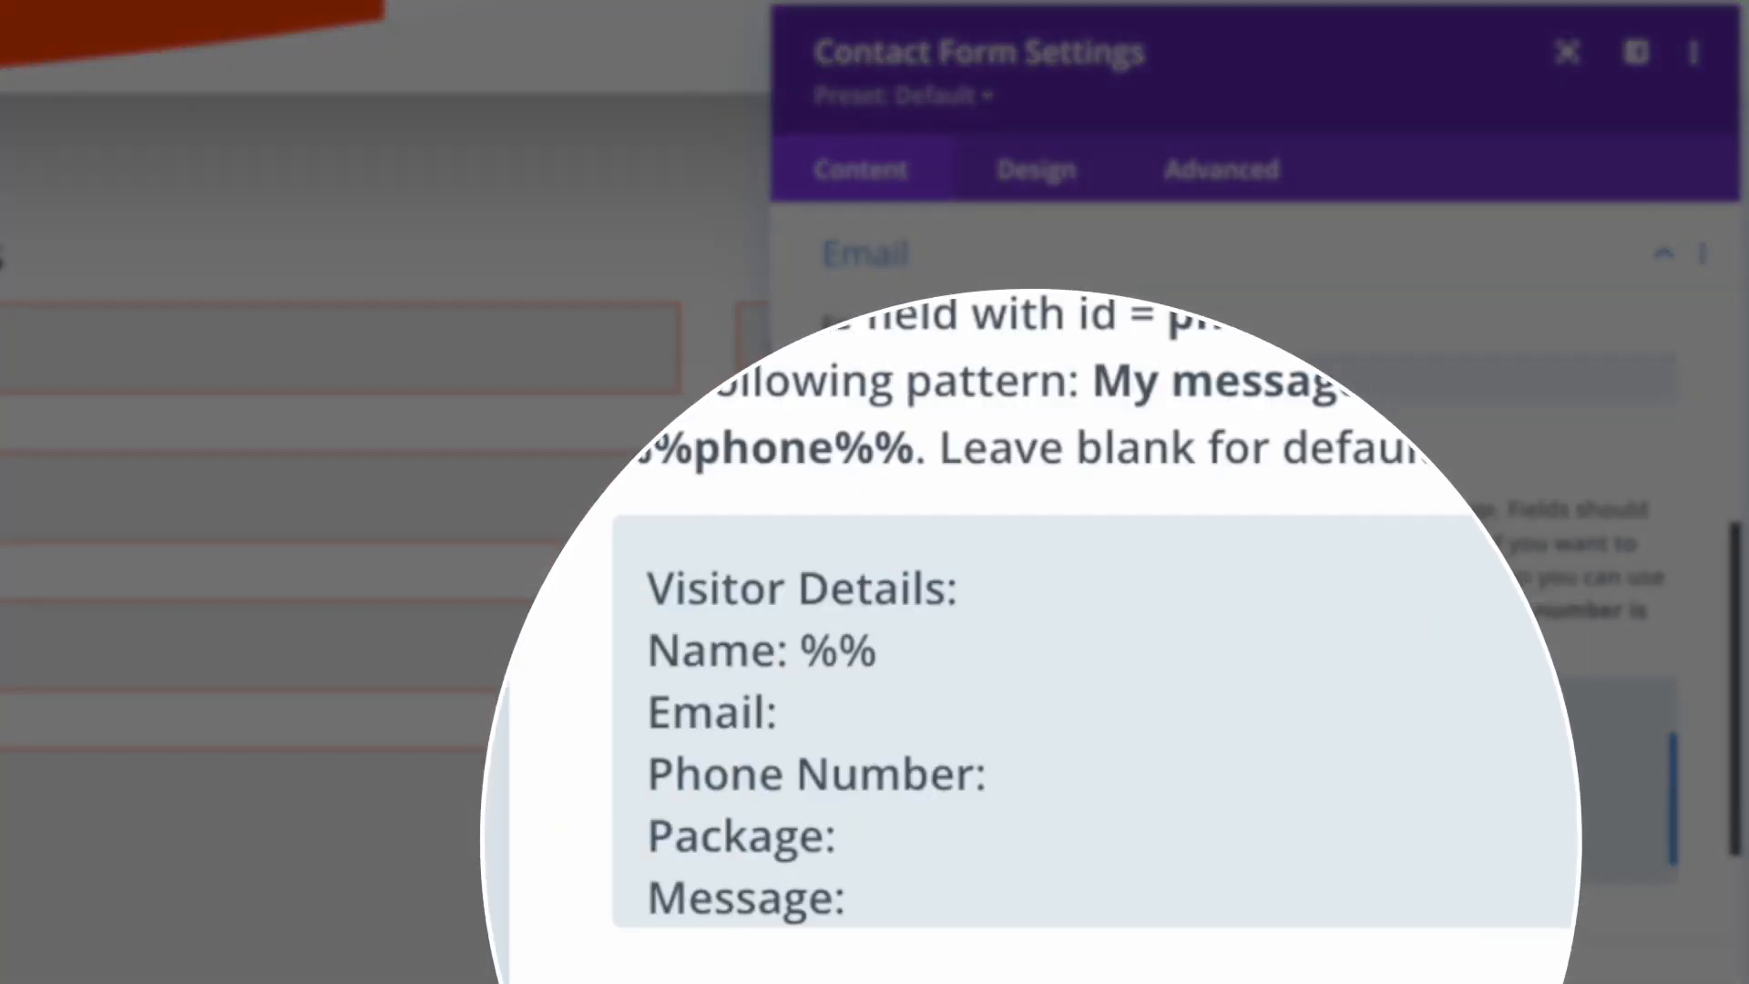
text(Name)
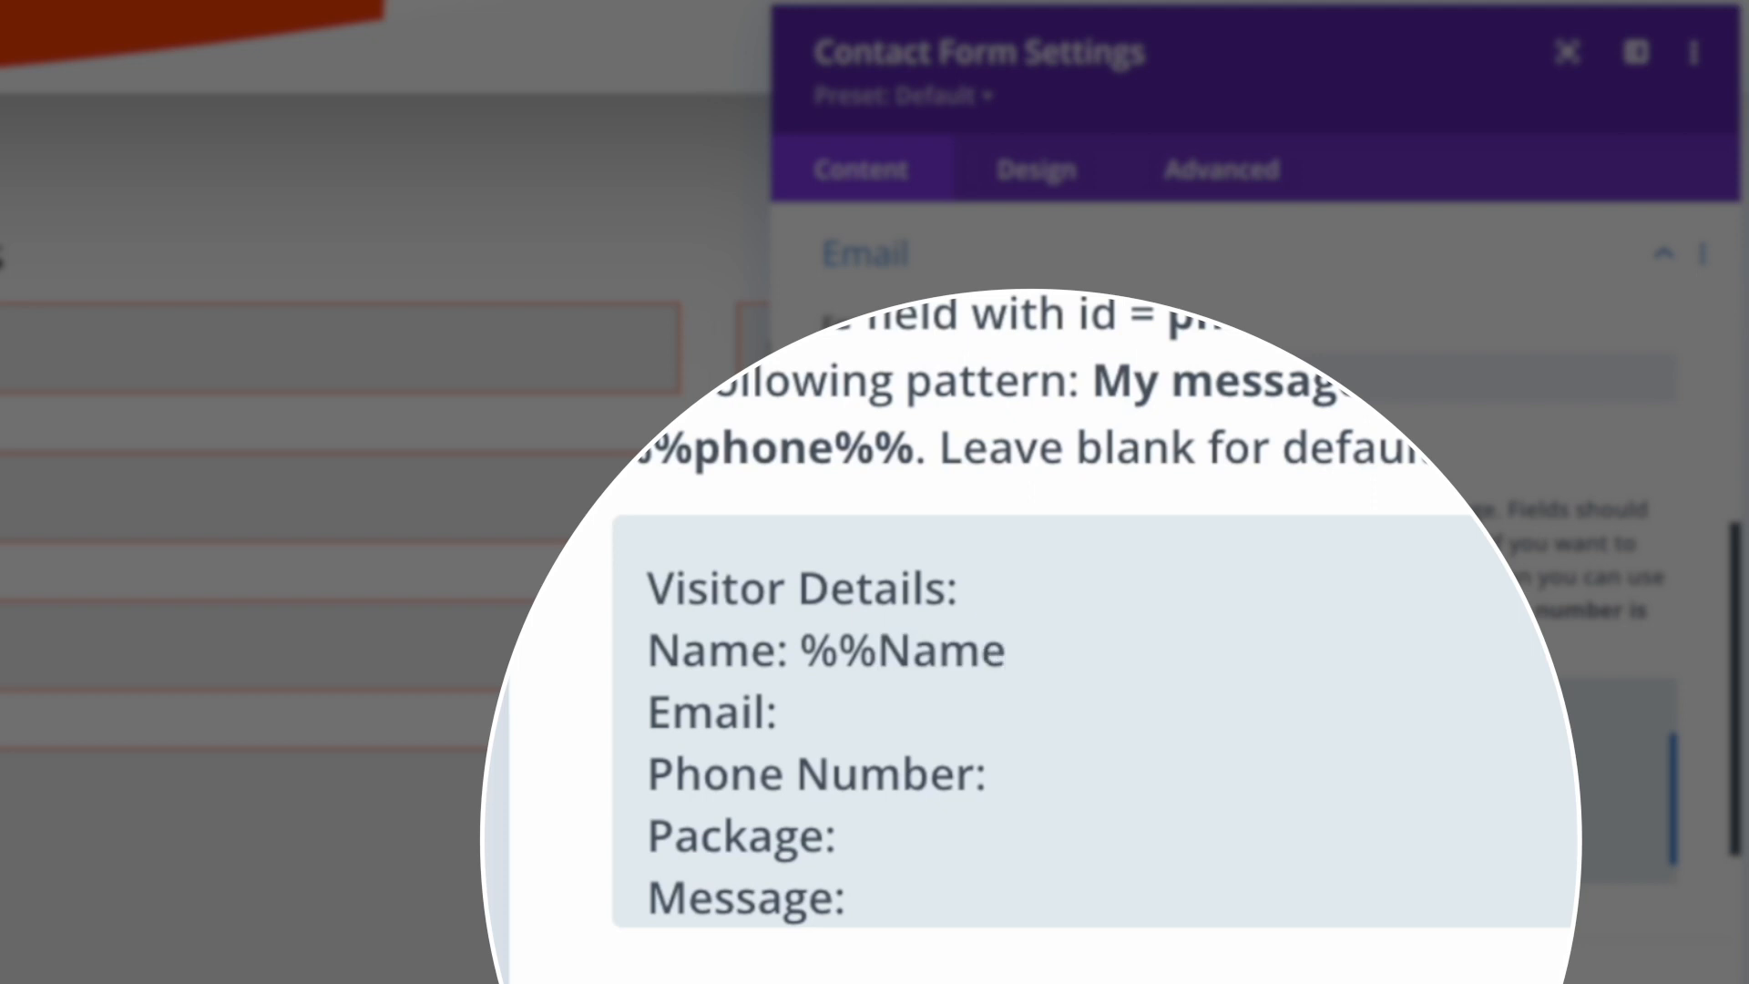
text(%%)
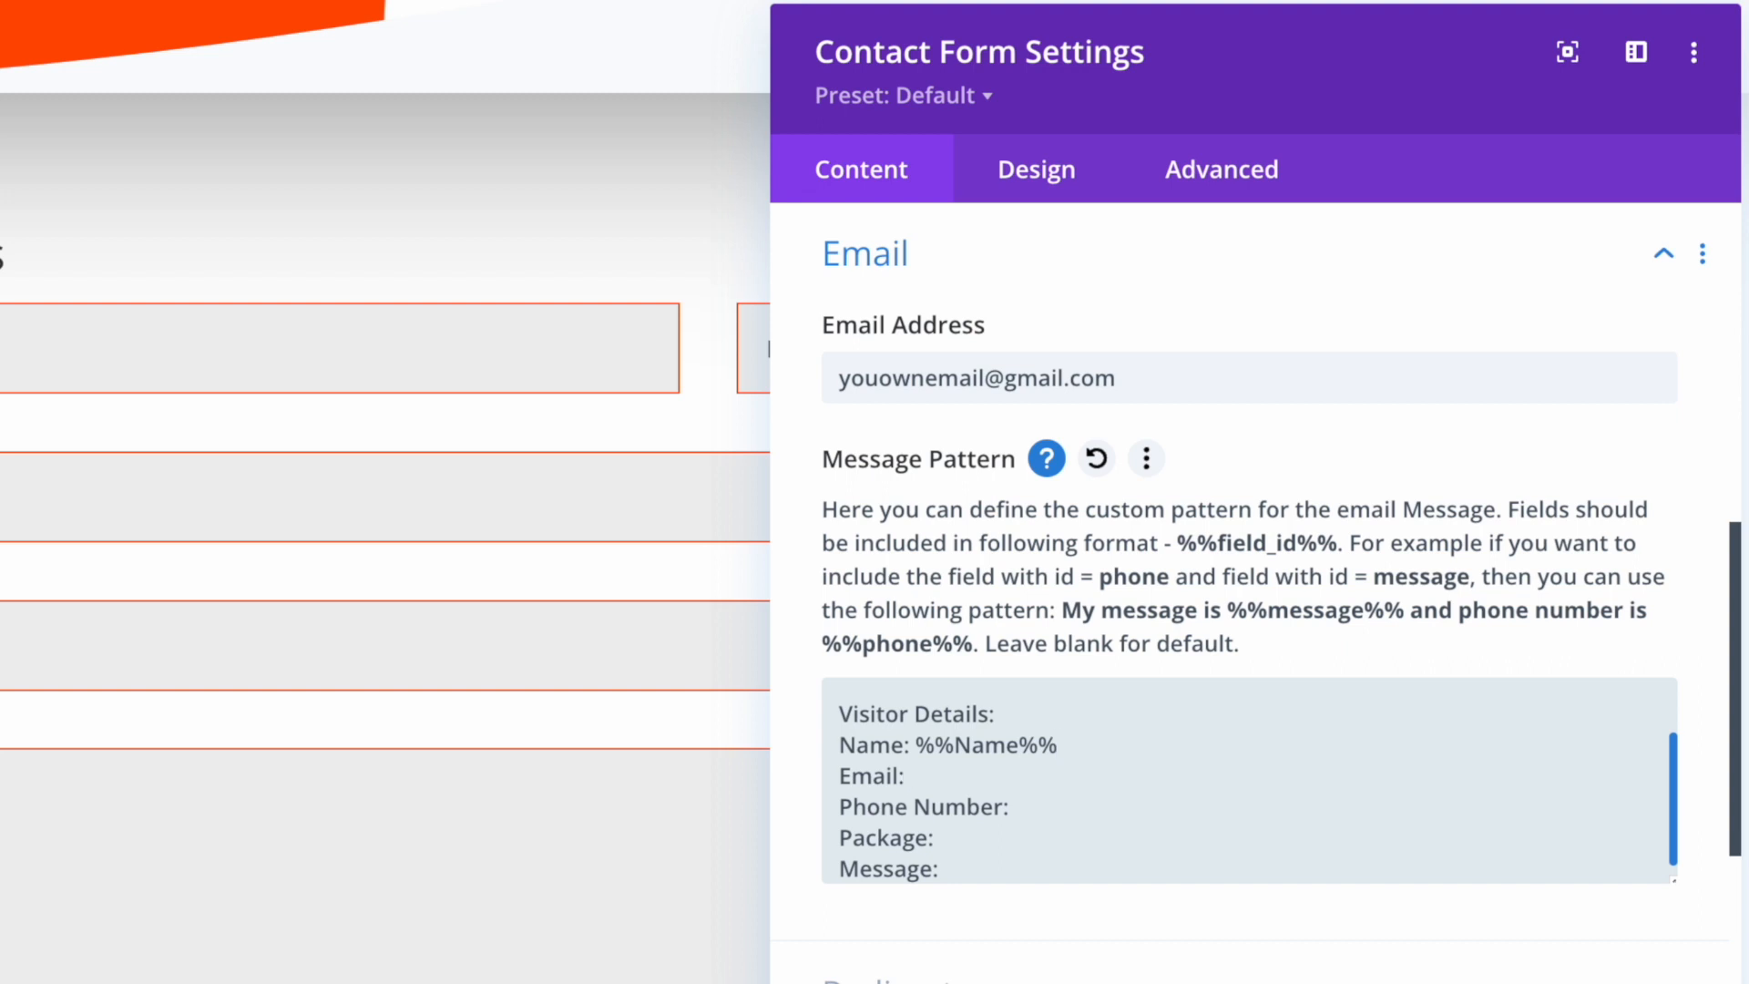
text(%%Email%% Phone Number: )
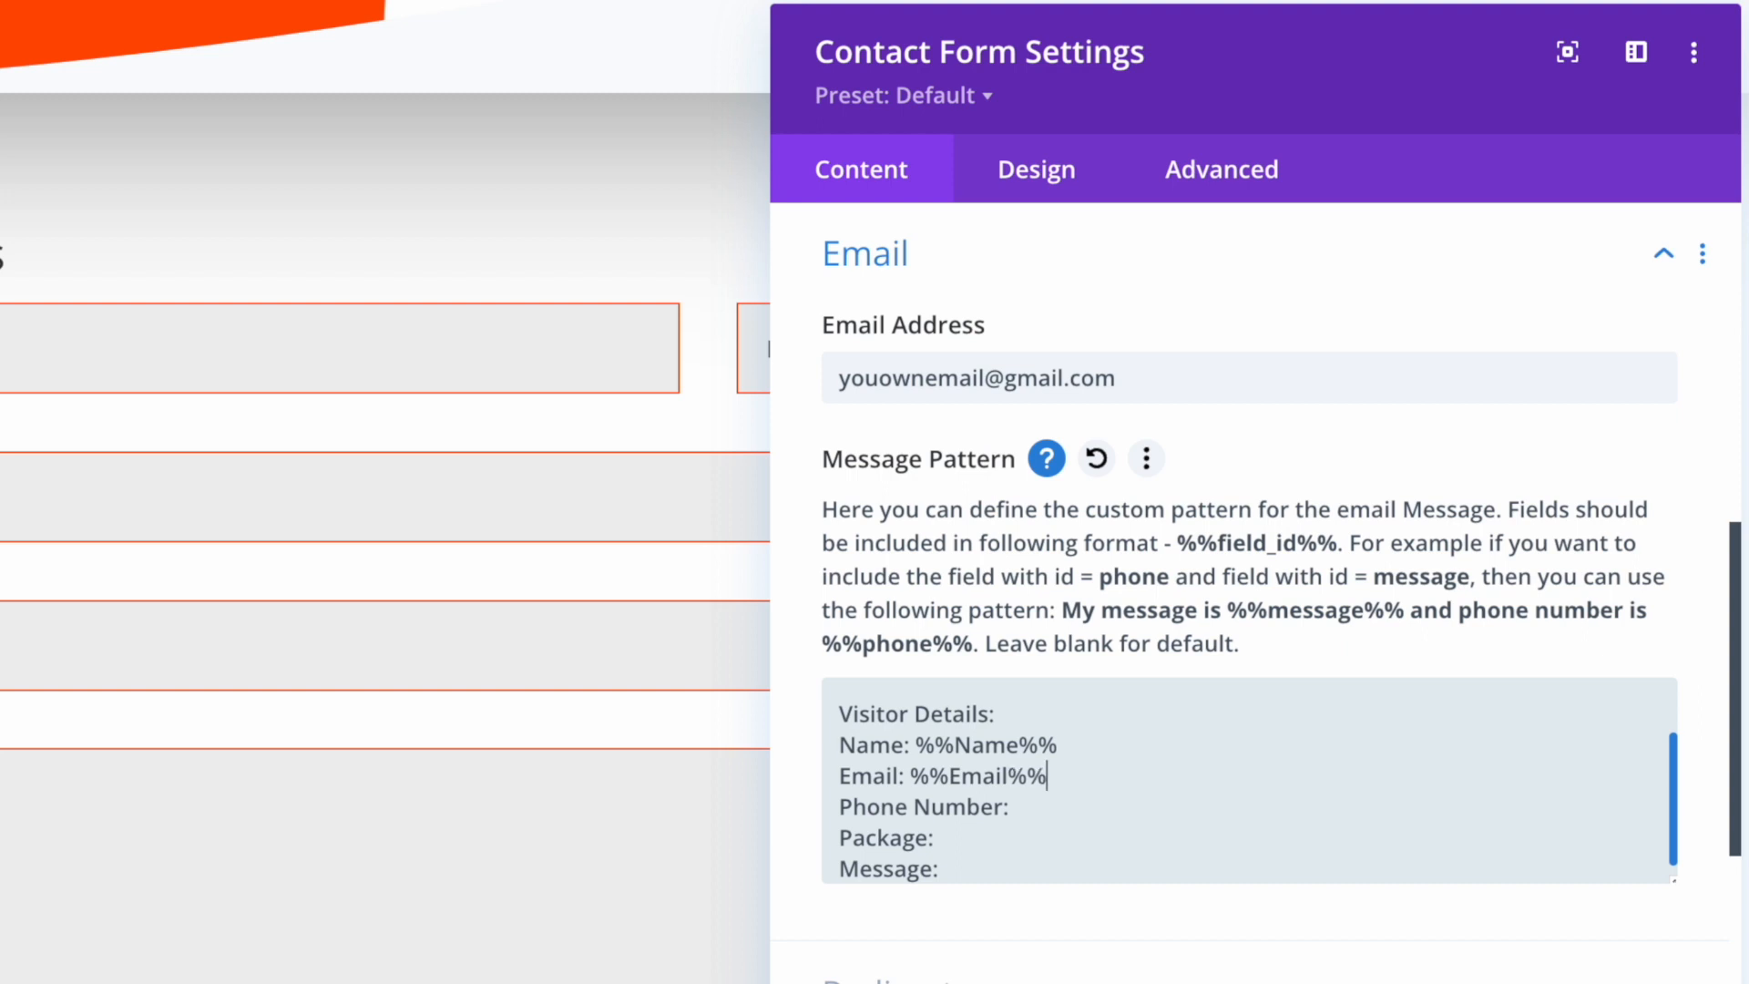
text(%%)
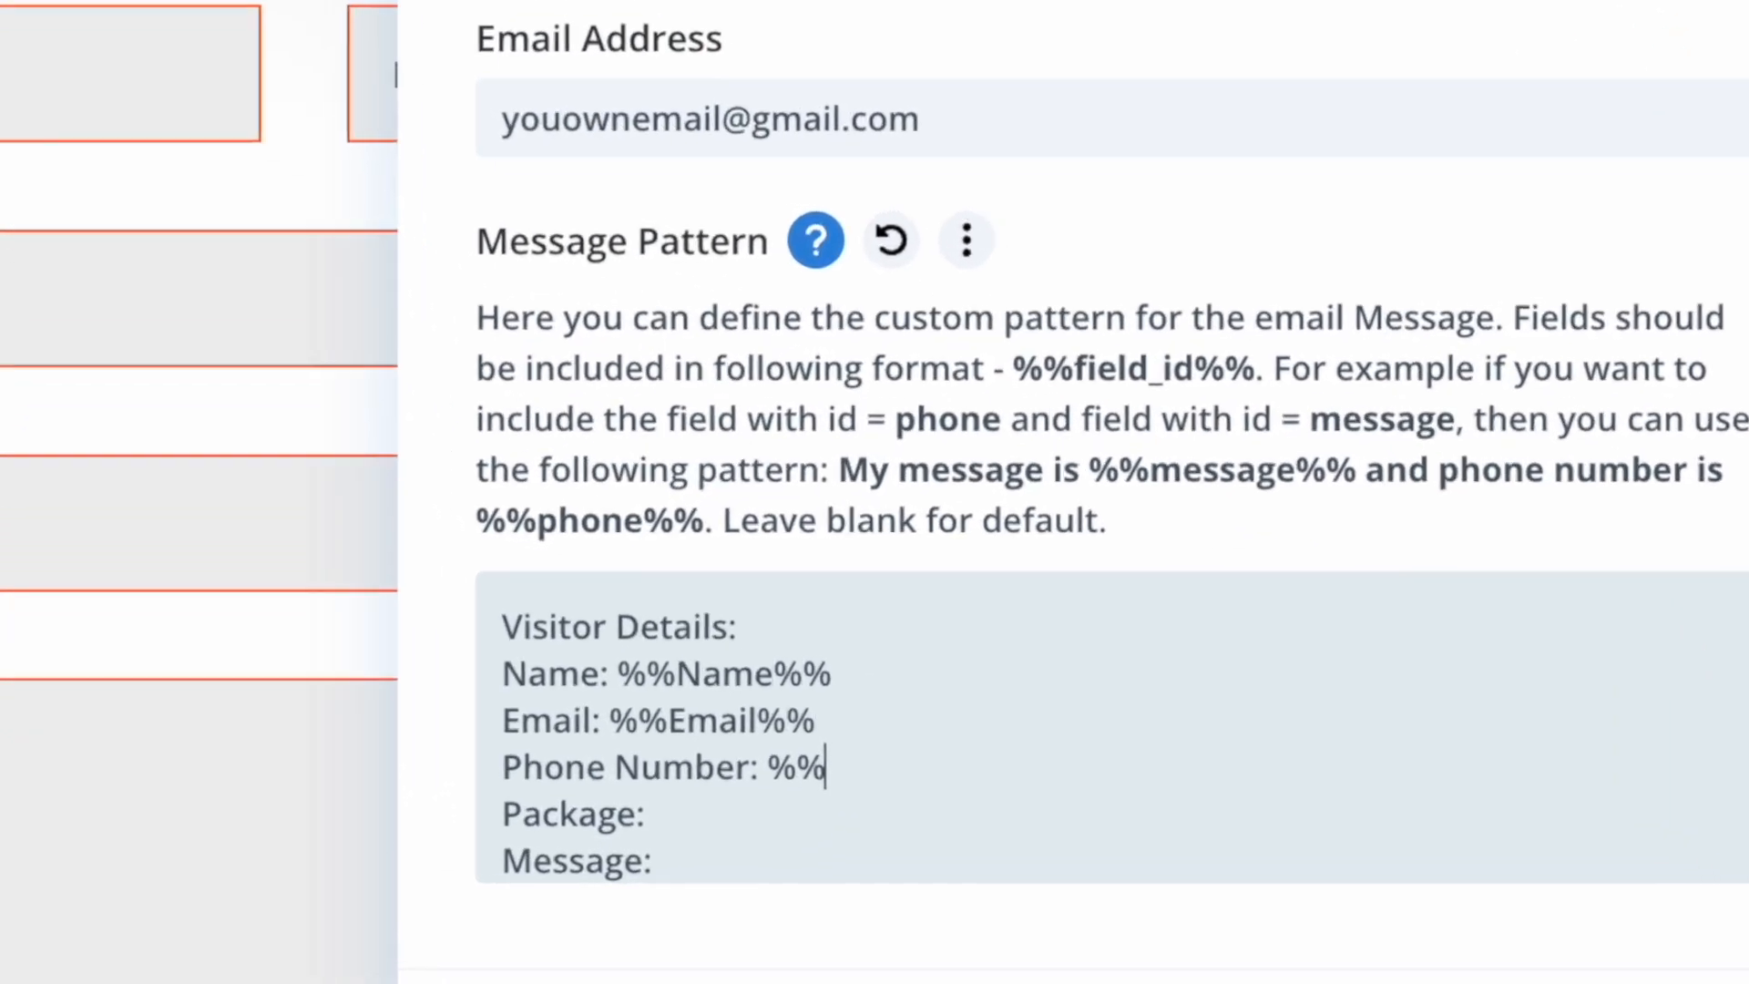
text(Phone)
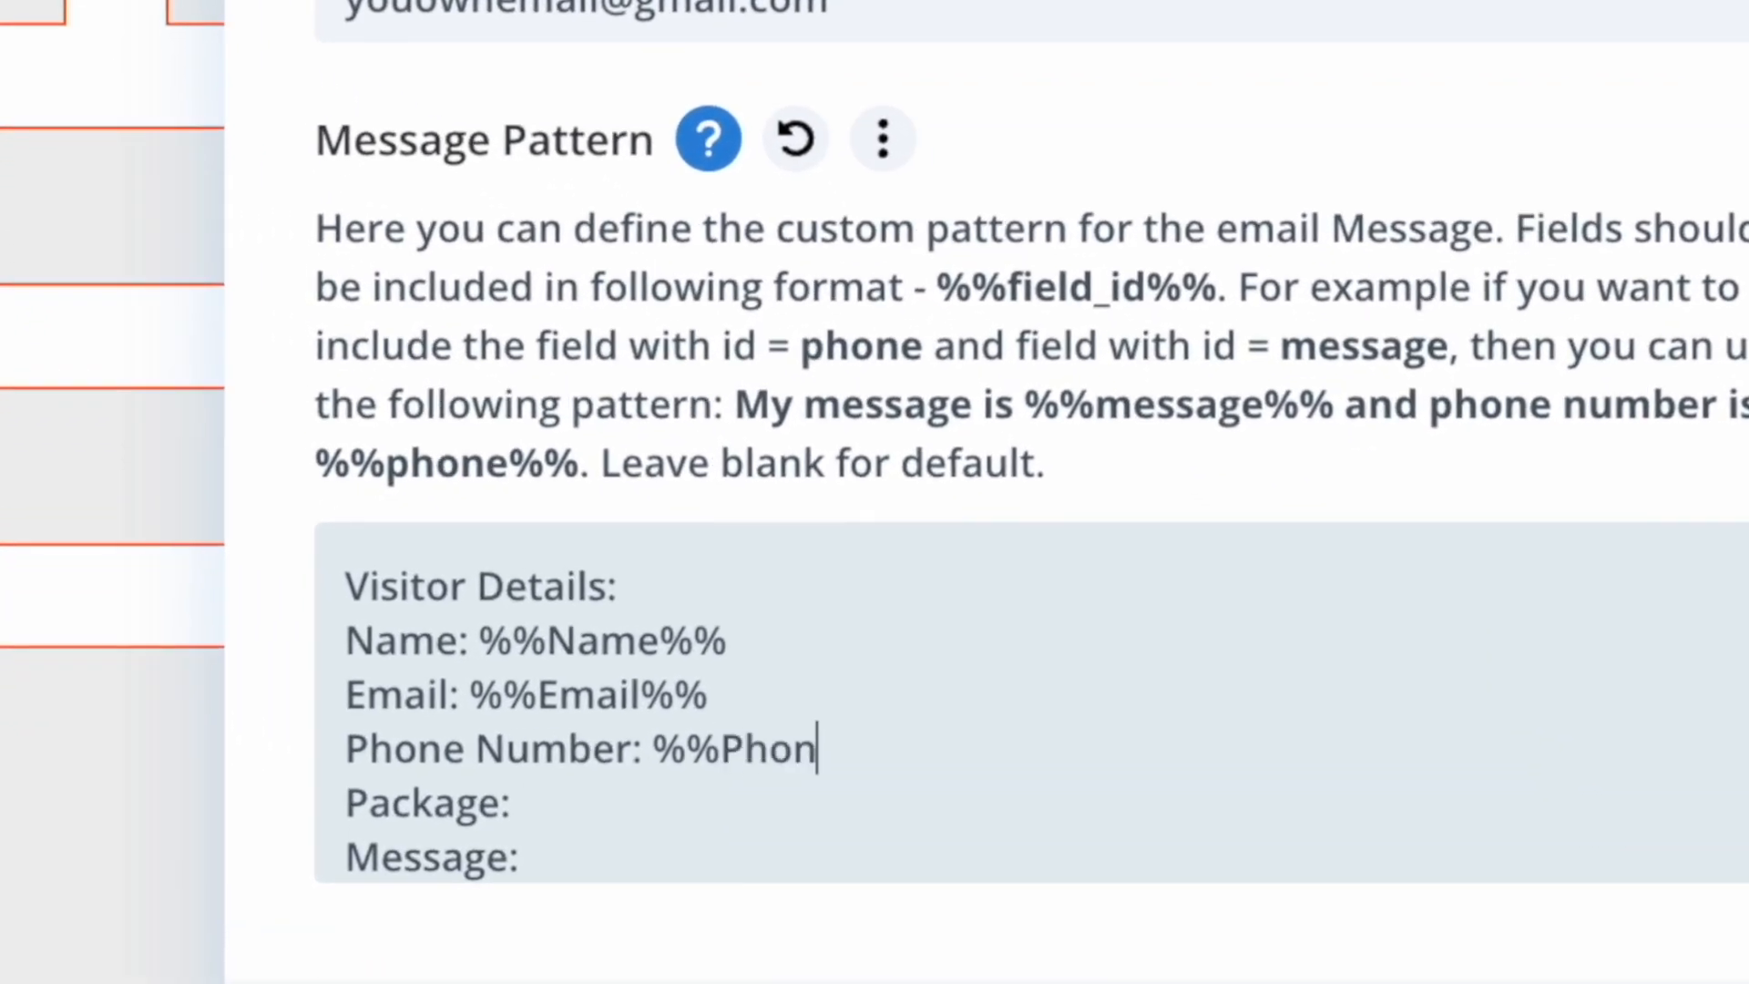
text(%%)
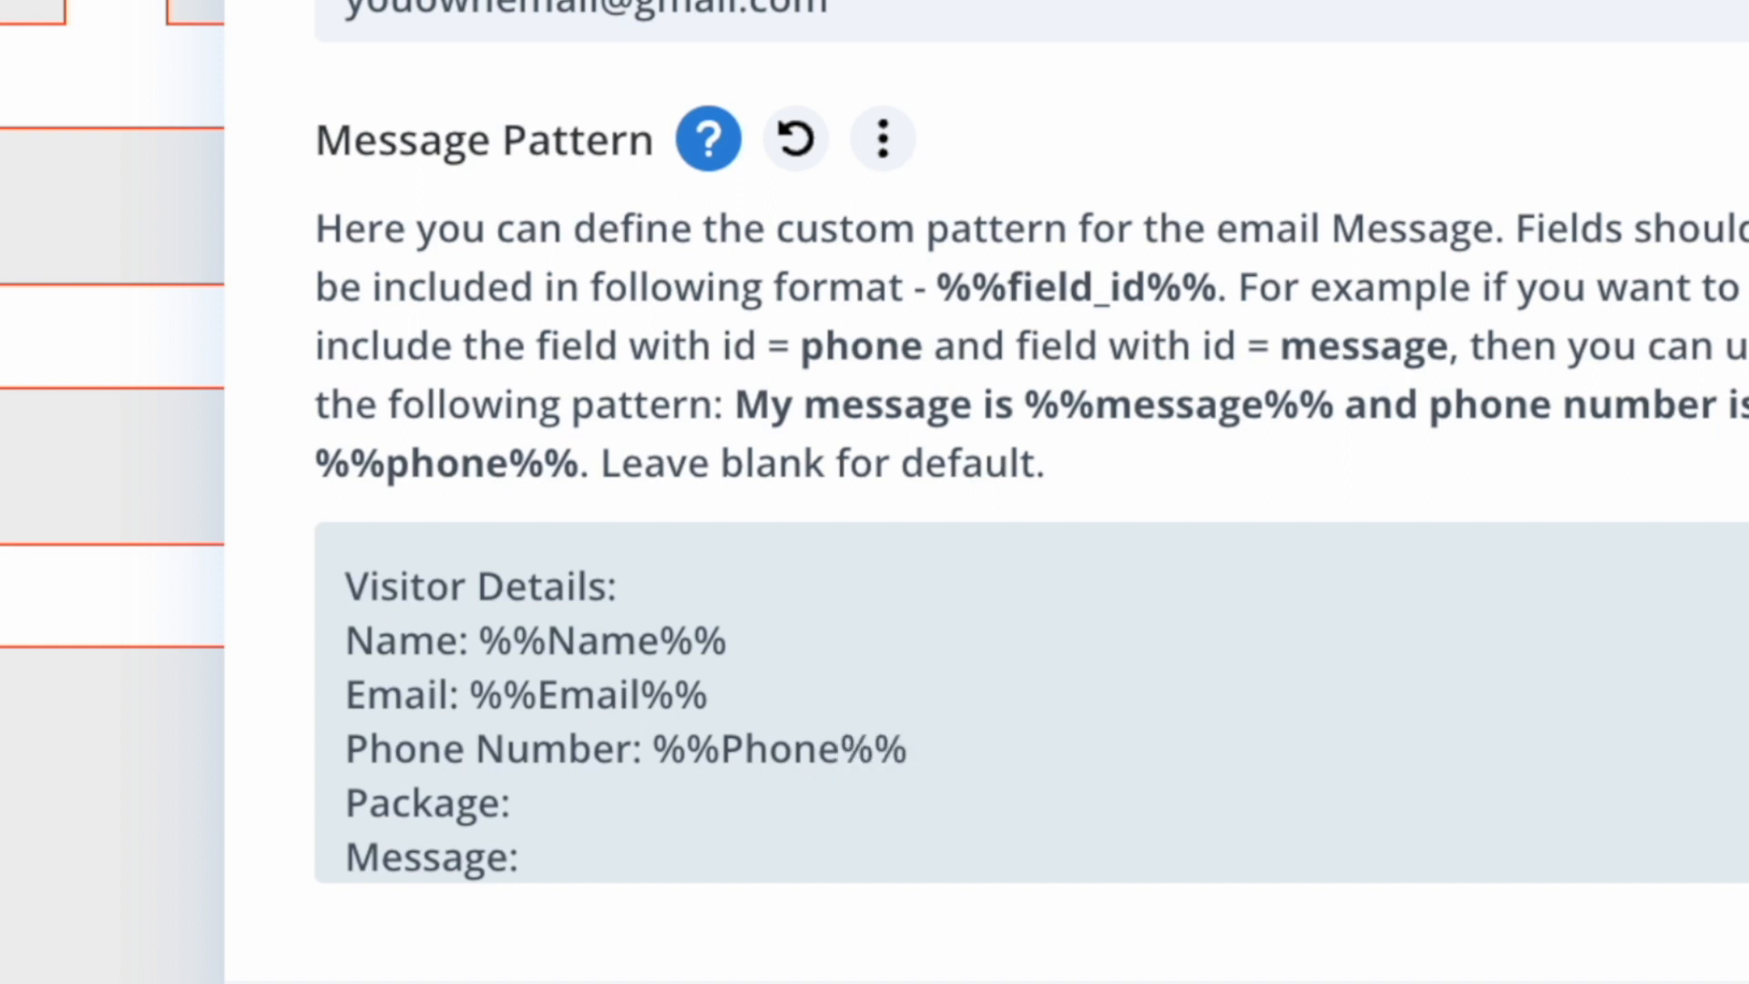
click(512, 803)
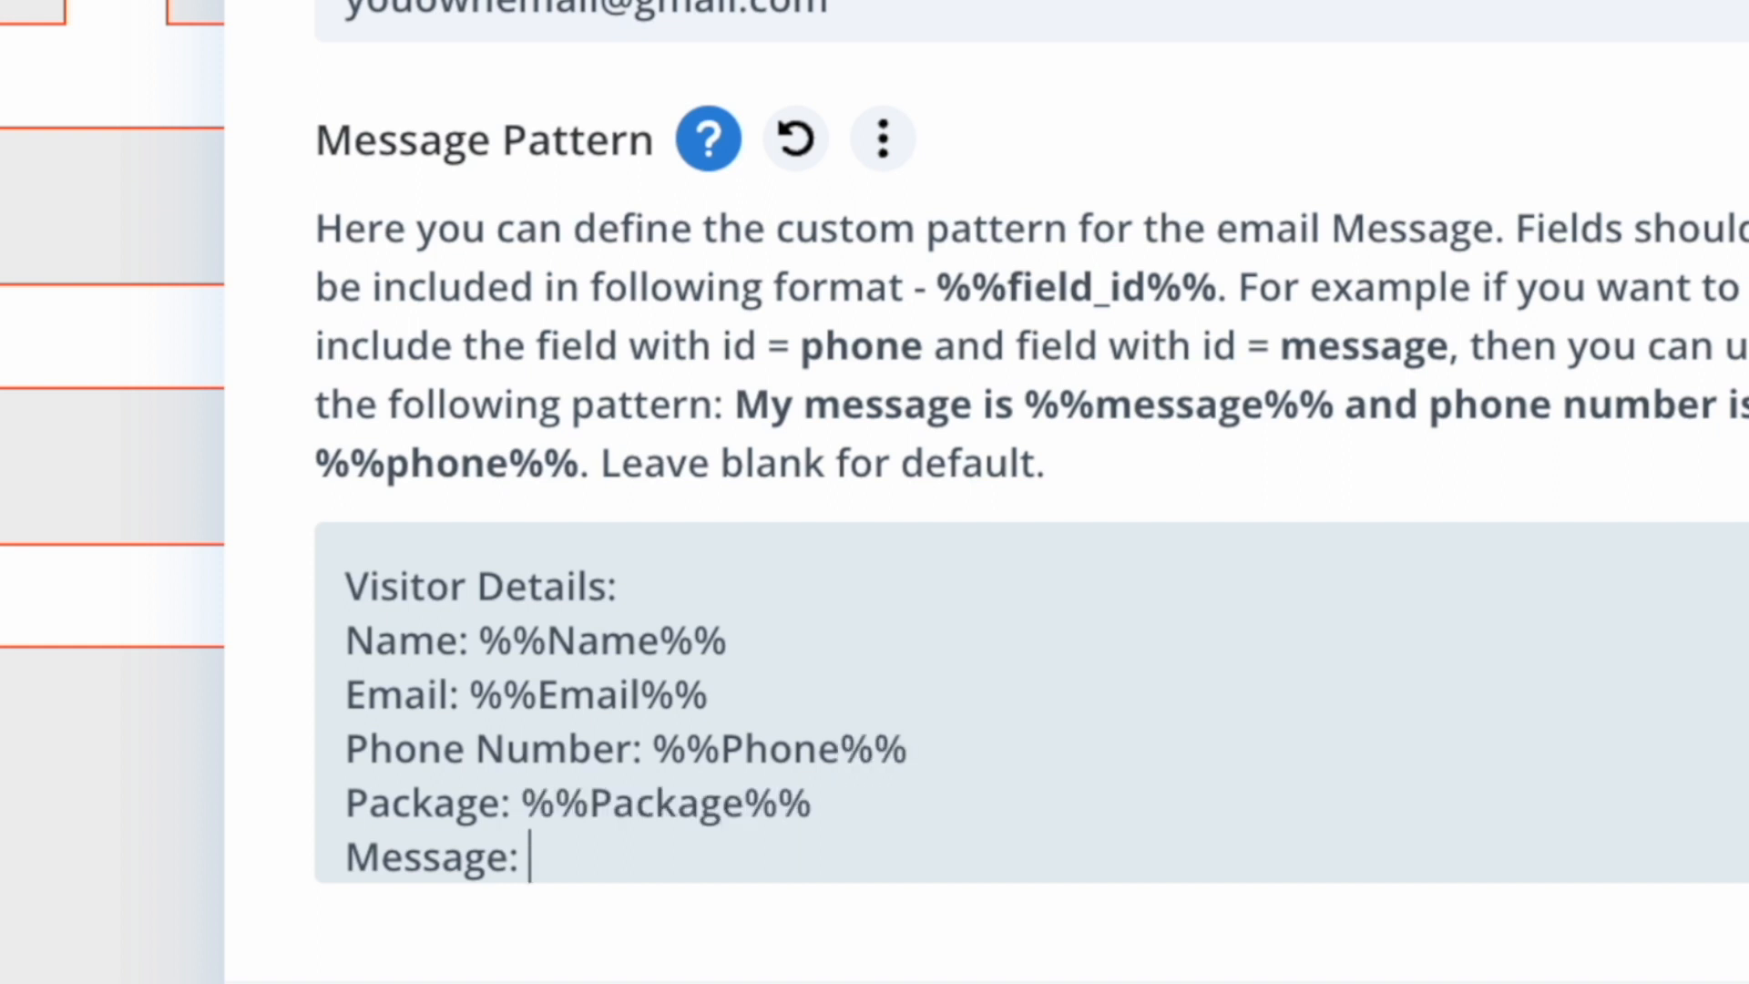
text(%%)
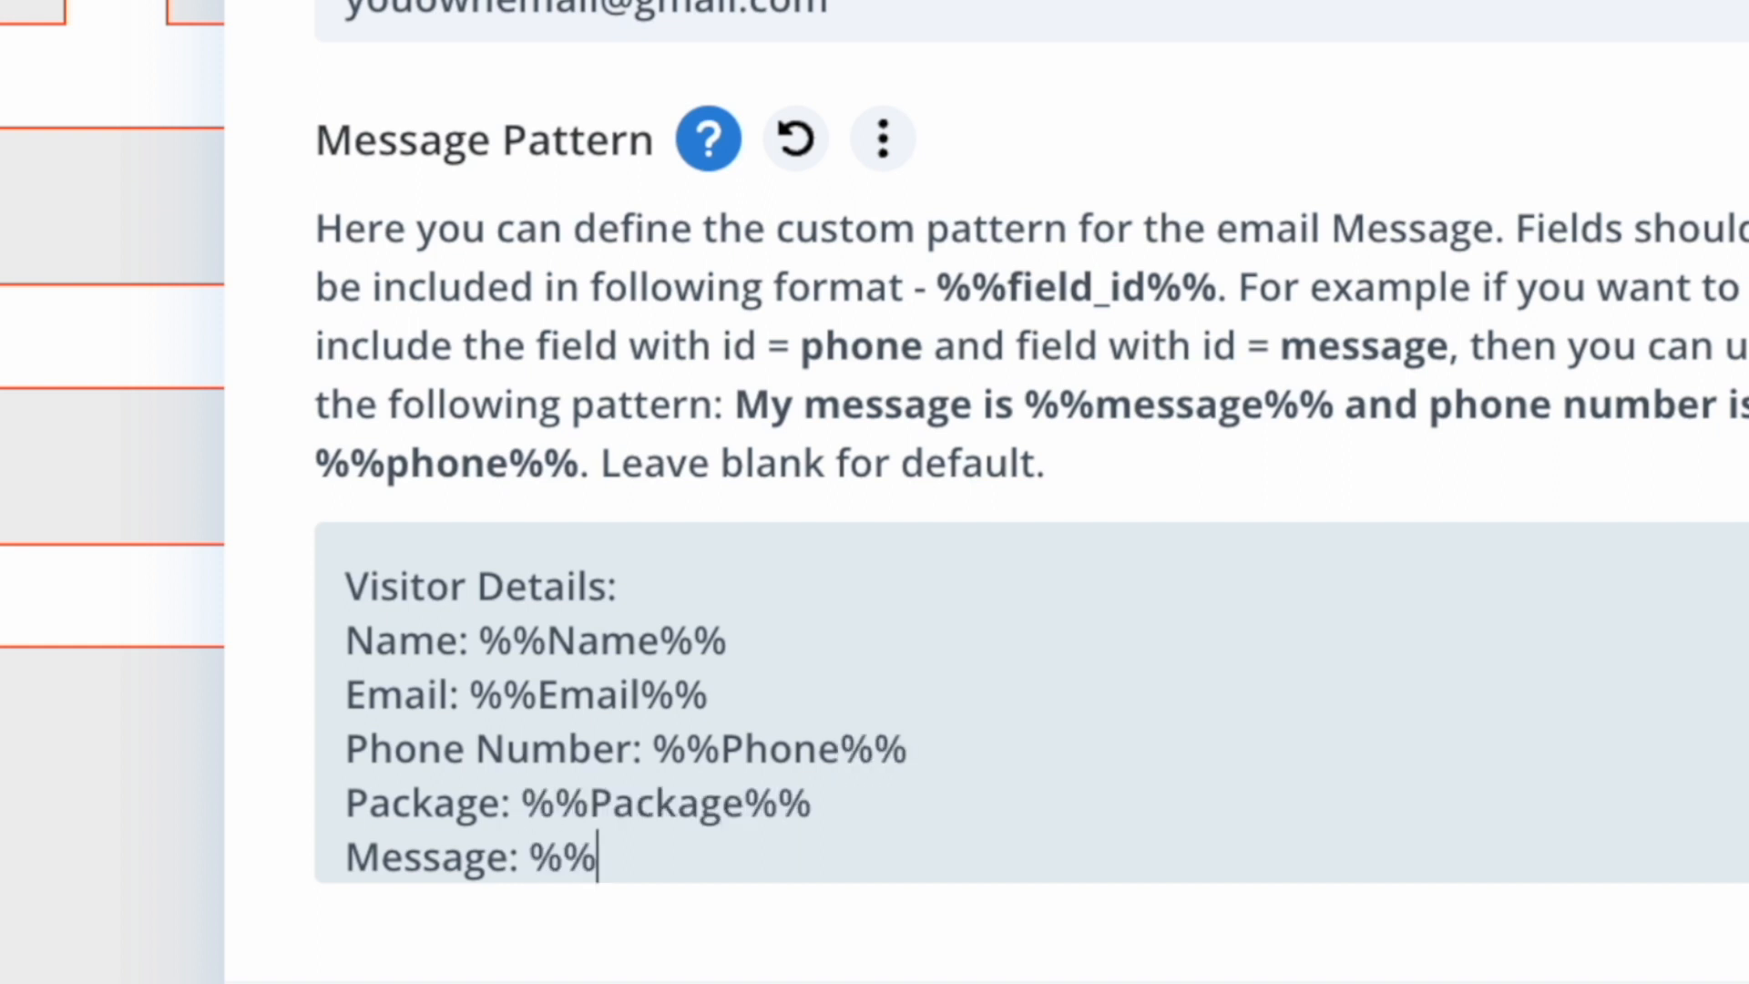
text(Message%)
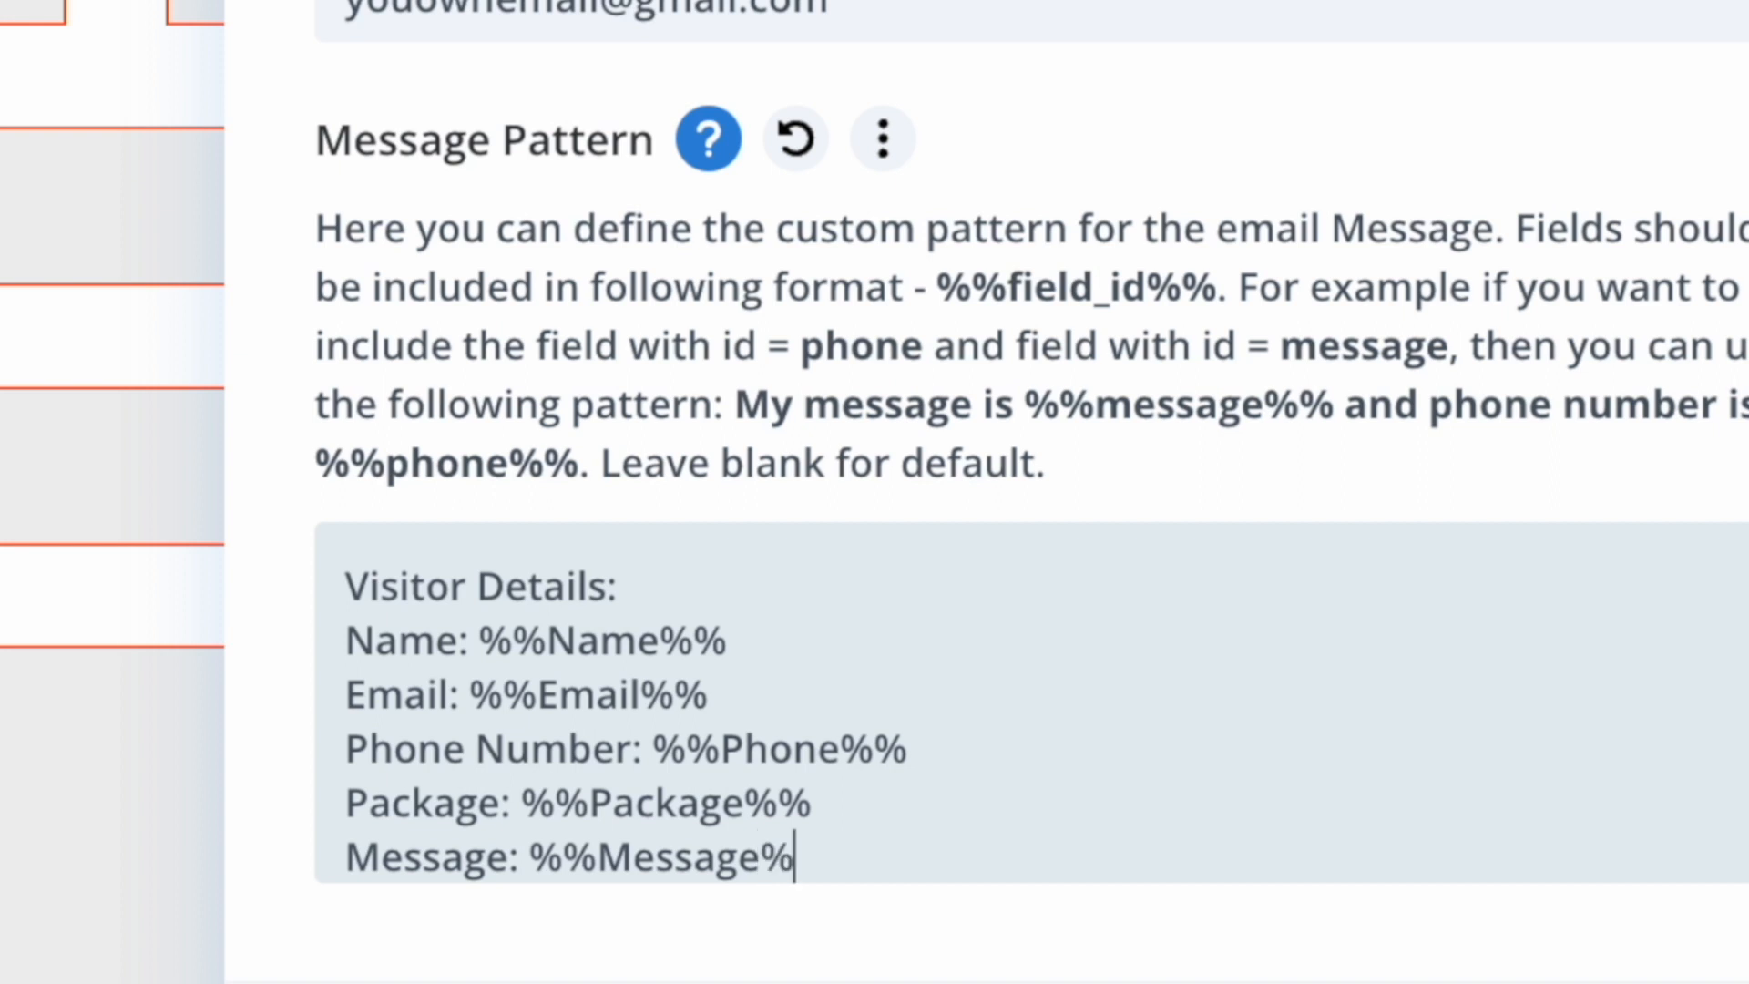
text(%)
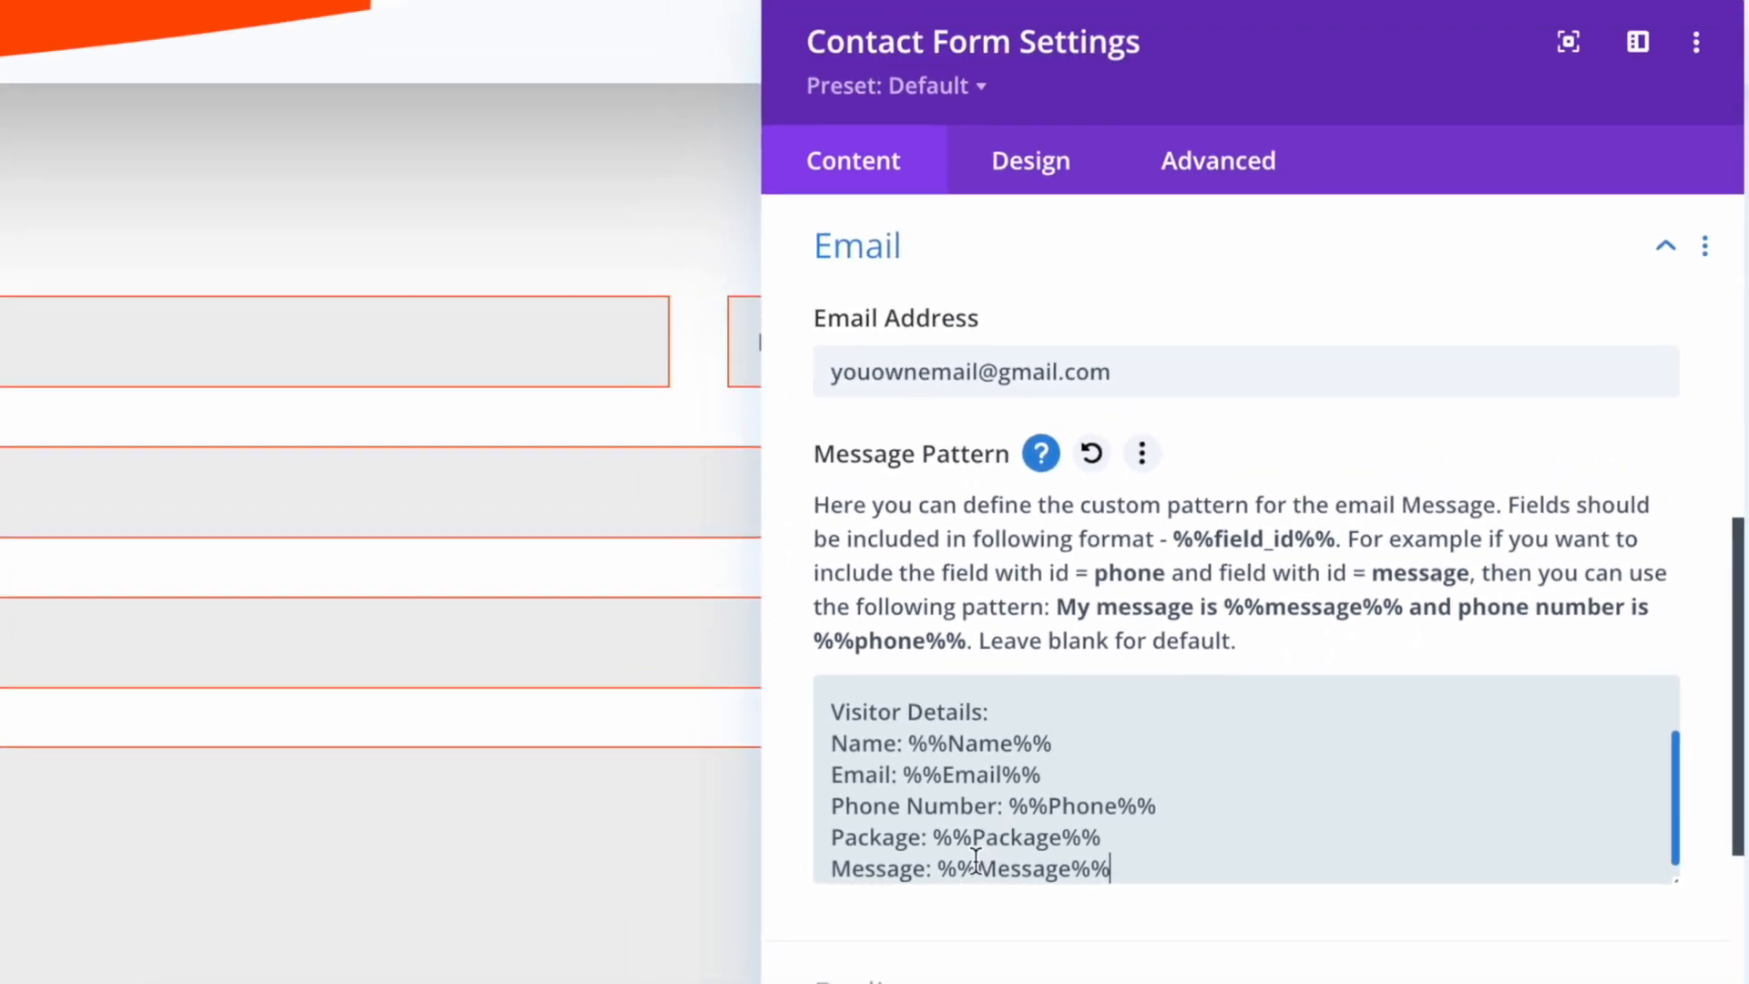
drag(599, 857, 655, 857)
drag(1016, 866, 1054, 854)
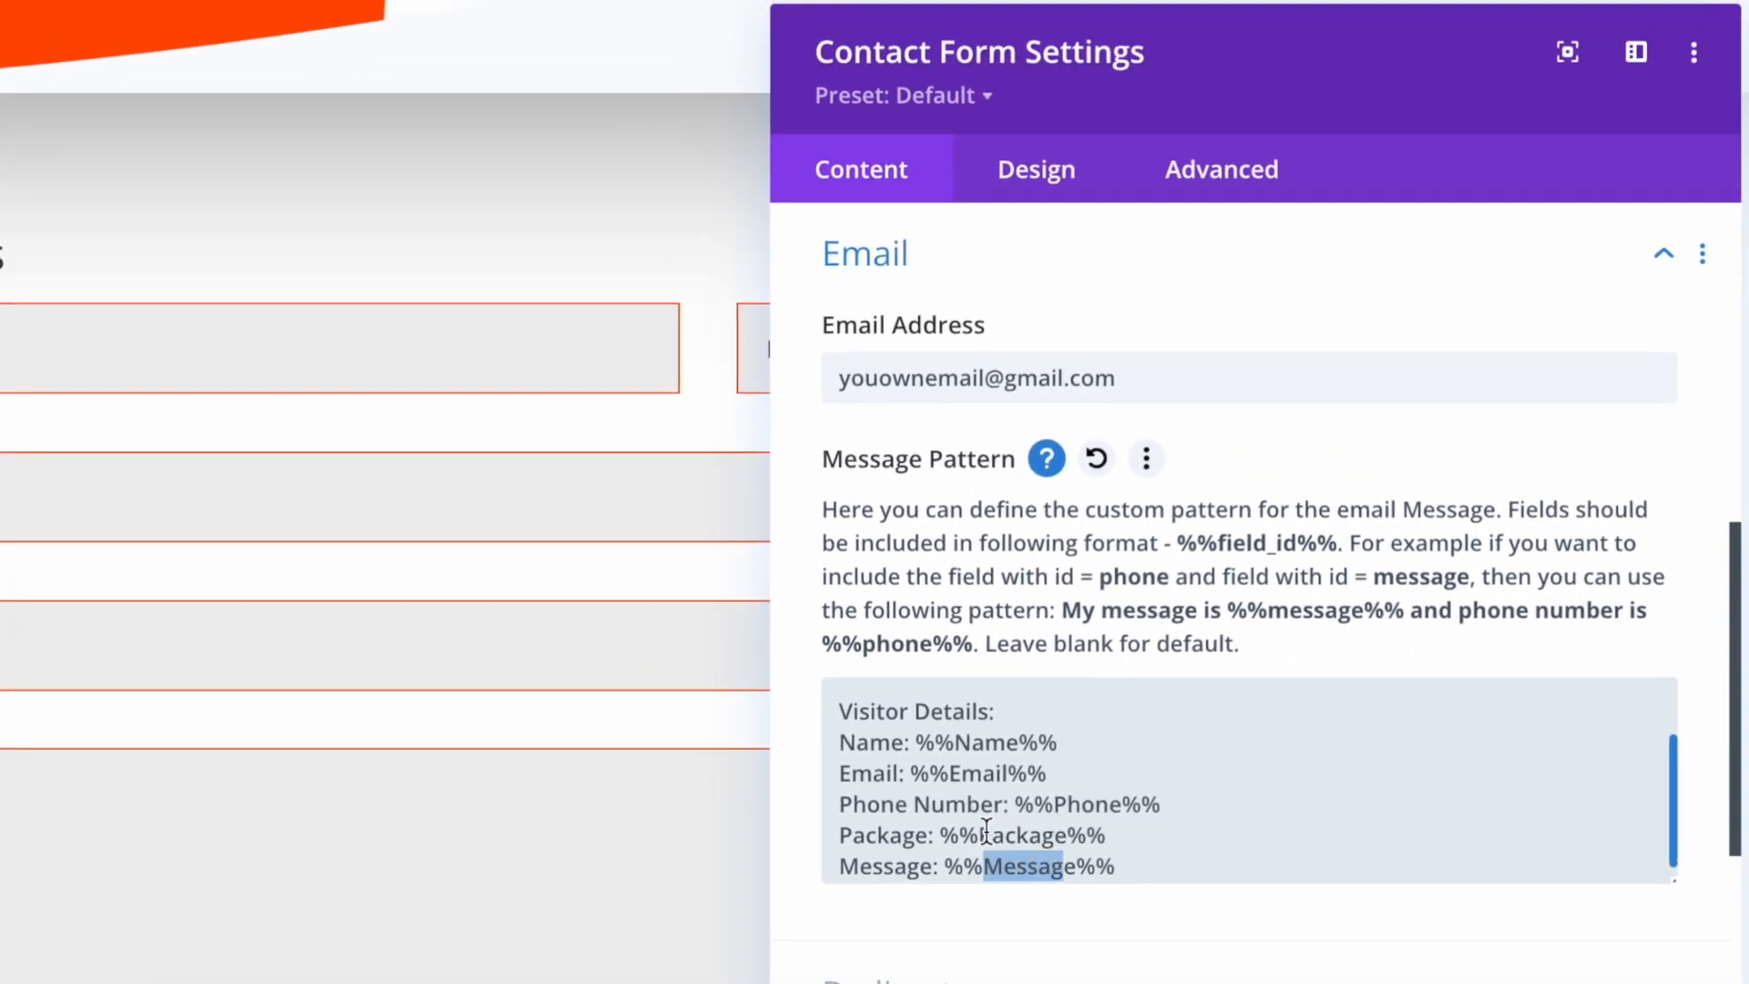
click(1042, 829)
drag(955, 742, 1039, 745)
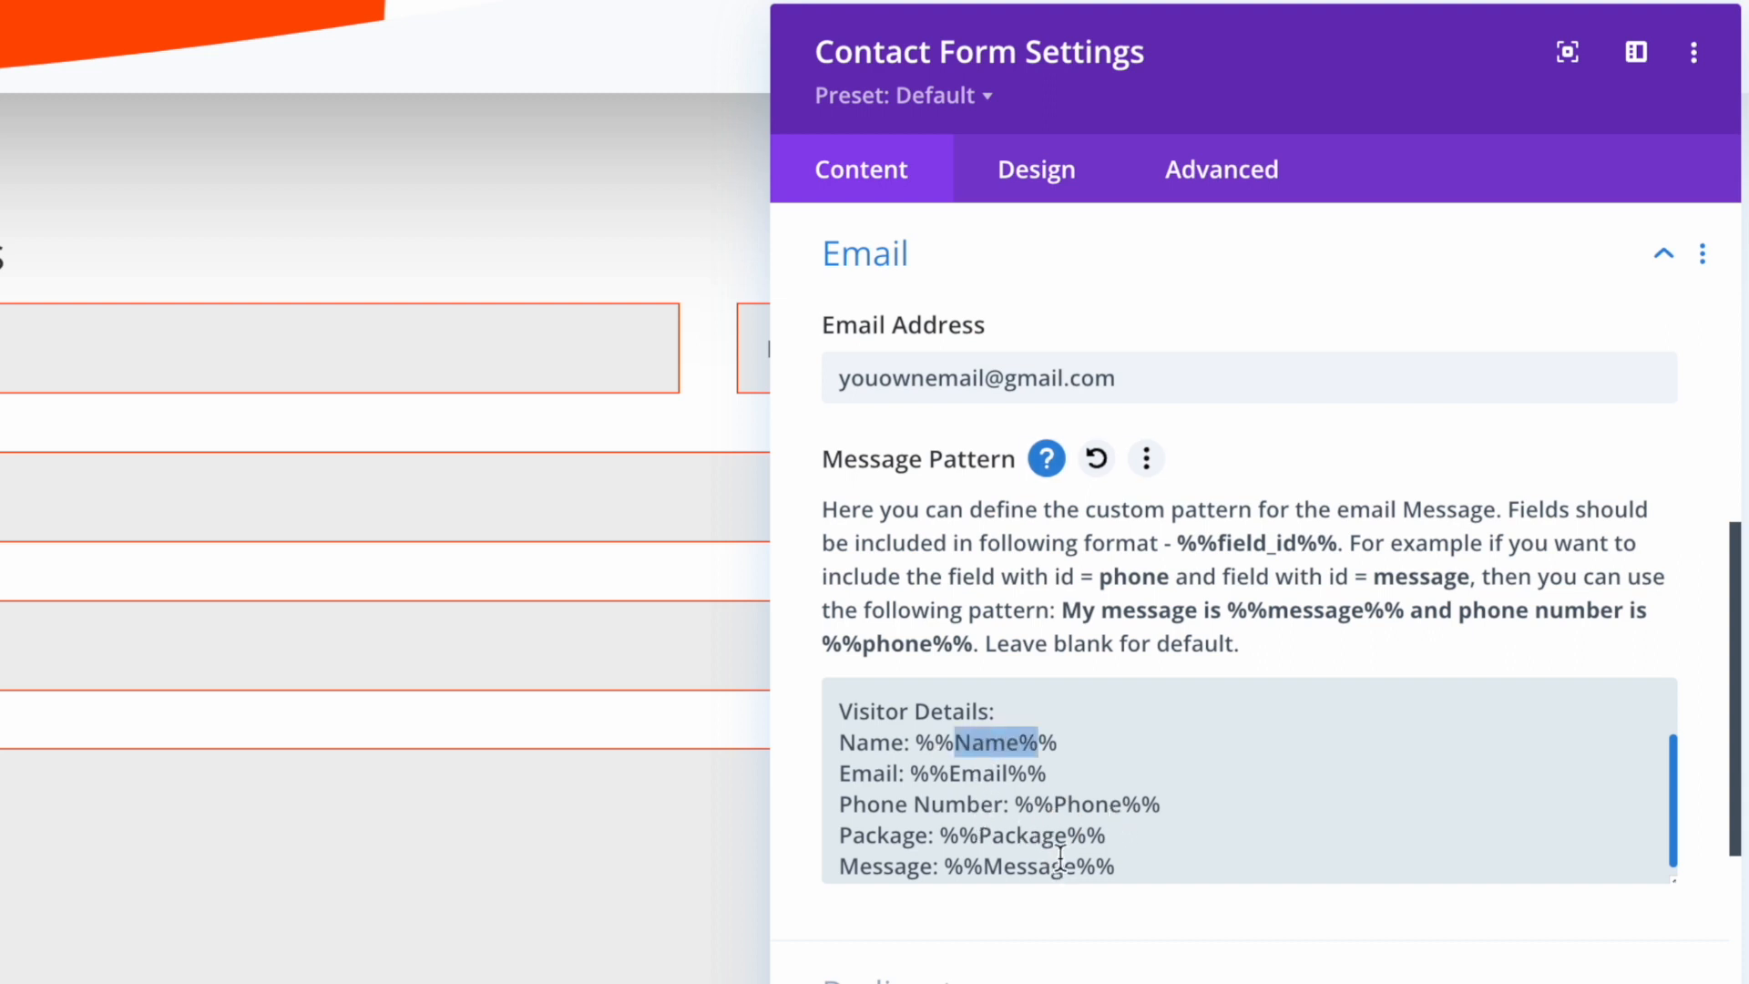
scroll(1148, 802, up, 2)
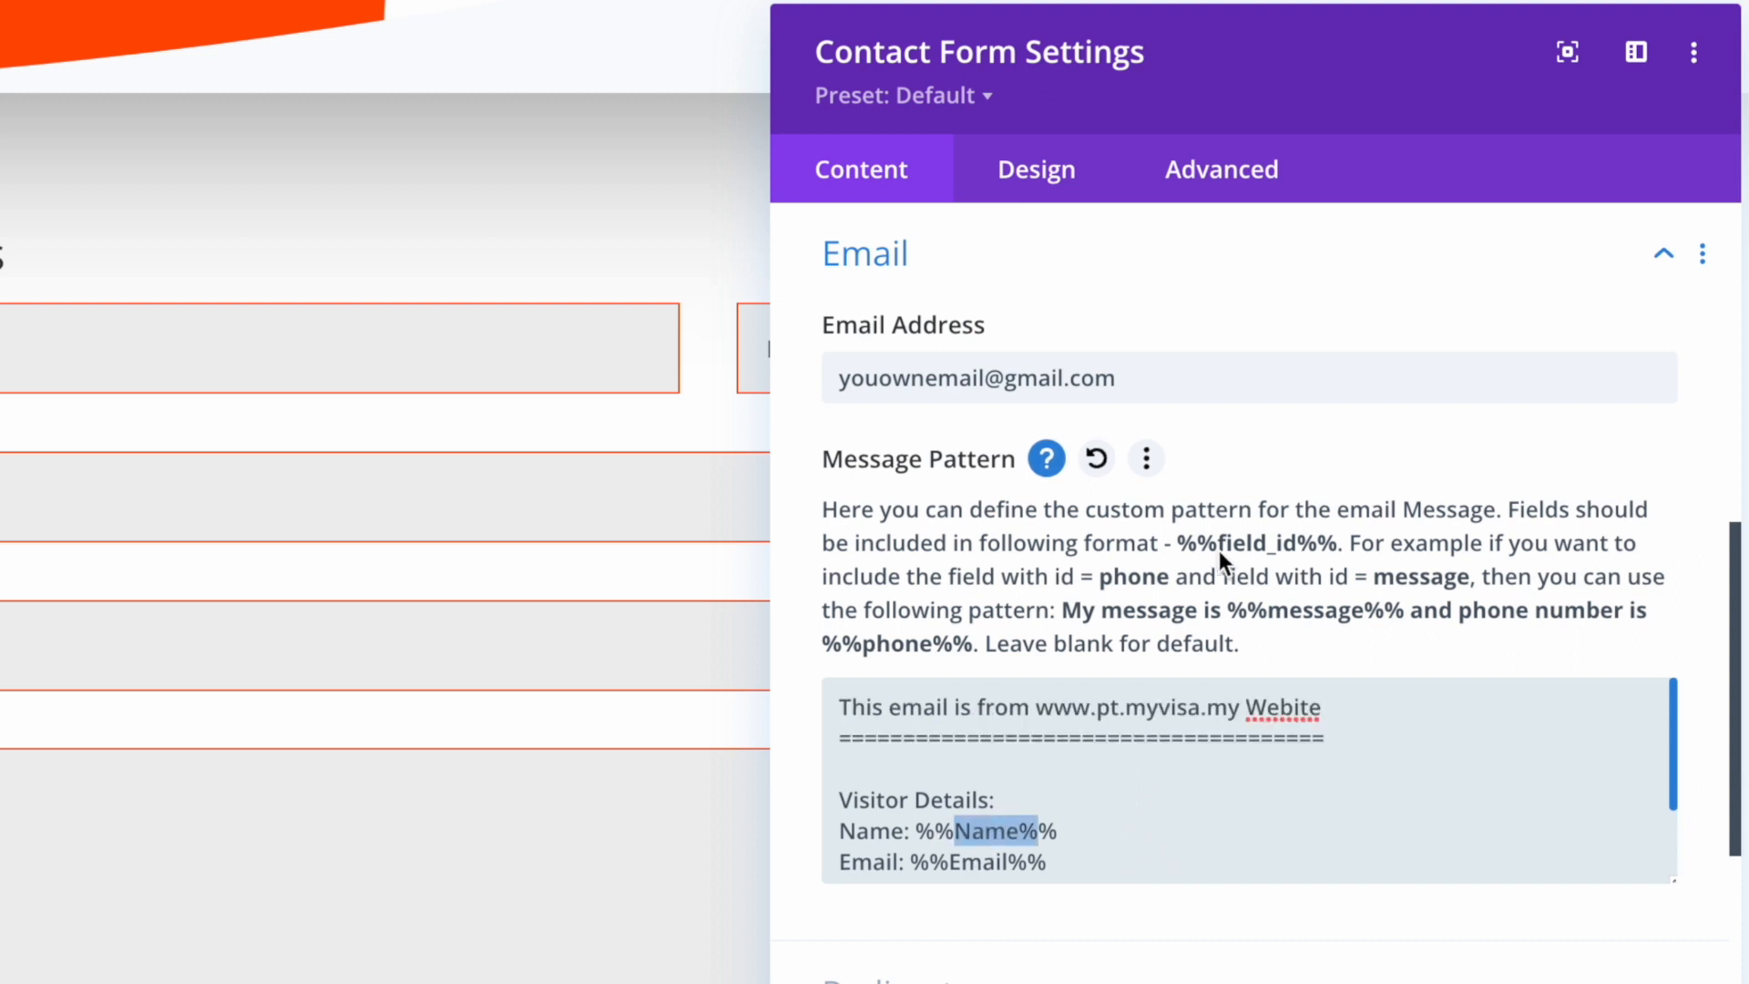
scroll(1219, 550, up, 5)
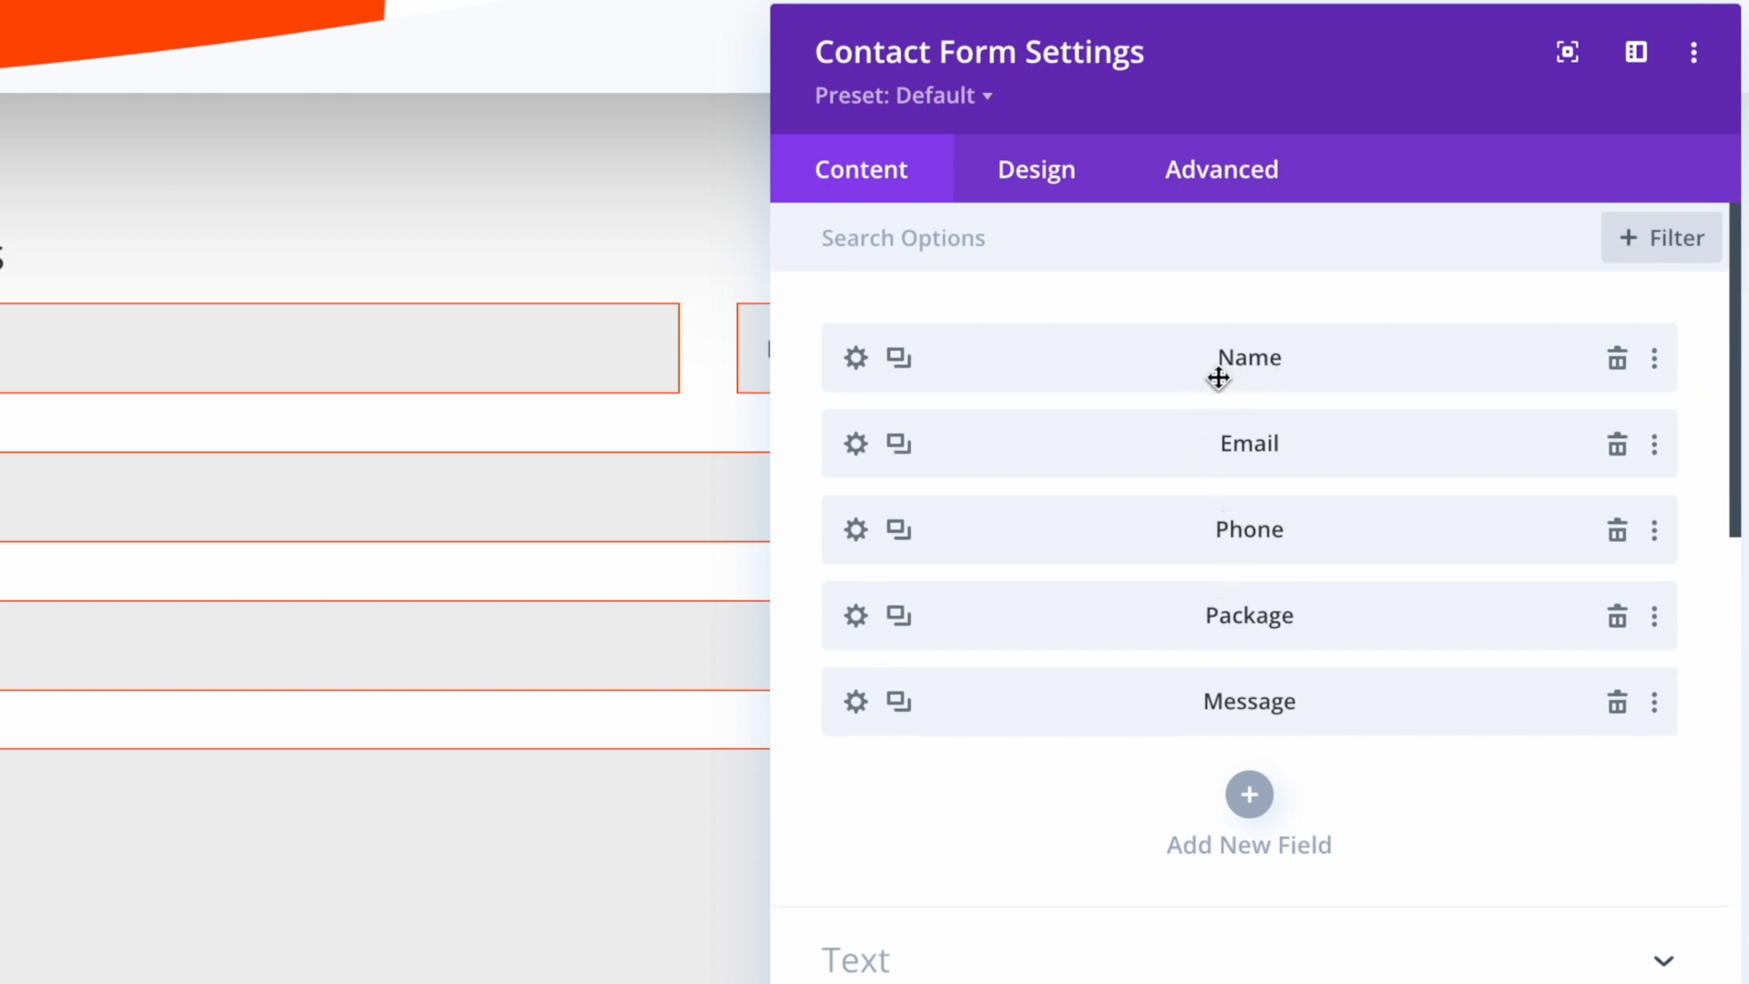
Check the Name field's ID against %%Name%%, then reopen the form's Email settings
click(854, 358)
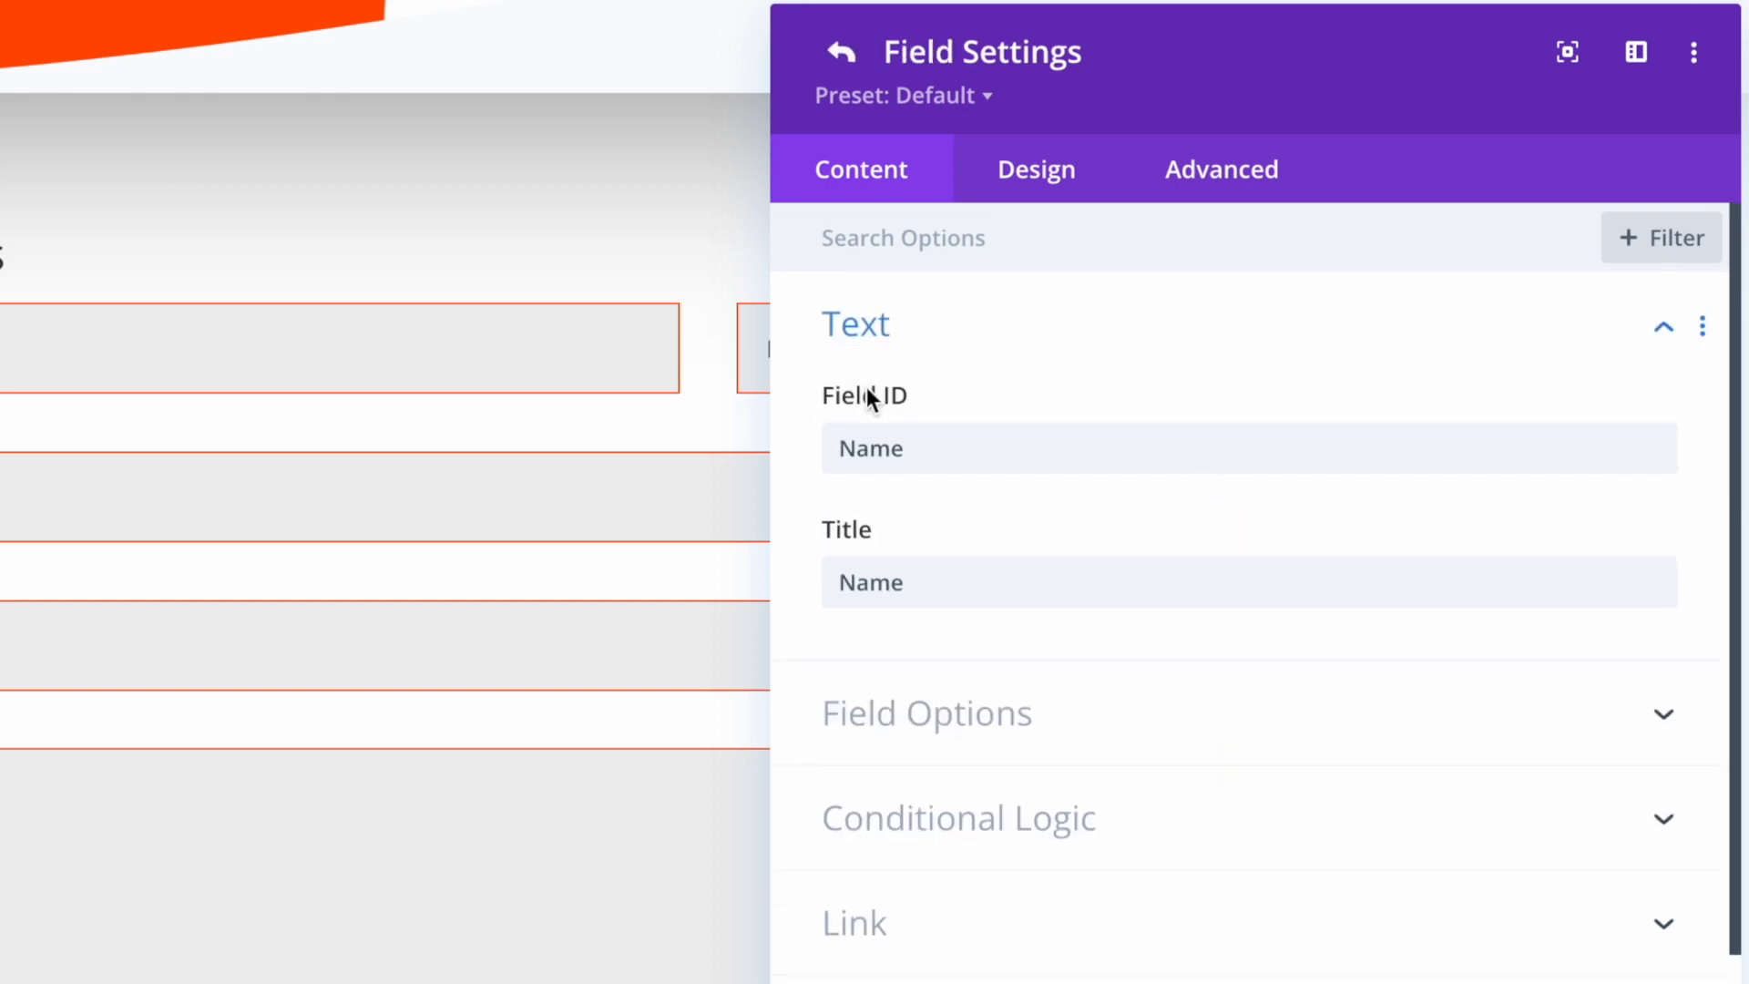
click(898, 451)
drag(898, 451, 820, 445)
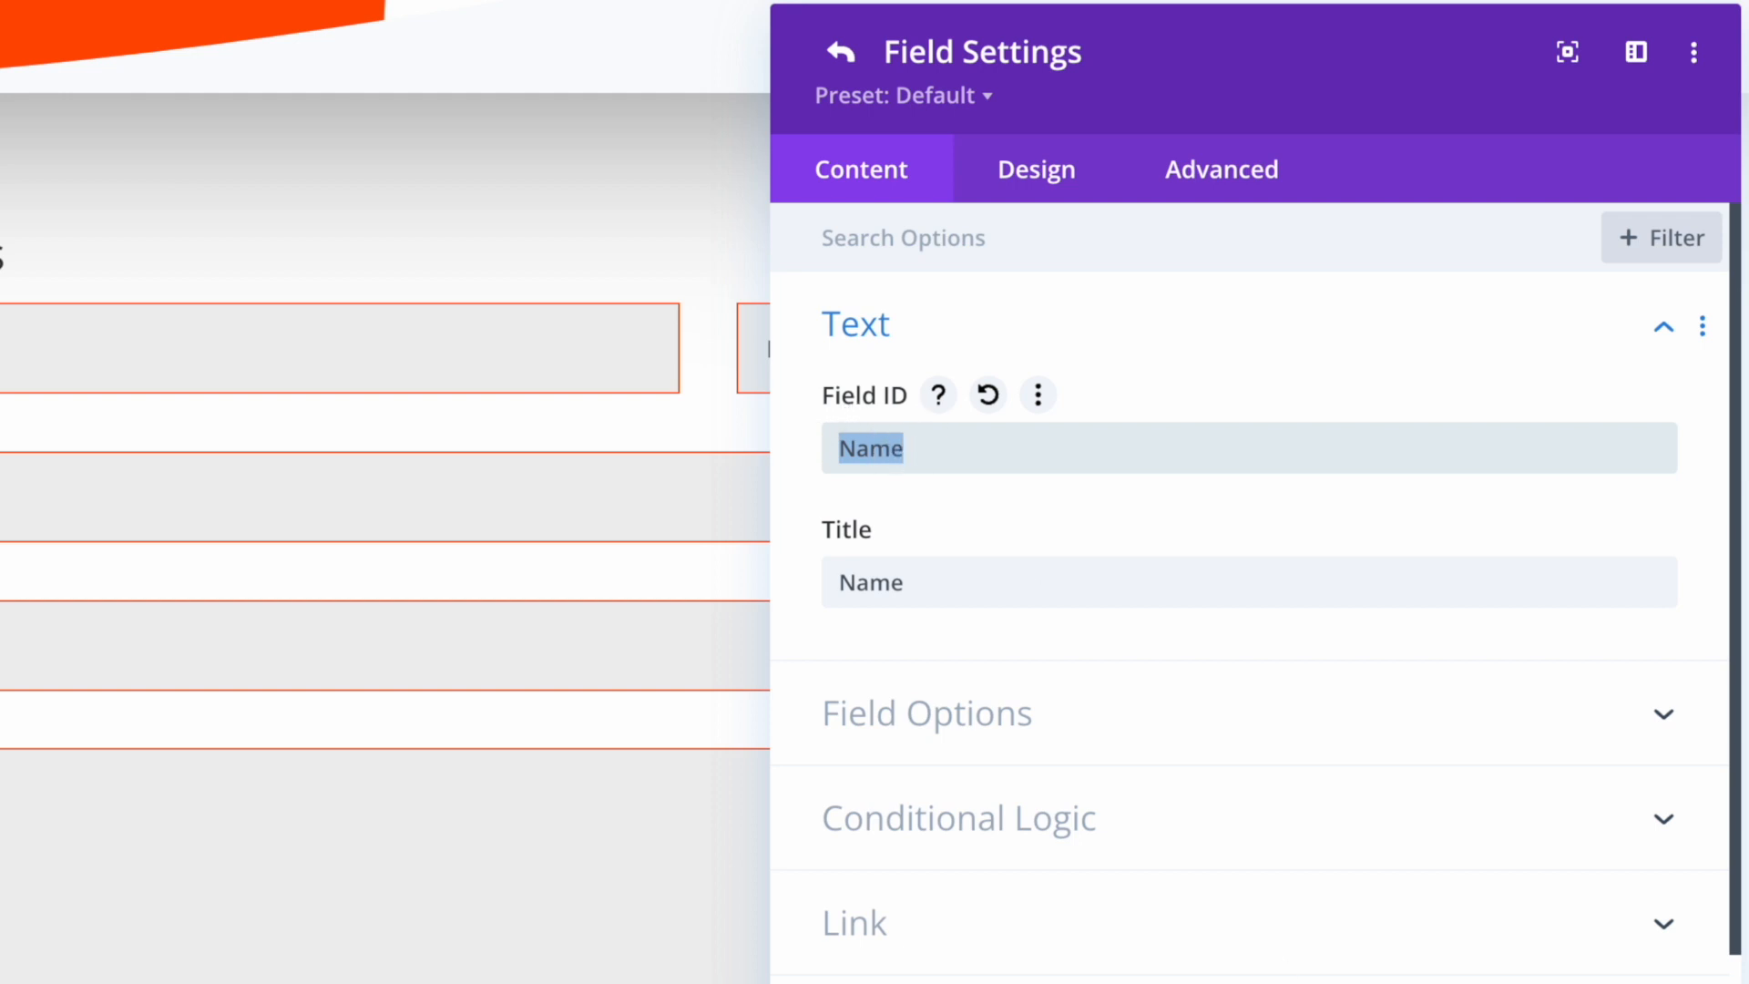
click(1618, 983)
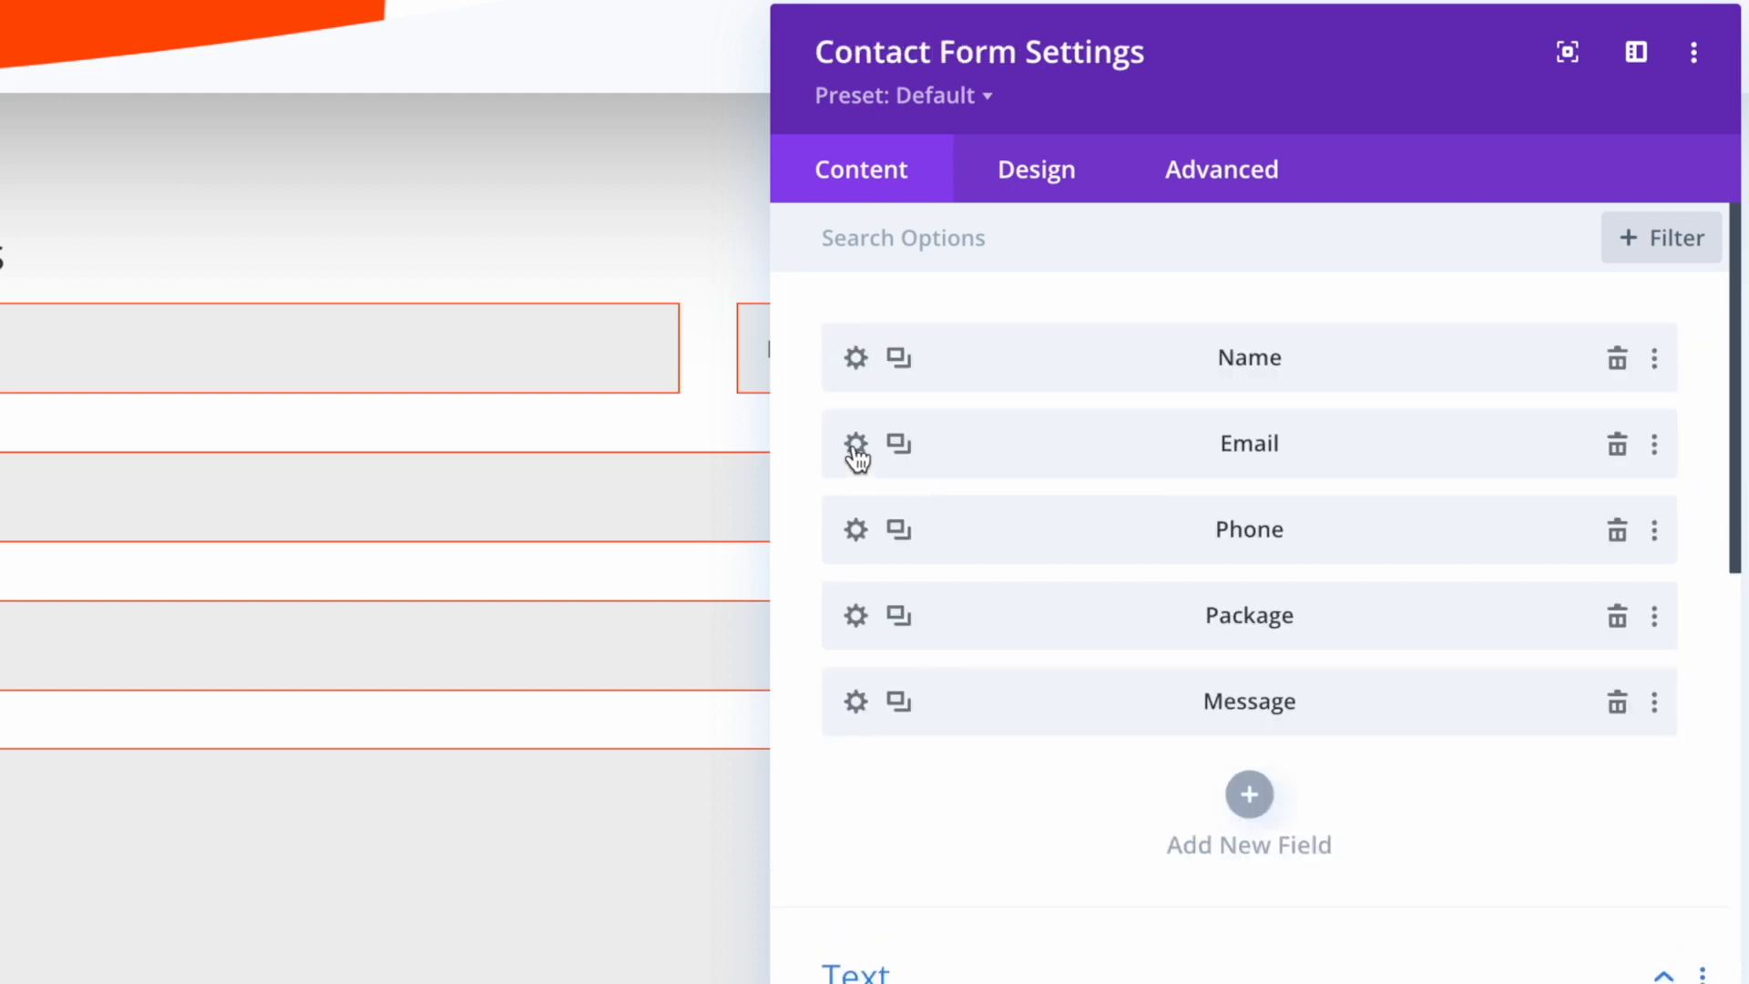
scroll(906, 816, down, 10)
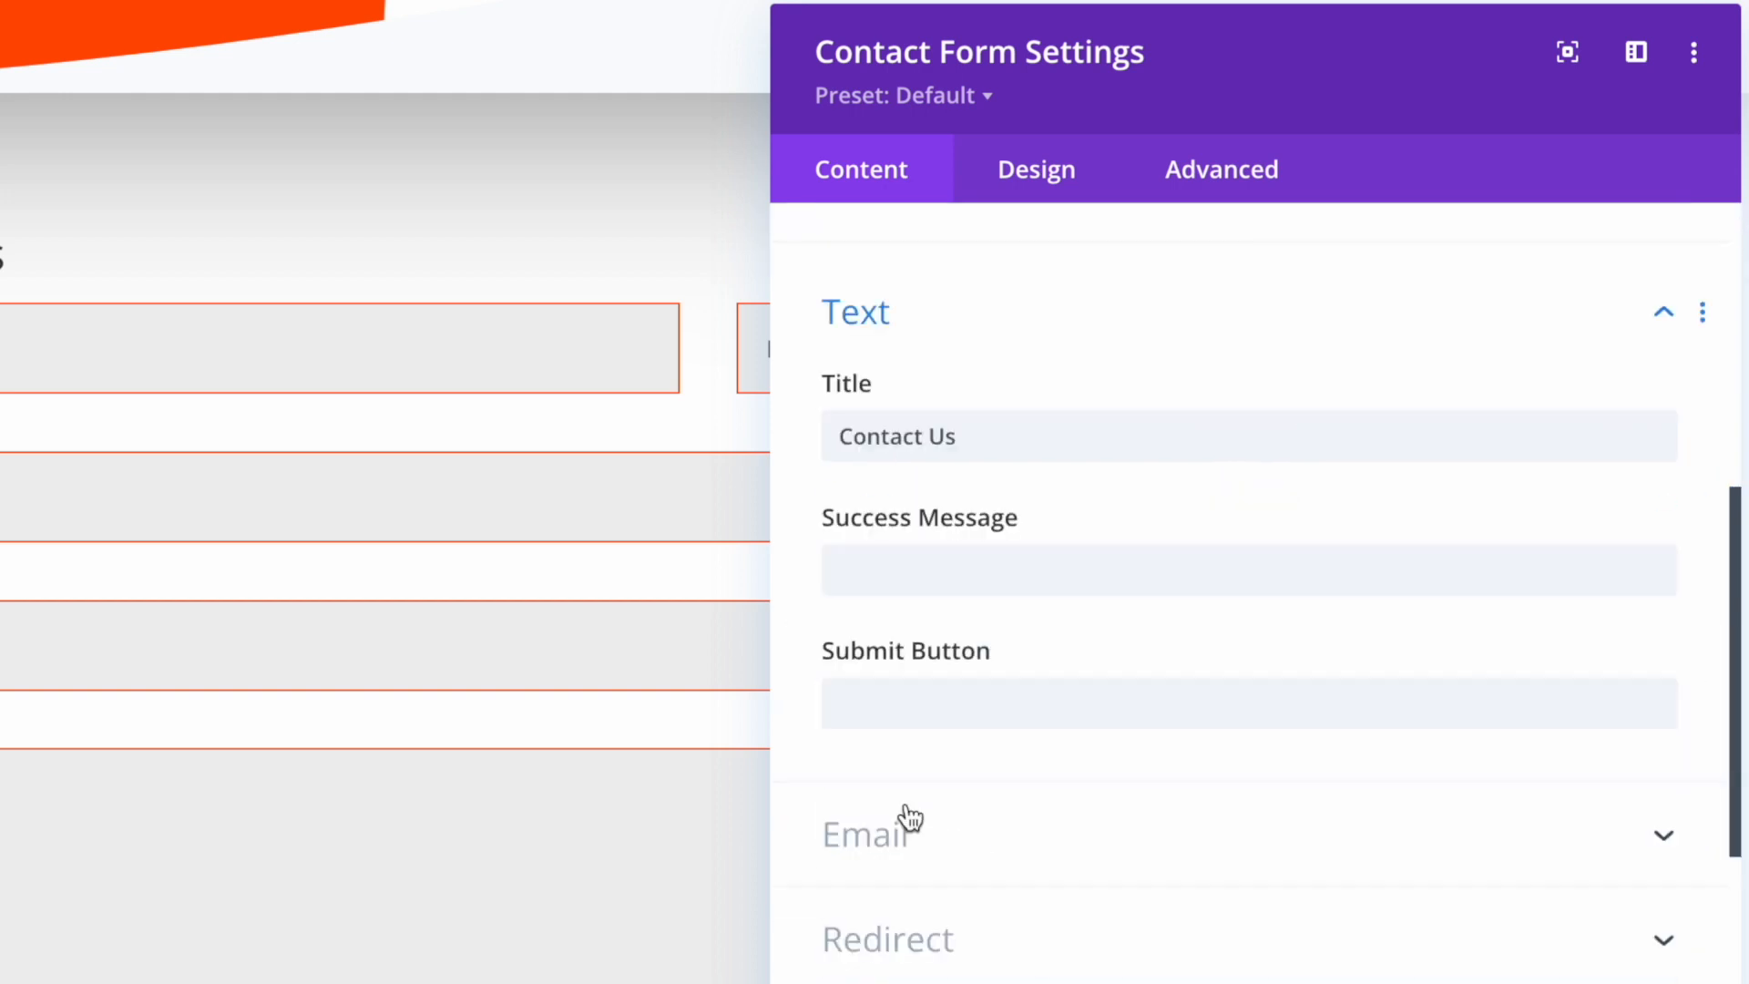
click(919, 381)
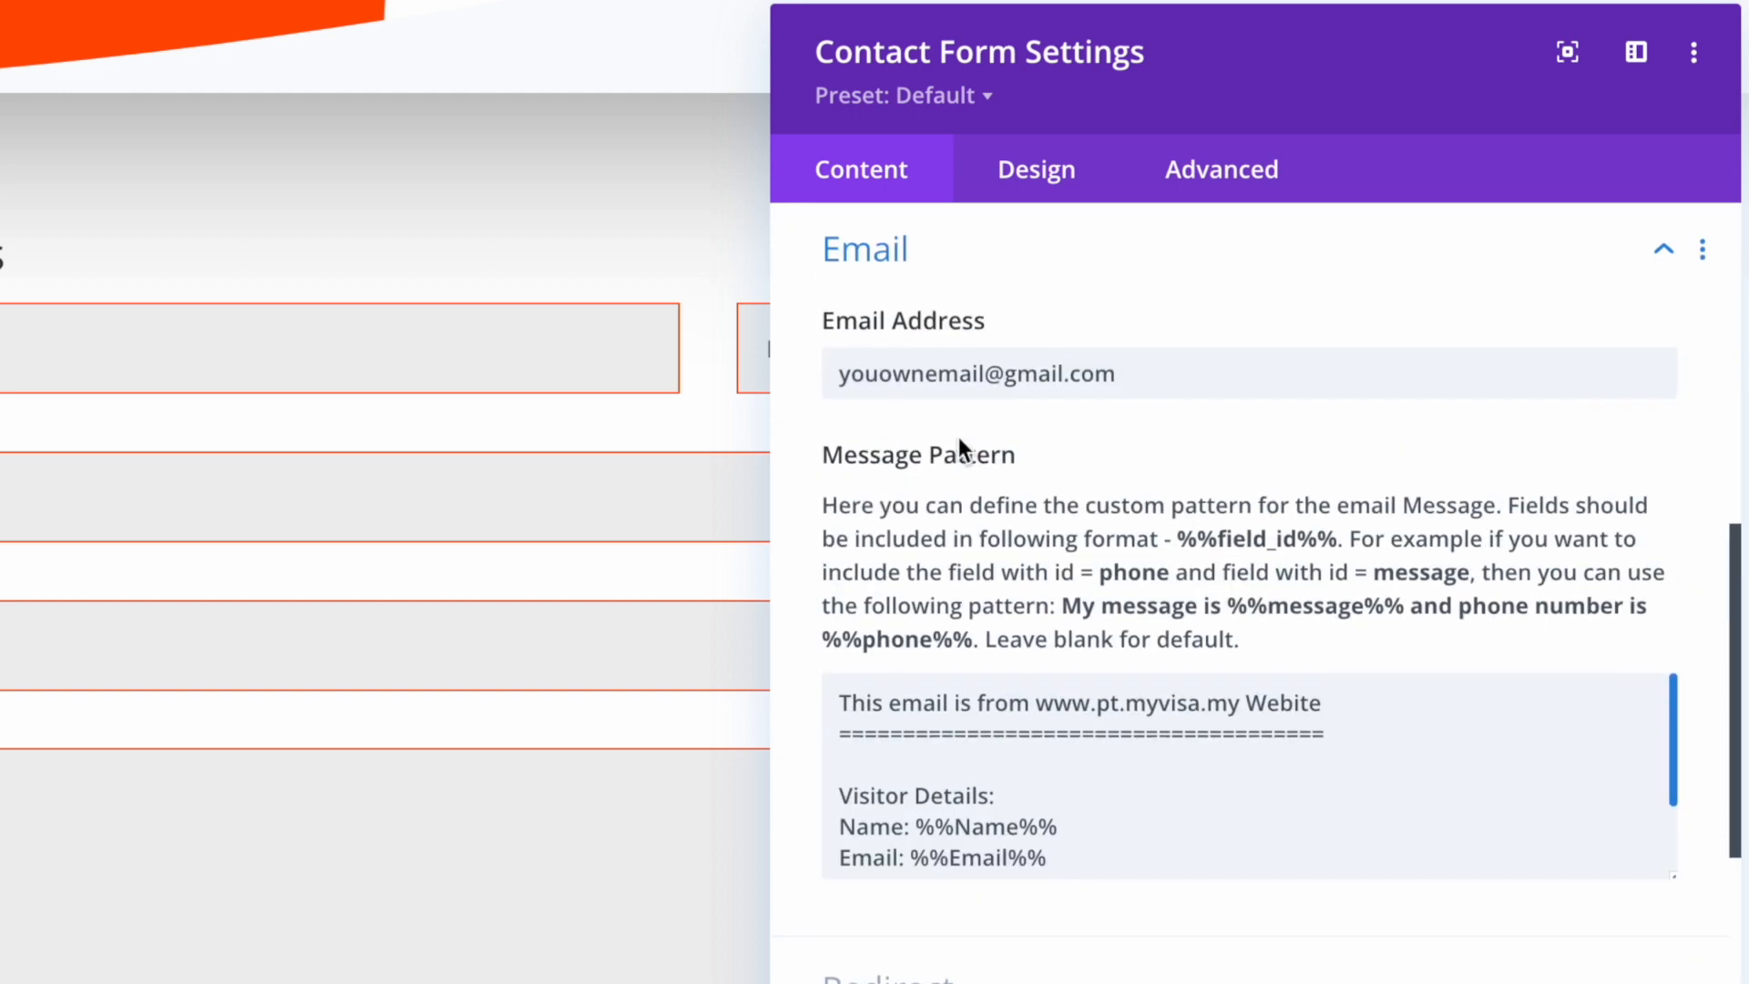
scroll(1084, 825, down, 1)
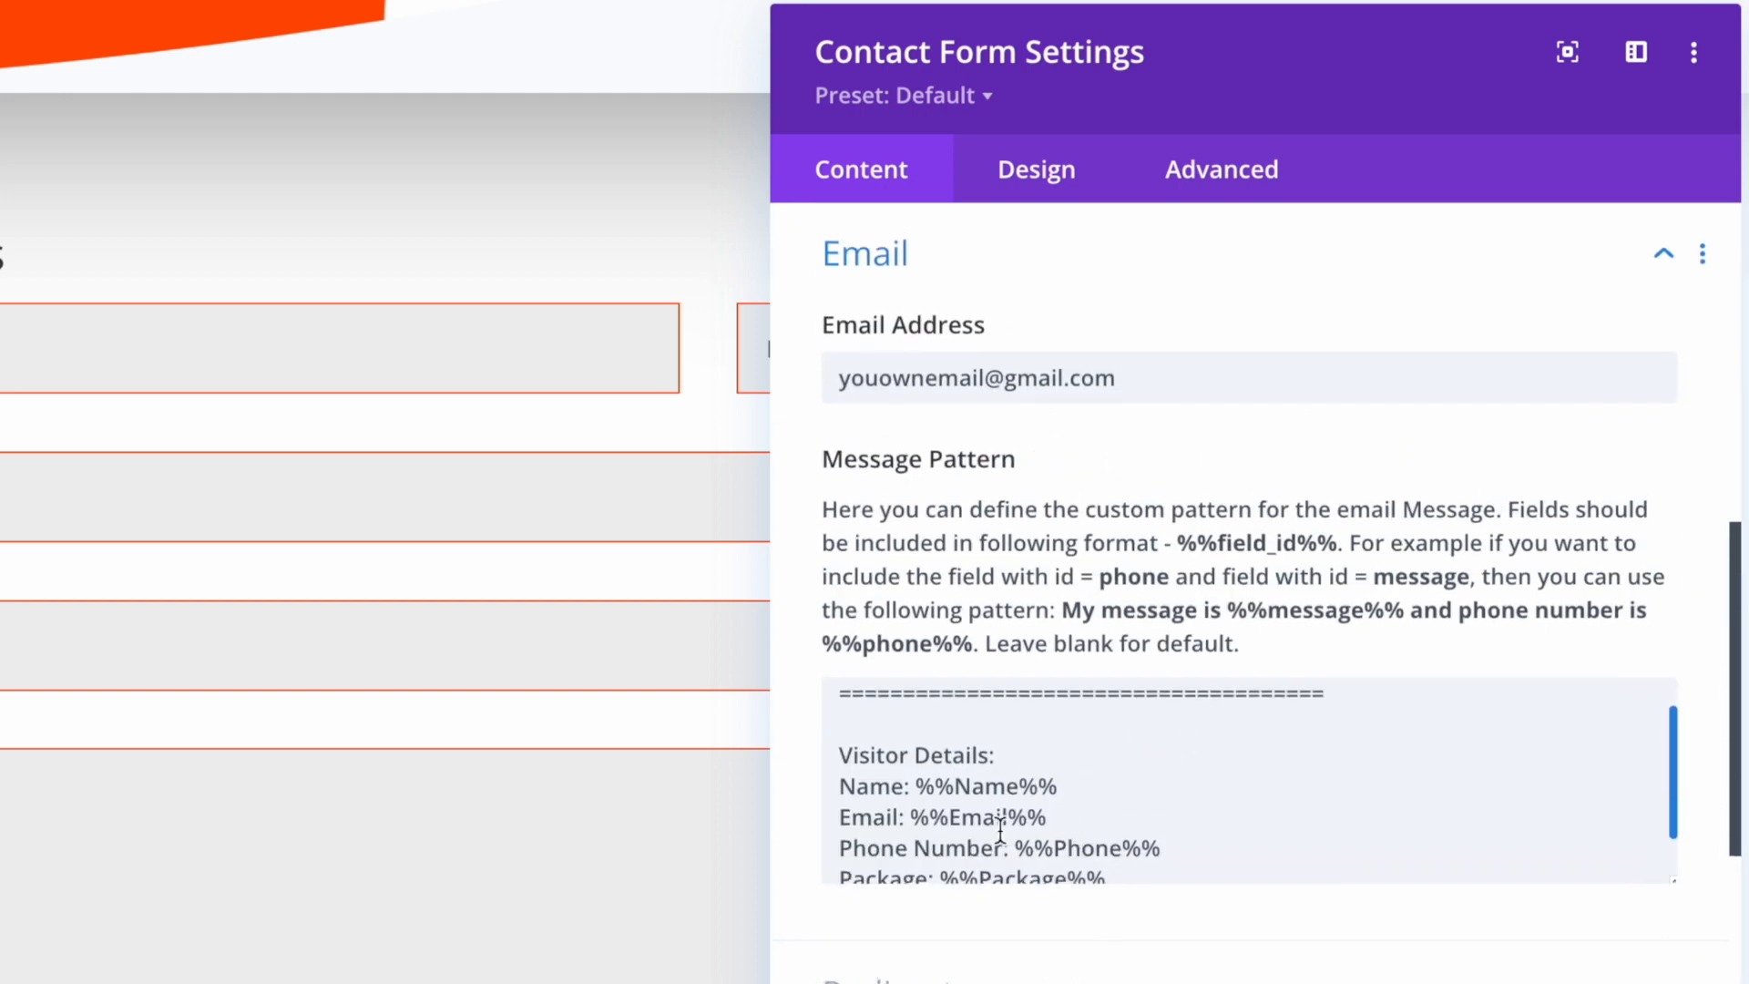
scroll(1138, 847, down, 2)
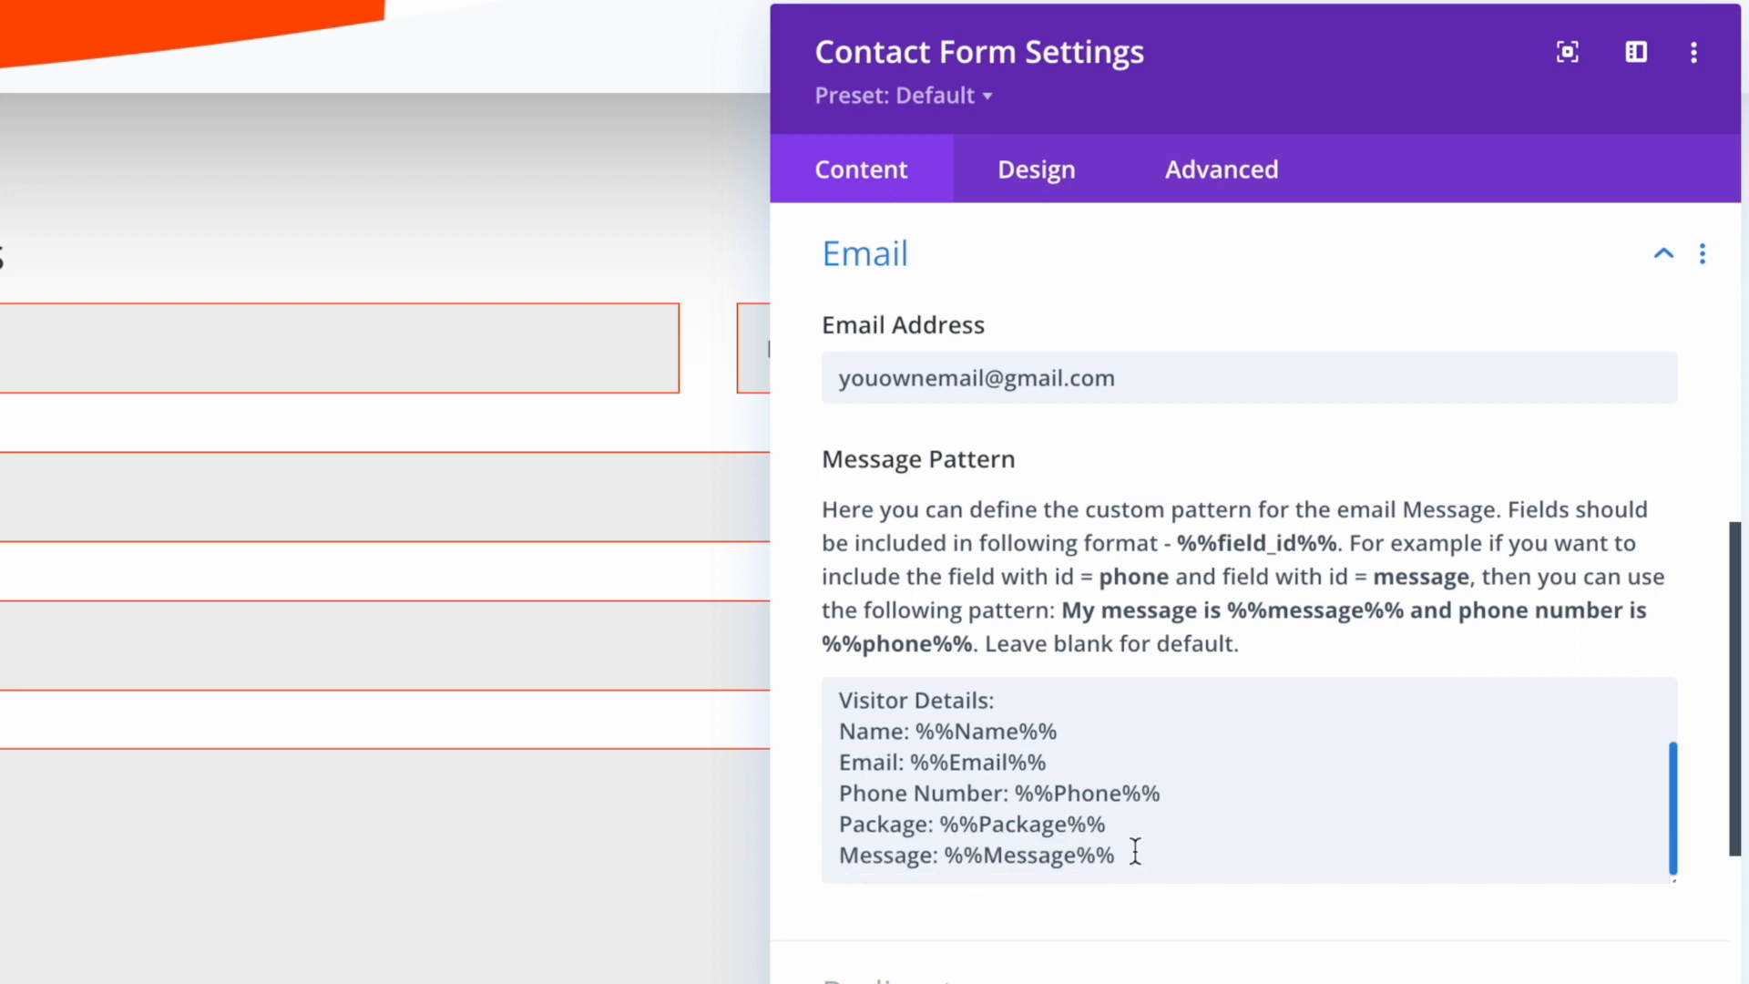
Add an END line below the Message line in the pattern
click(1179, 862)
key(Return)
key(Return)
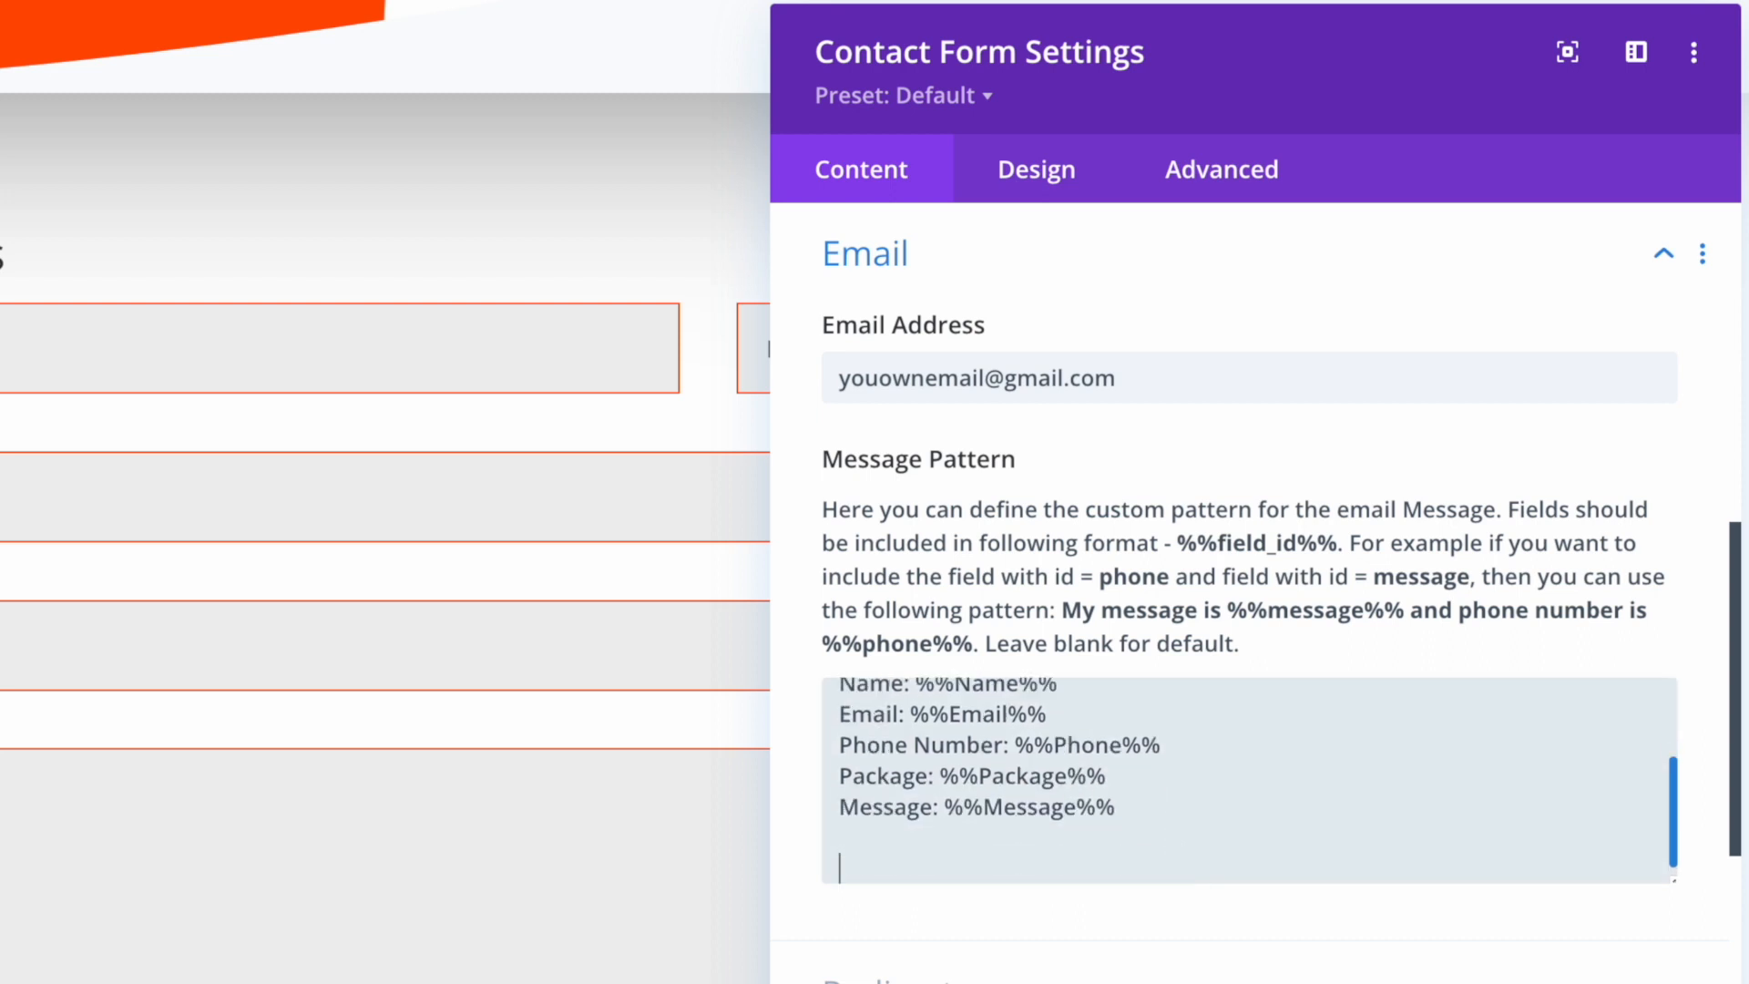
text(The is the)
key(BackSpace)
key(BackSpace)
key(BackSpace)
key(BackSpace)
text(ENF)
key(Return)
drag(839, 715, 1115, 777)
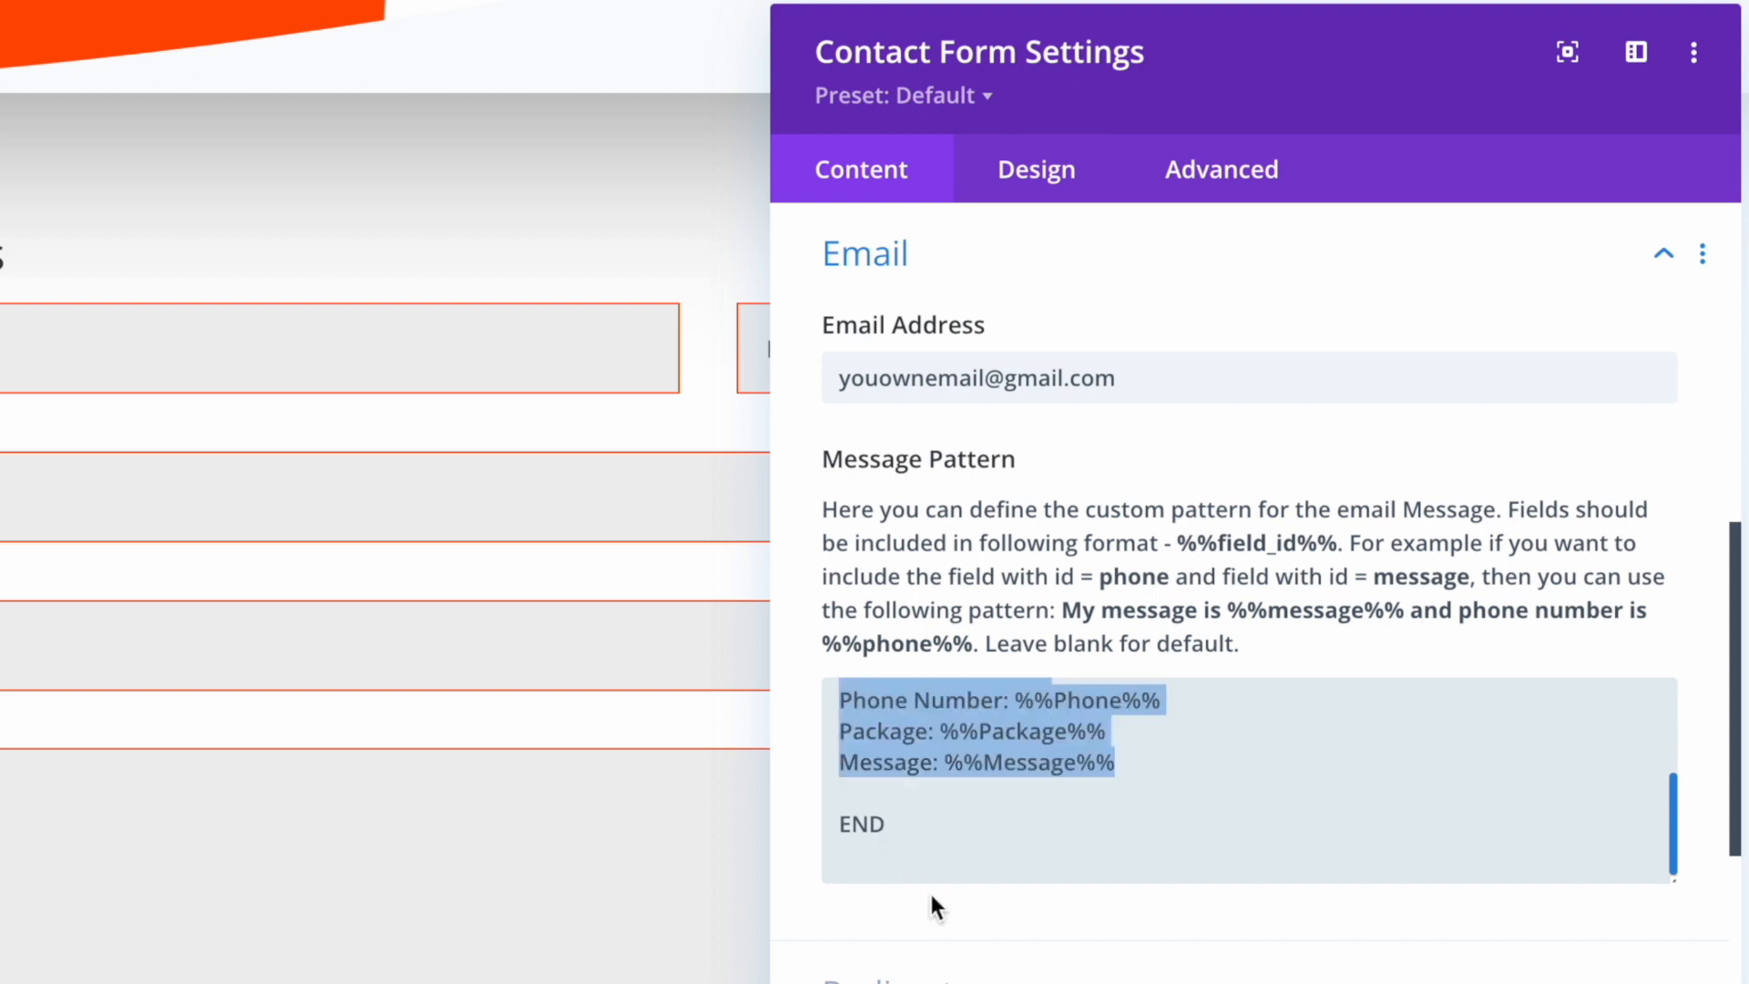
scroll(1281, 891, up, 2)
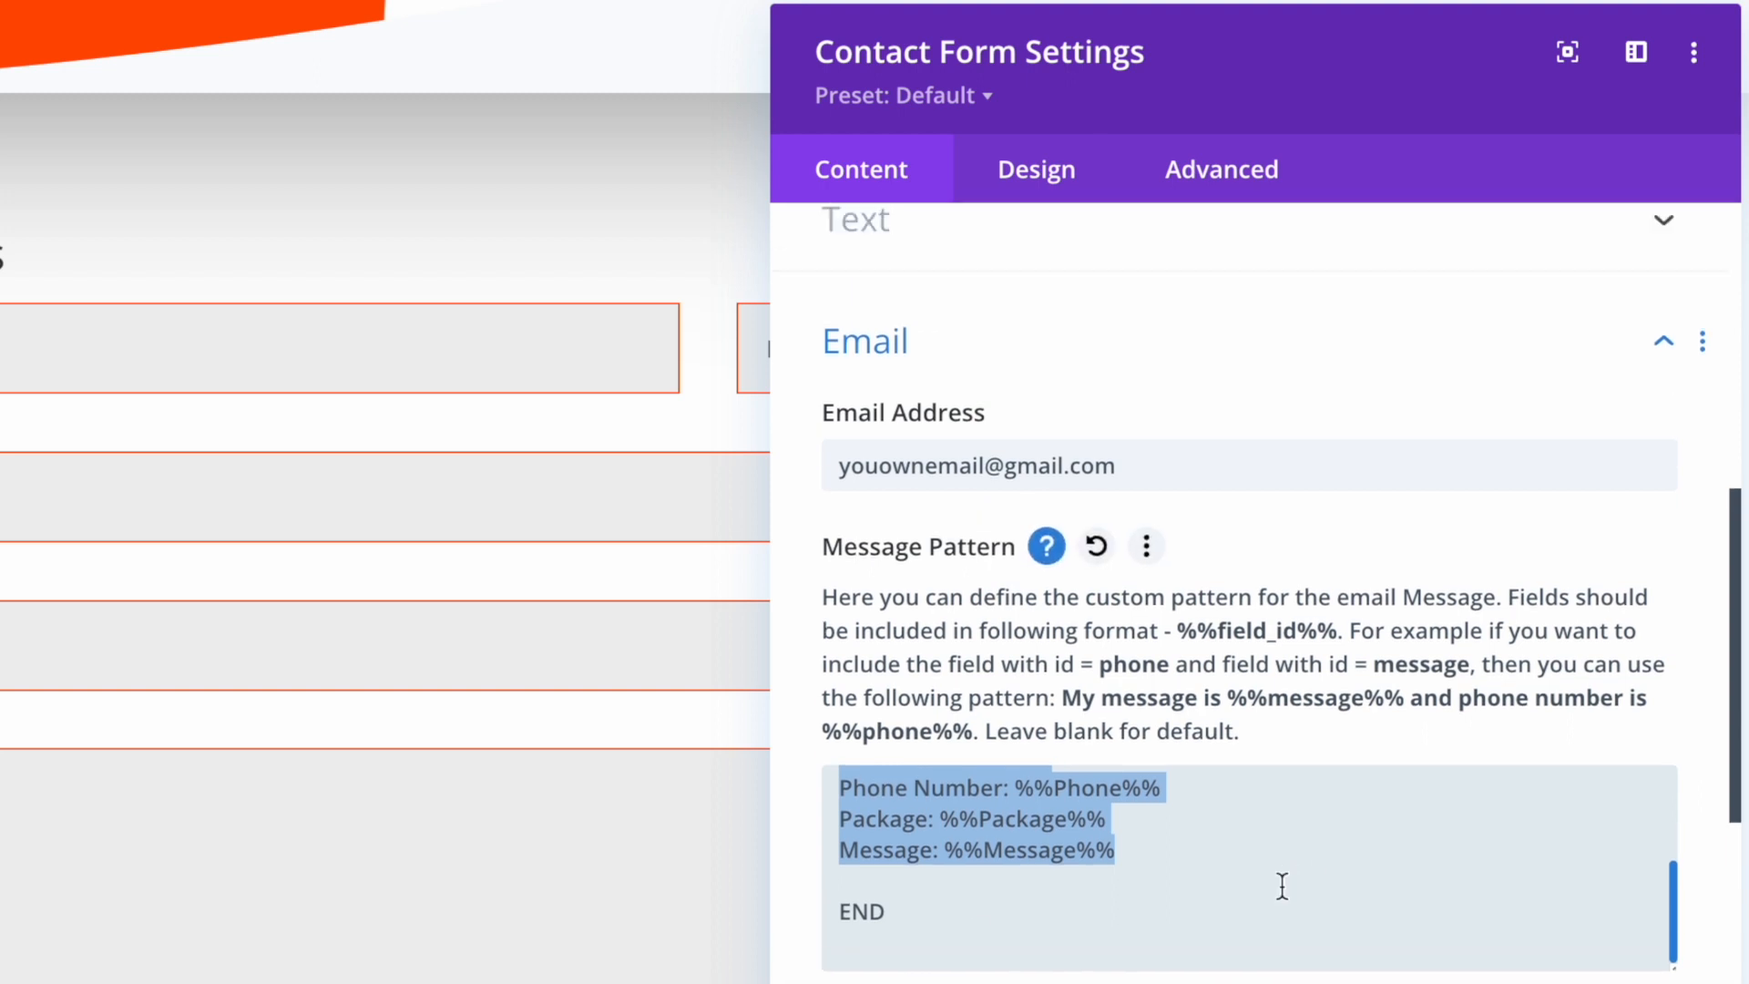
scroll(1199, 870, up, 1)
scroll(1194, 866, down, 1)
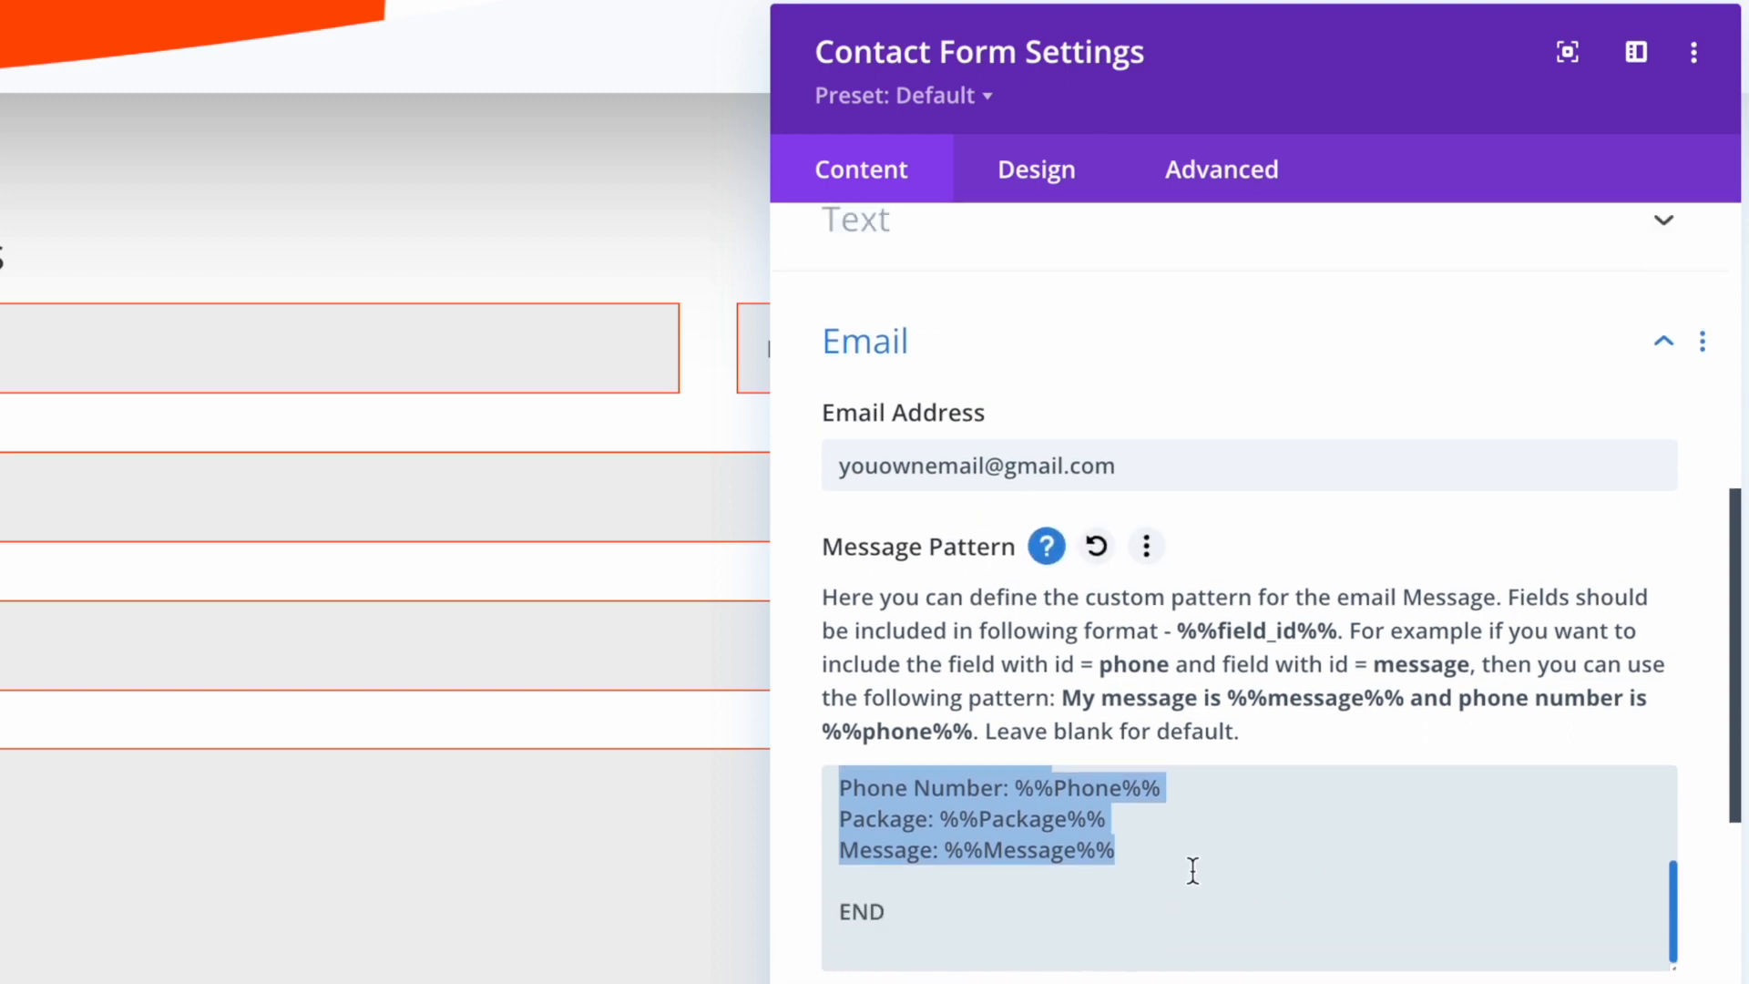
click(966, 950)
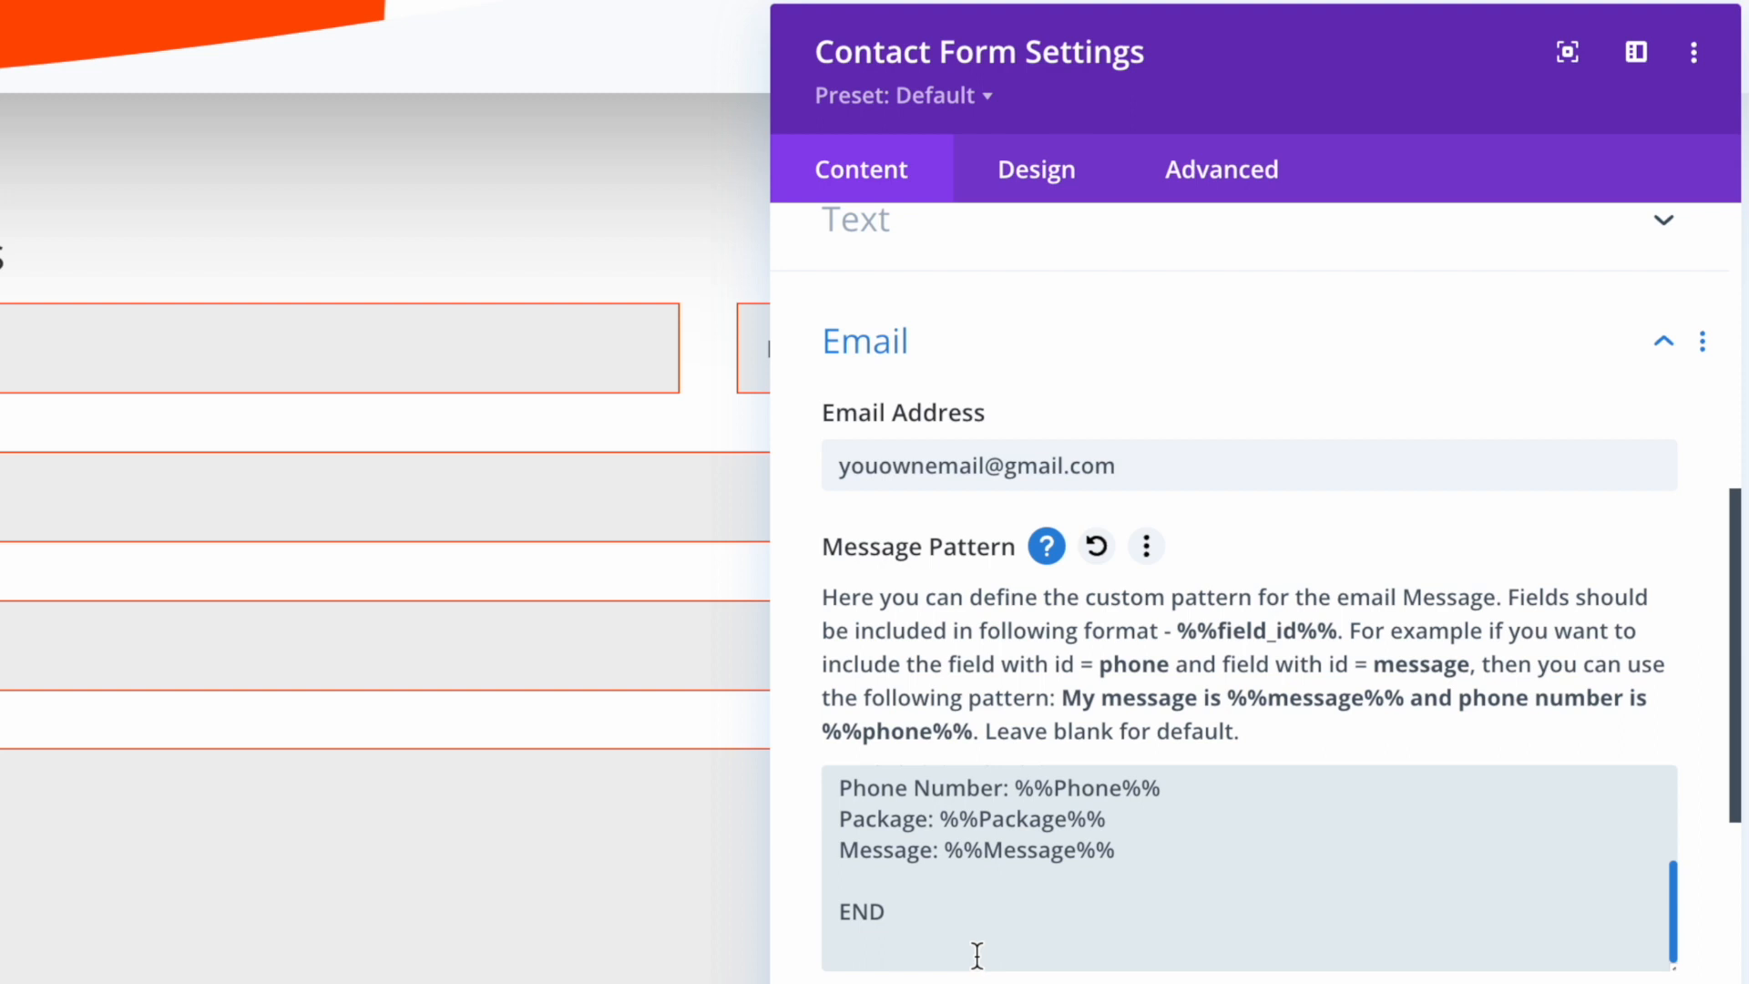
key(Return)
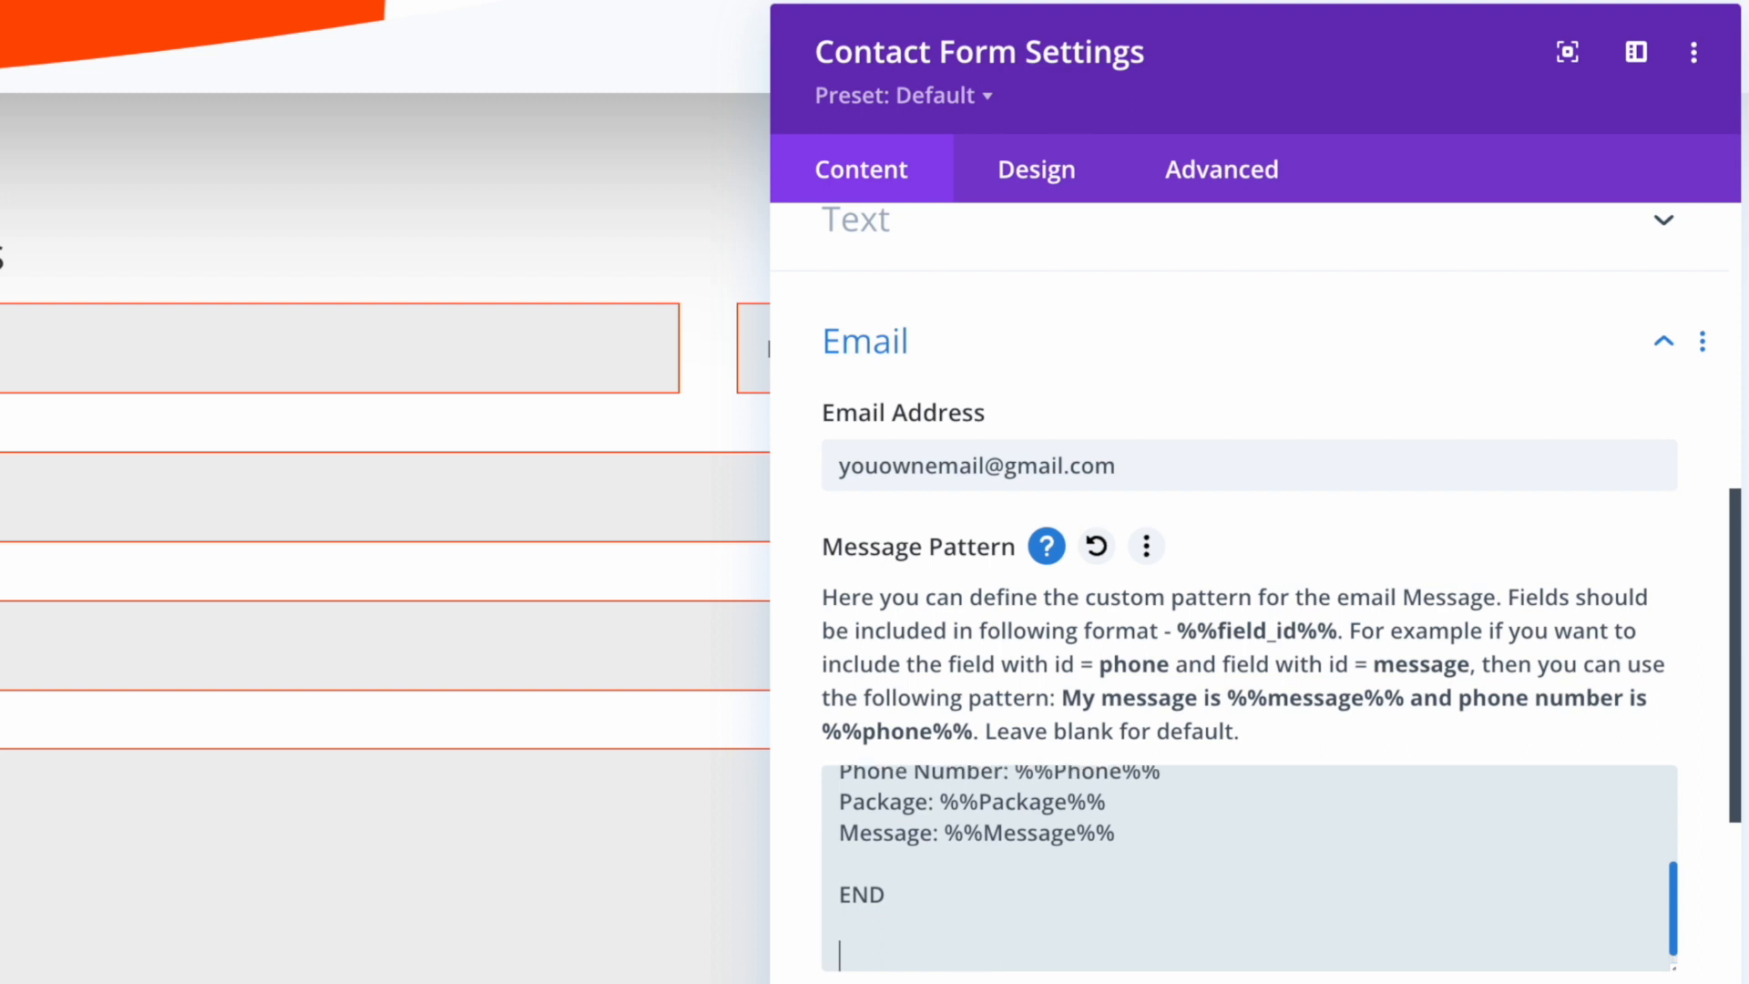
text(www.pt.myvisa.)
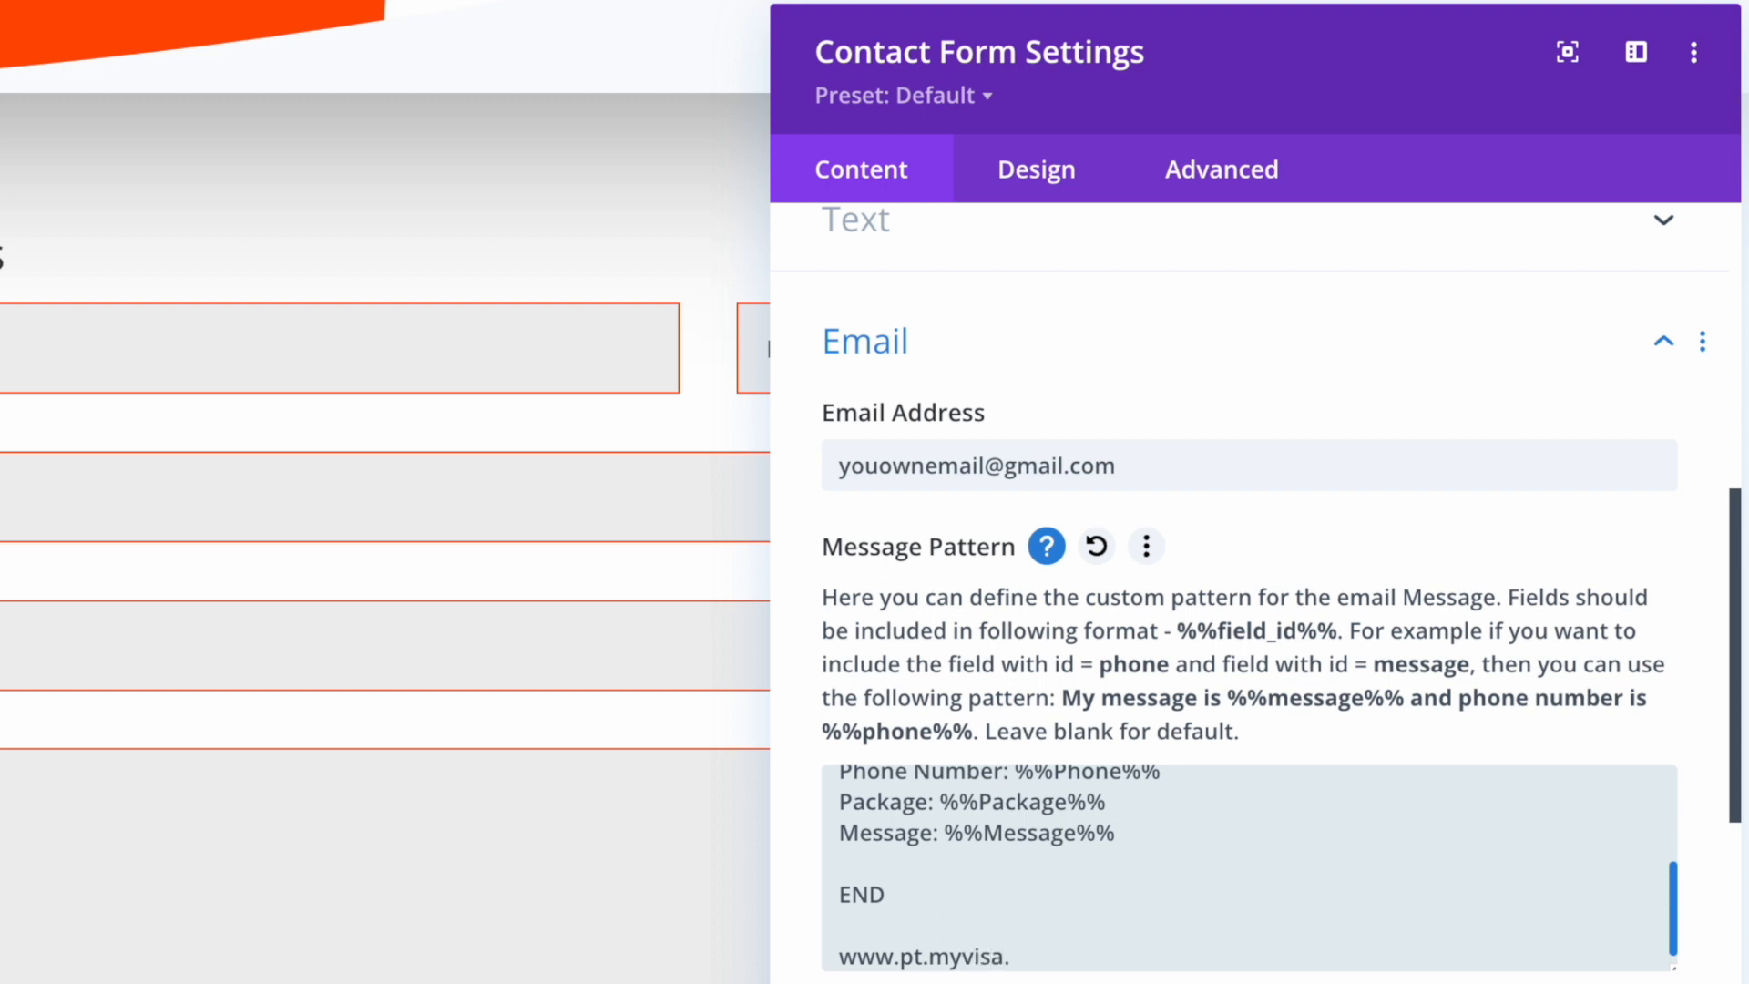
text(my)
scroll(954, 917, up, 3)
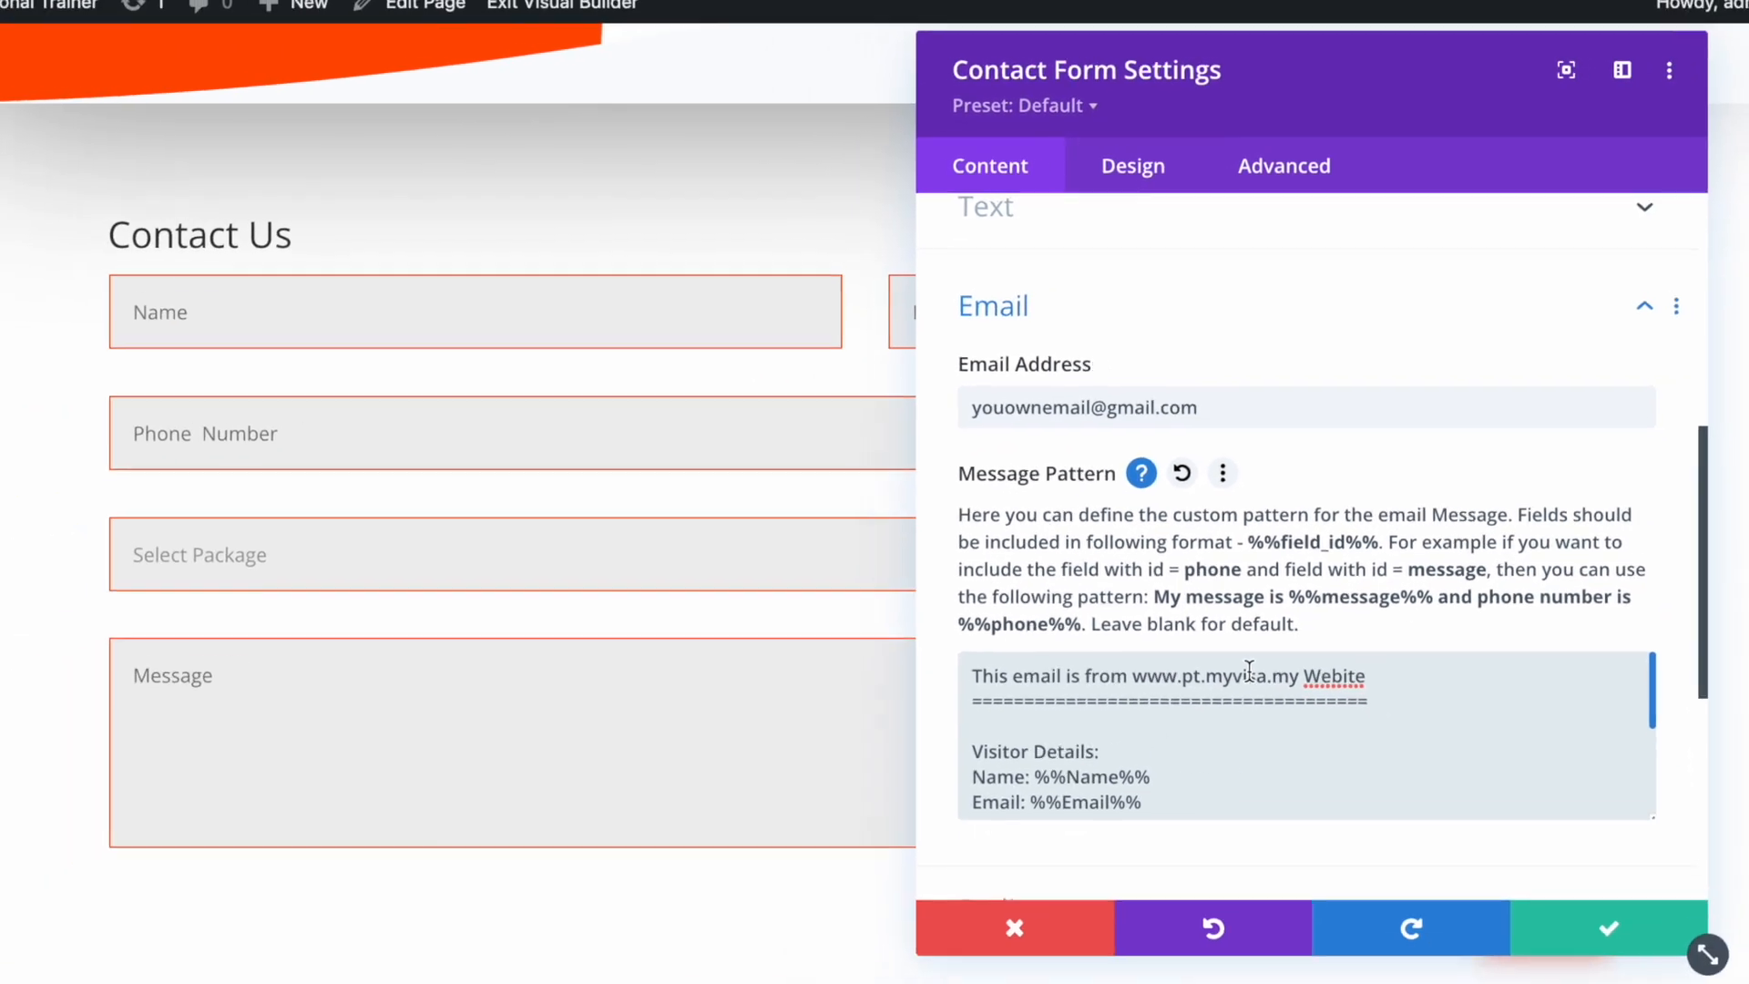
scroll(959, 896, down, 5)
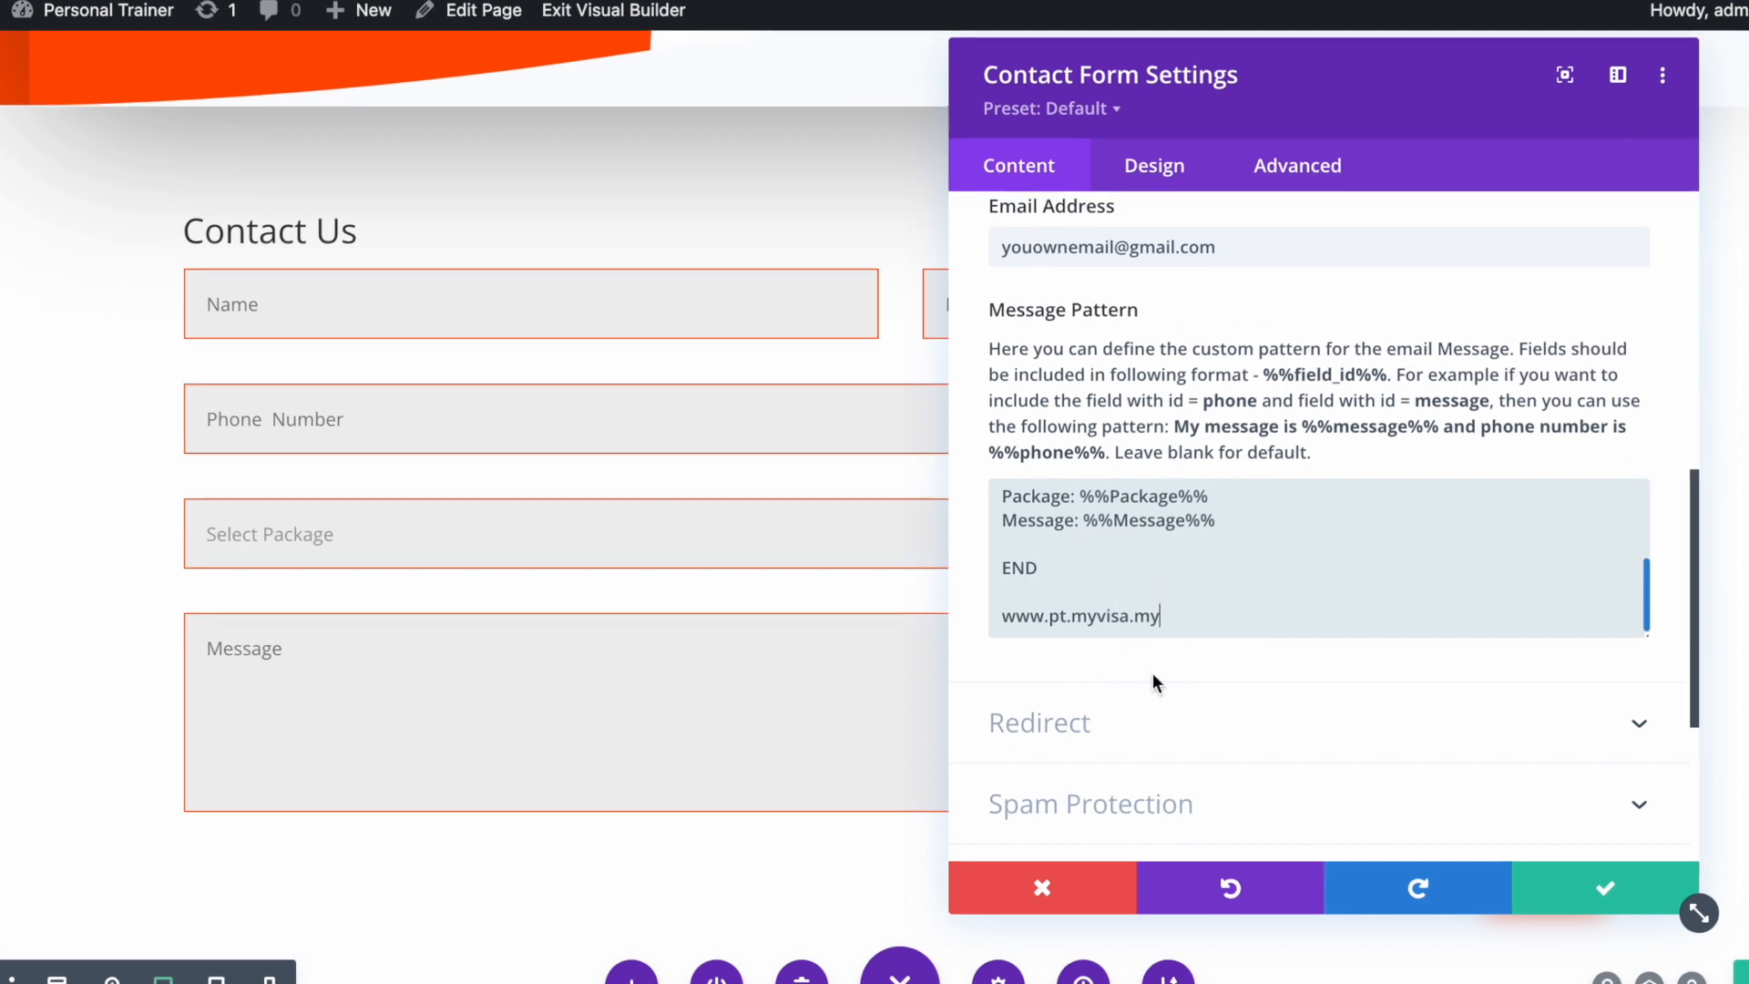
Confirm the form settings, save the page, and review the finished Contact Us form
click(1606, 887)
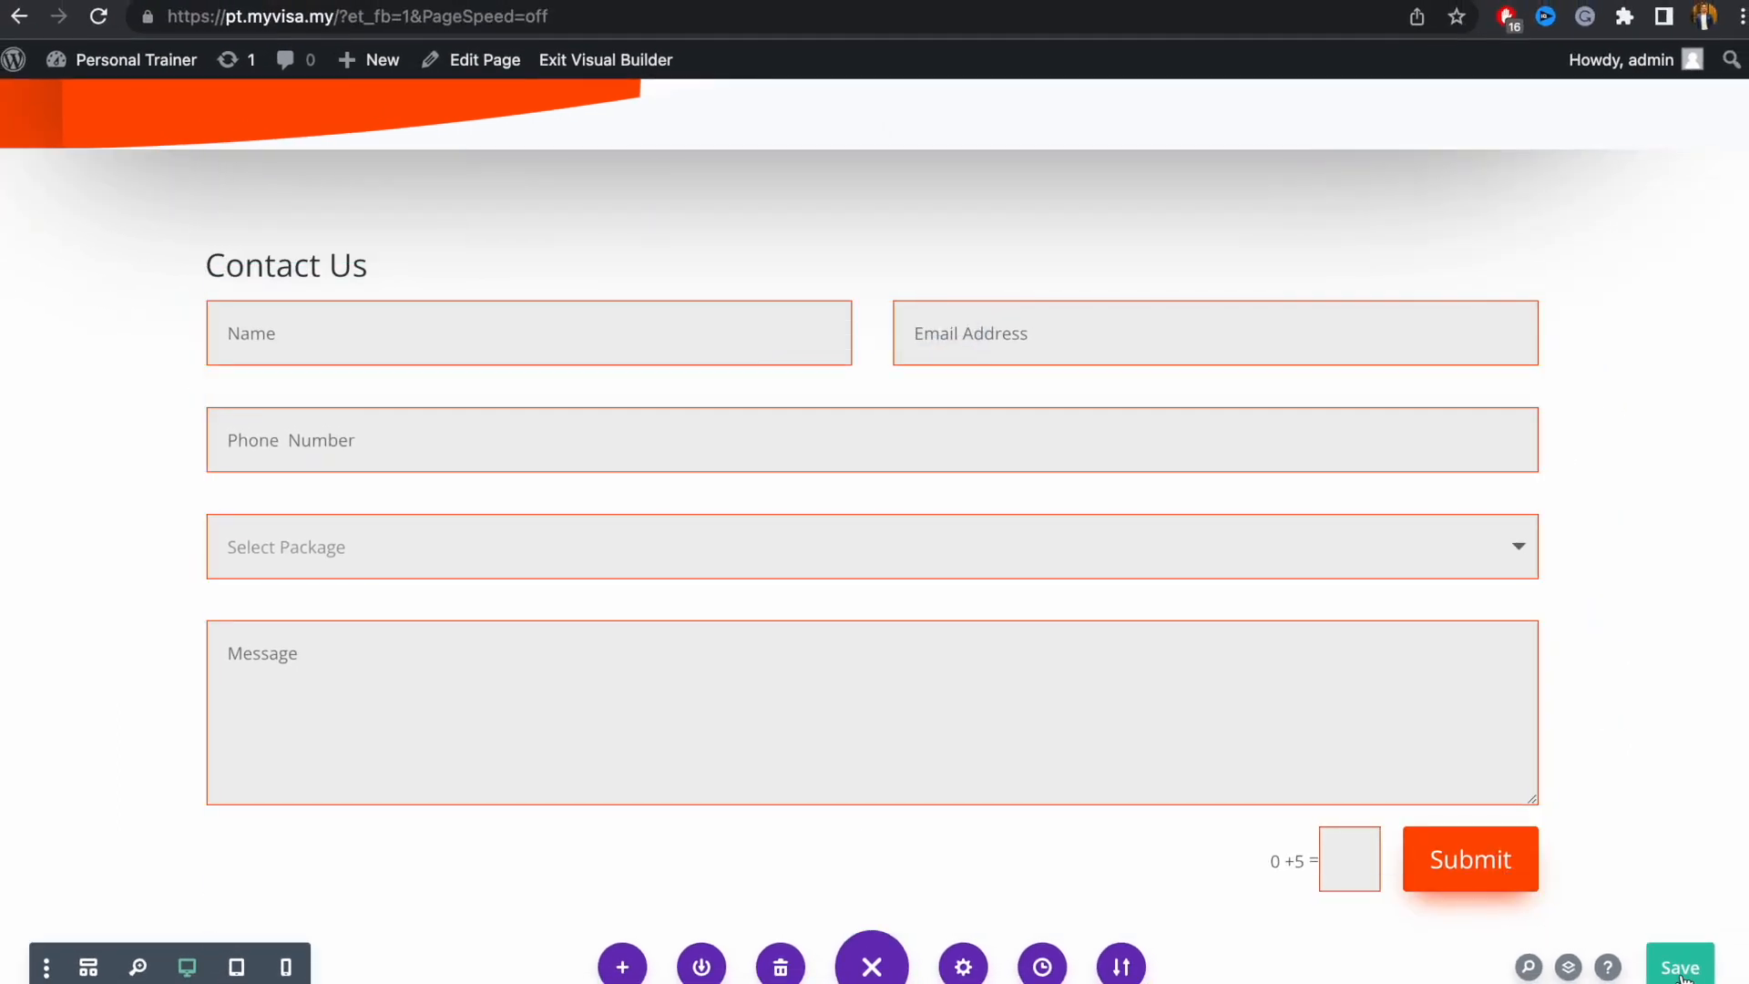
click(1681, 969)
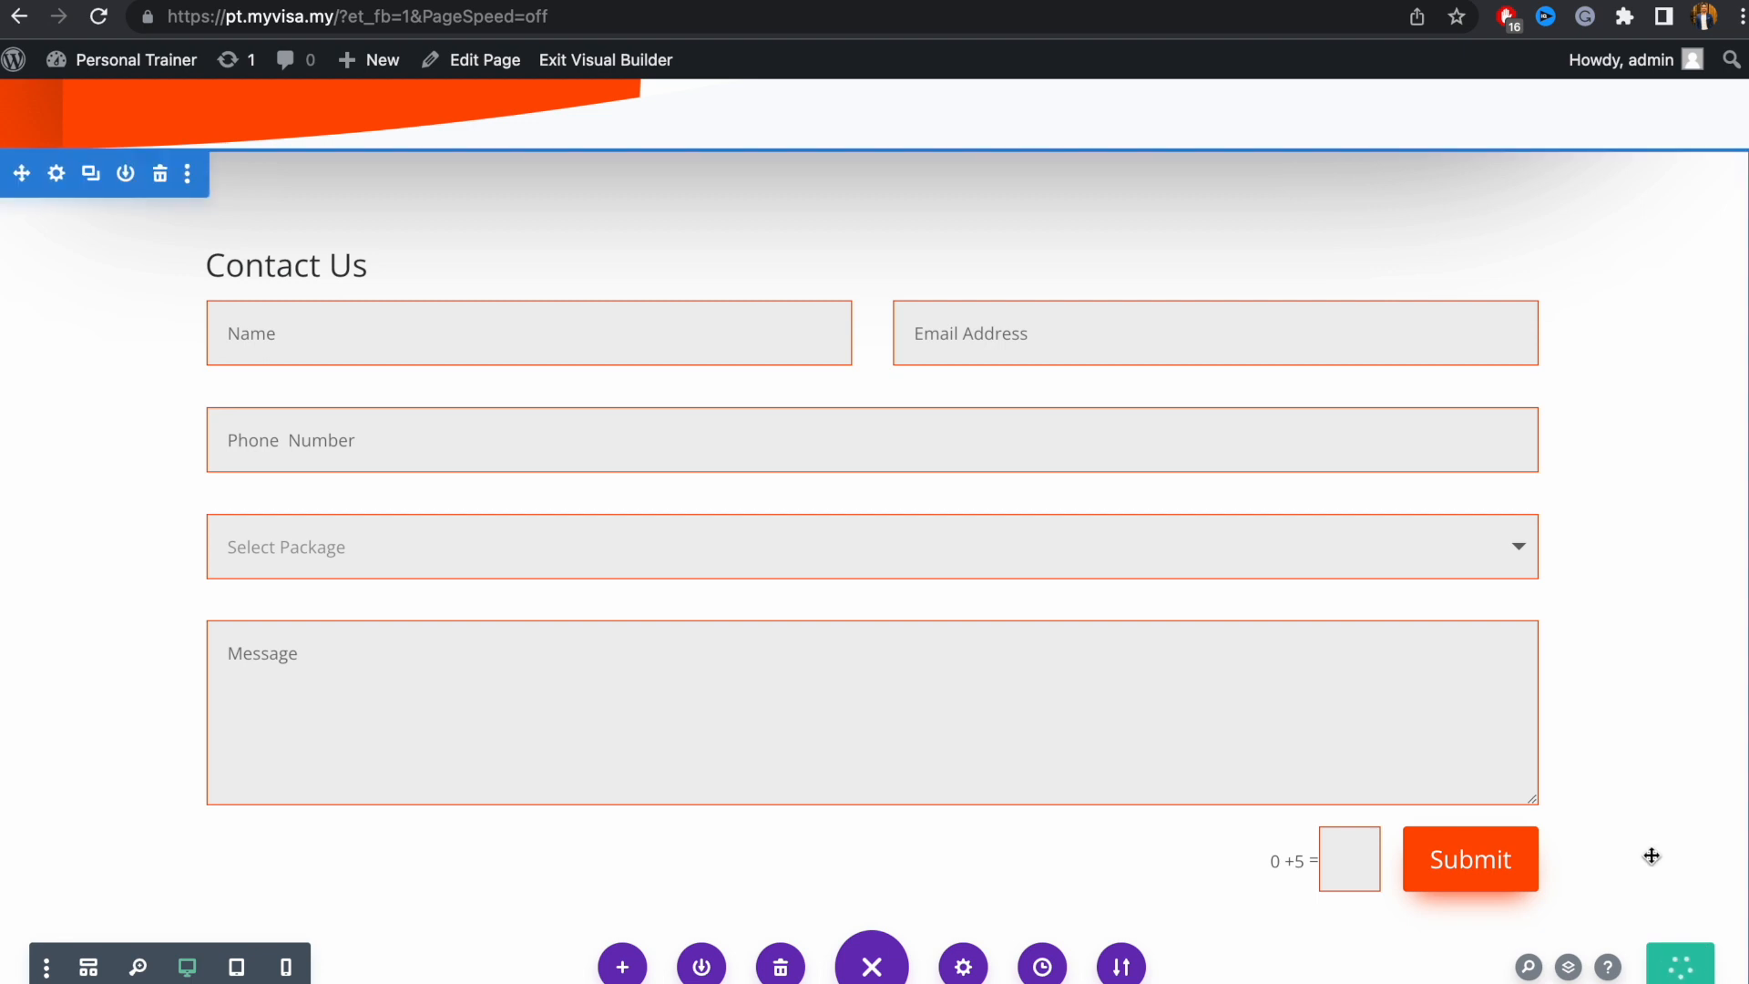
scroll(593, 449, down, 15)
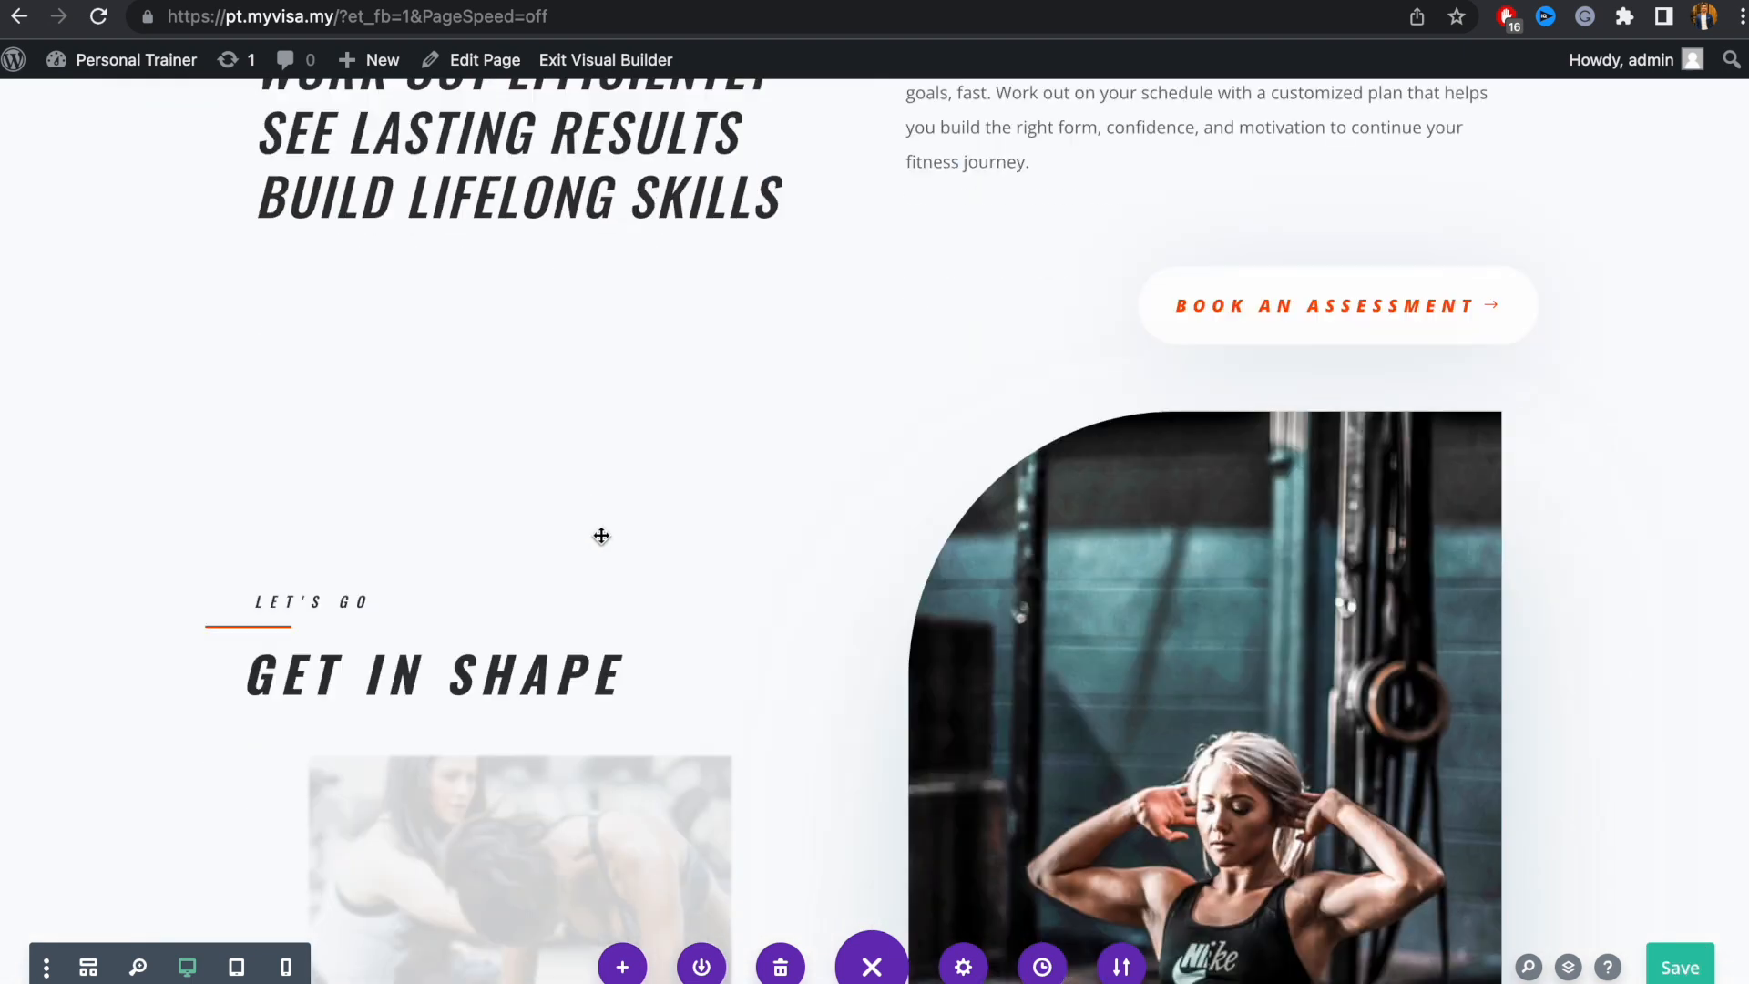
scroll(655, 771, down, 10)
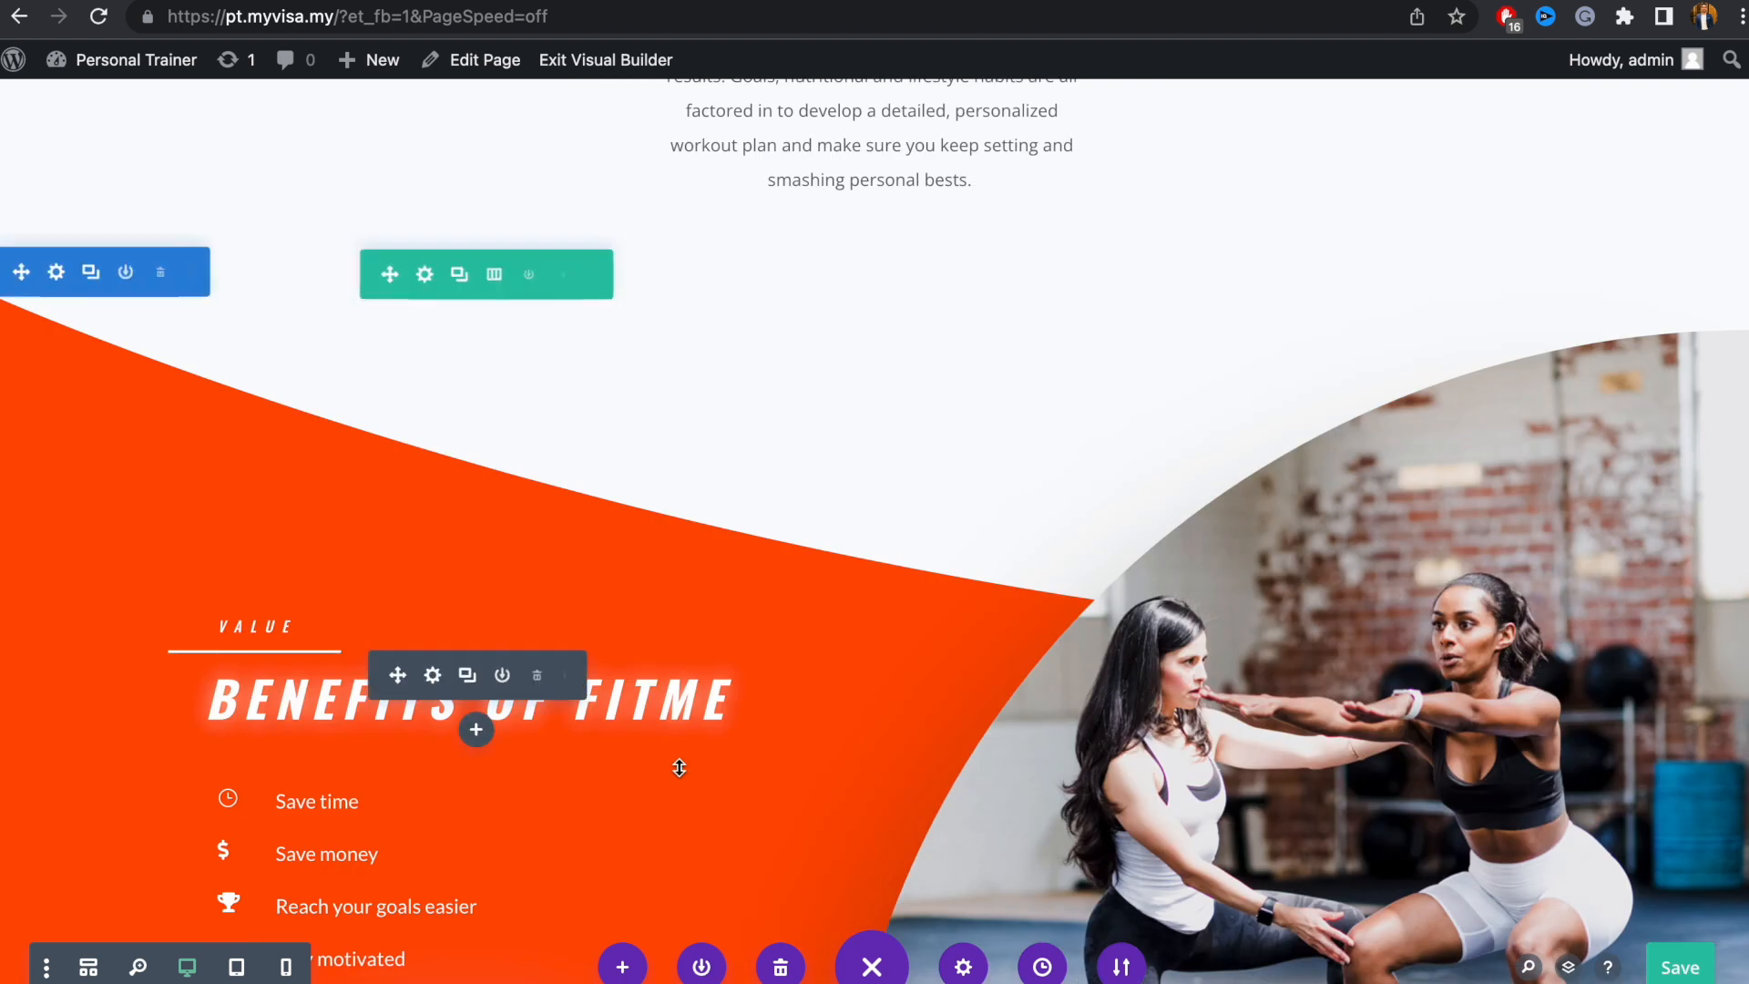
scroll(679, 768, down, 3)
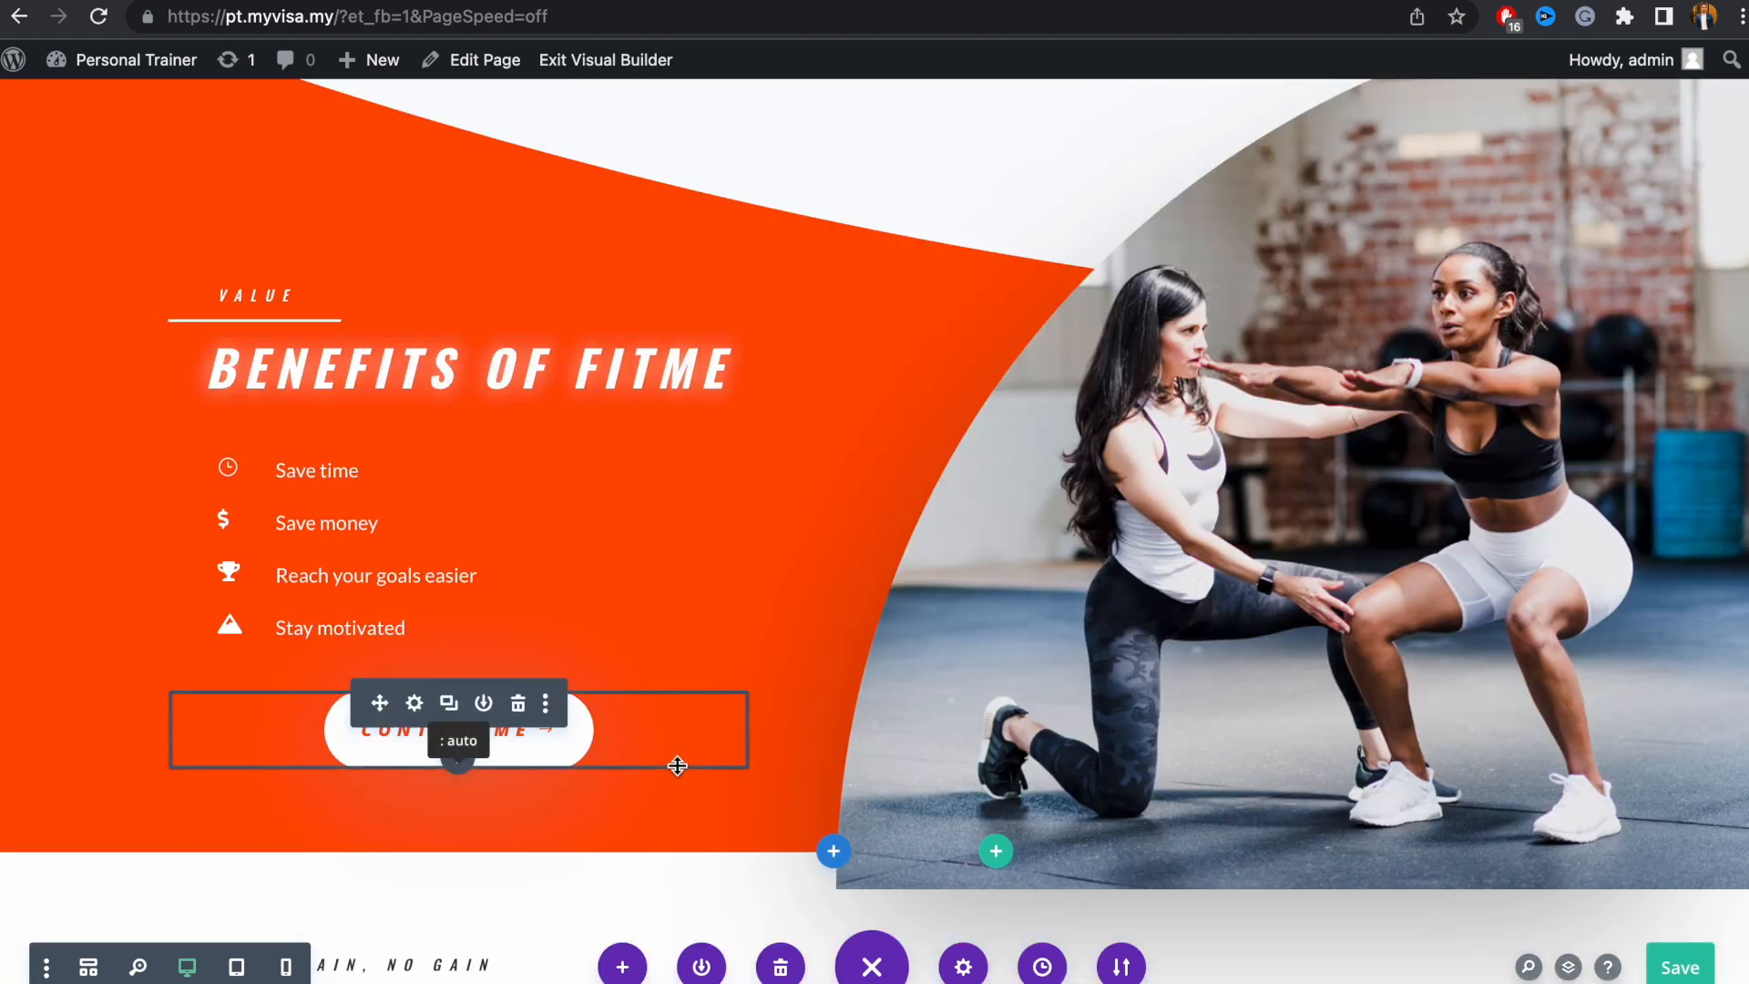
scroll(677, 766, up, 10)
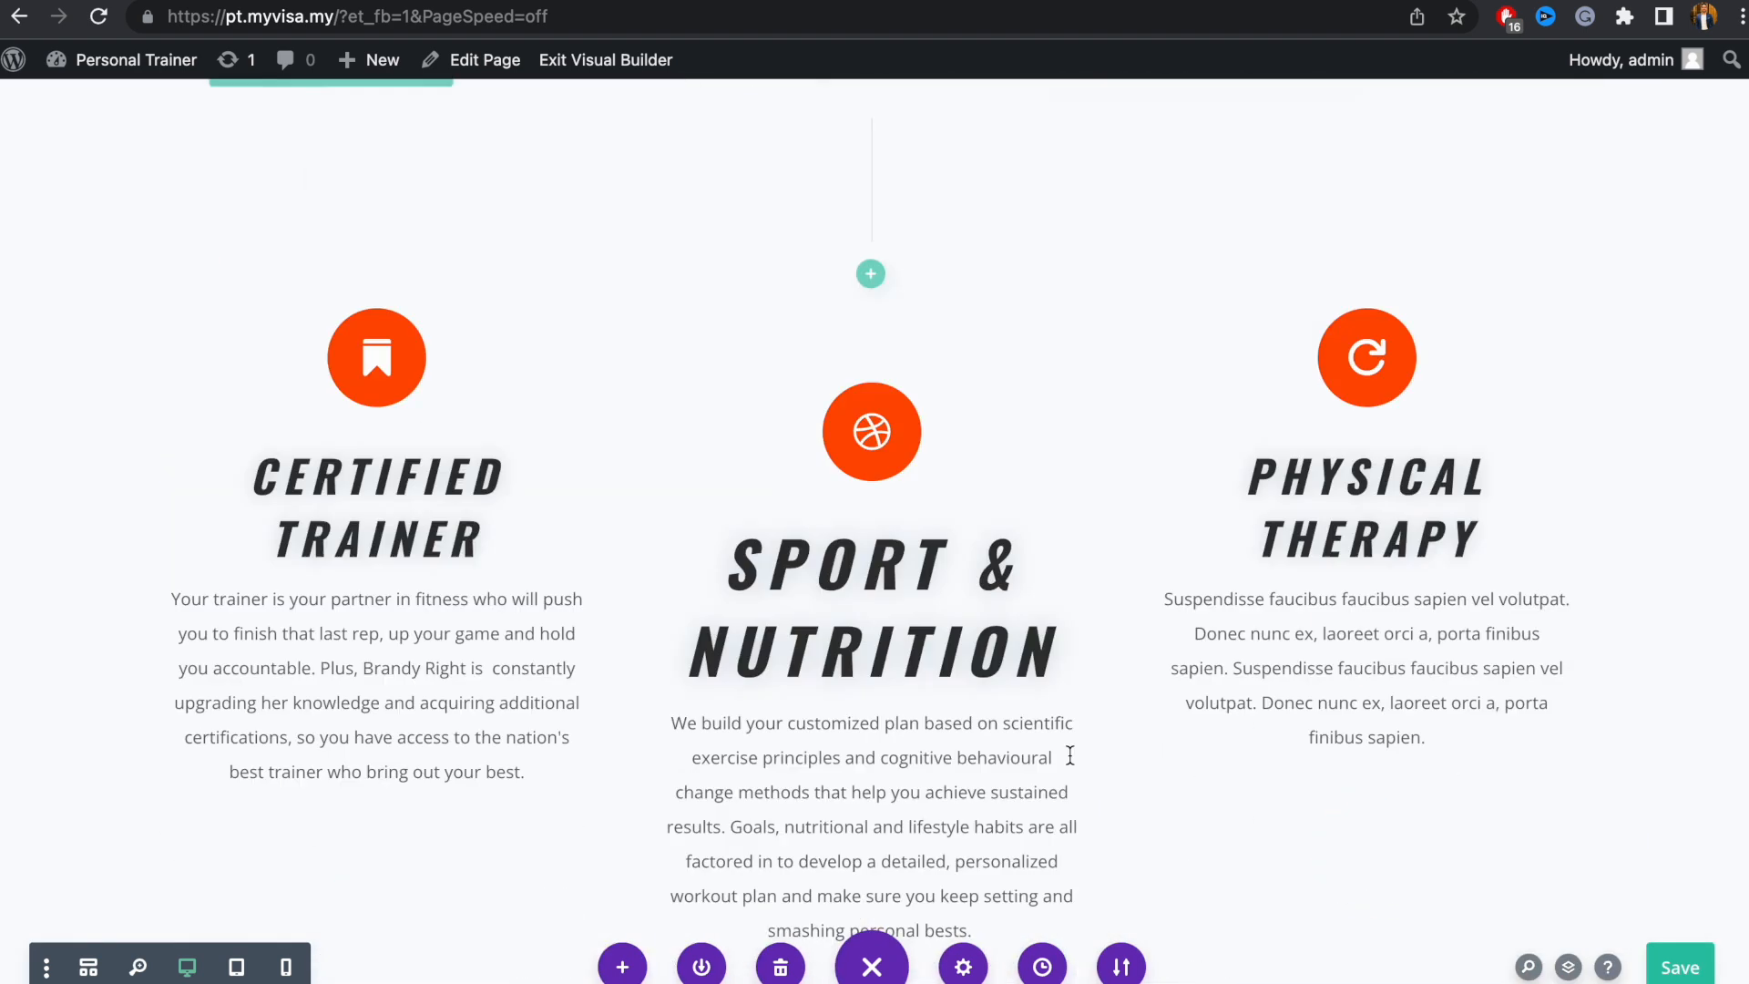
scroll(1070, 757, up, 15)
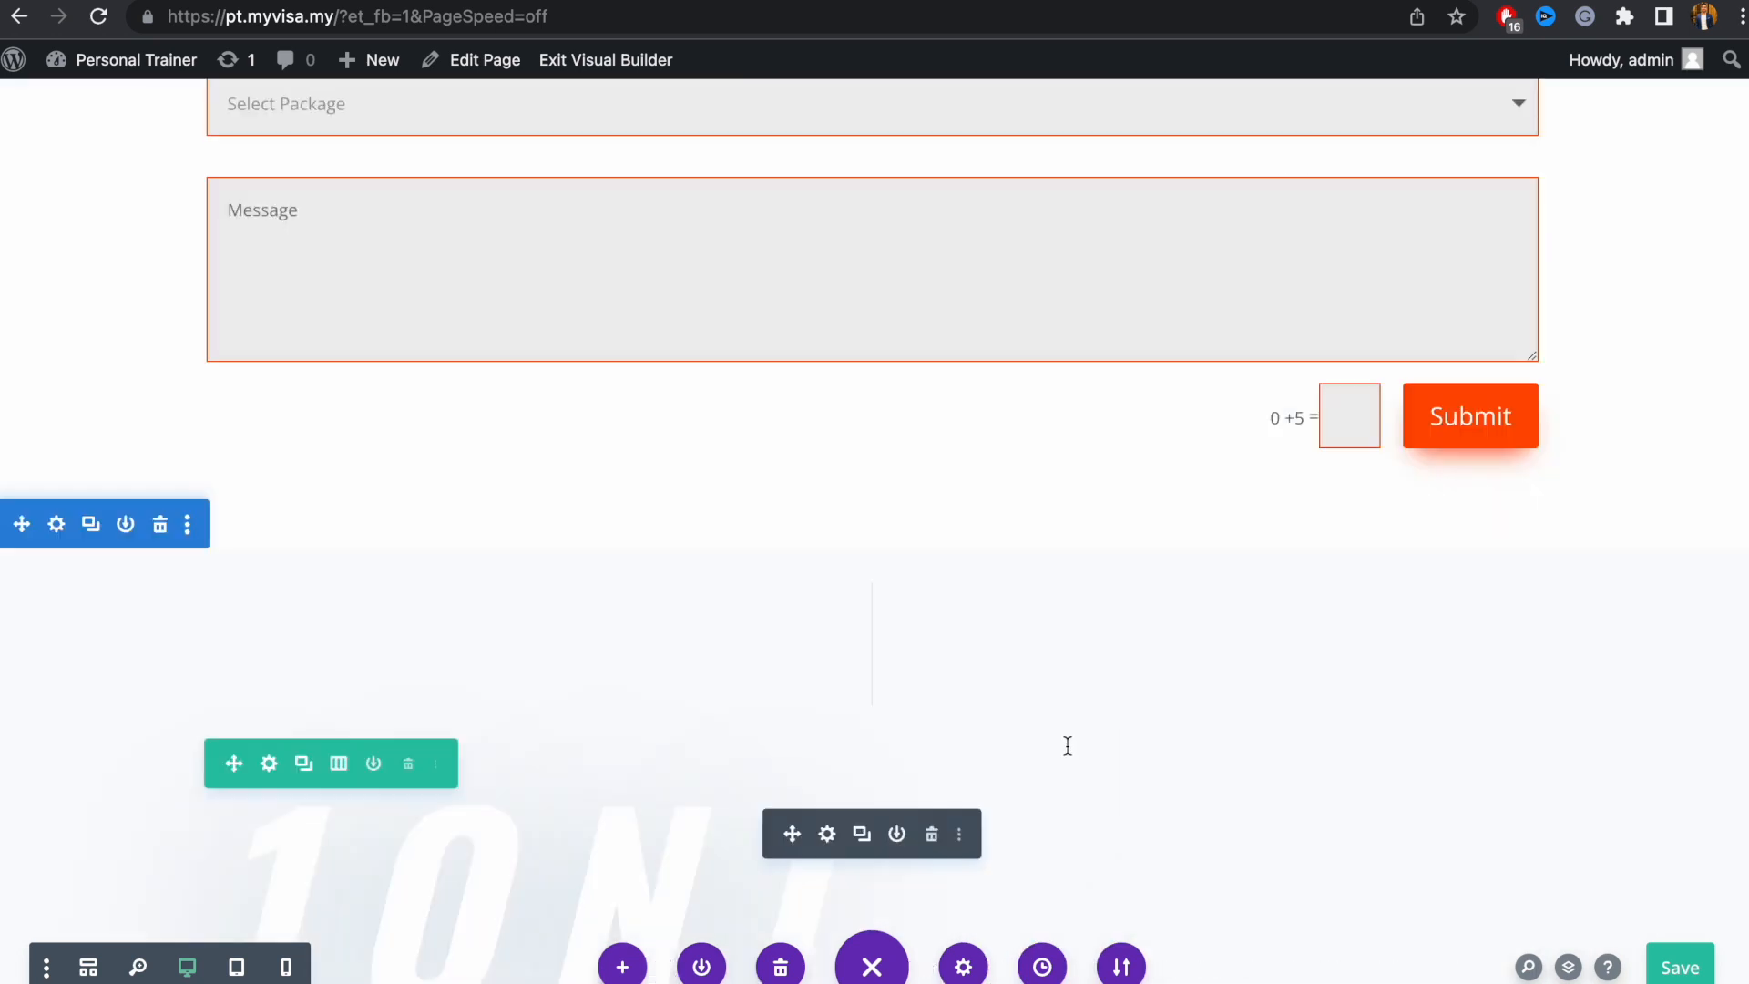
scroll(1067, 751, up, 3)
scroll(1057, 742, down, 1)
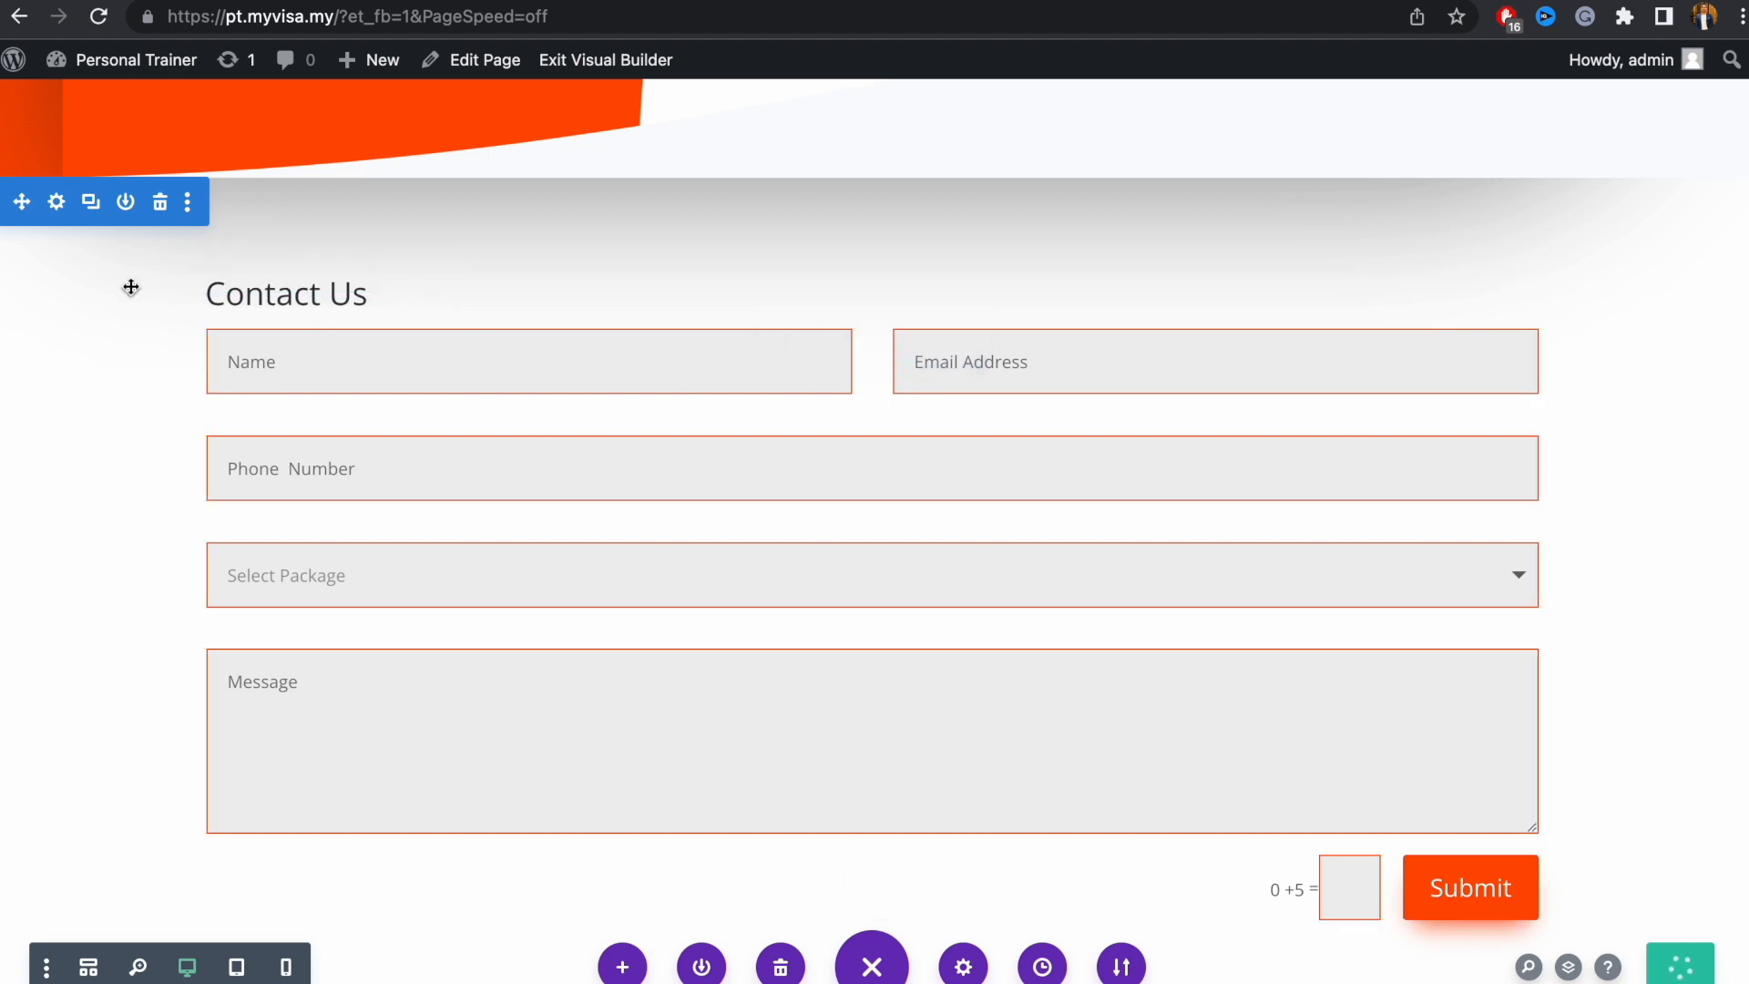
scroll(127, 212, down, 1)
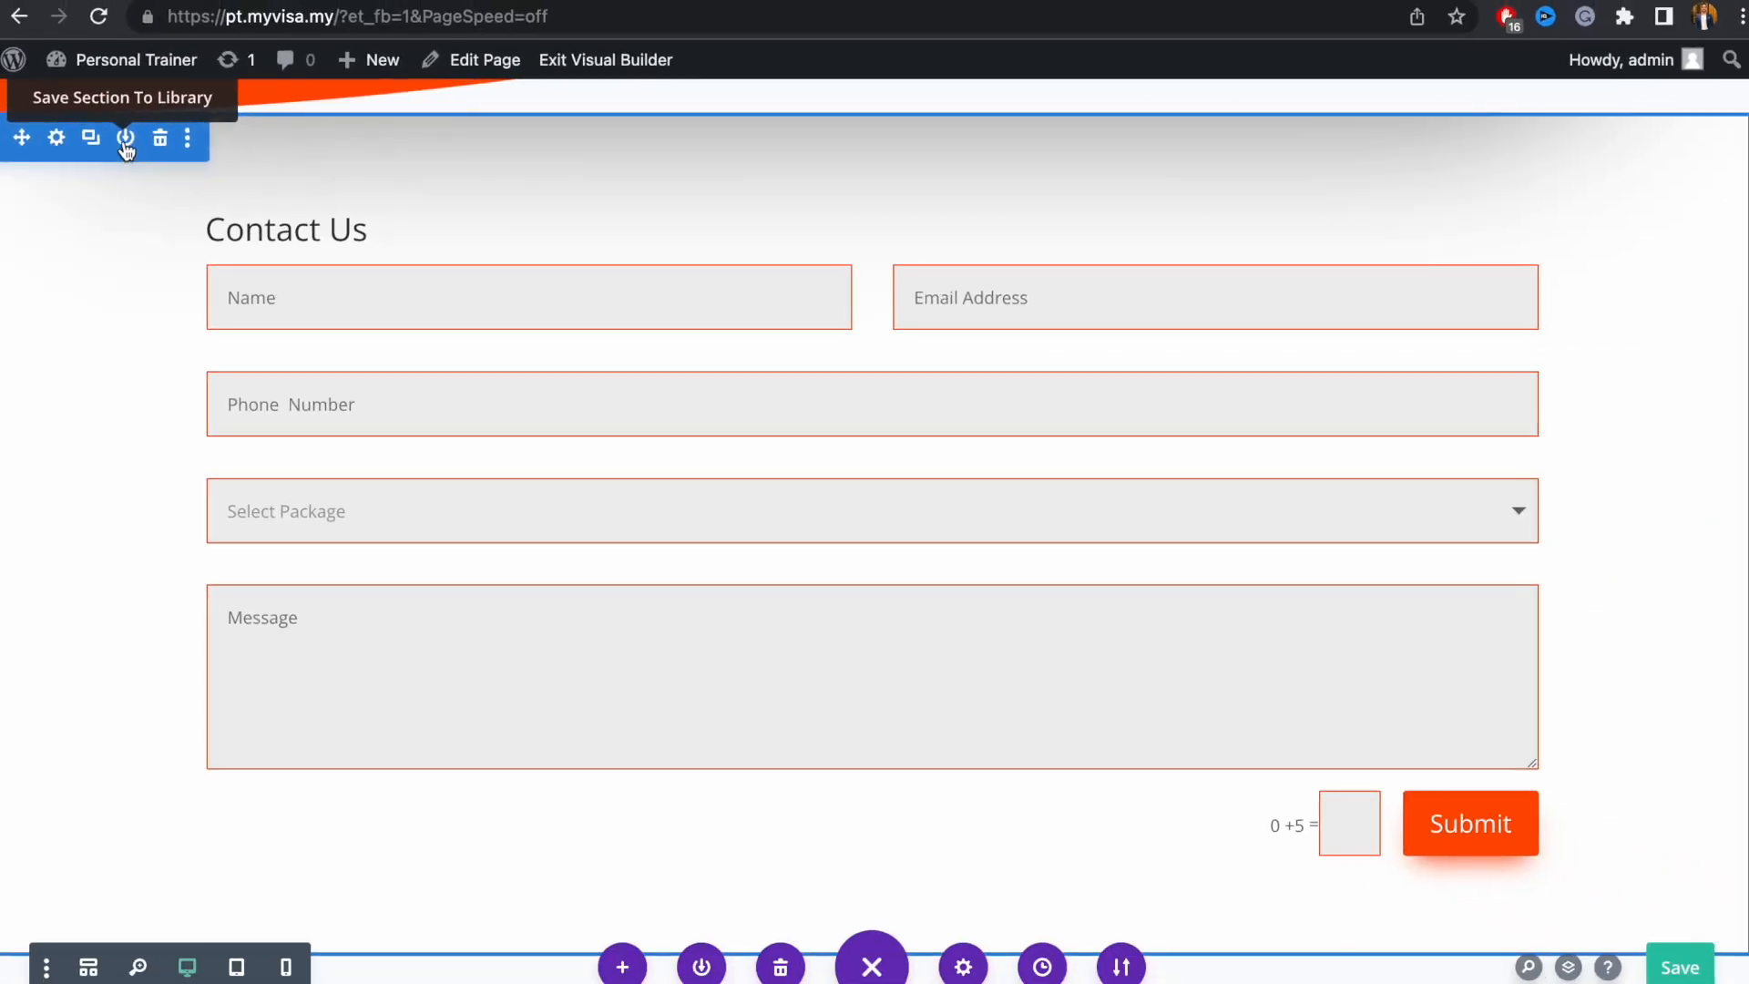
Save the section to the library as 'CTA-1' with Save as Global switched on
click(191, 124)
text(CTA)
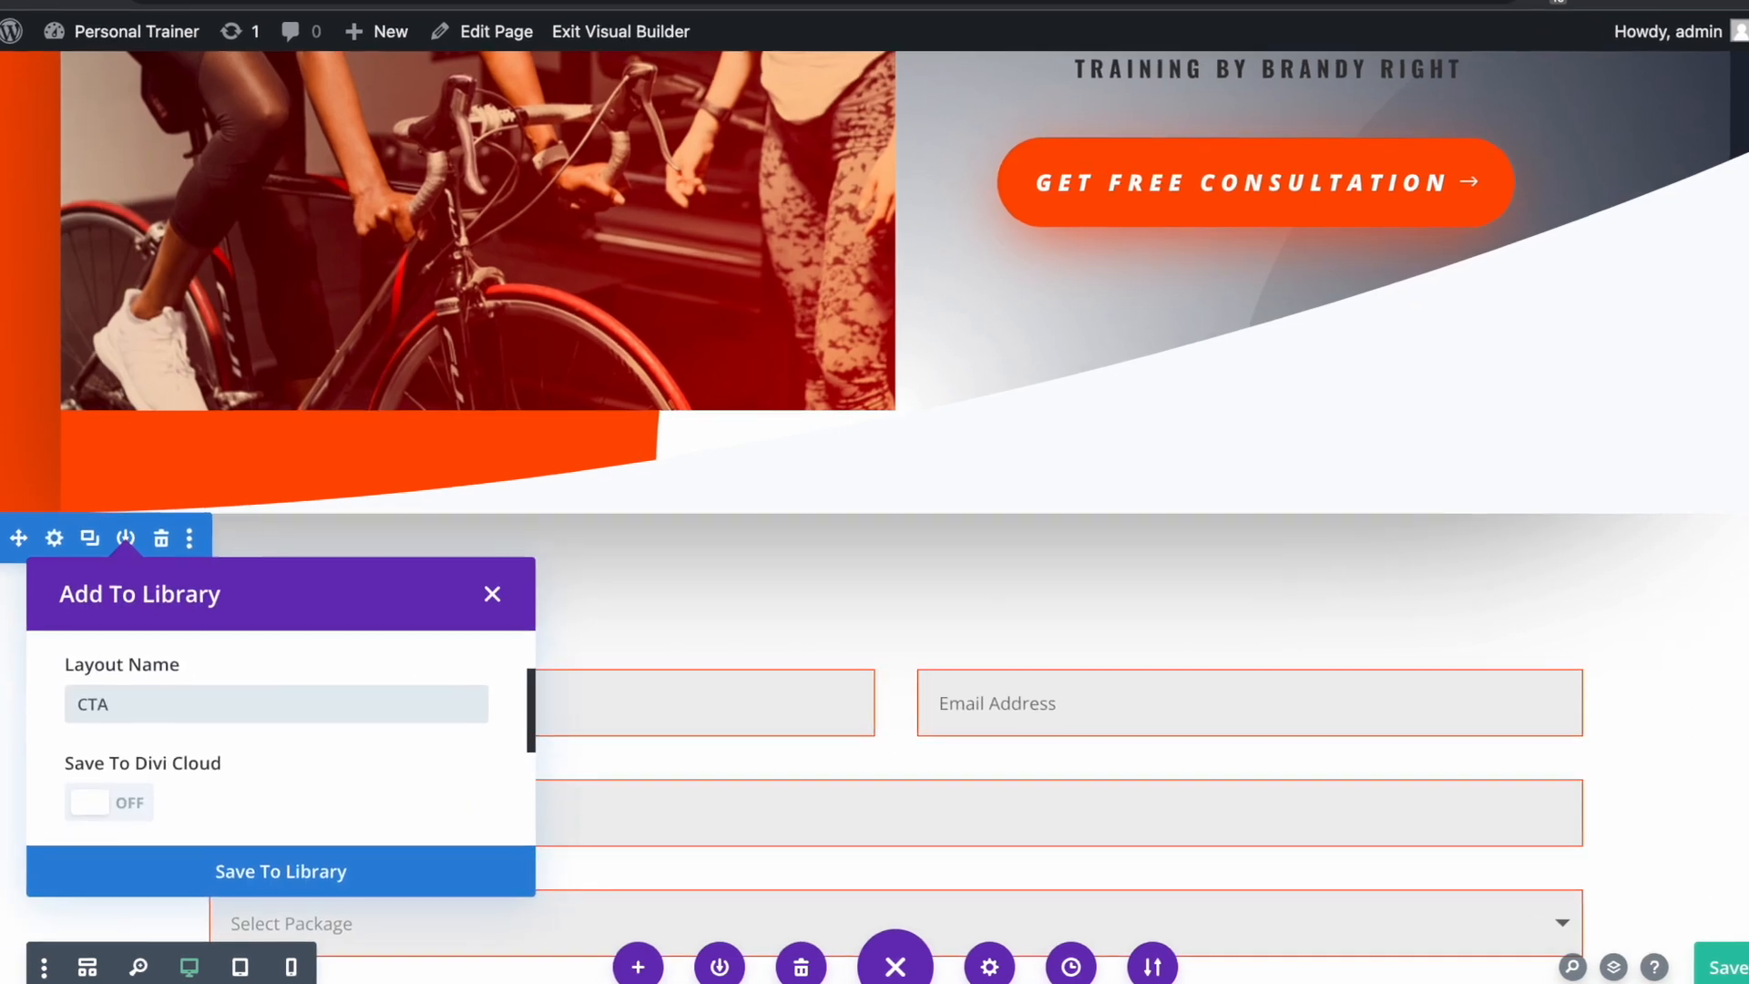
text(-S)
scroll(273, 802, down, 5)
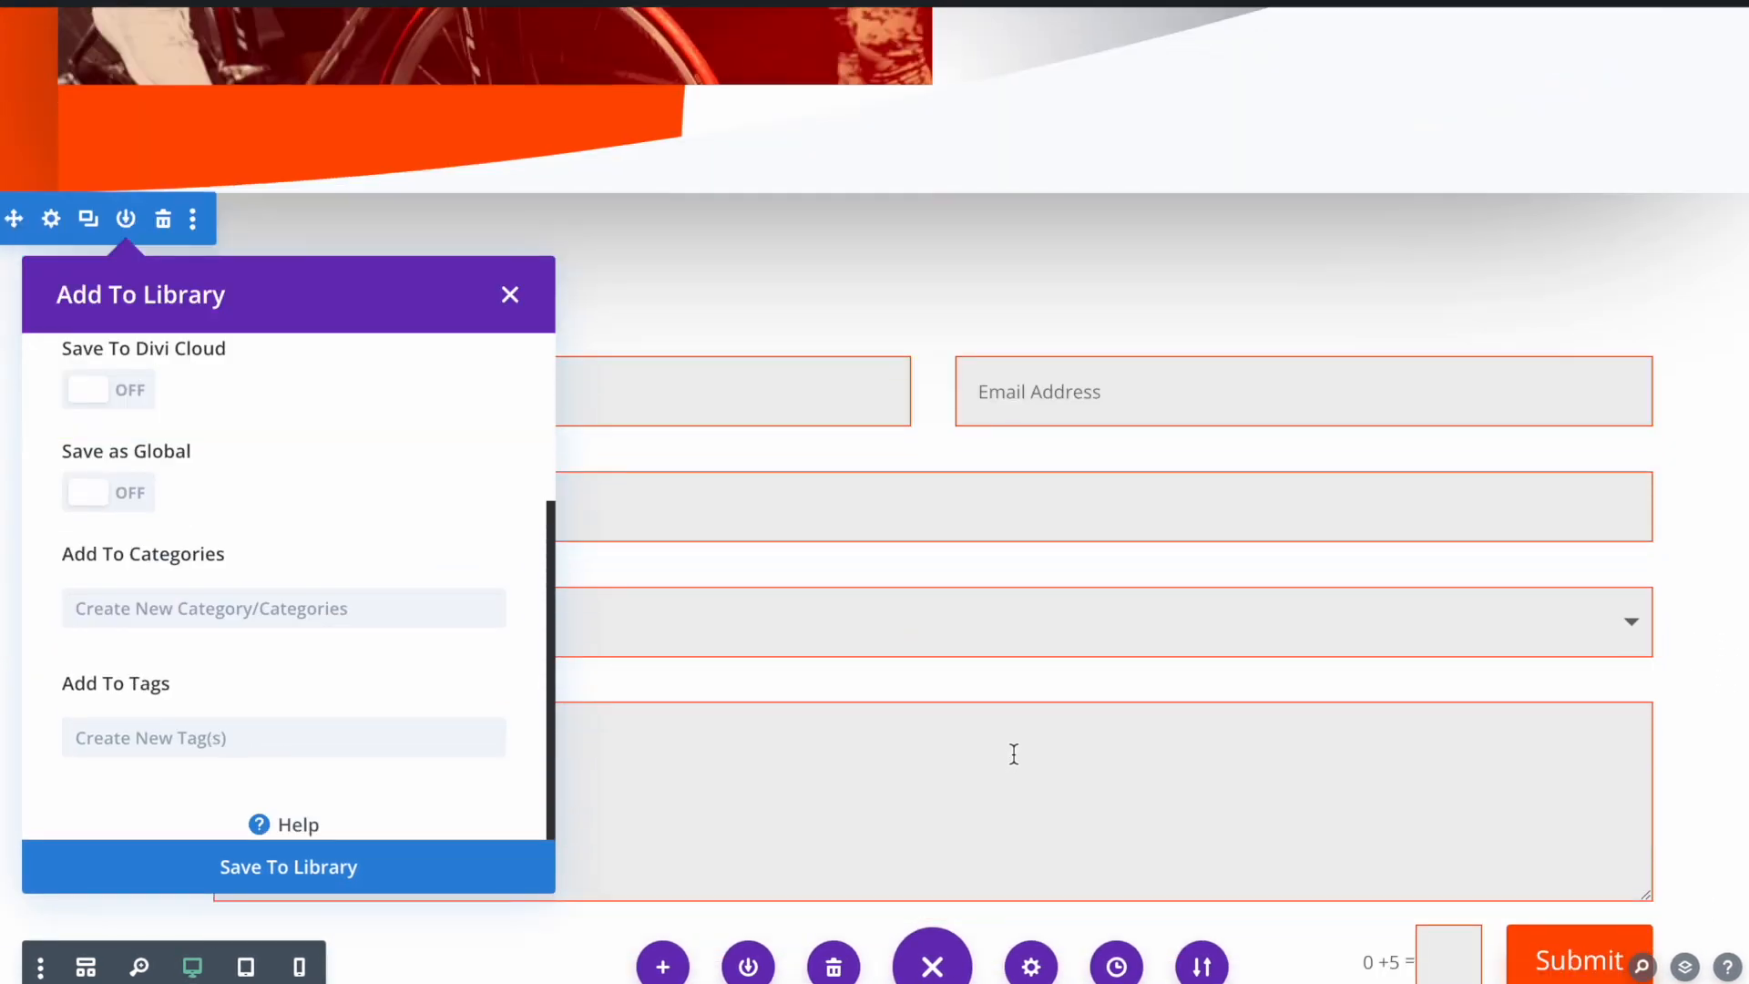
scroll(1014, 755, down, 2)
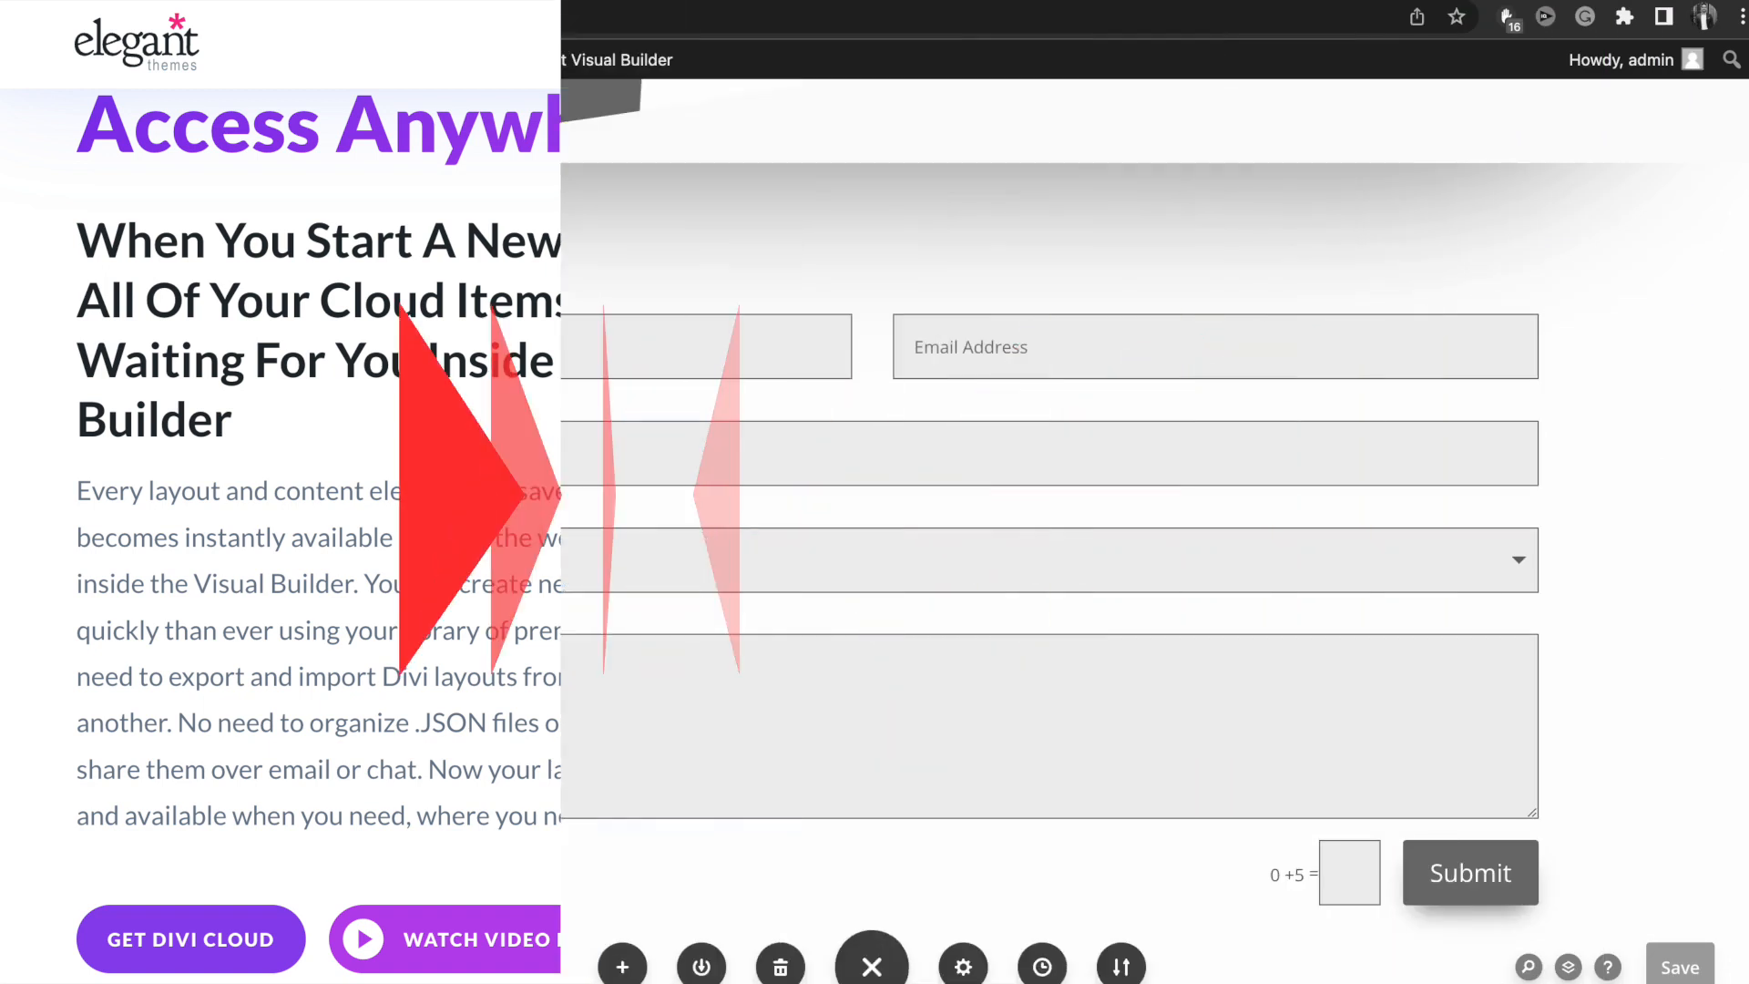
click(141, 555)
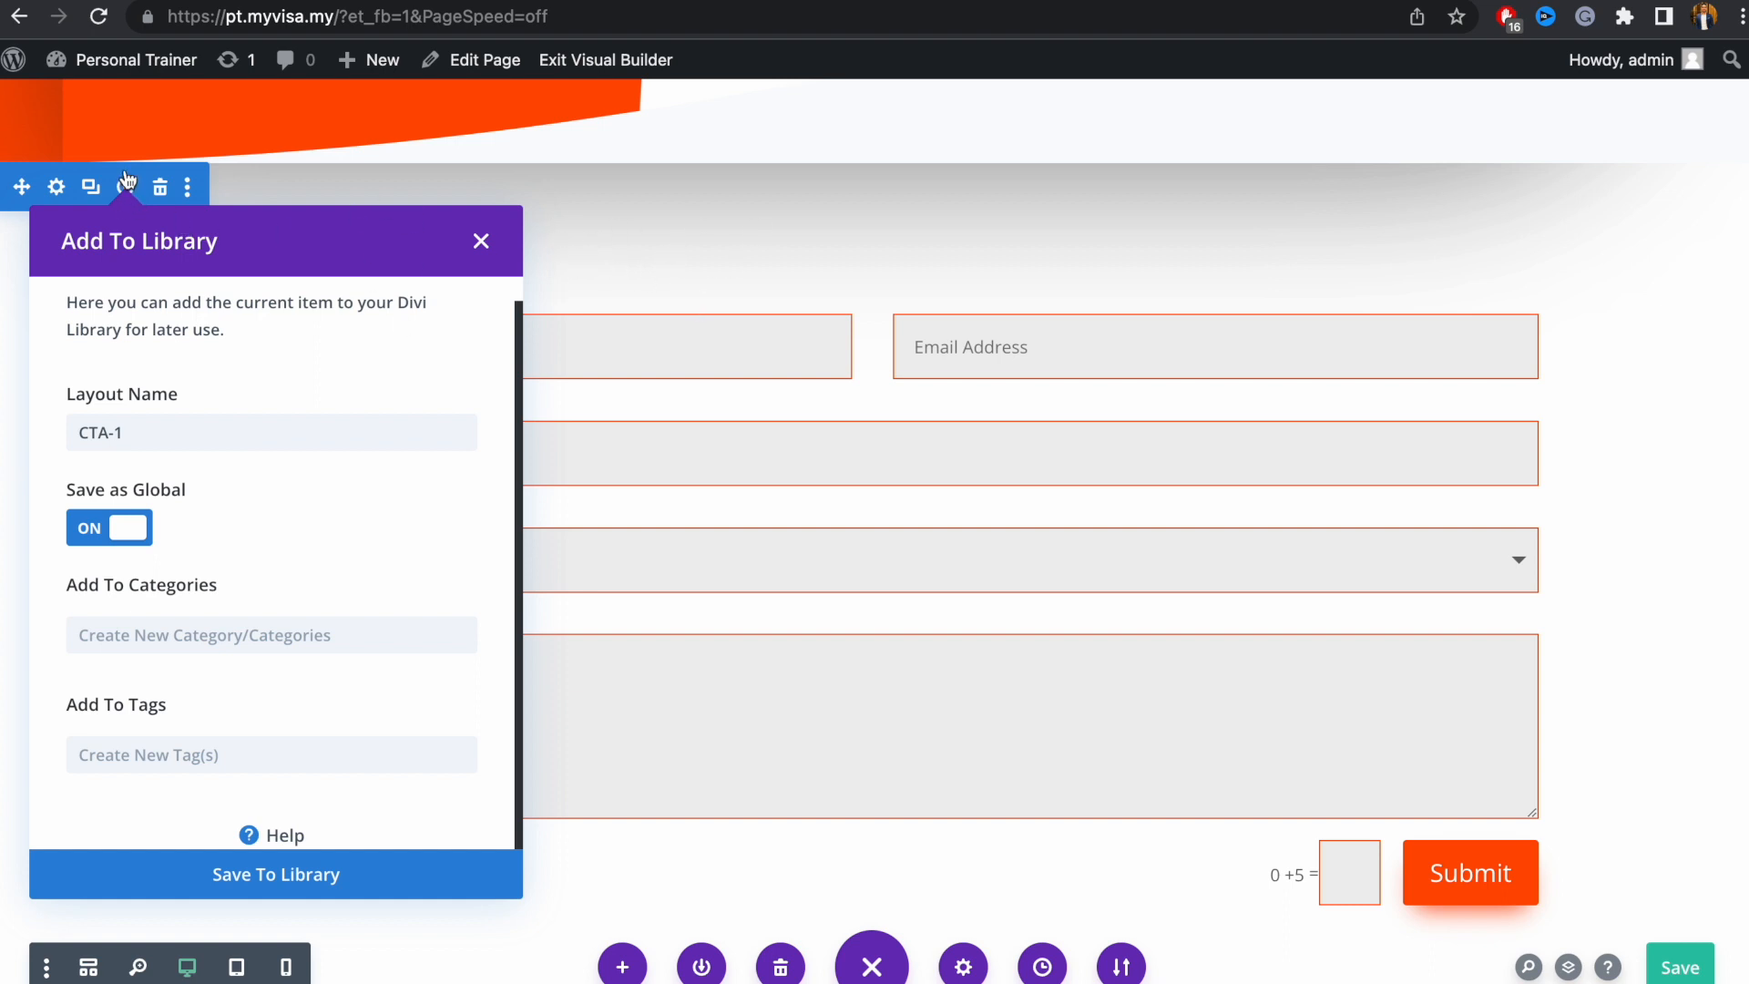
click(103, 541)
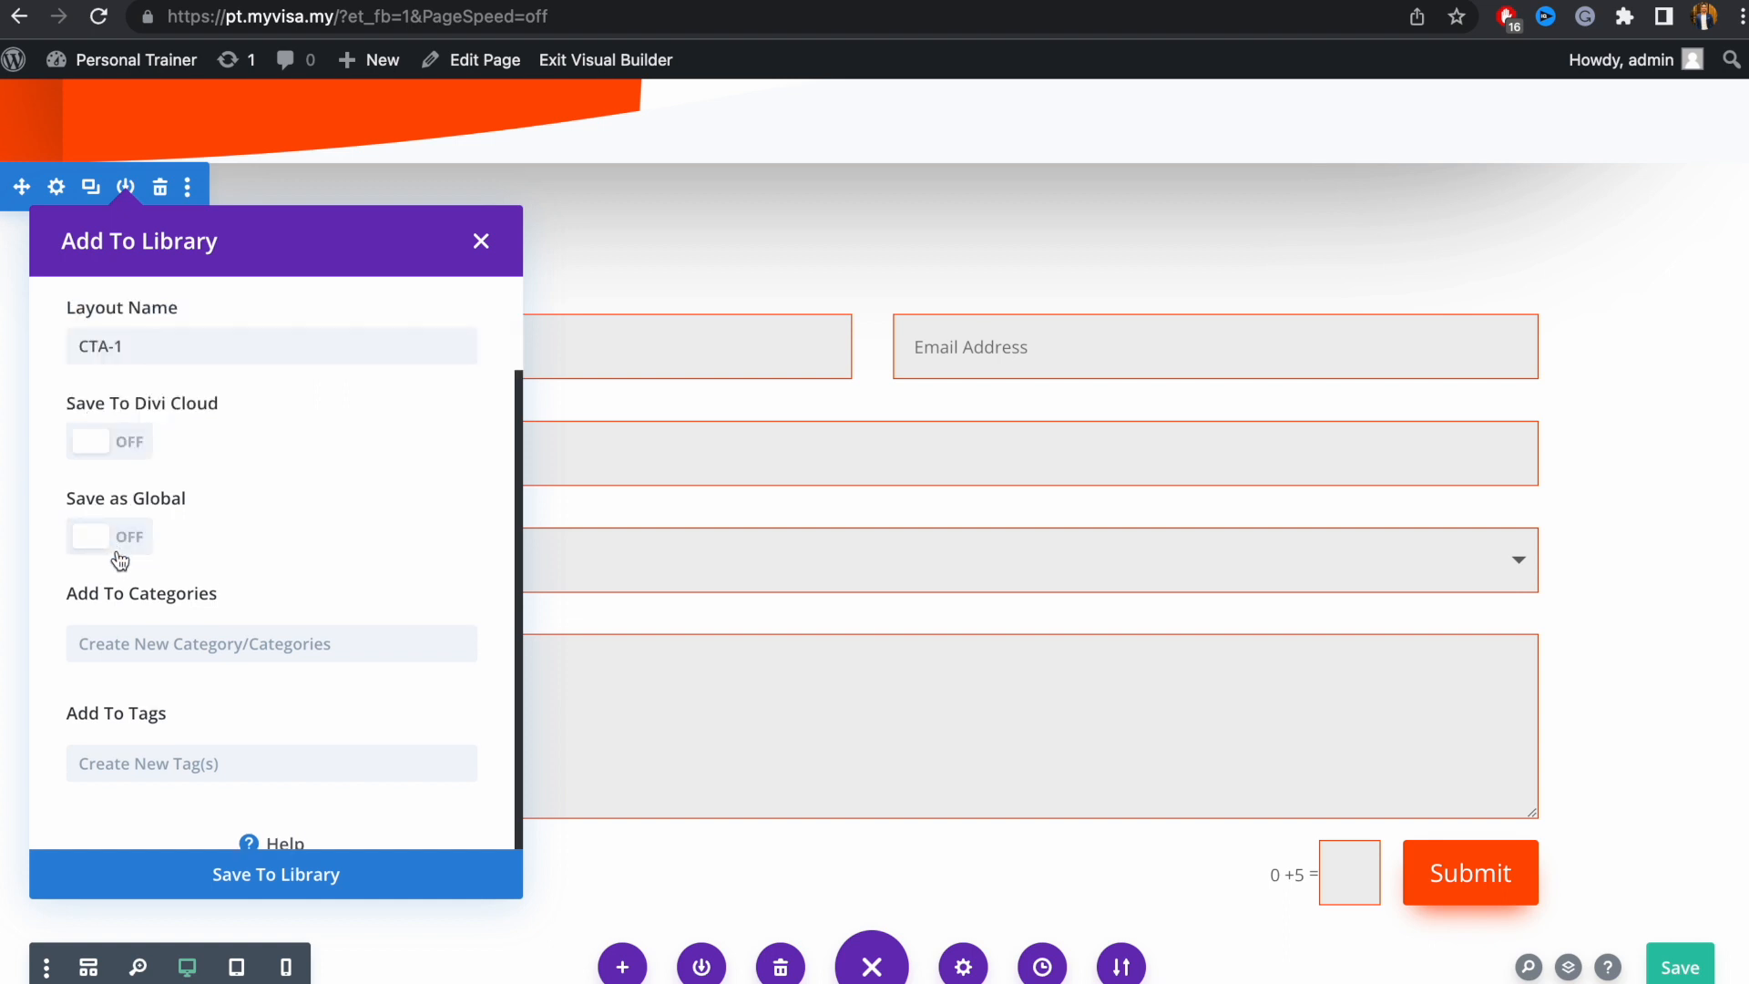
click(117, 541)
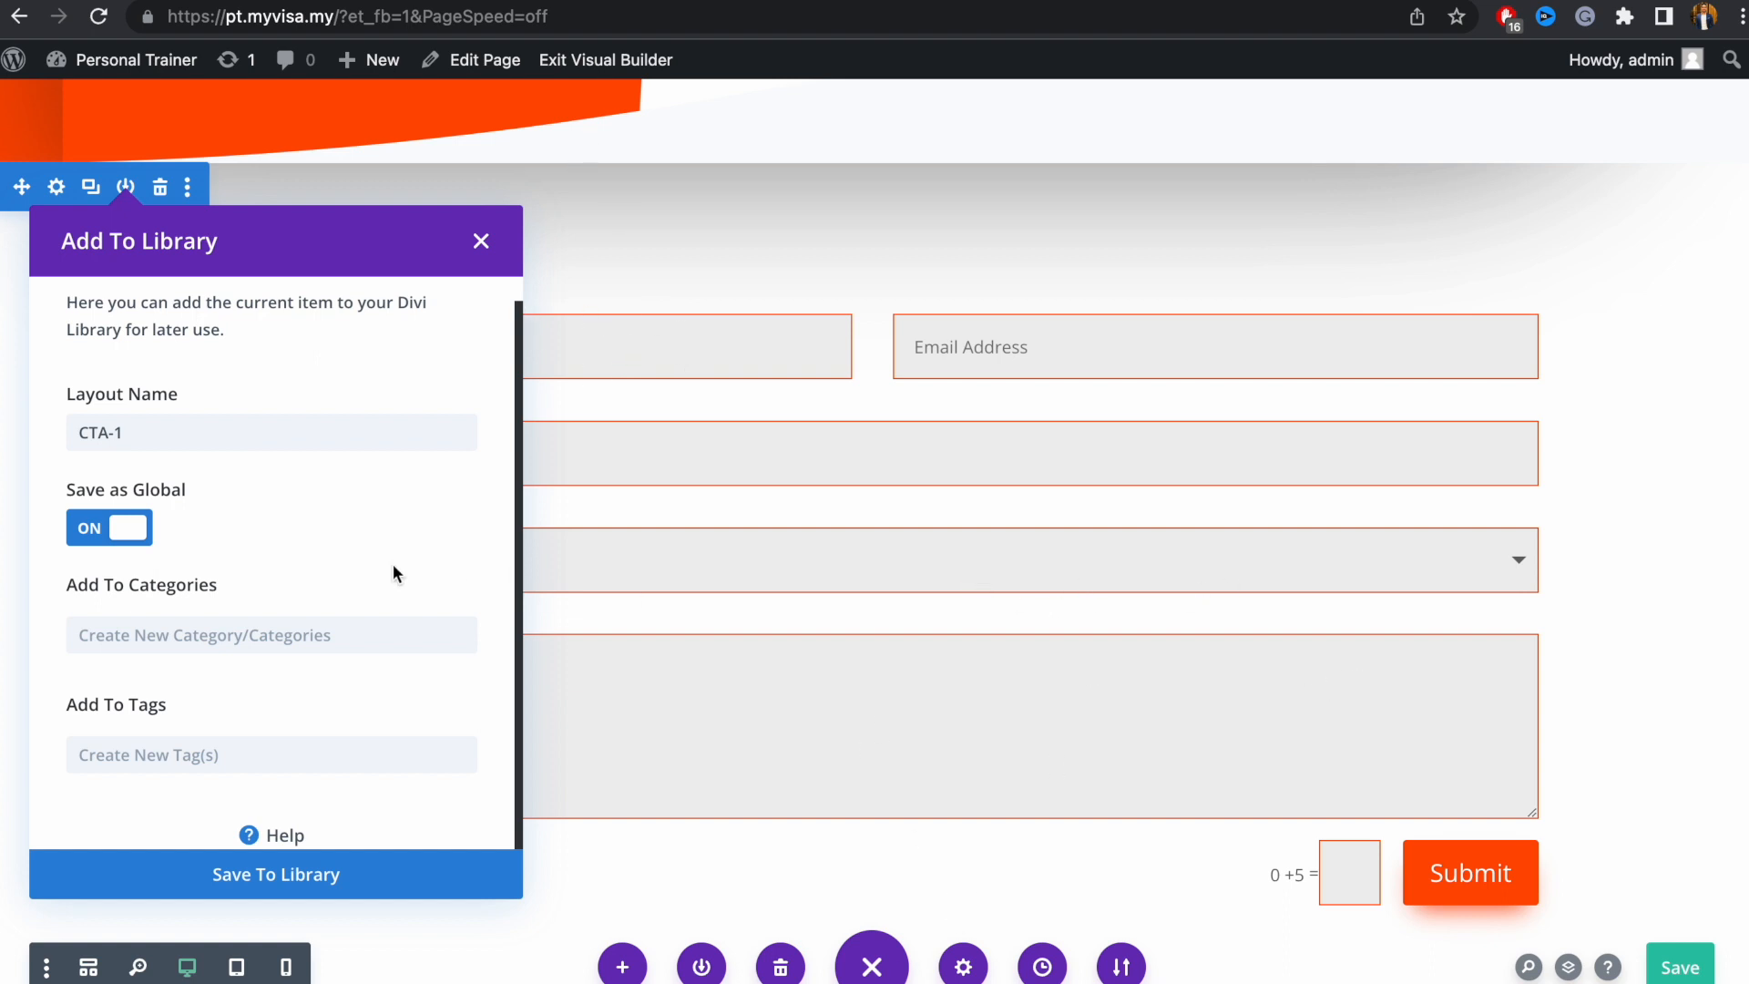
click(248, 875)
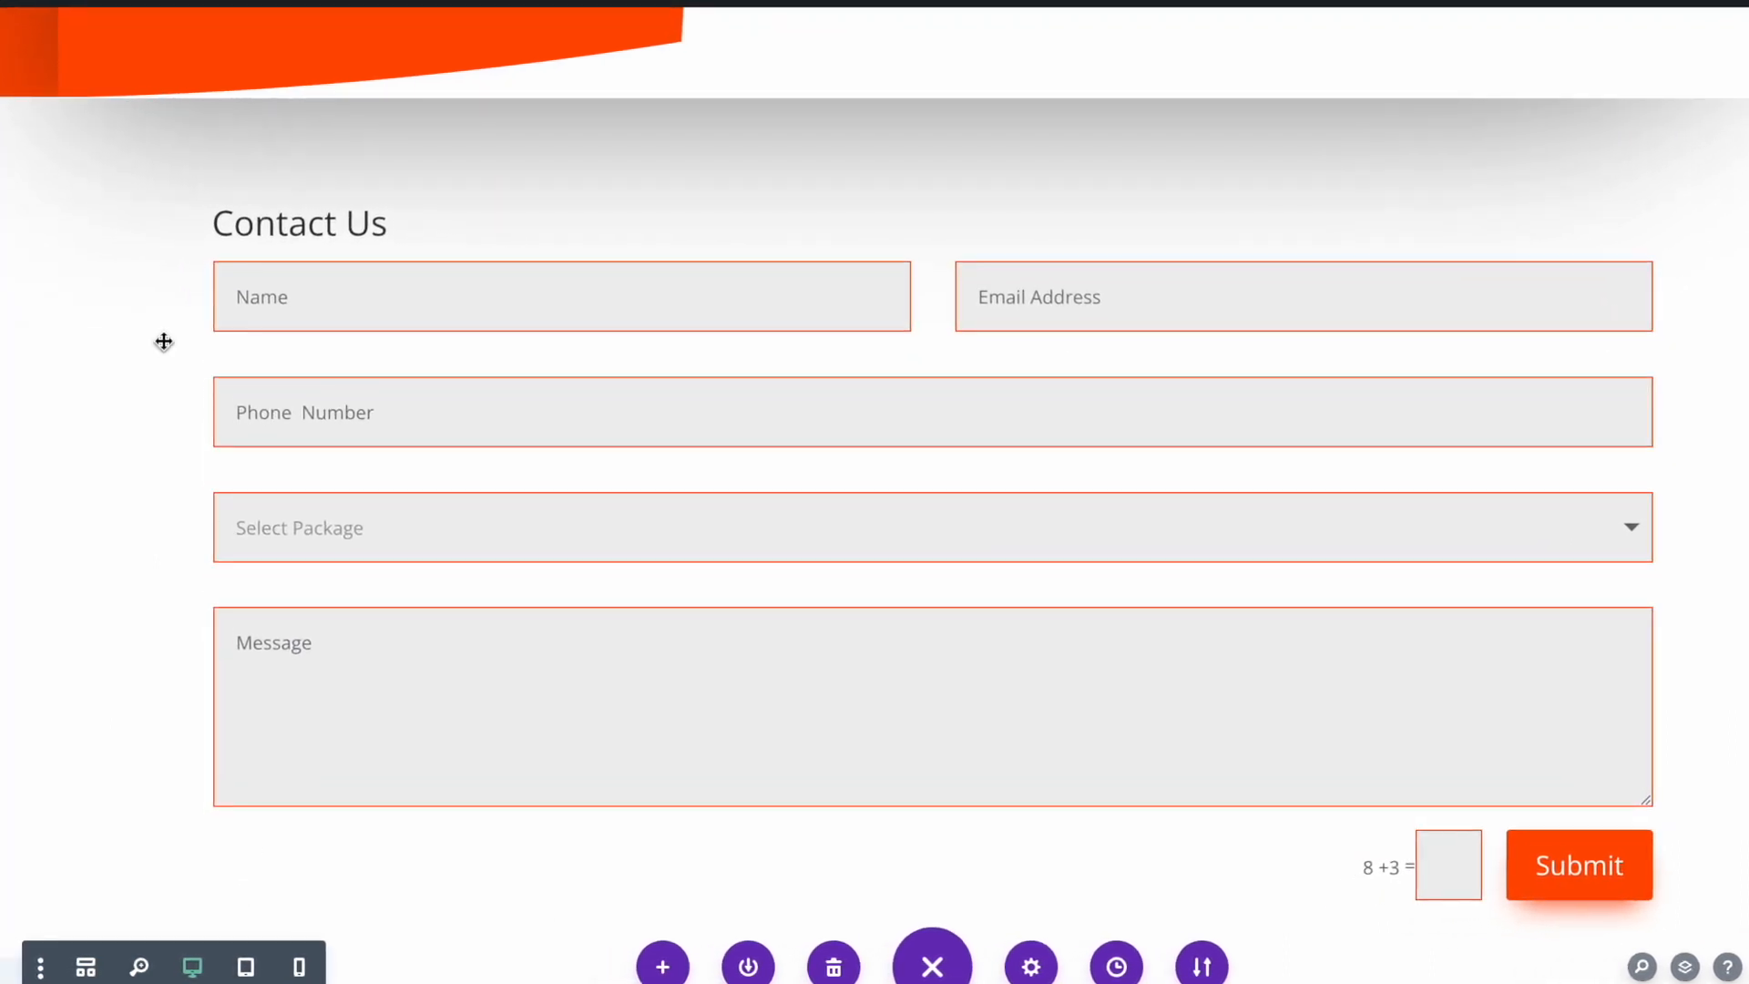
mouse_move(61, 99)
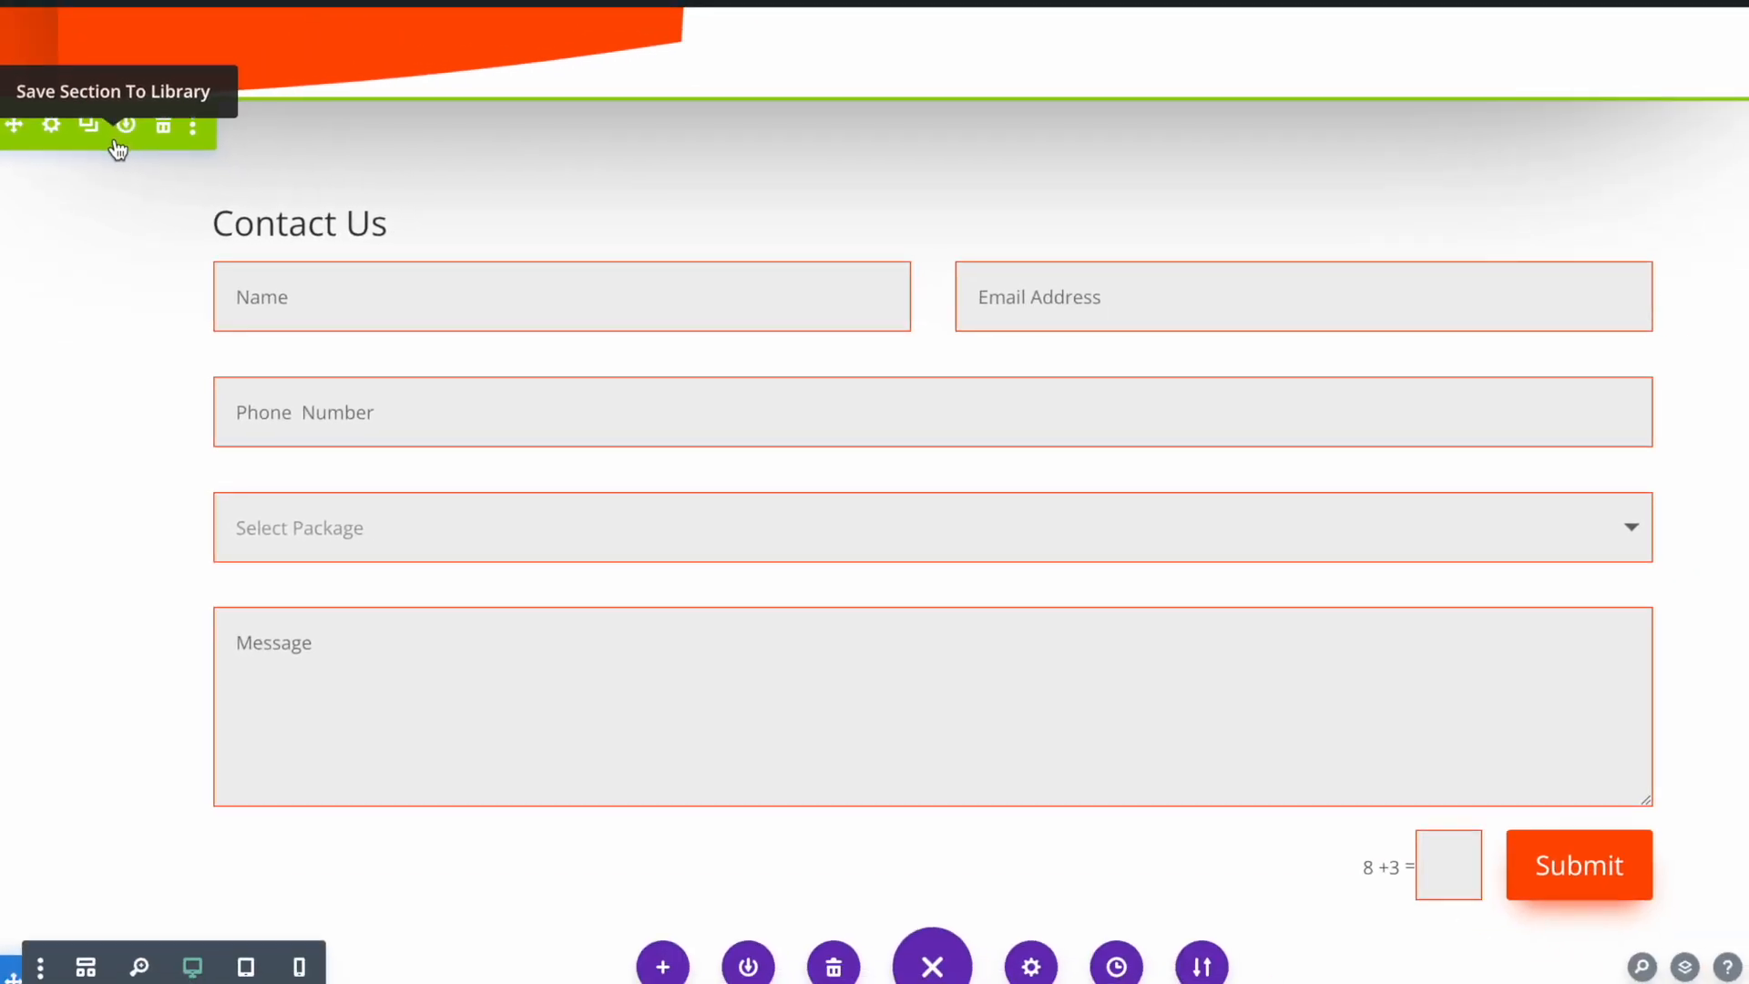
mouse_move(322, 292)
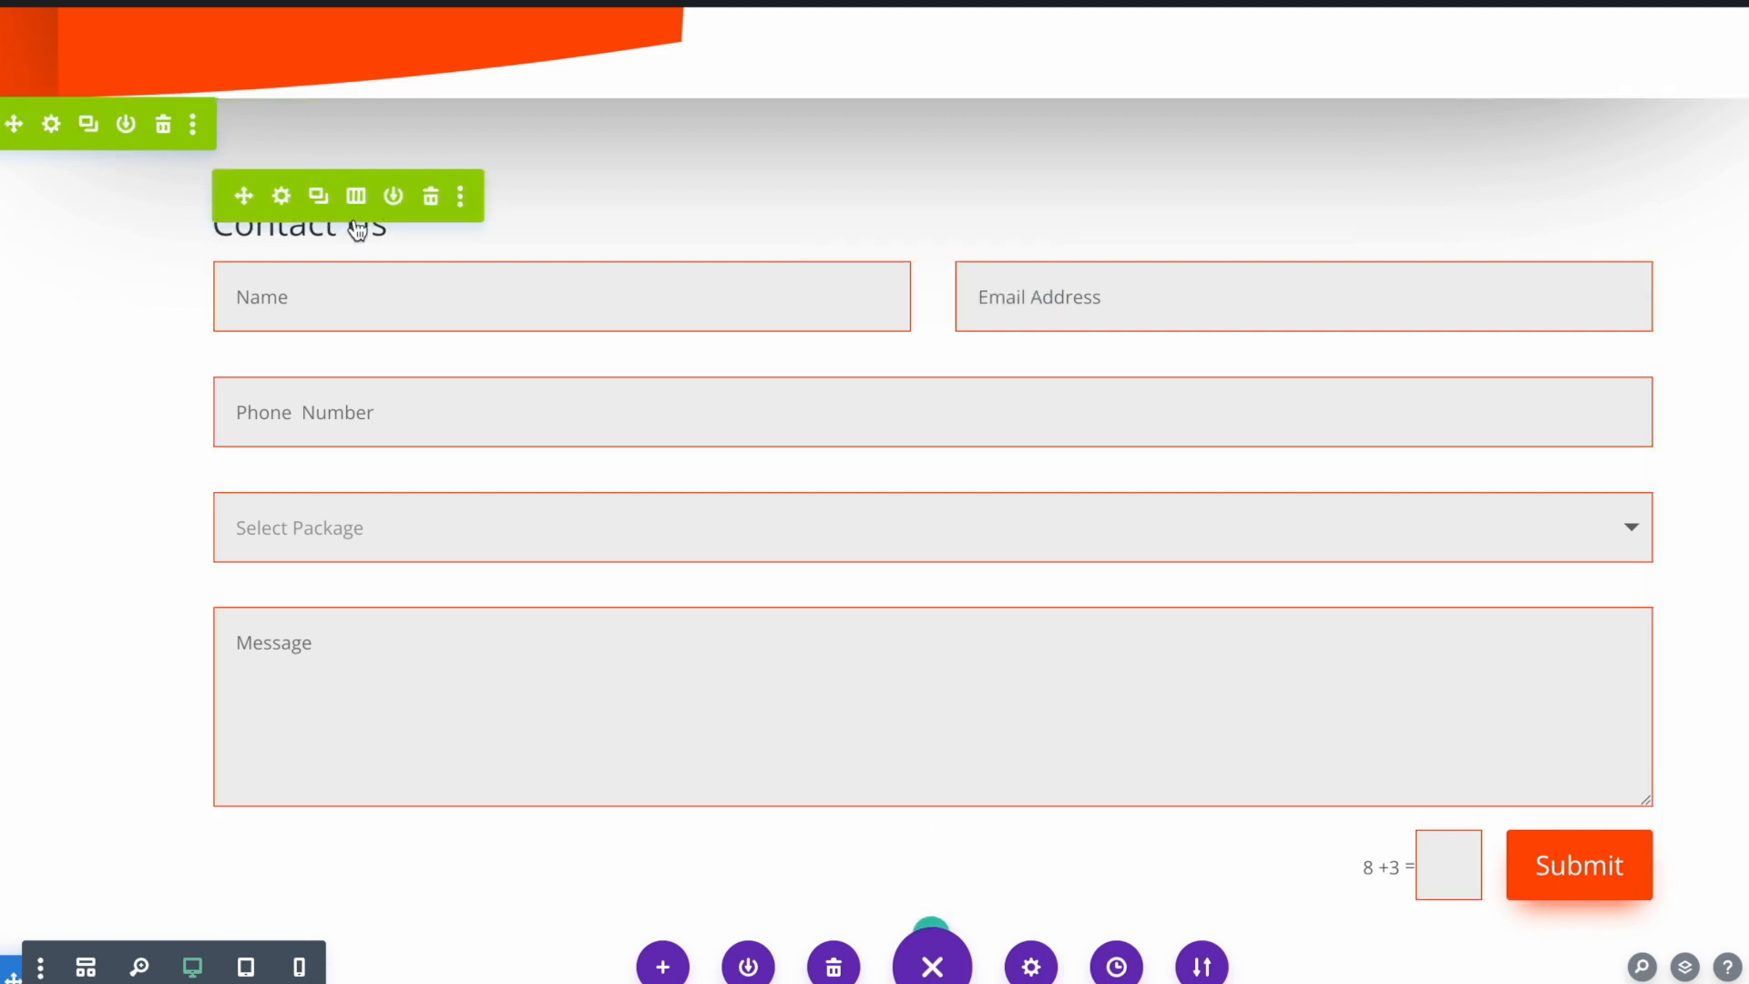
mouse_move(572, 243)
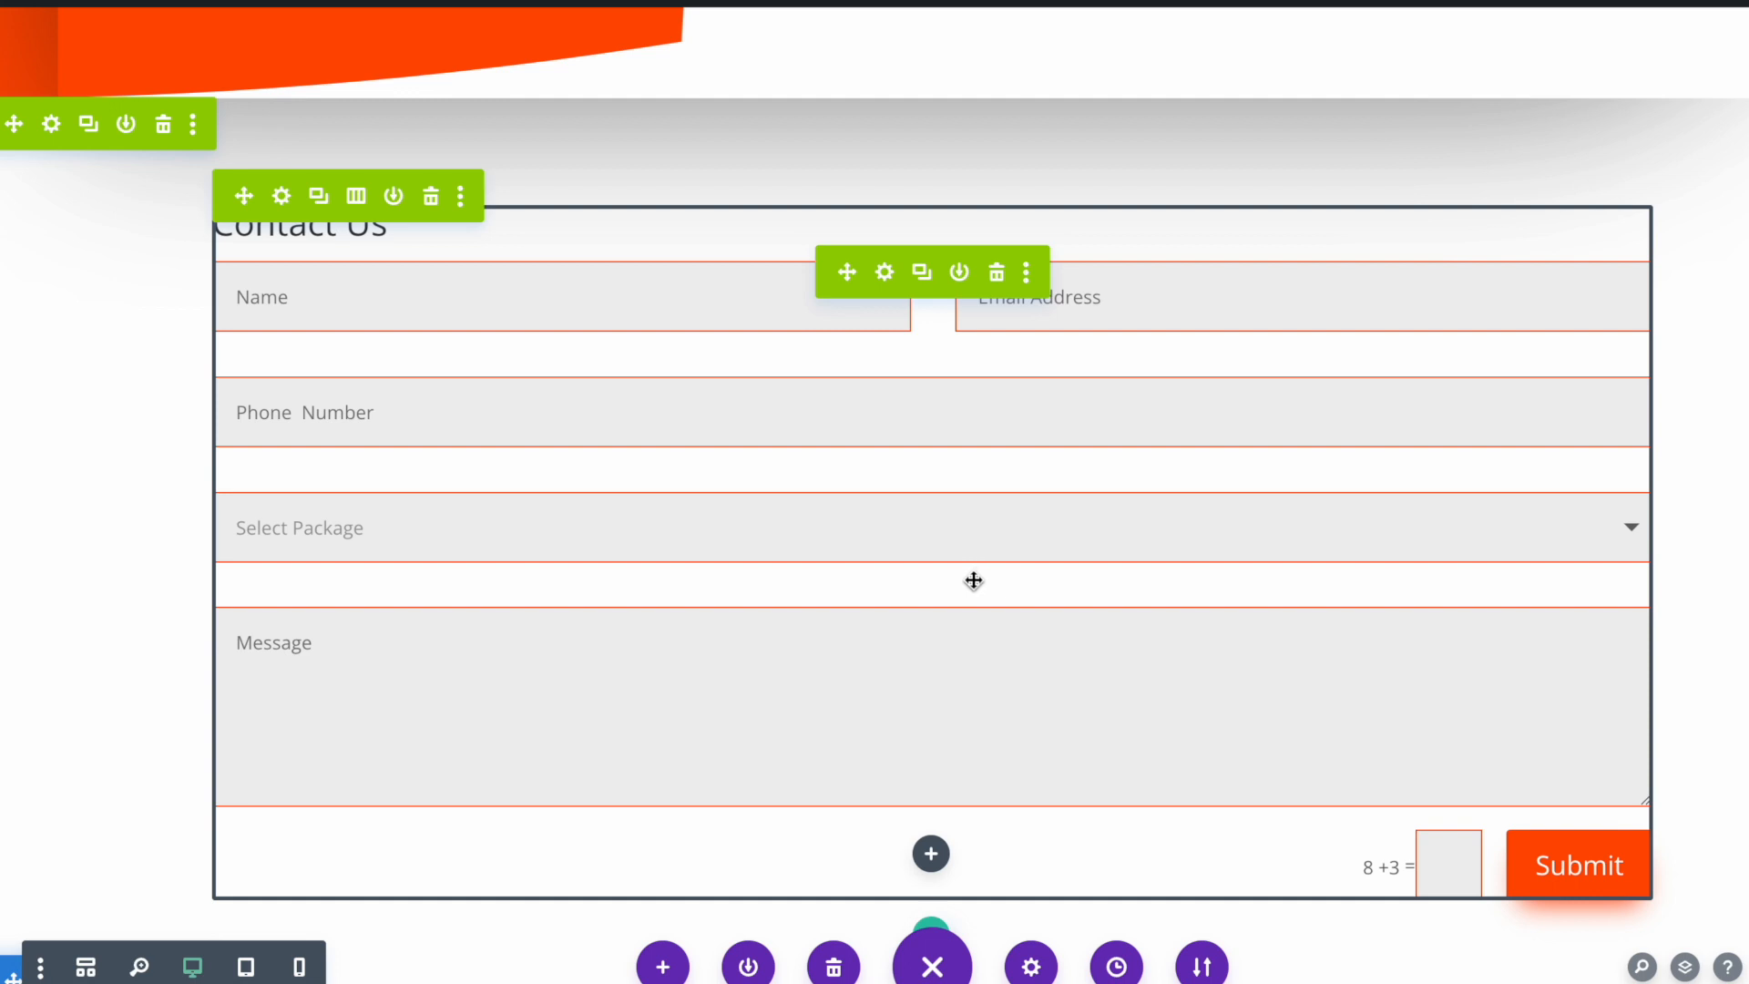
scroll(974, 580, down, 10)
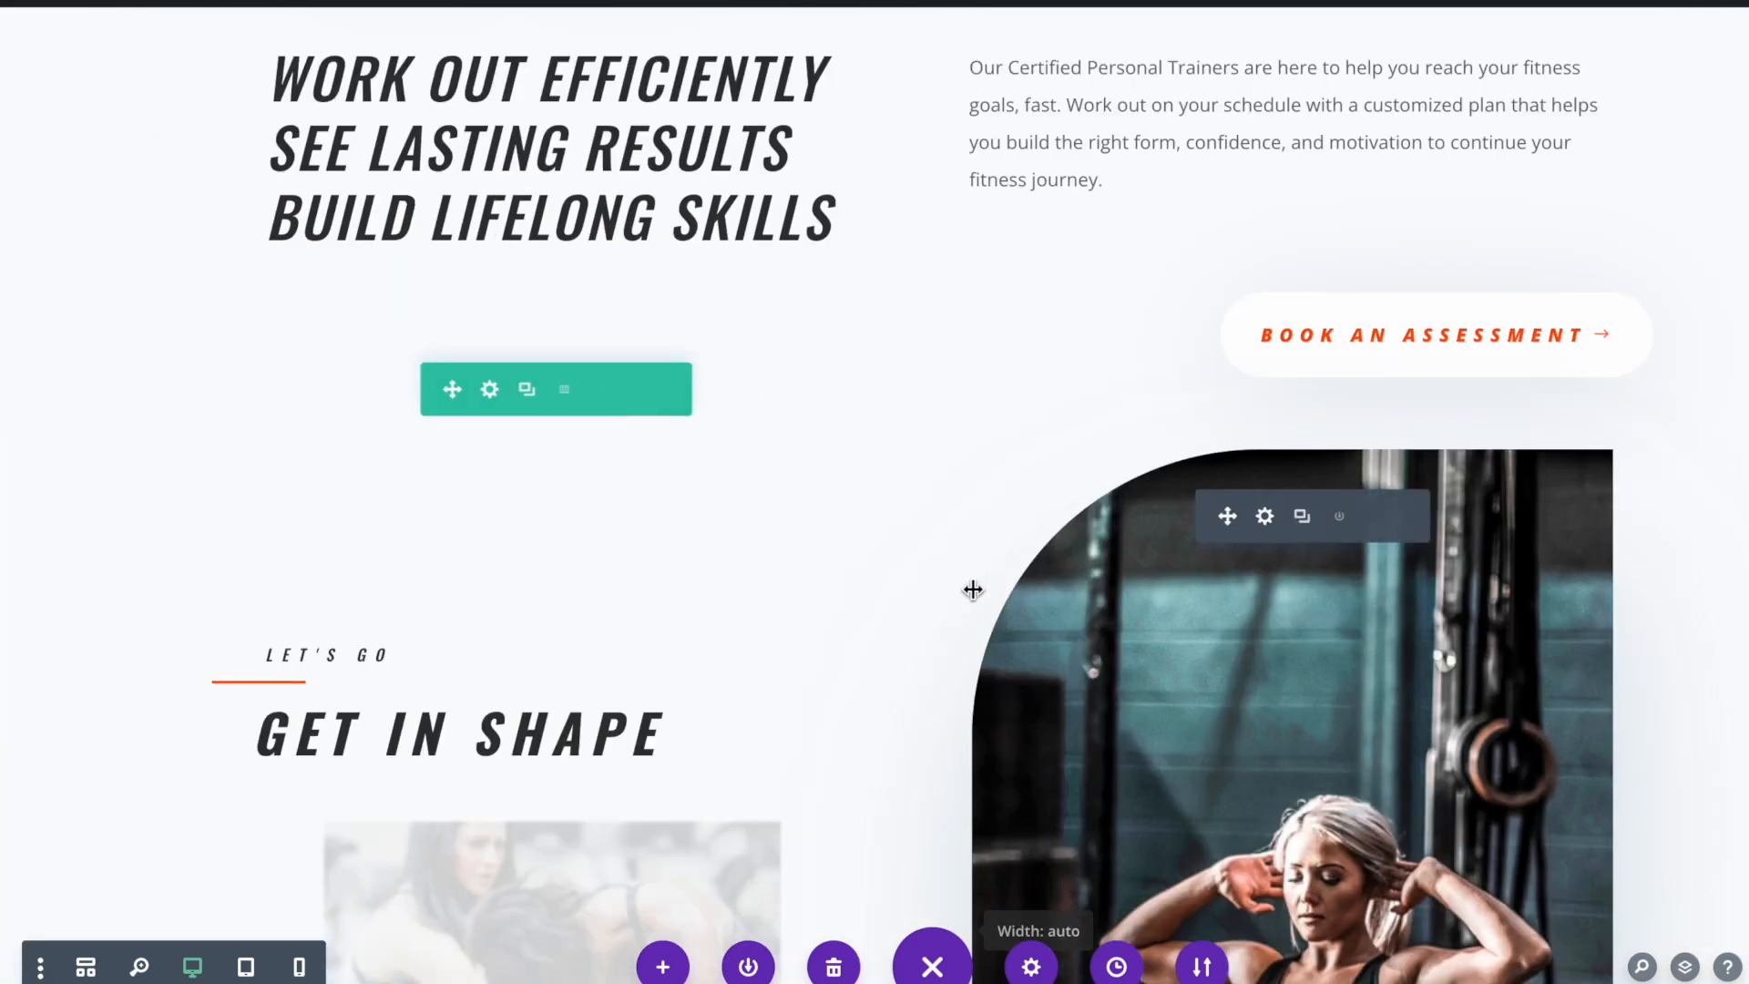
Add the saved CTA-1 Contact Us section from the Divi library below the orange Benefits section
scroll(1017, 609, down, 10)
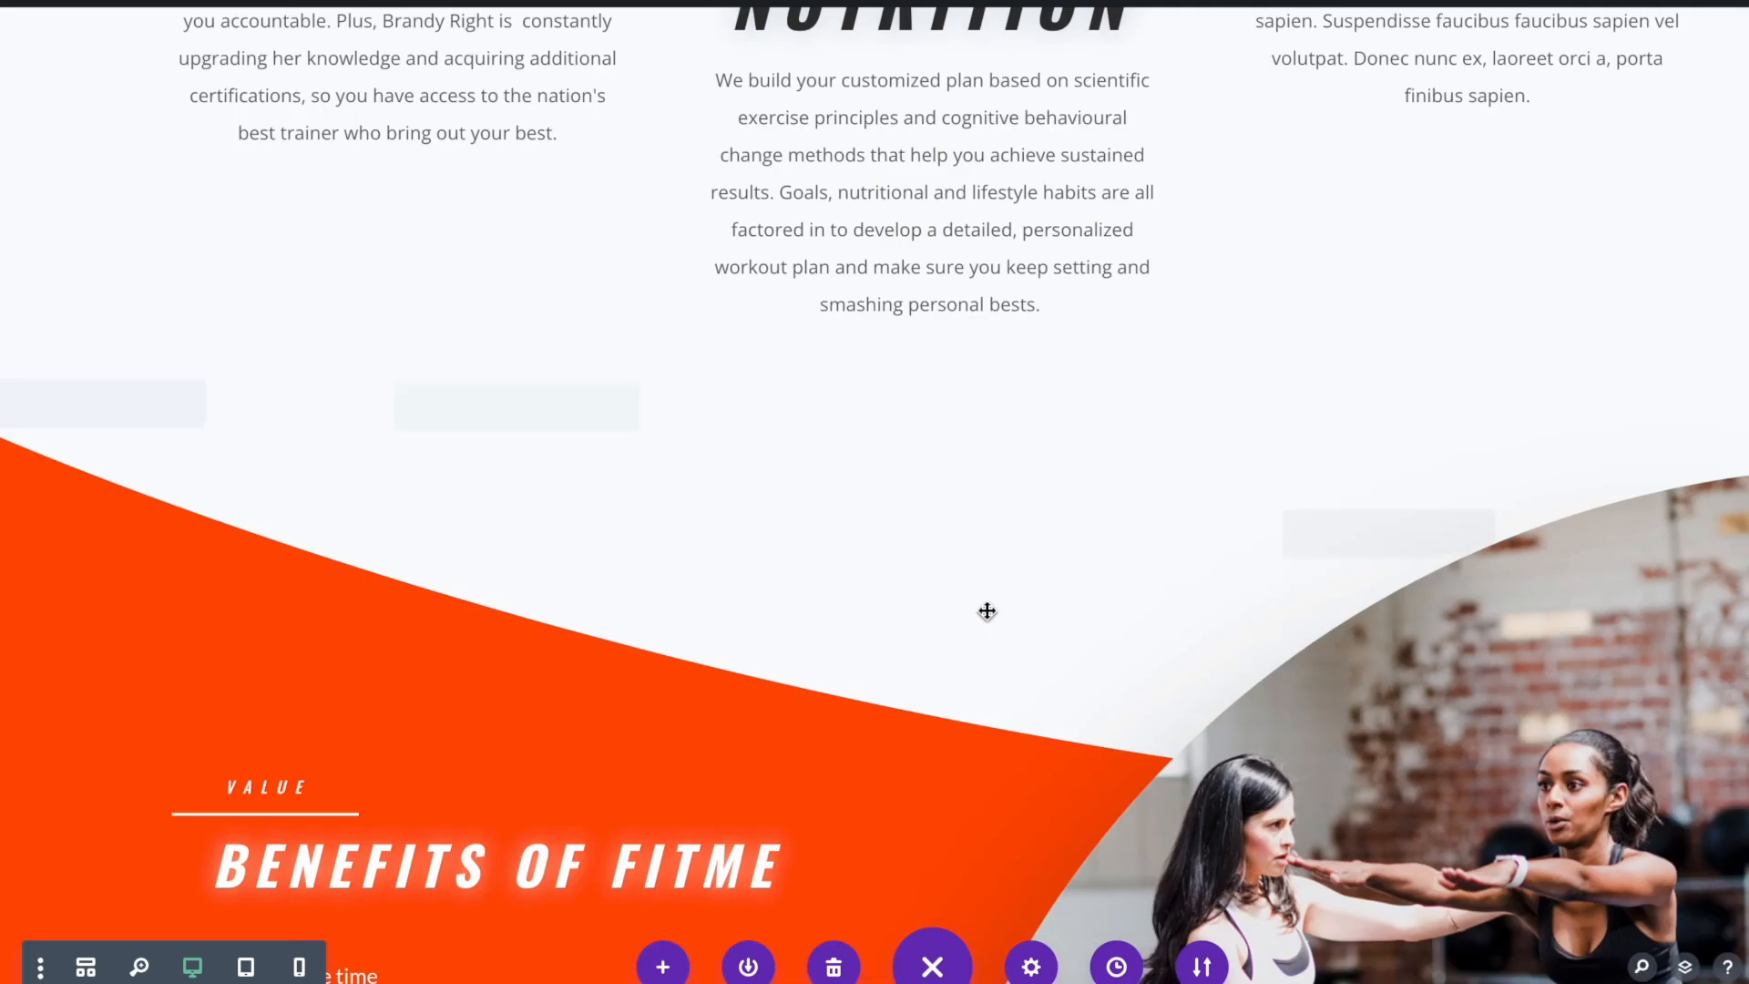
scroll(993, 602, down, 4)
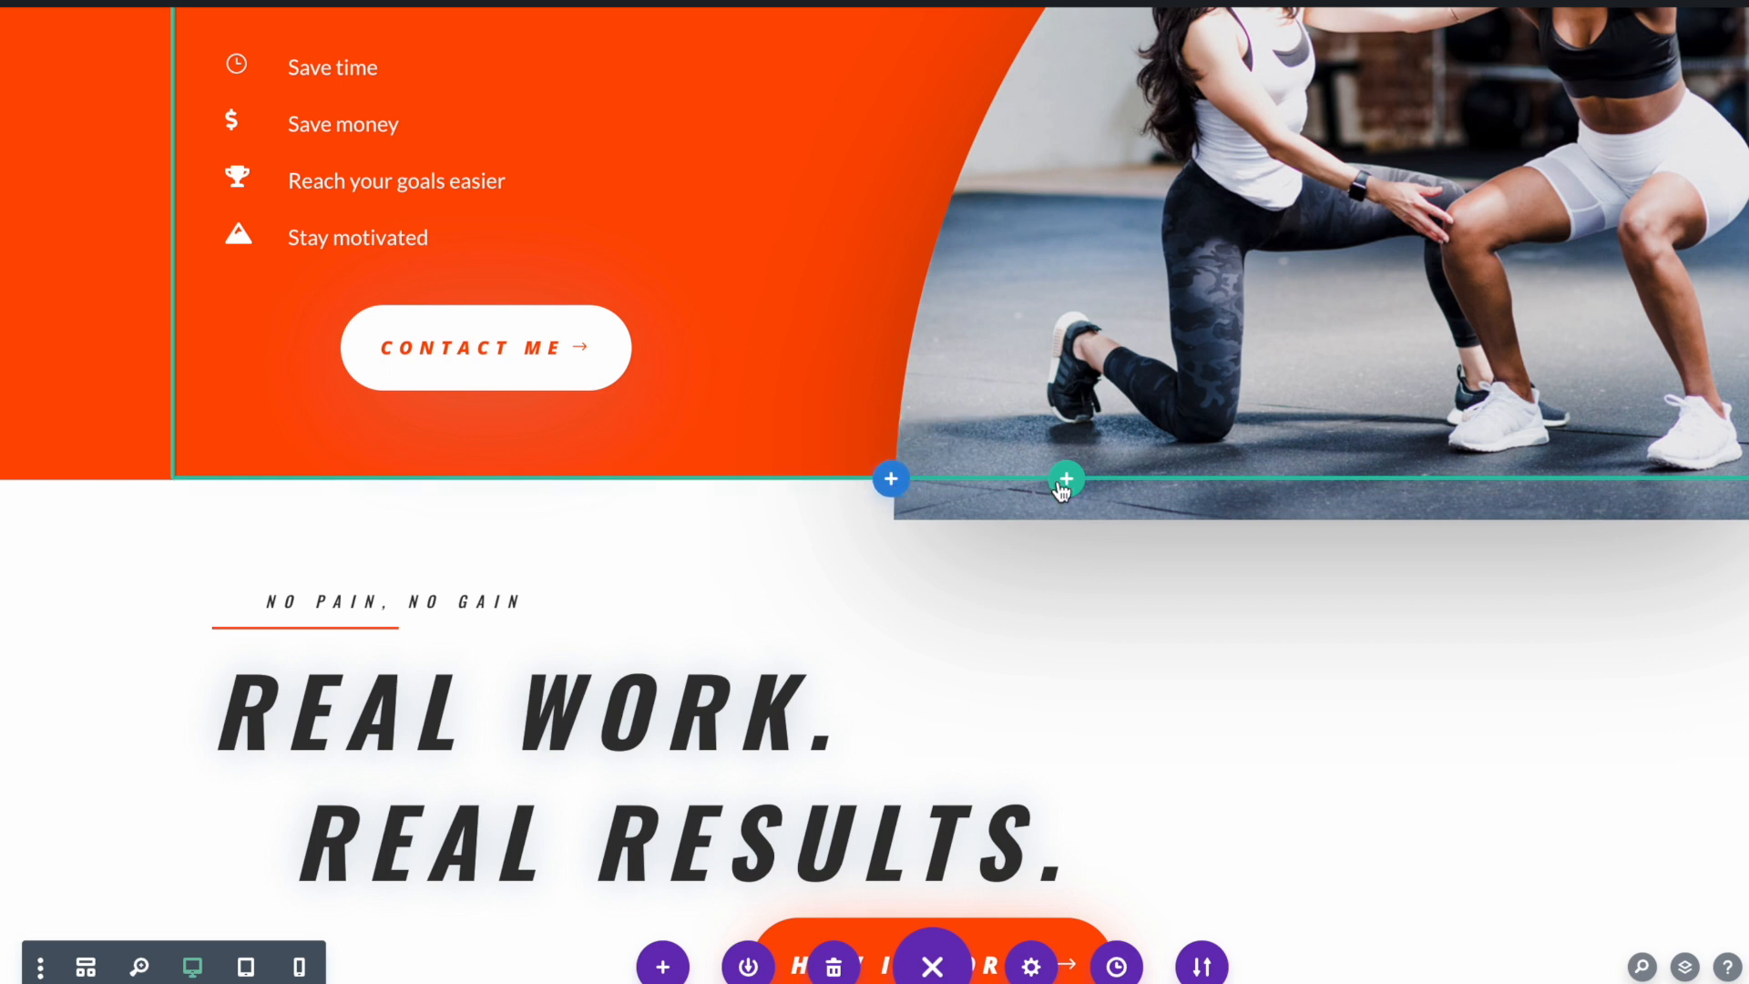
click(889, 483)
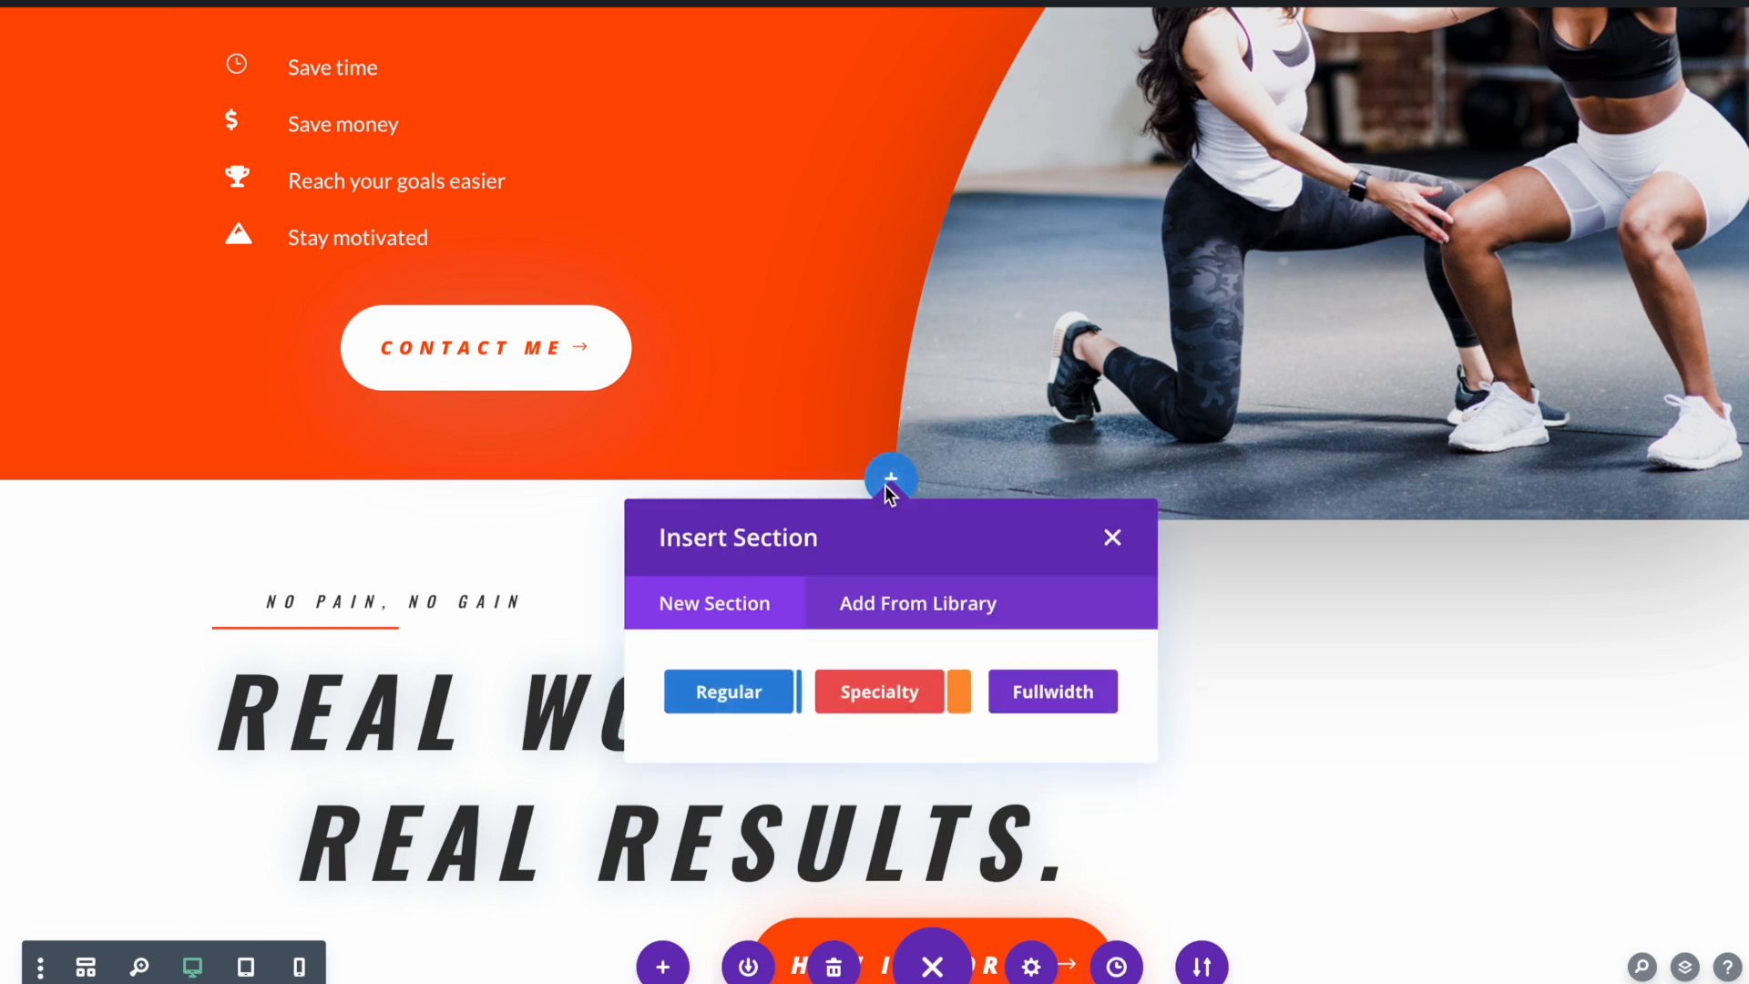
click(920, 626)
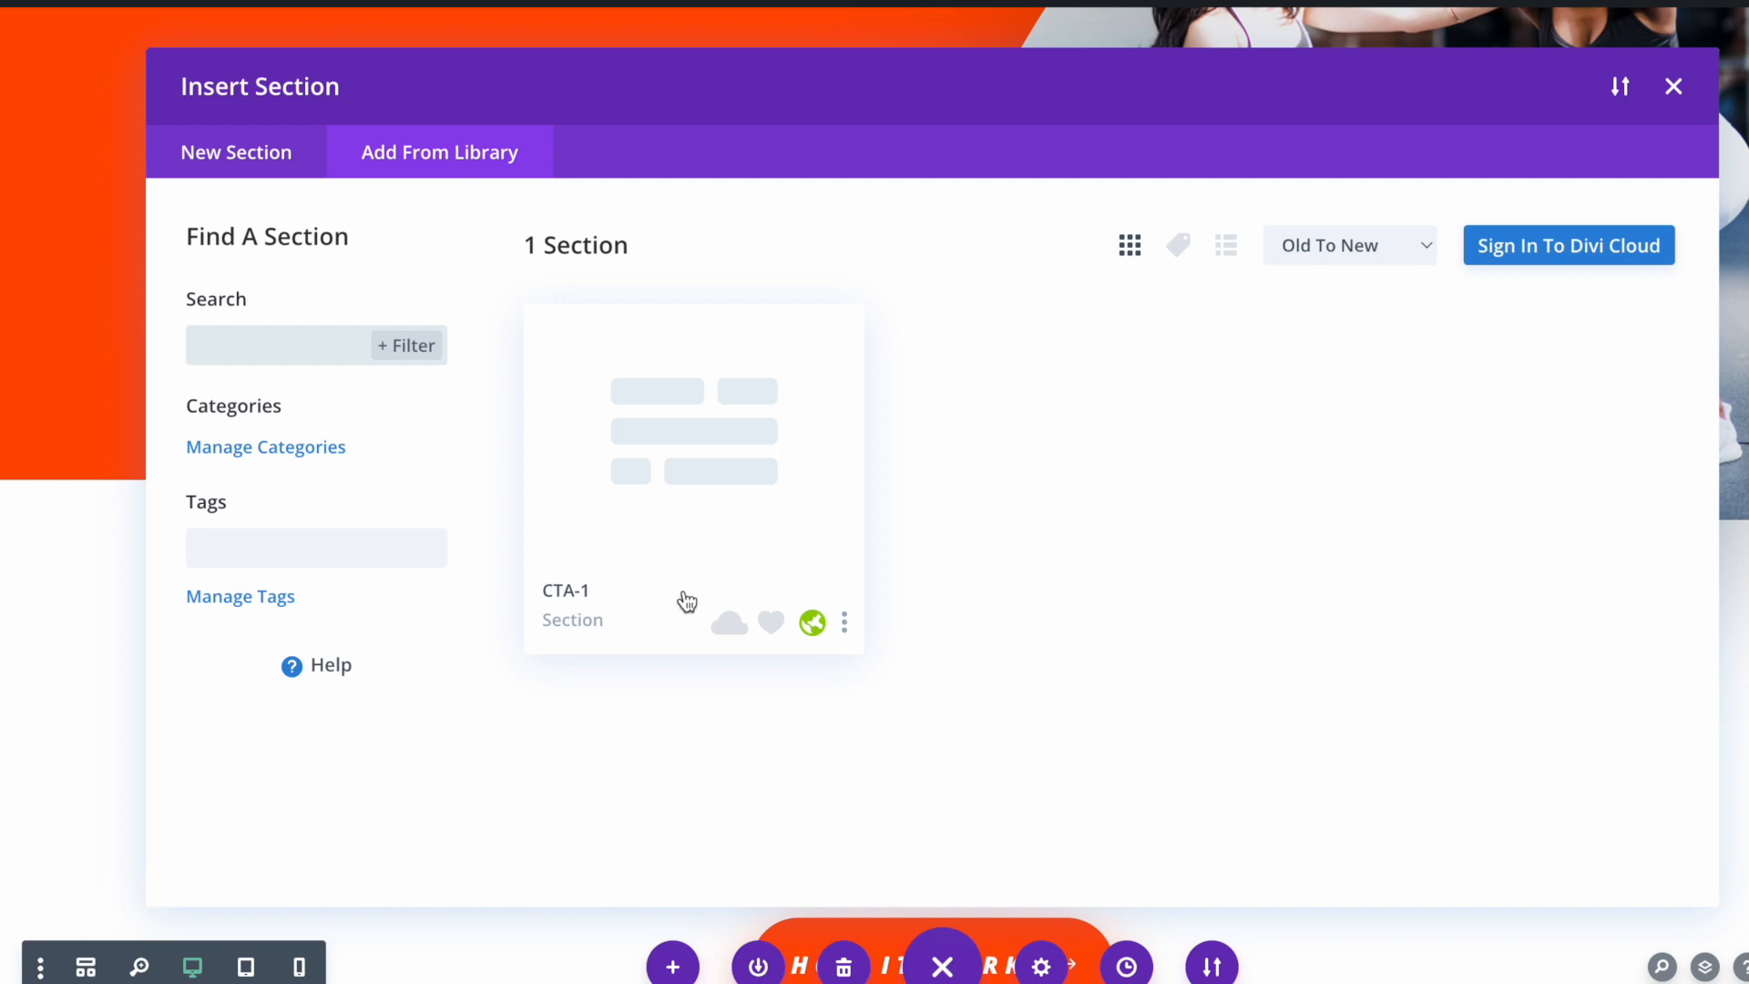
click(713, 493)
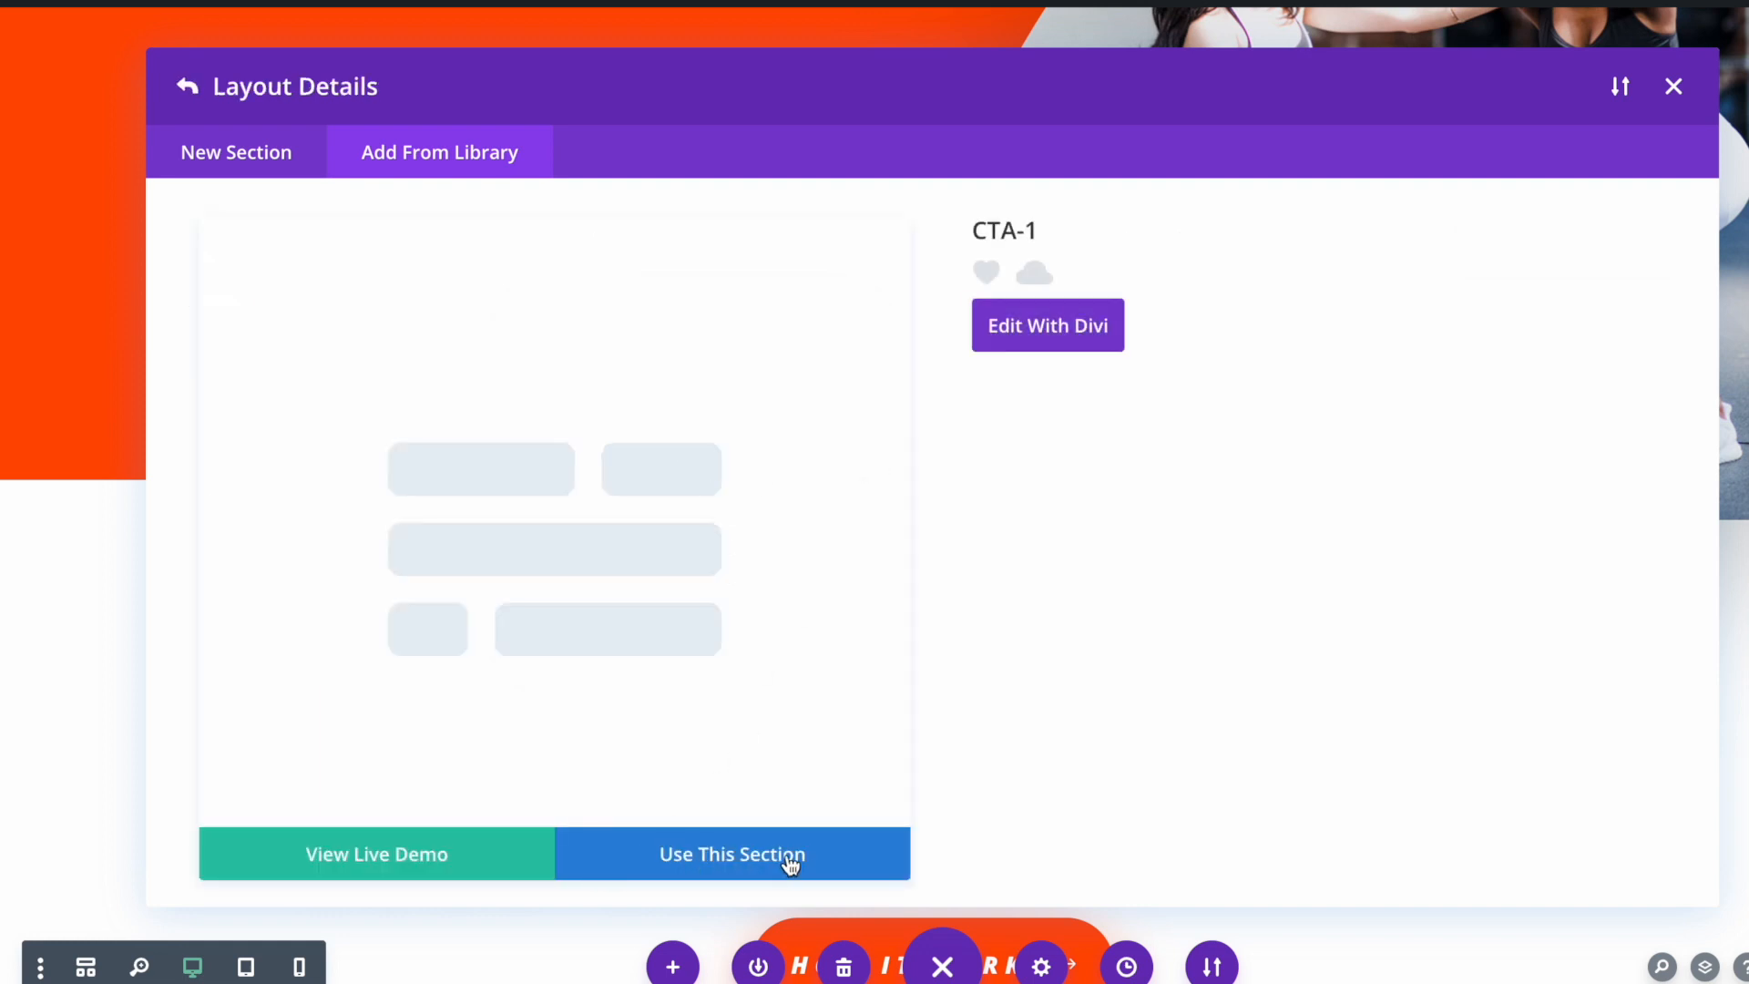
click(712, 873)
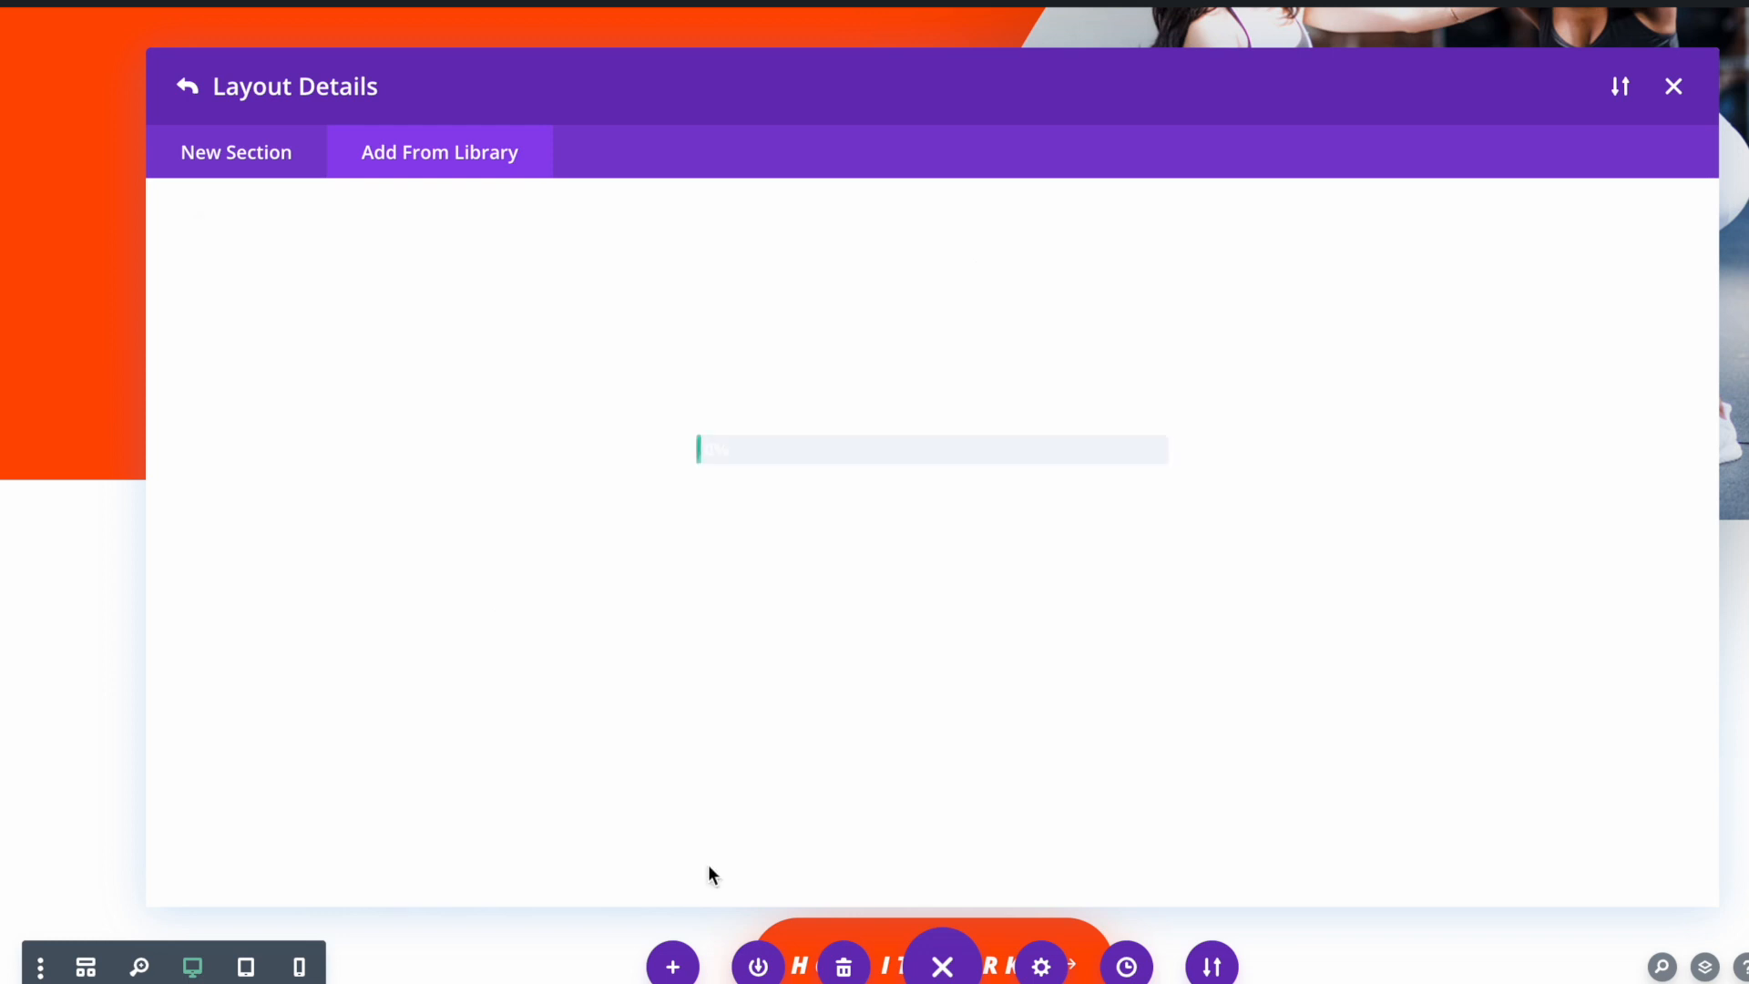
scroll(746, 806, down, 2)
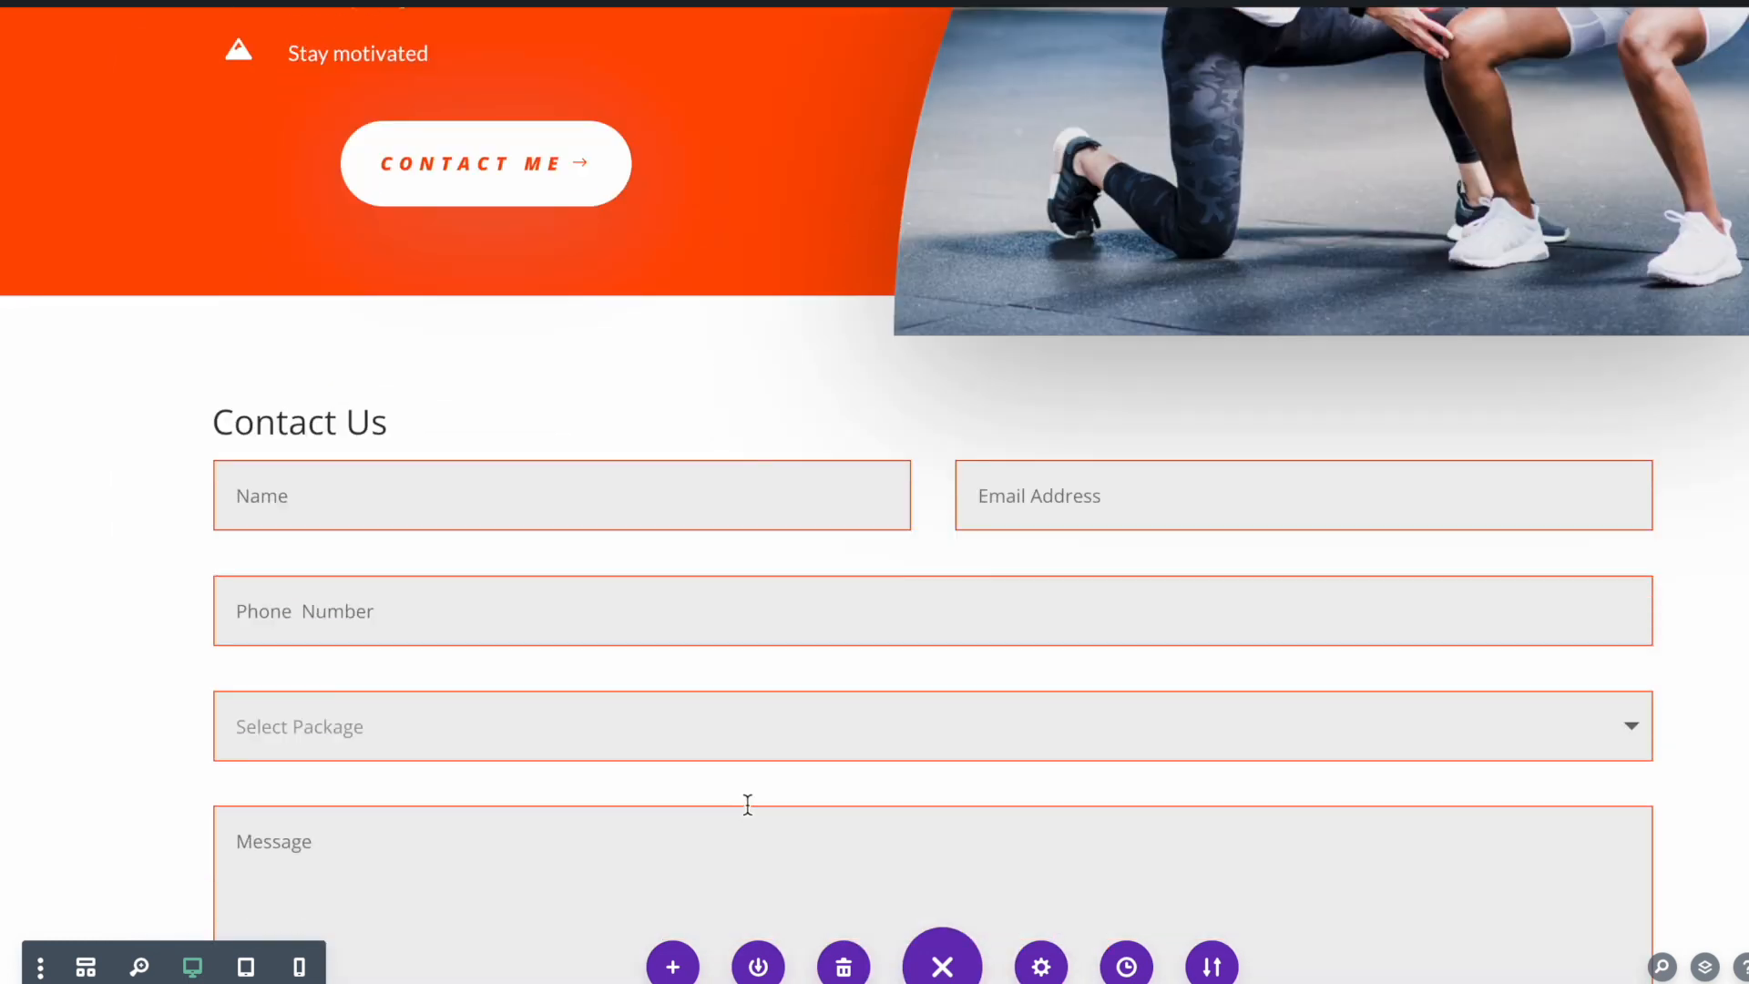
Insert another copy of the library's CTA-1 section below the comparison table, above Join Now
scroll(205, 590, down, 5)
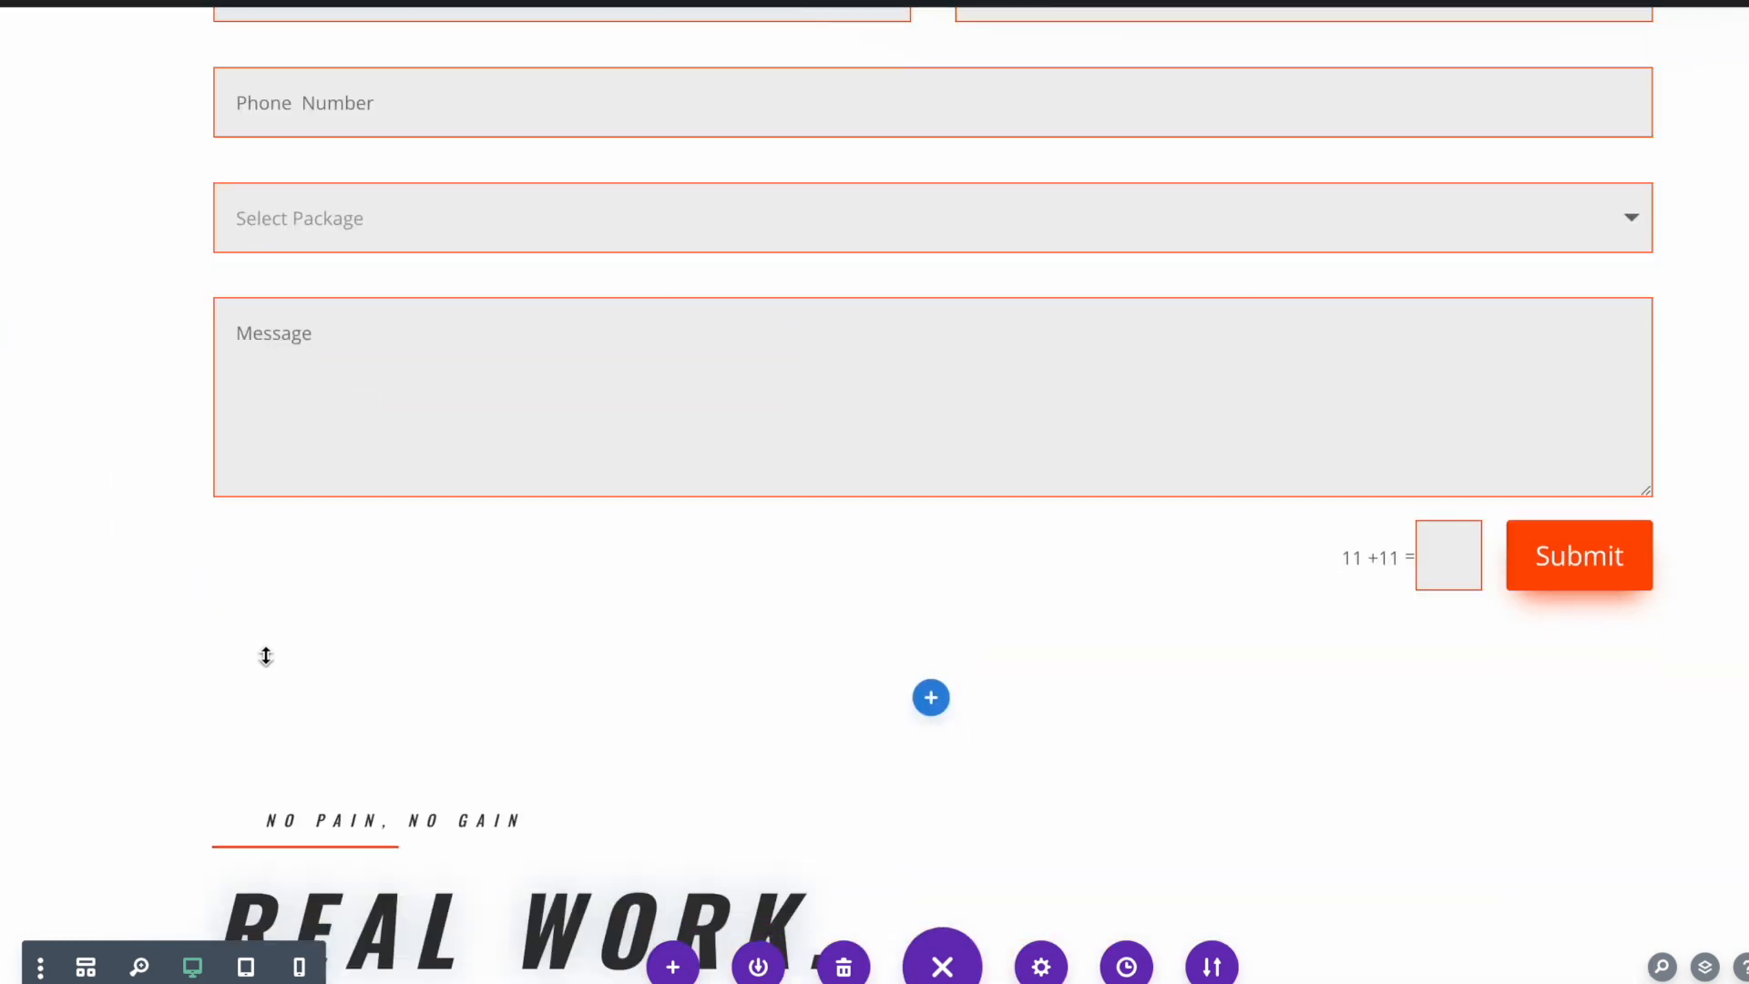
scroll(265, 652, up, 1)
scroll(522, 599, up, 4)
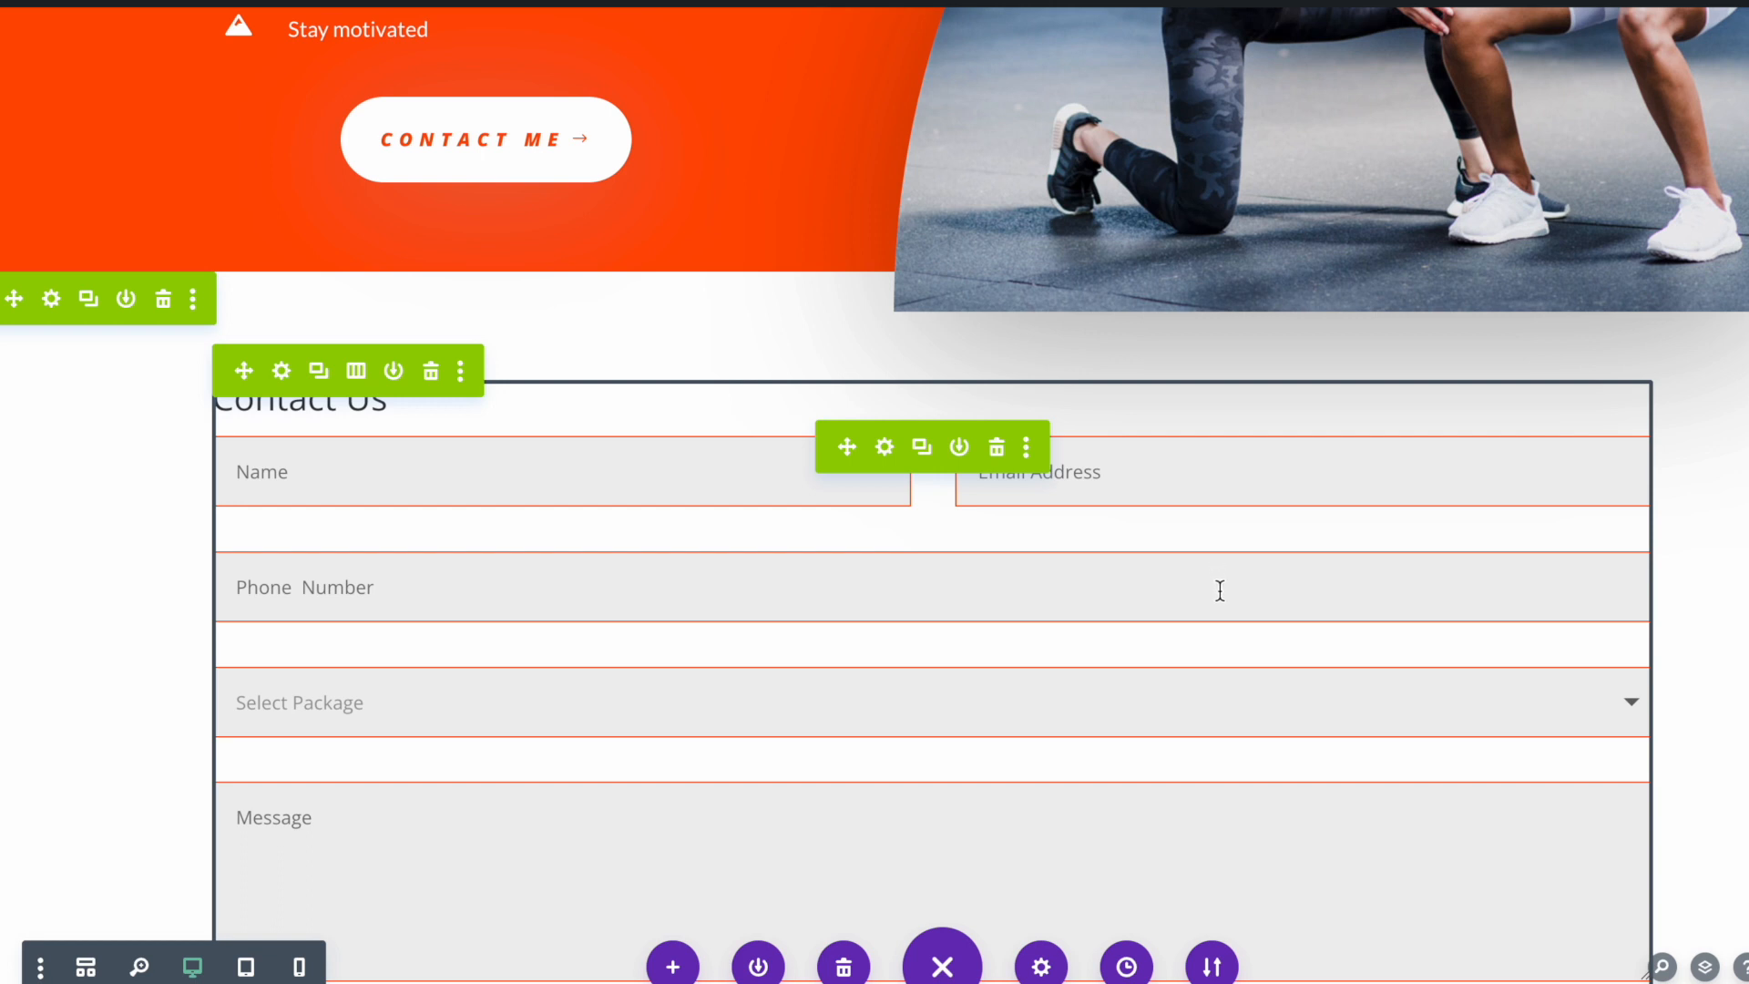
scroll(1035, 464, down, 20)
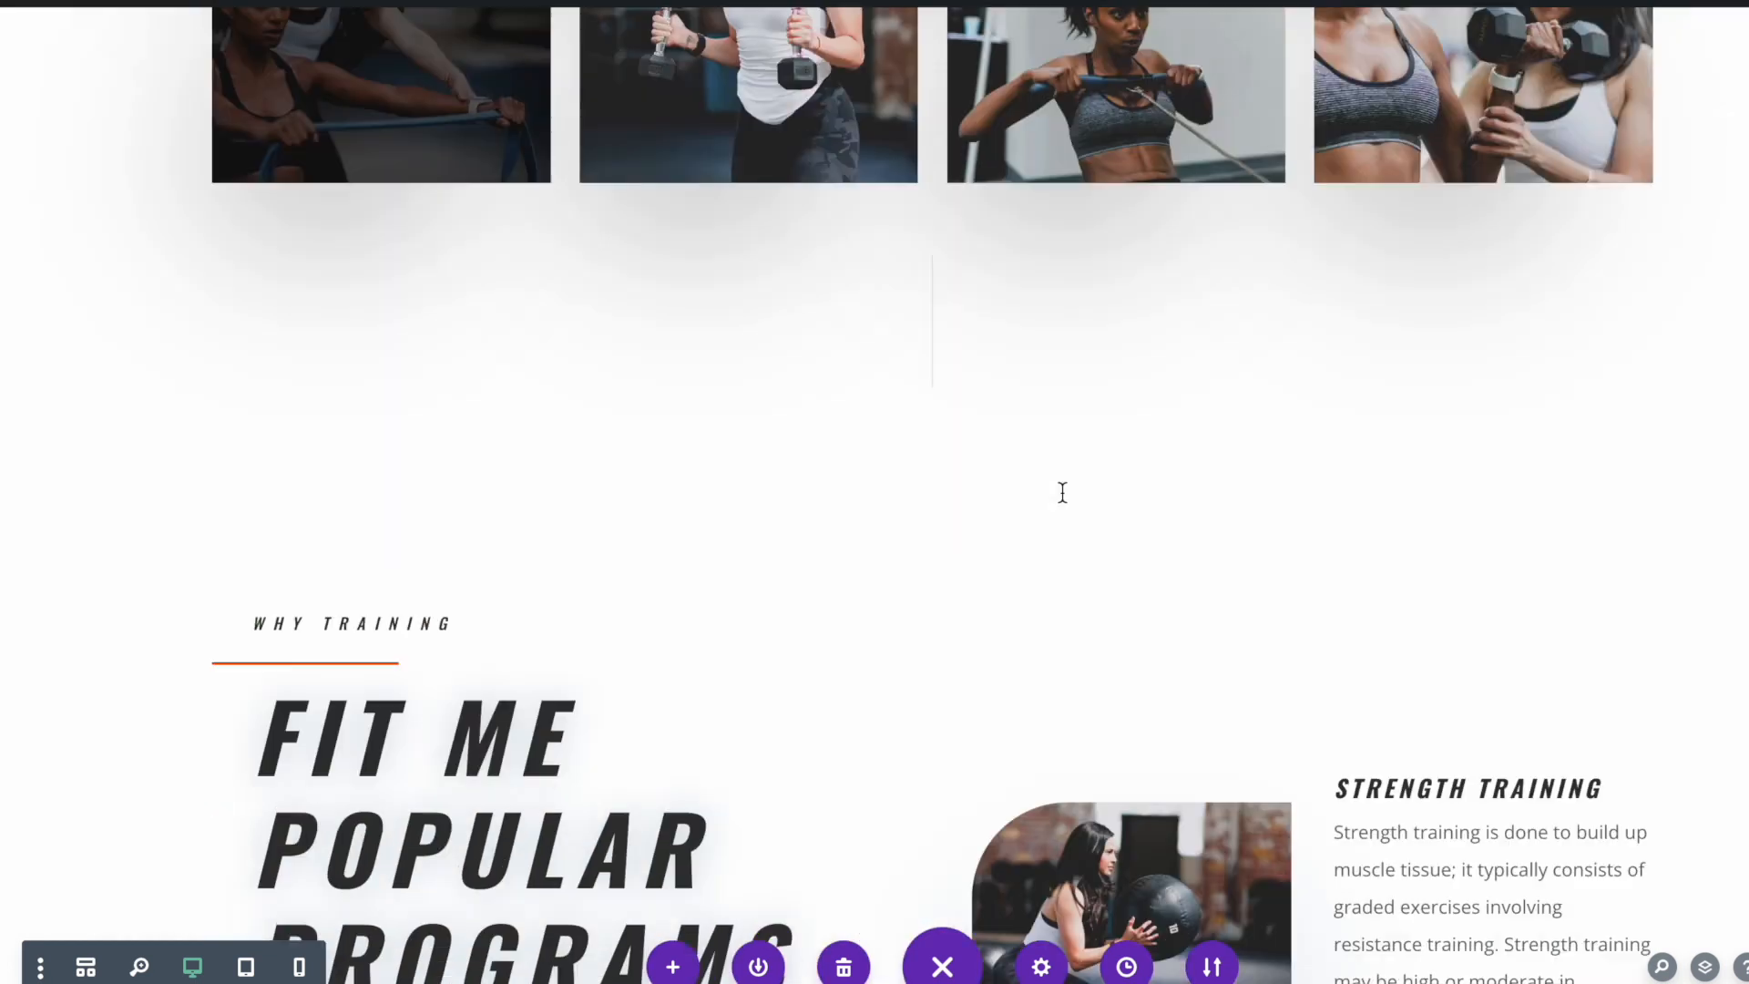
scroll(1062, 492, down, 20)
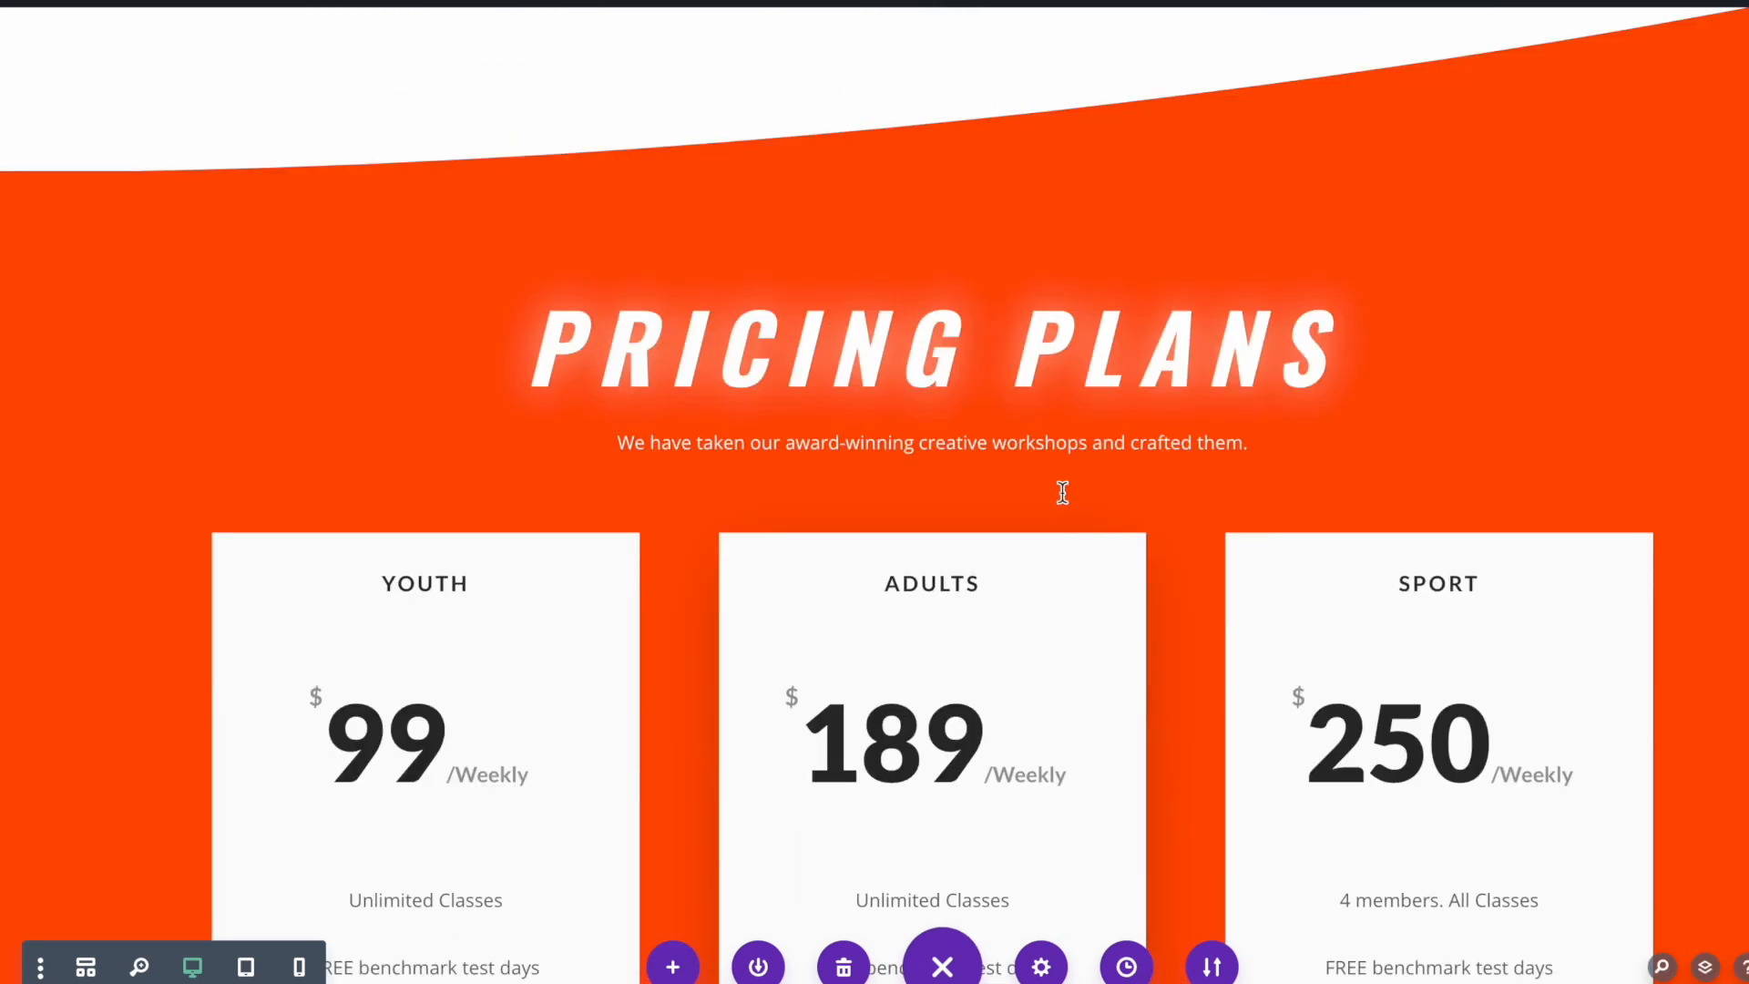
scroll(1062, 492, down, 20)
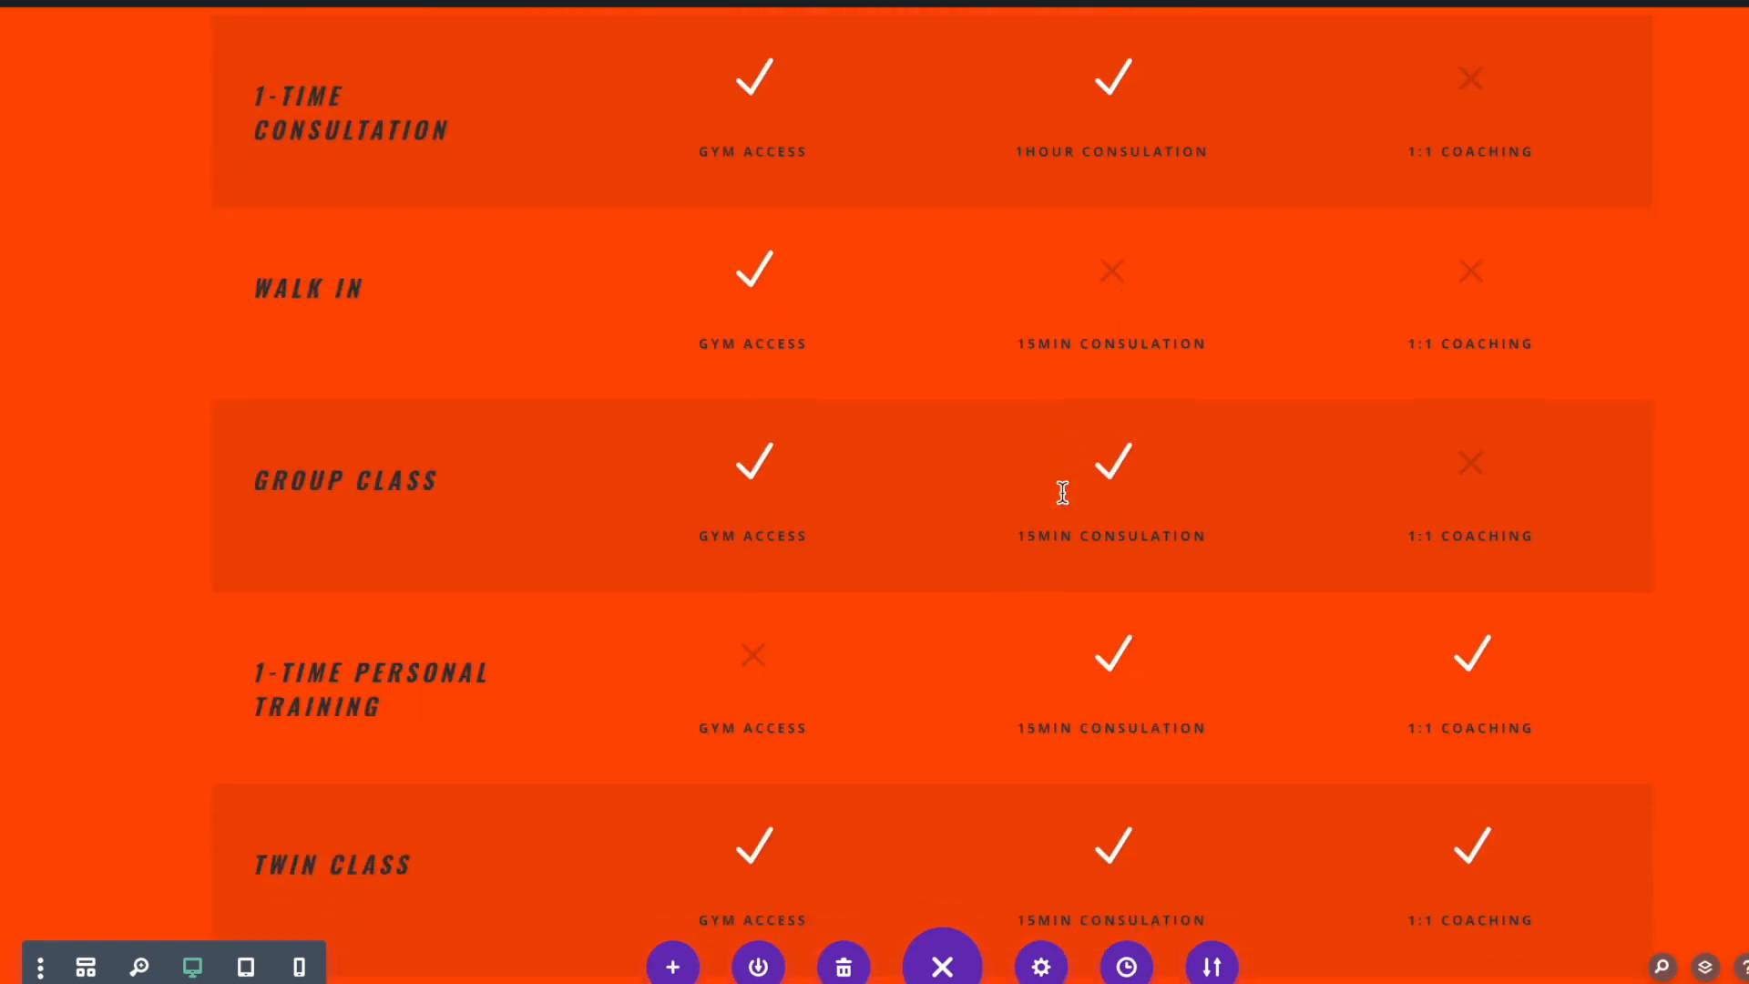
scroll(1062, 492, down, 8)
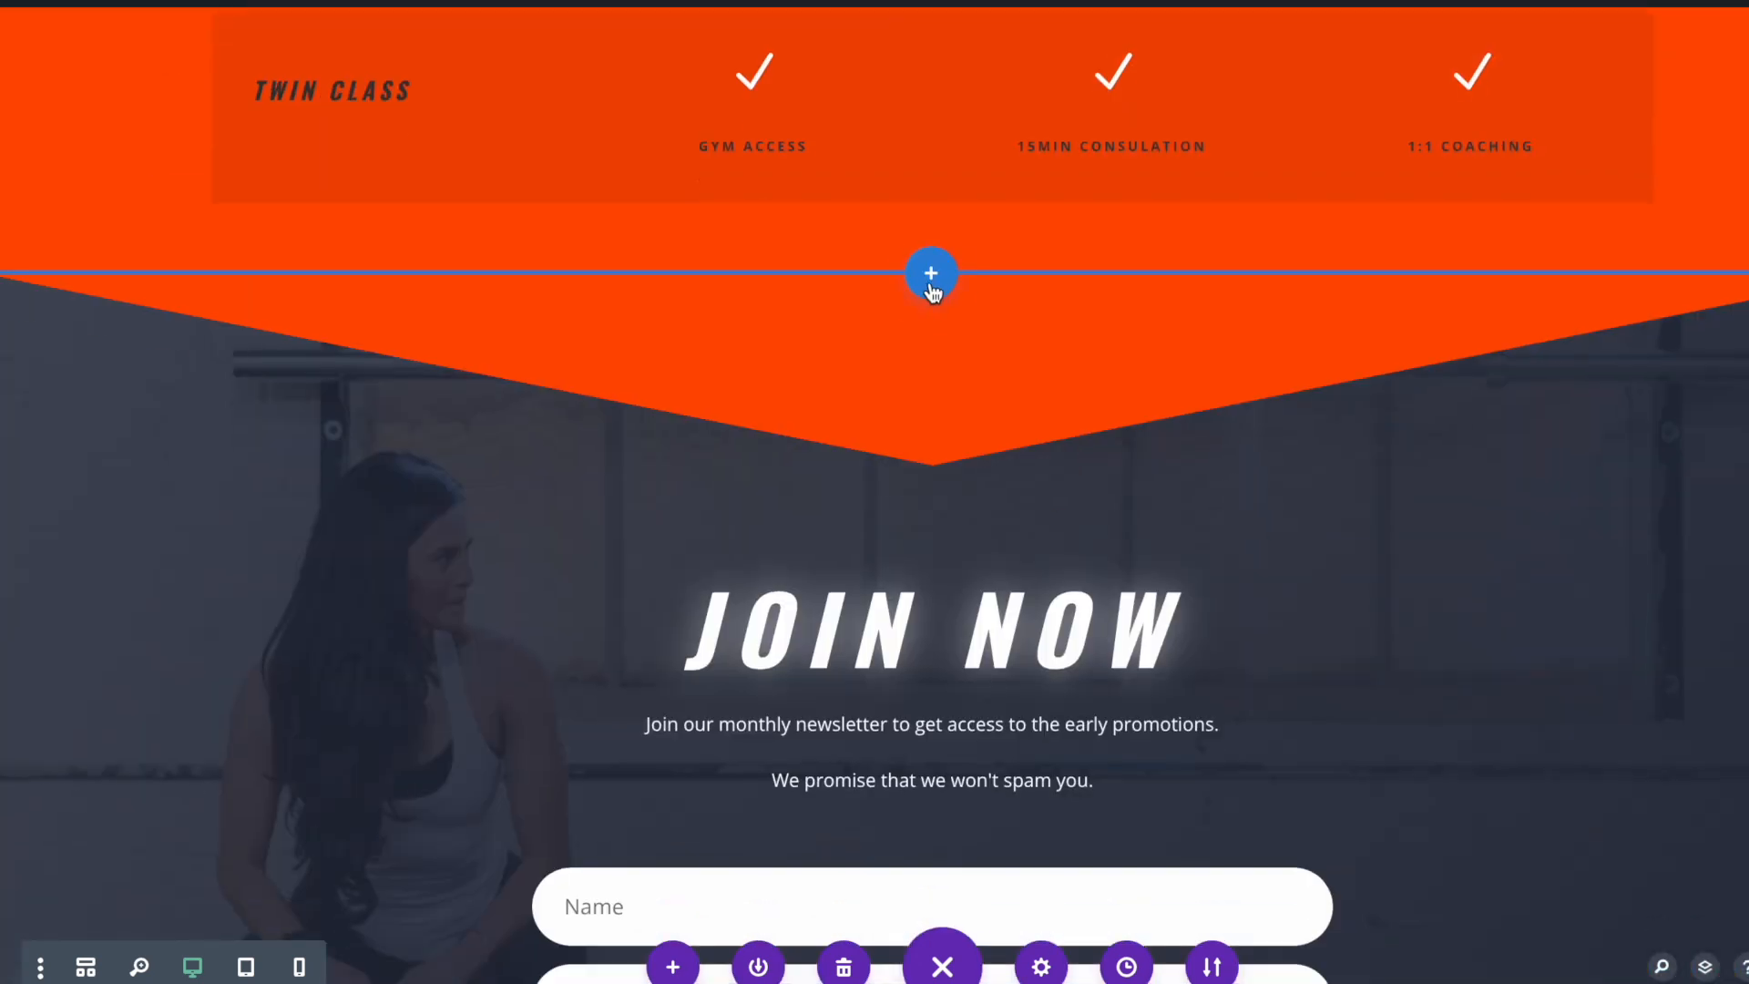
click(930, 283)
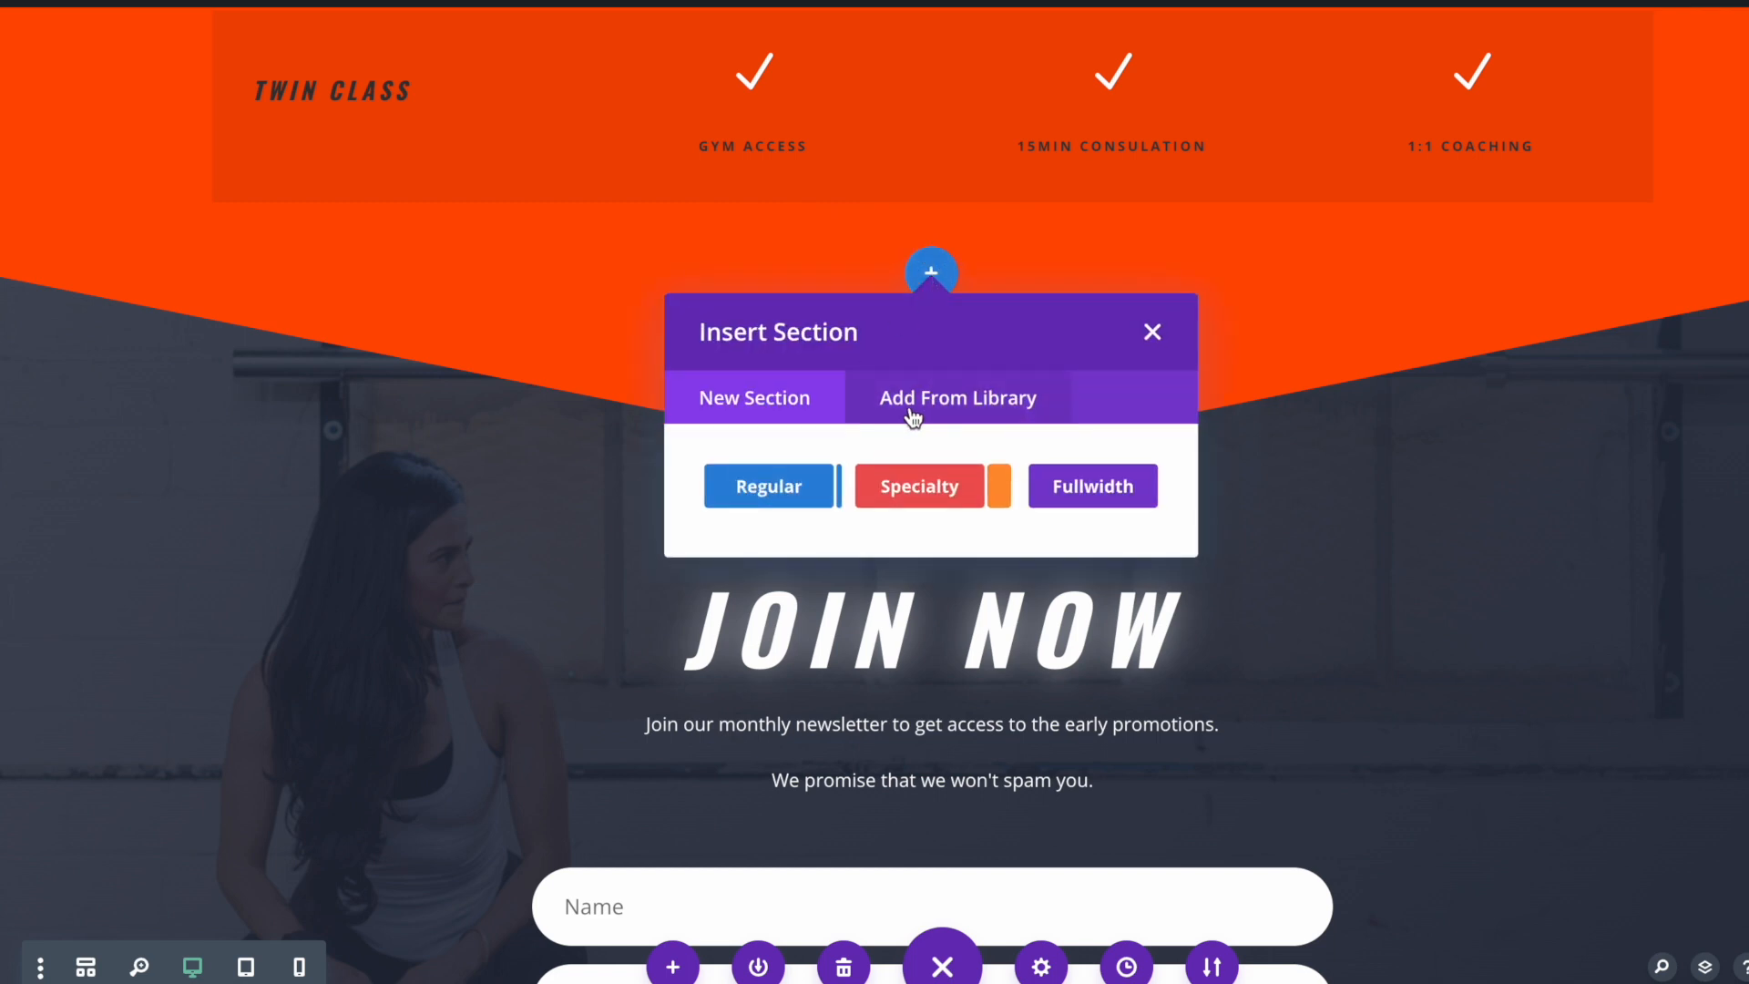
click(954, 418)
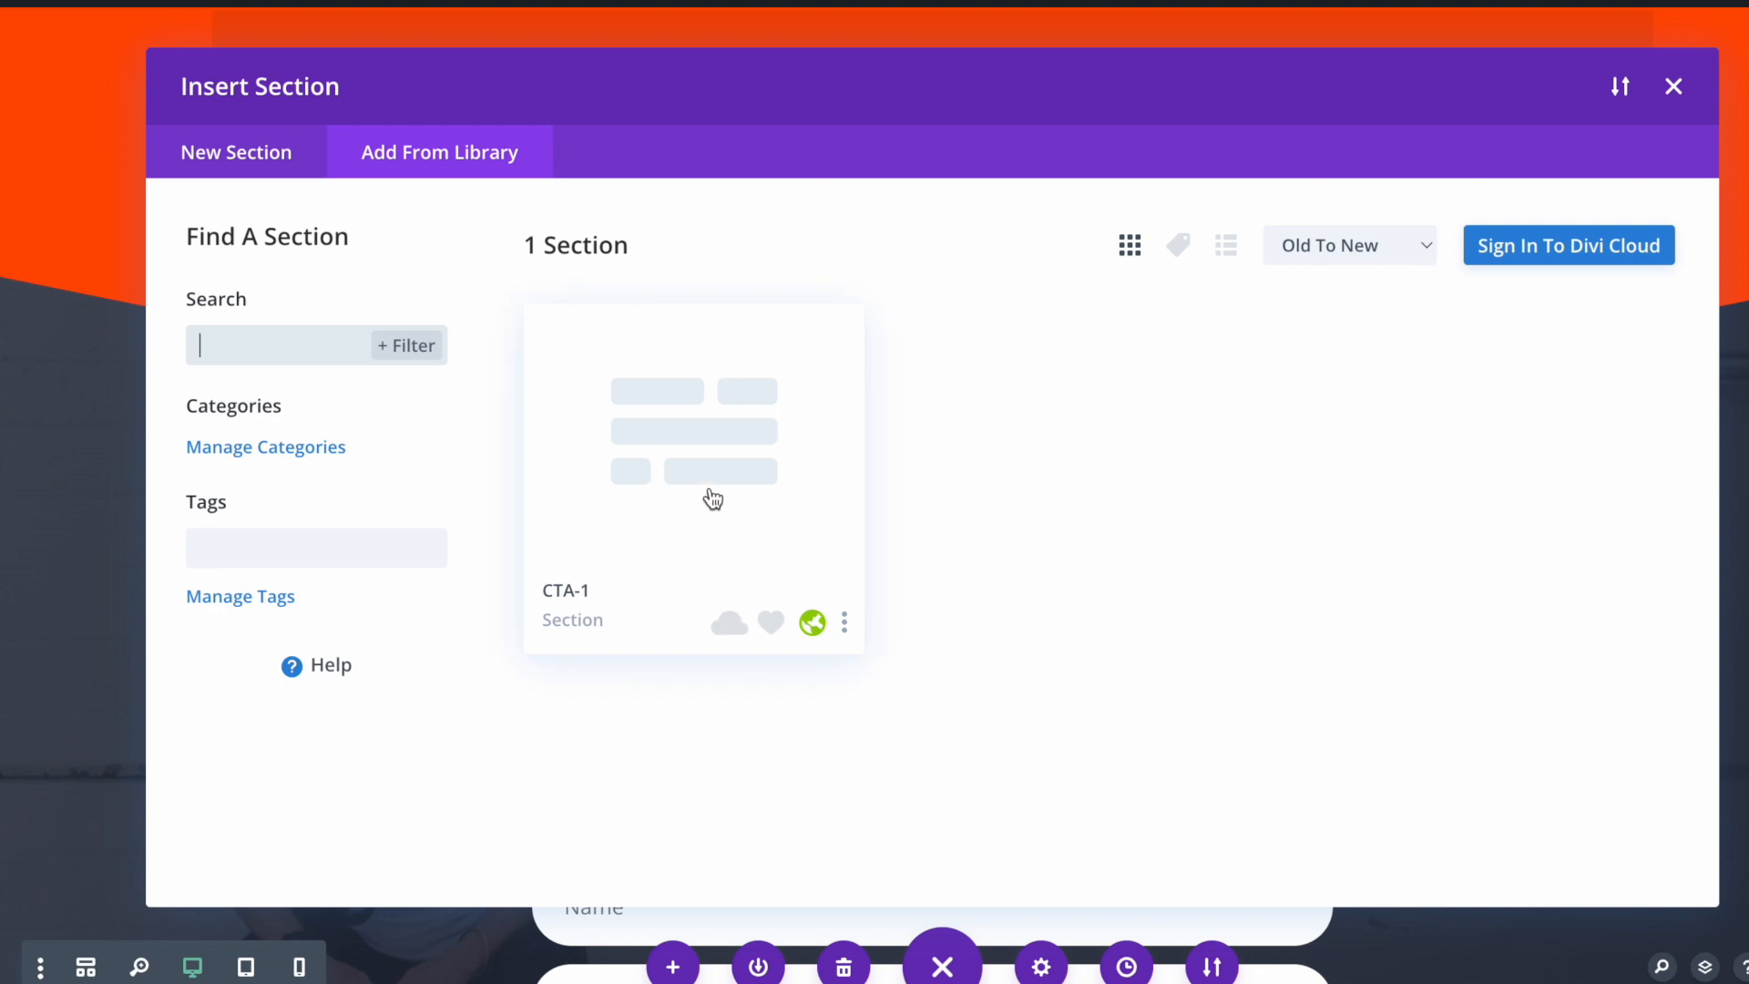
click(701, 536)
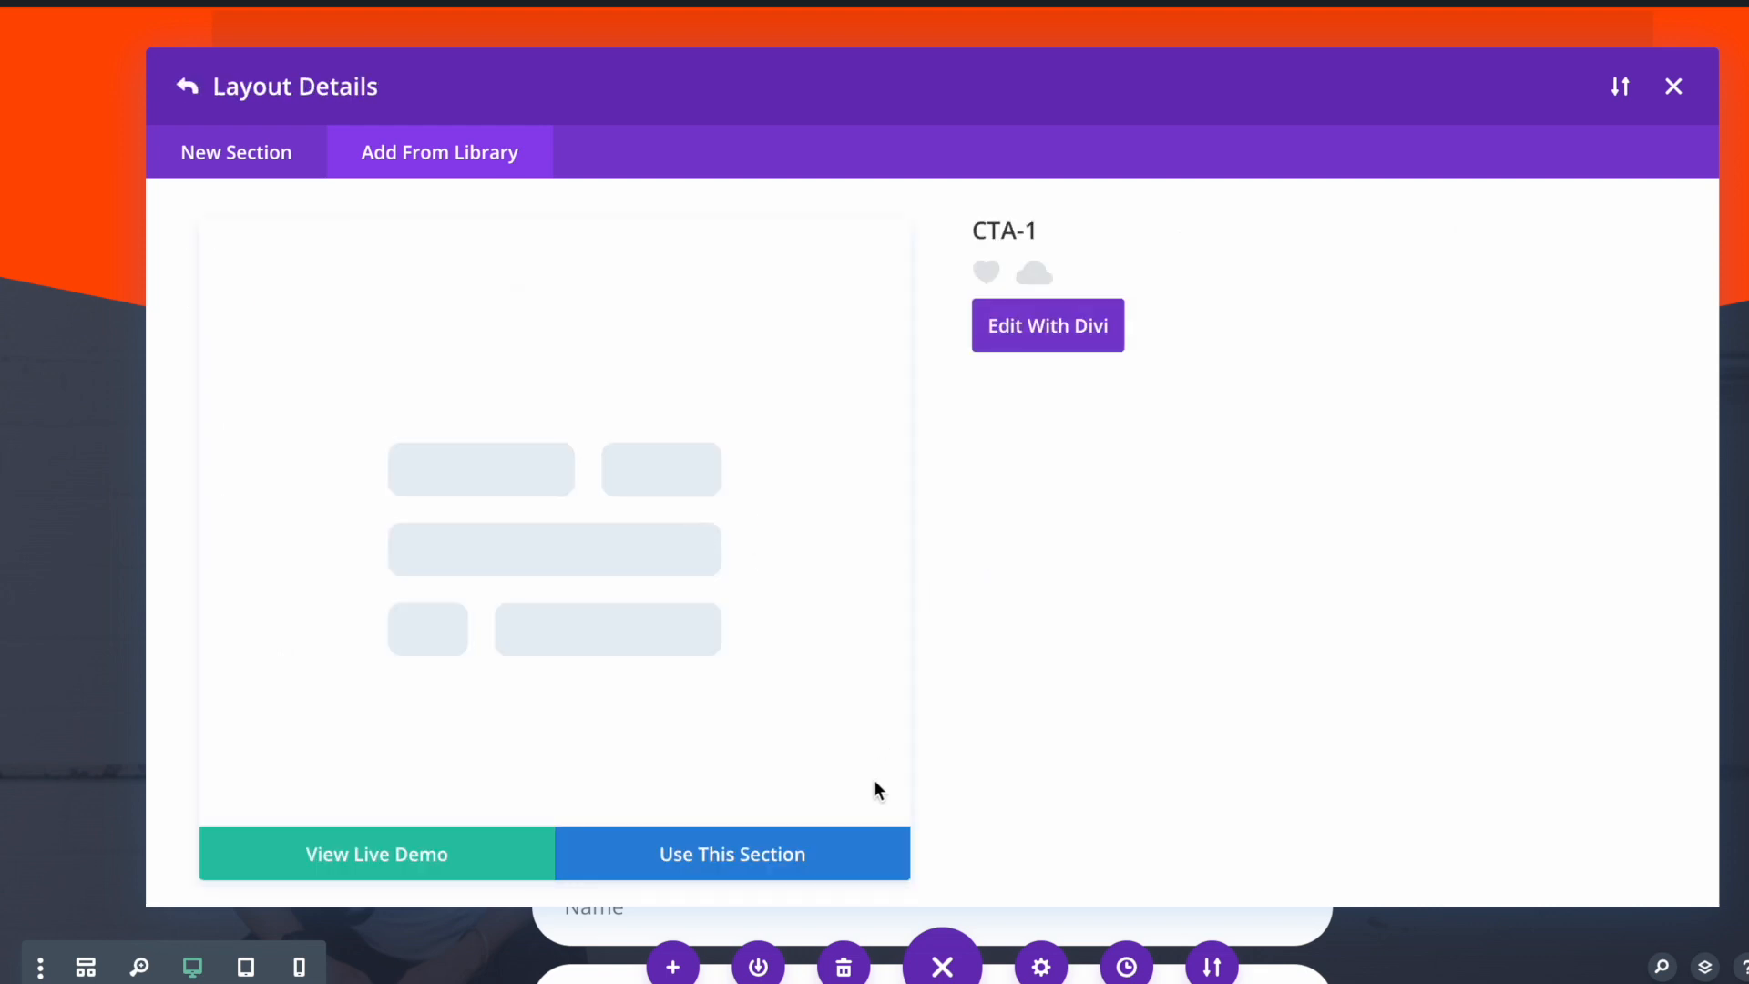
click(716, 870)
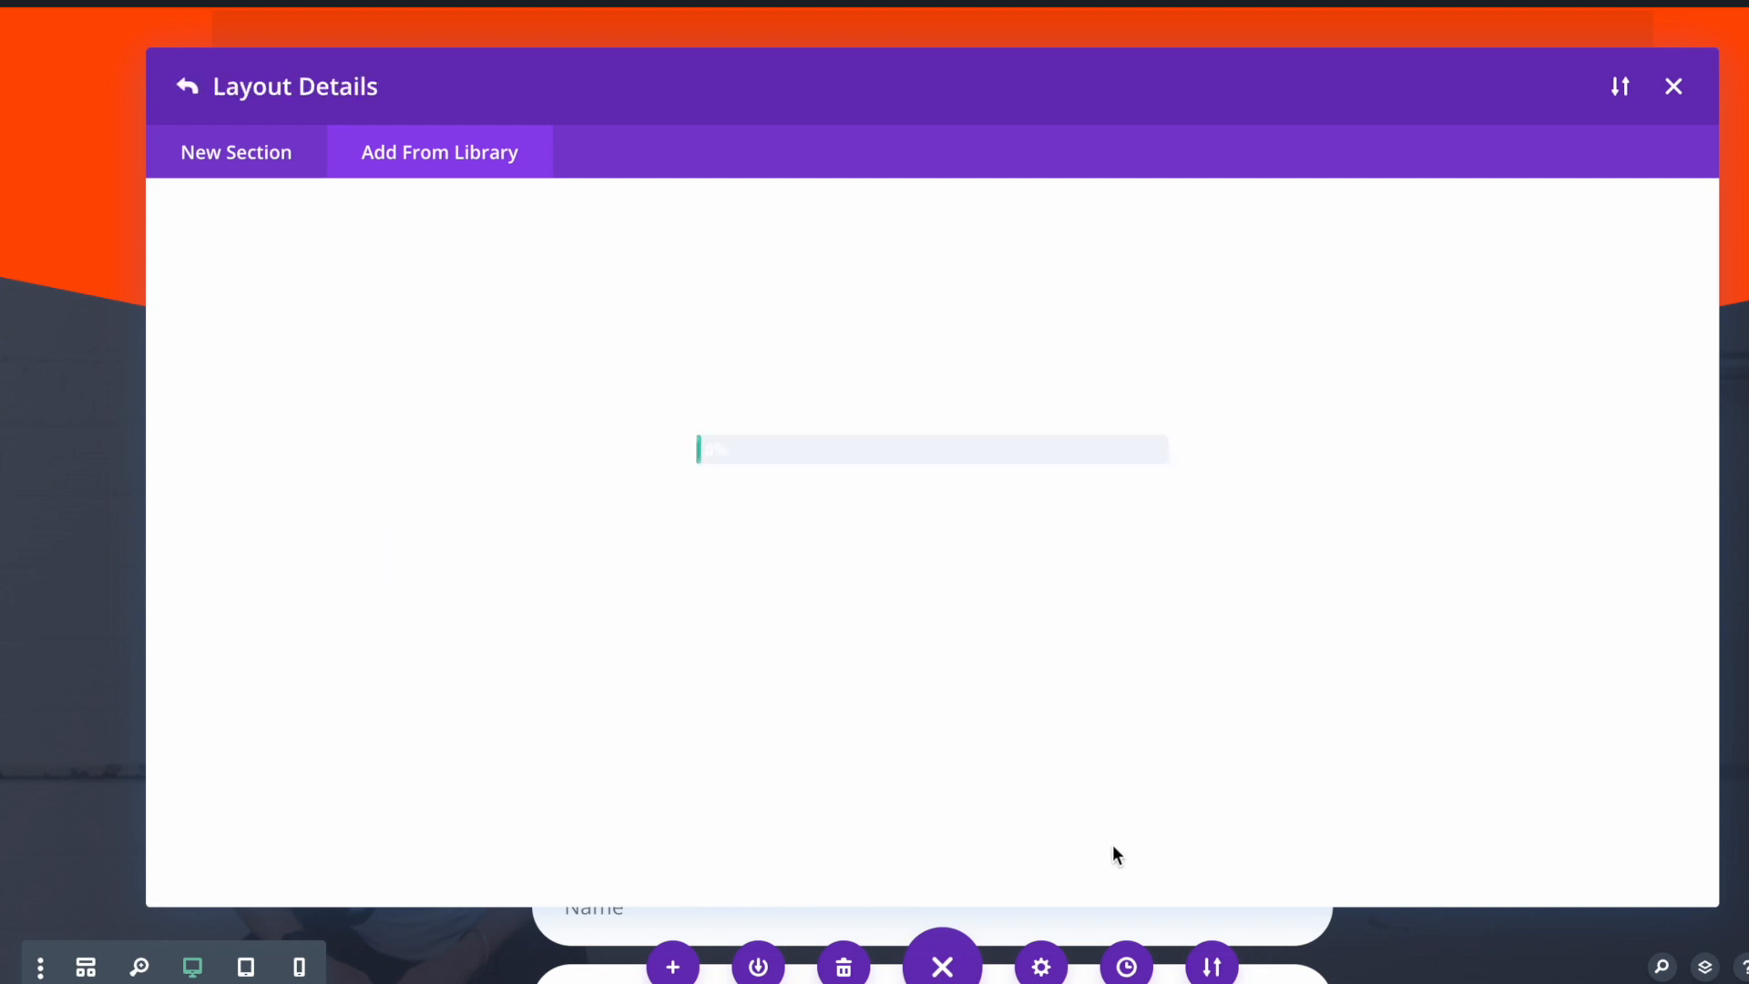
scroll(1068, 691, down, 10)
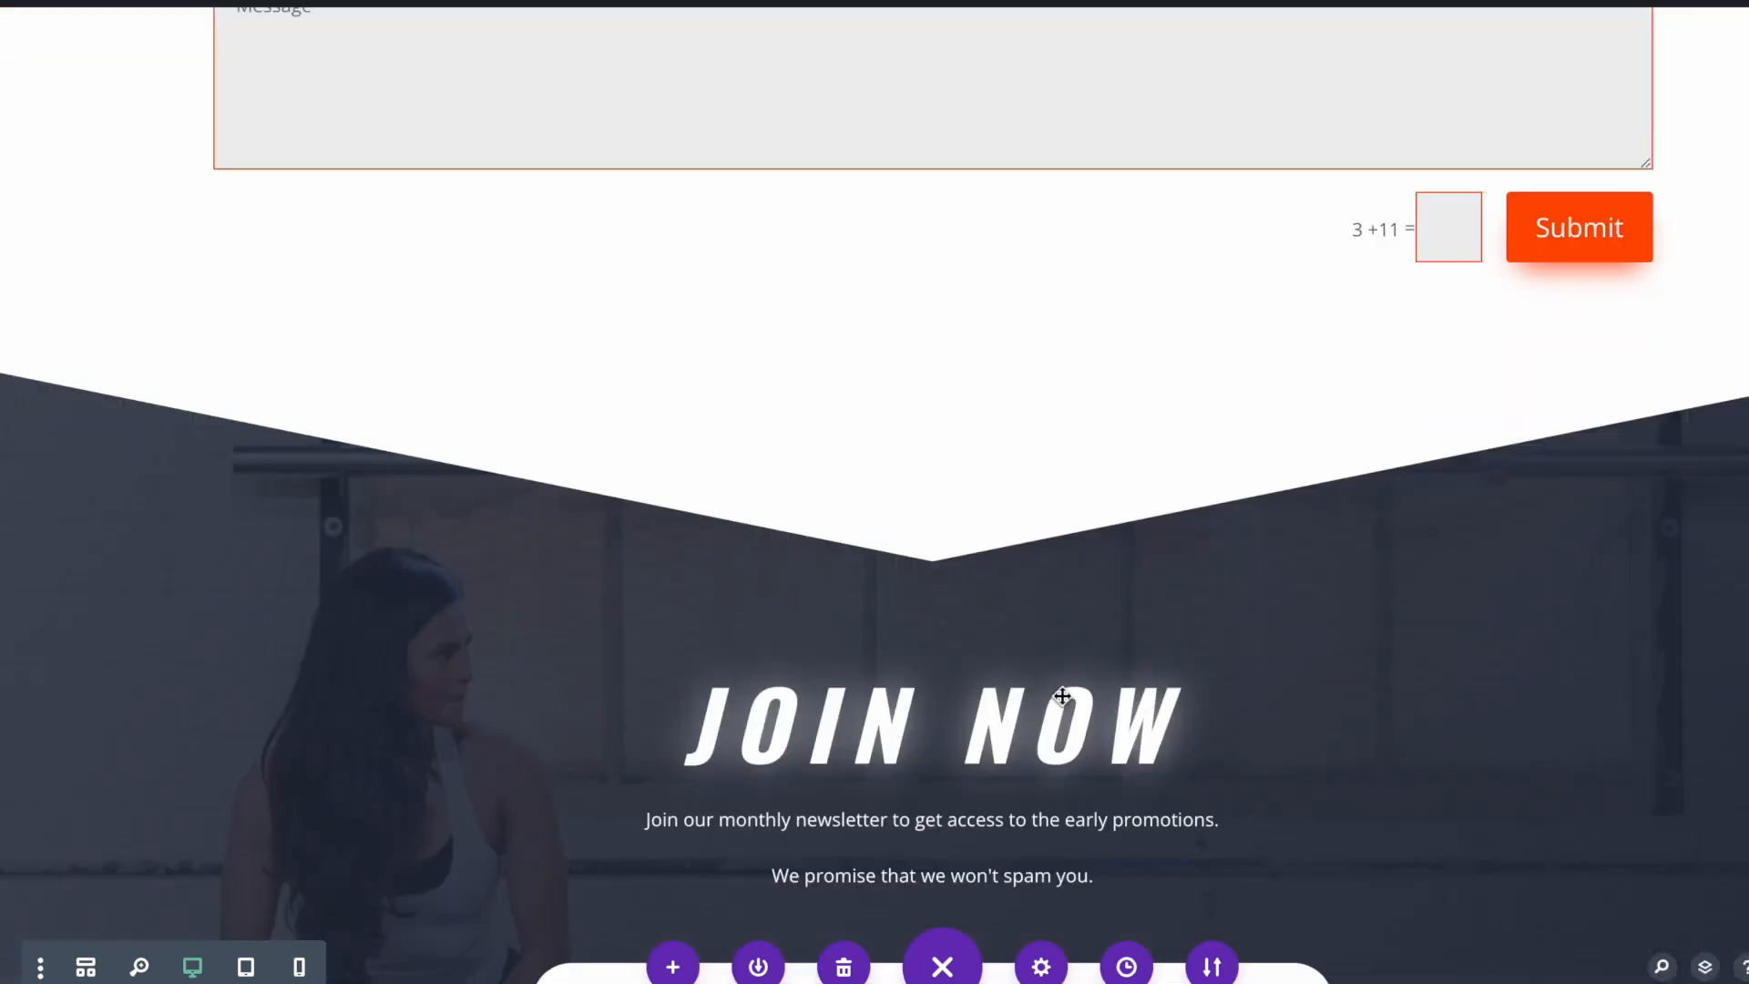
Change the Contact Form module title to 'Contact Us Now' and save it
scroll(1067, 695, up, 11)
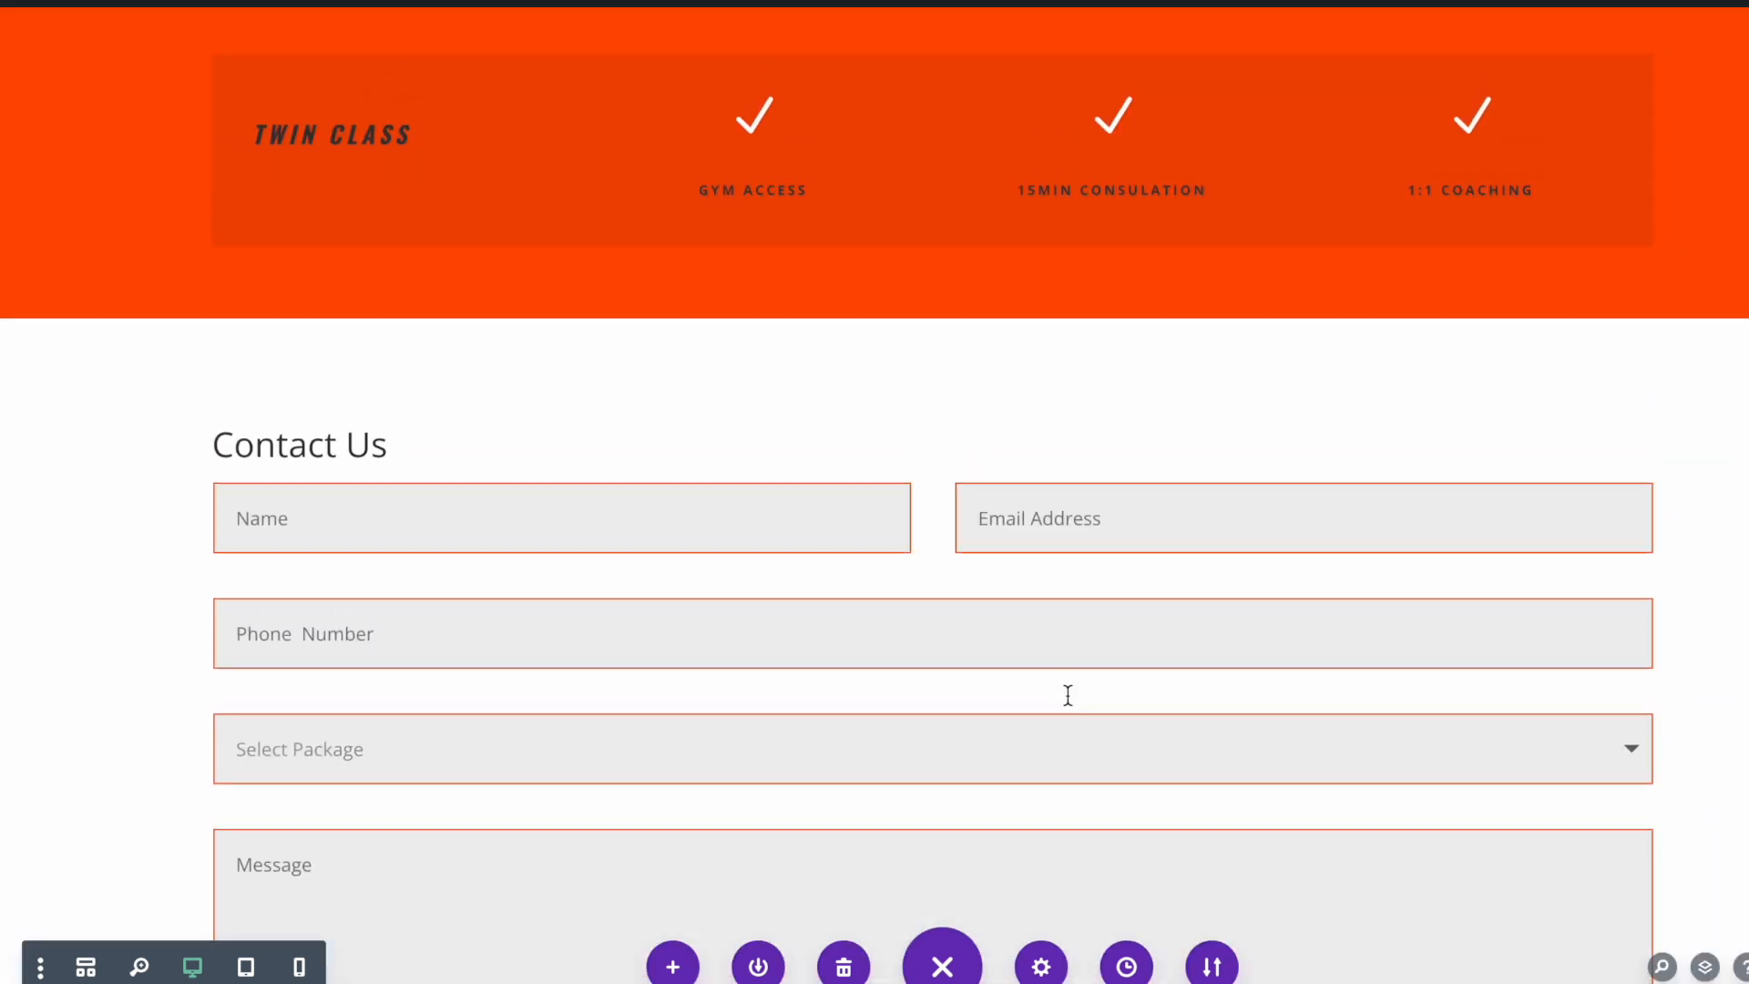
scroll(1068, 695, down, 6)
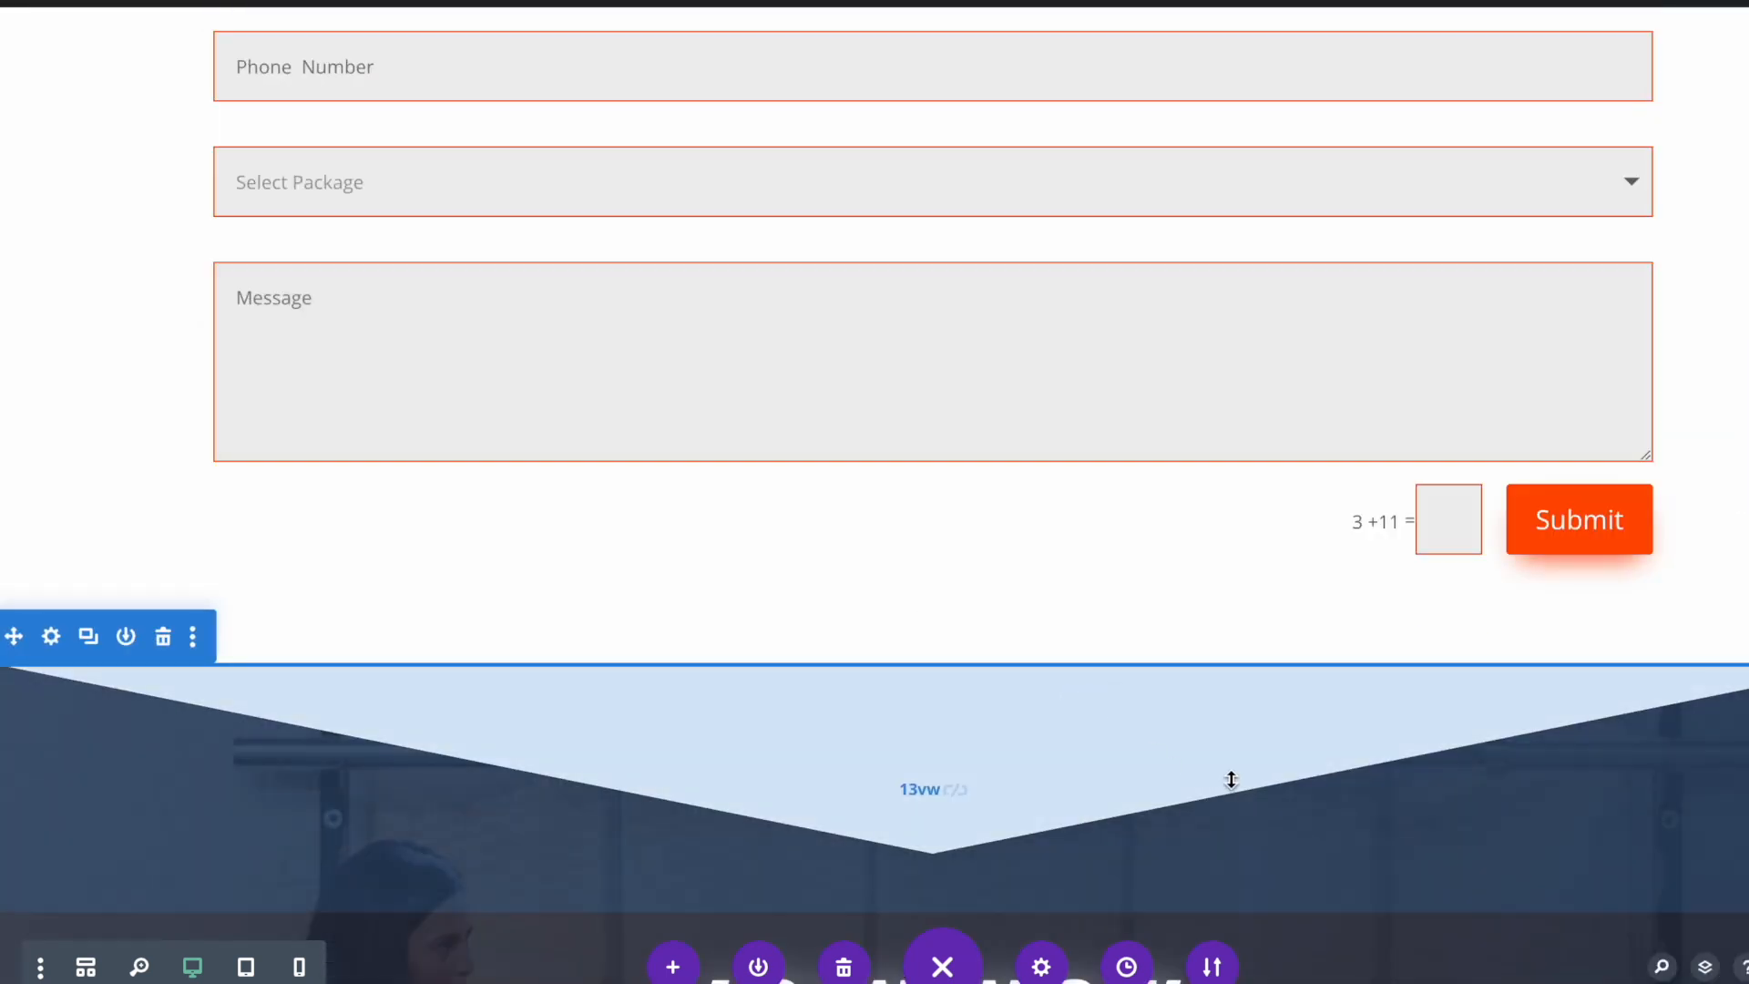
scroll(1248, 785, up, 6)
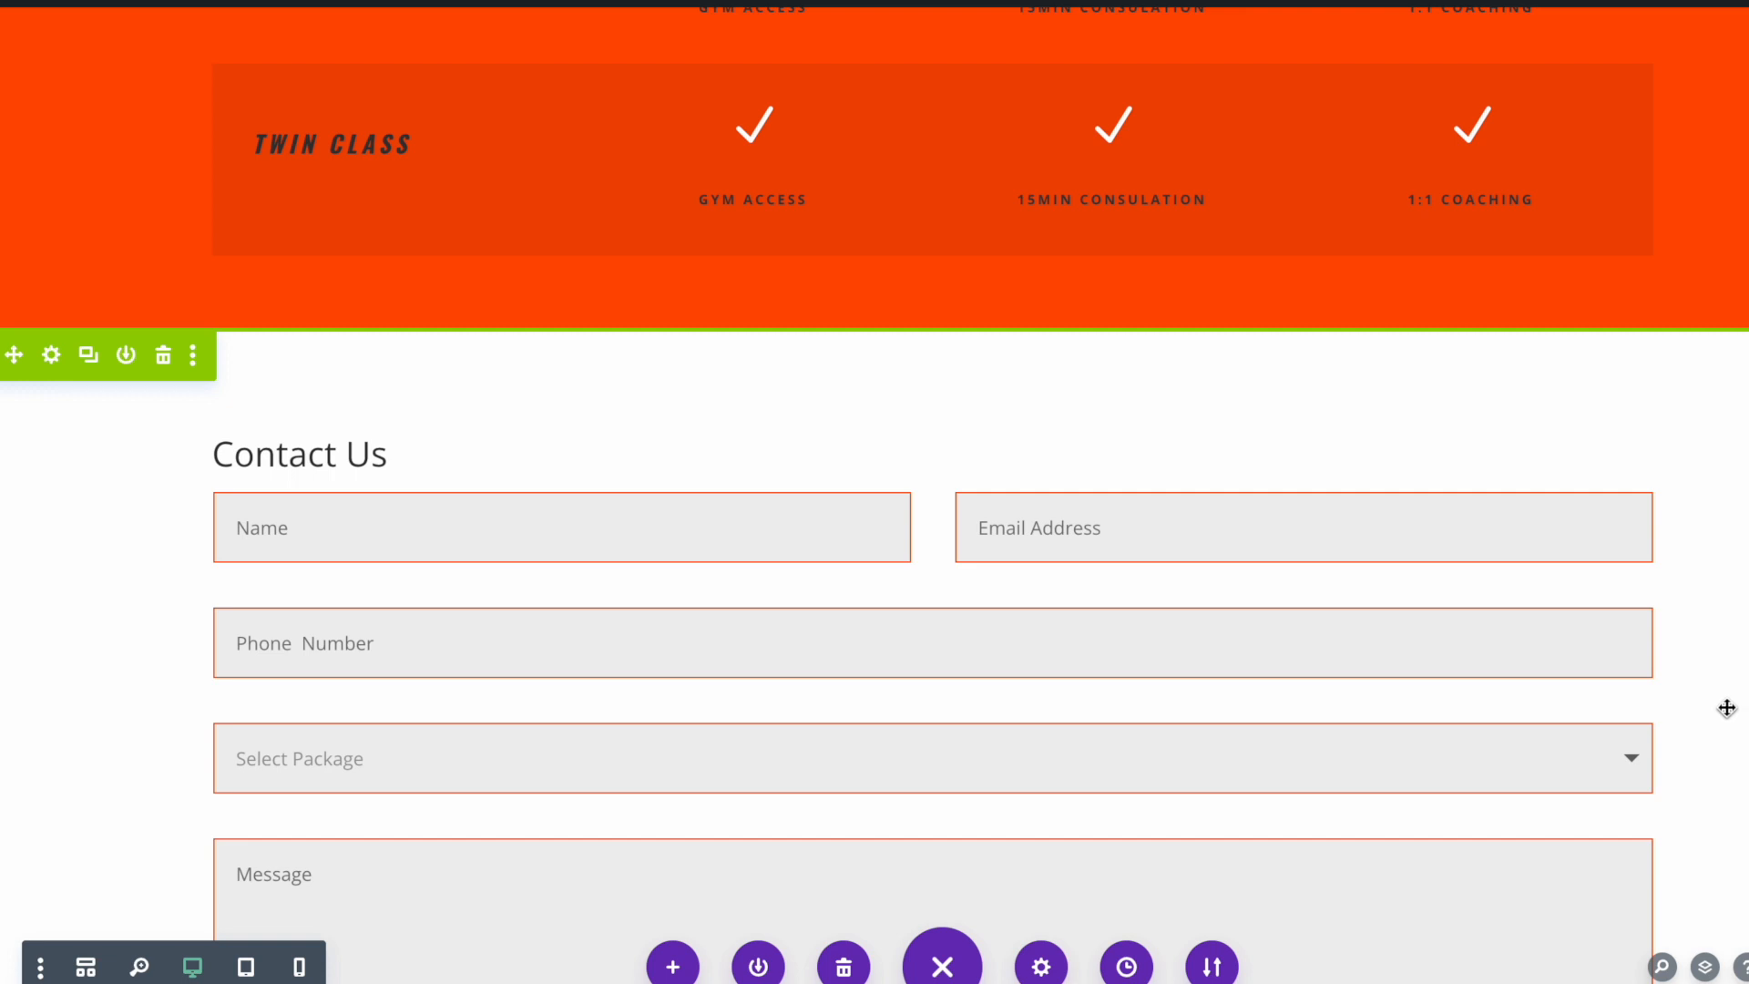
scroll(891, 356, down, 2)
click(885, 337)
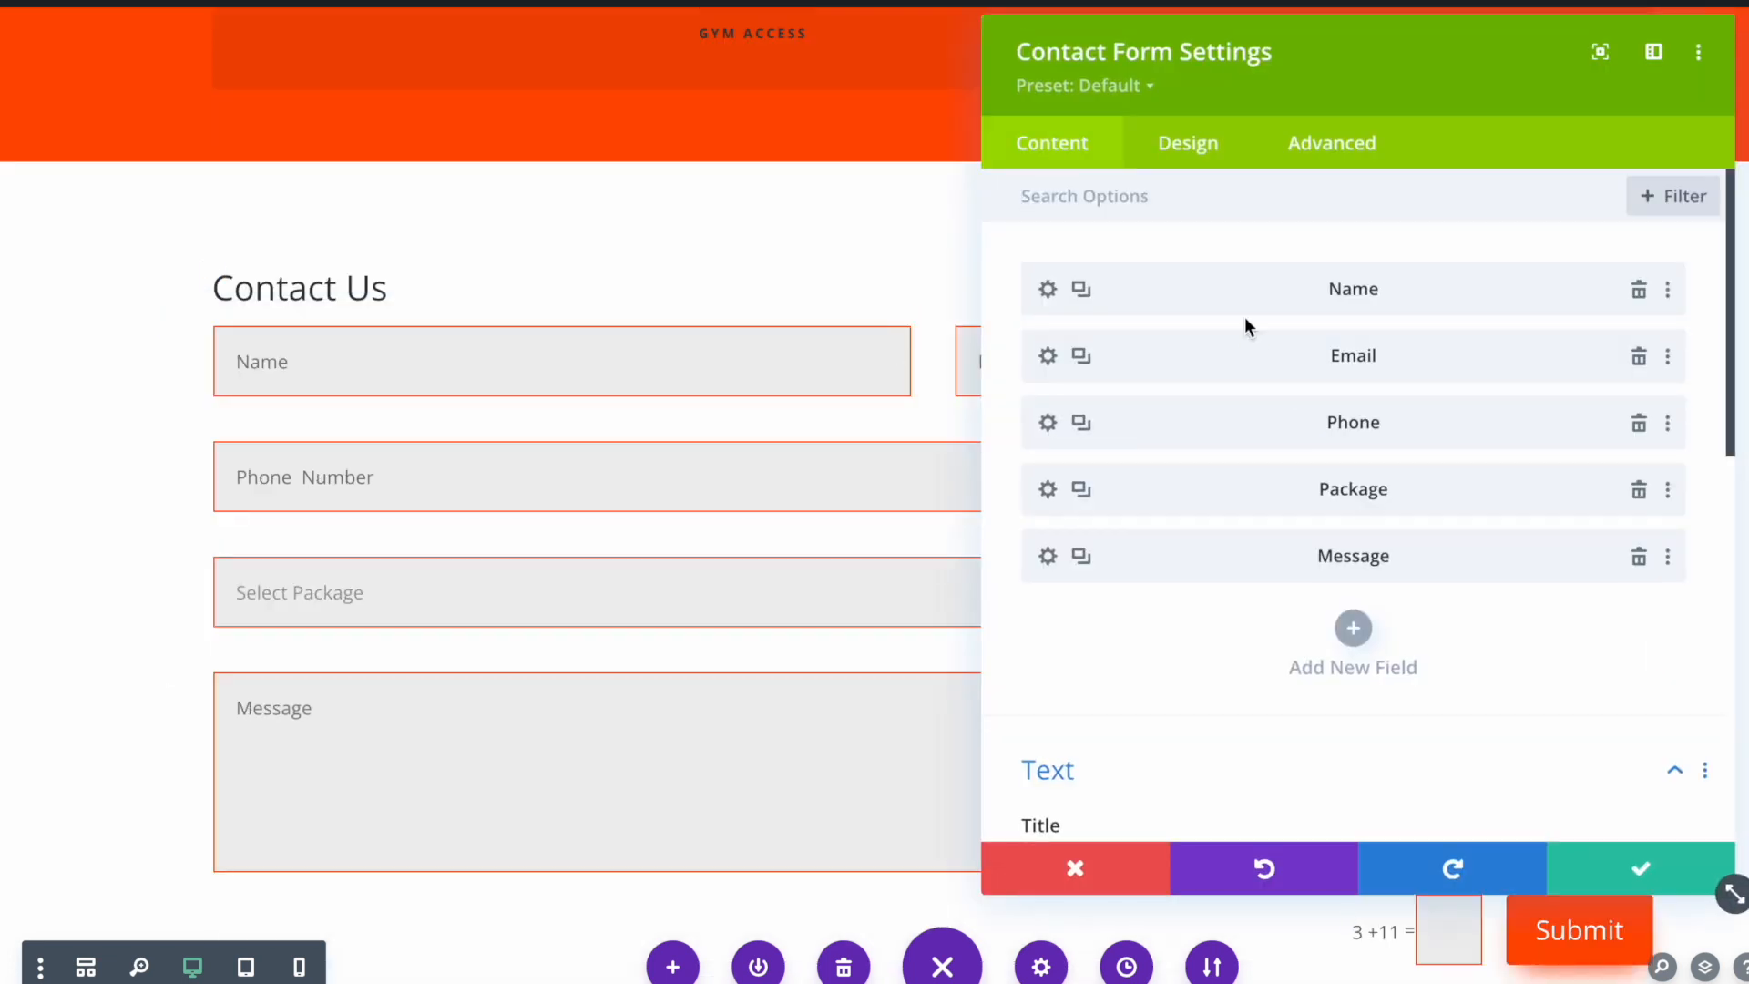
scroll(1245, 315, down, 5)
click(1175, 360)
text(Now)
click(1636, 868)
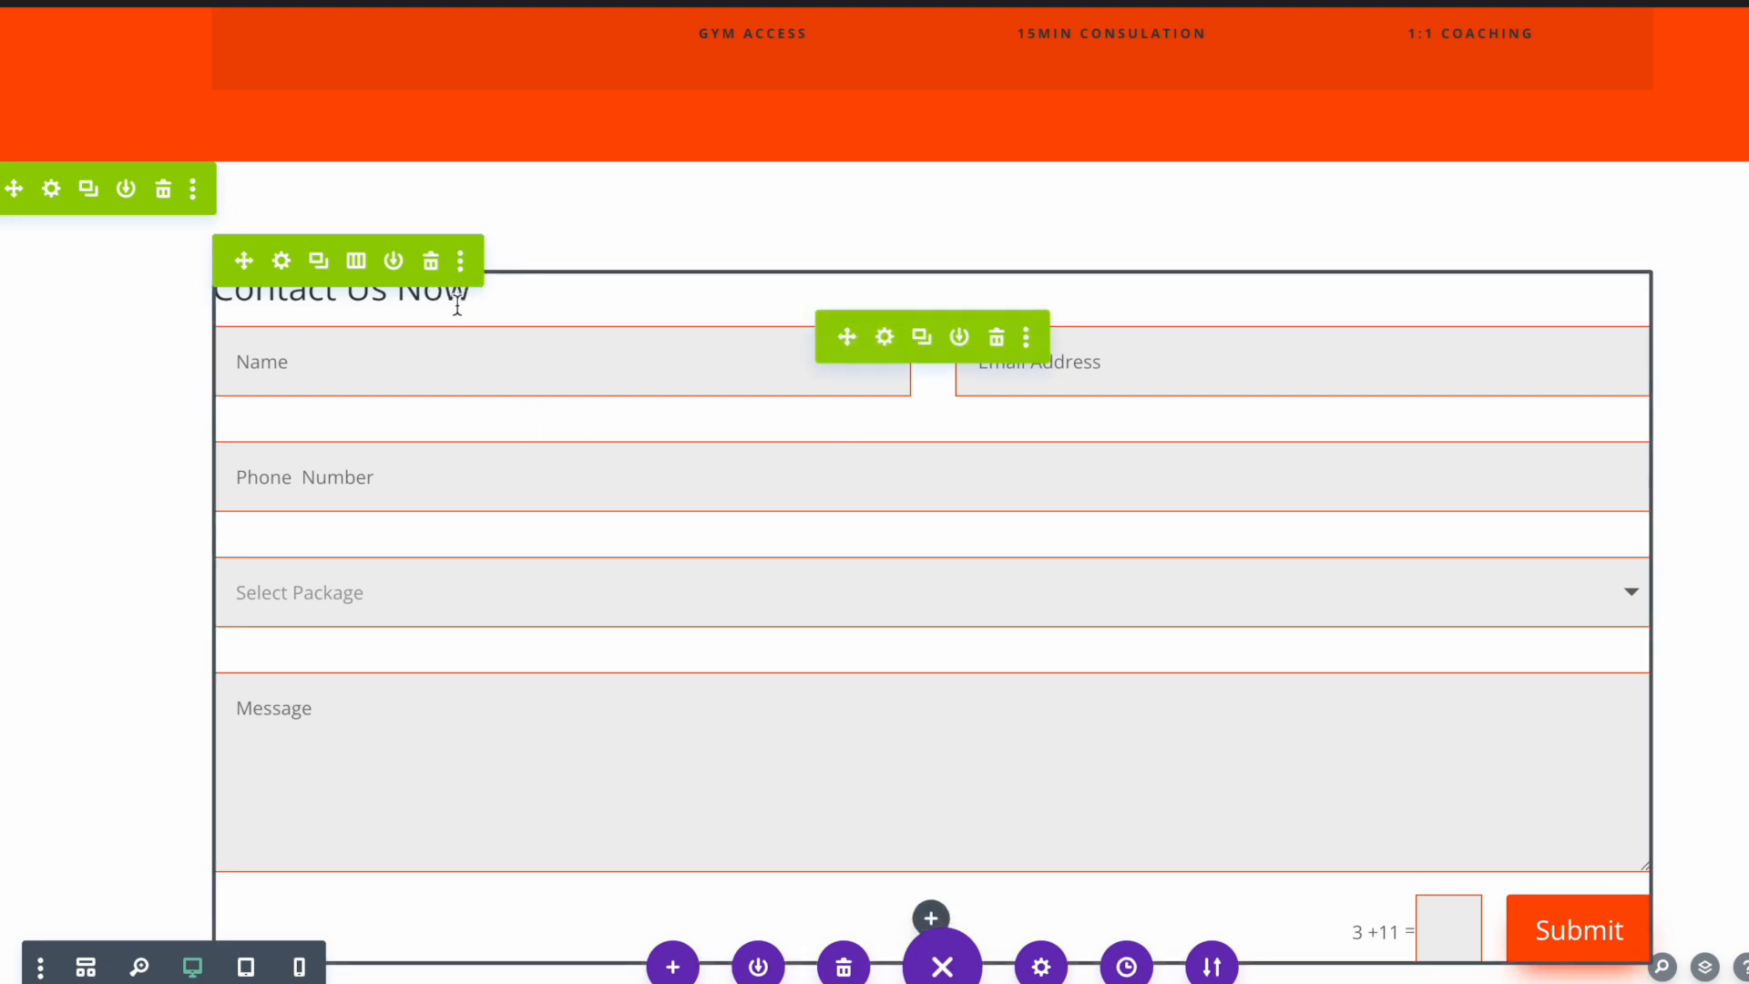
Revert the contact form title to 'Contact Us', save, and exit the Visual Builder
scroll(669, 352, up, 20)
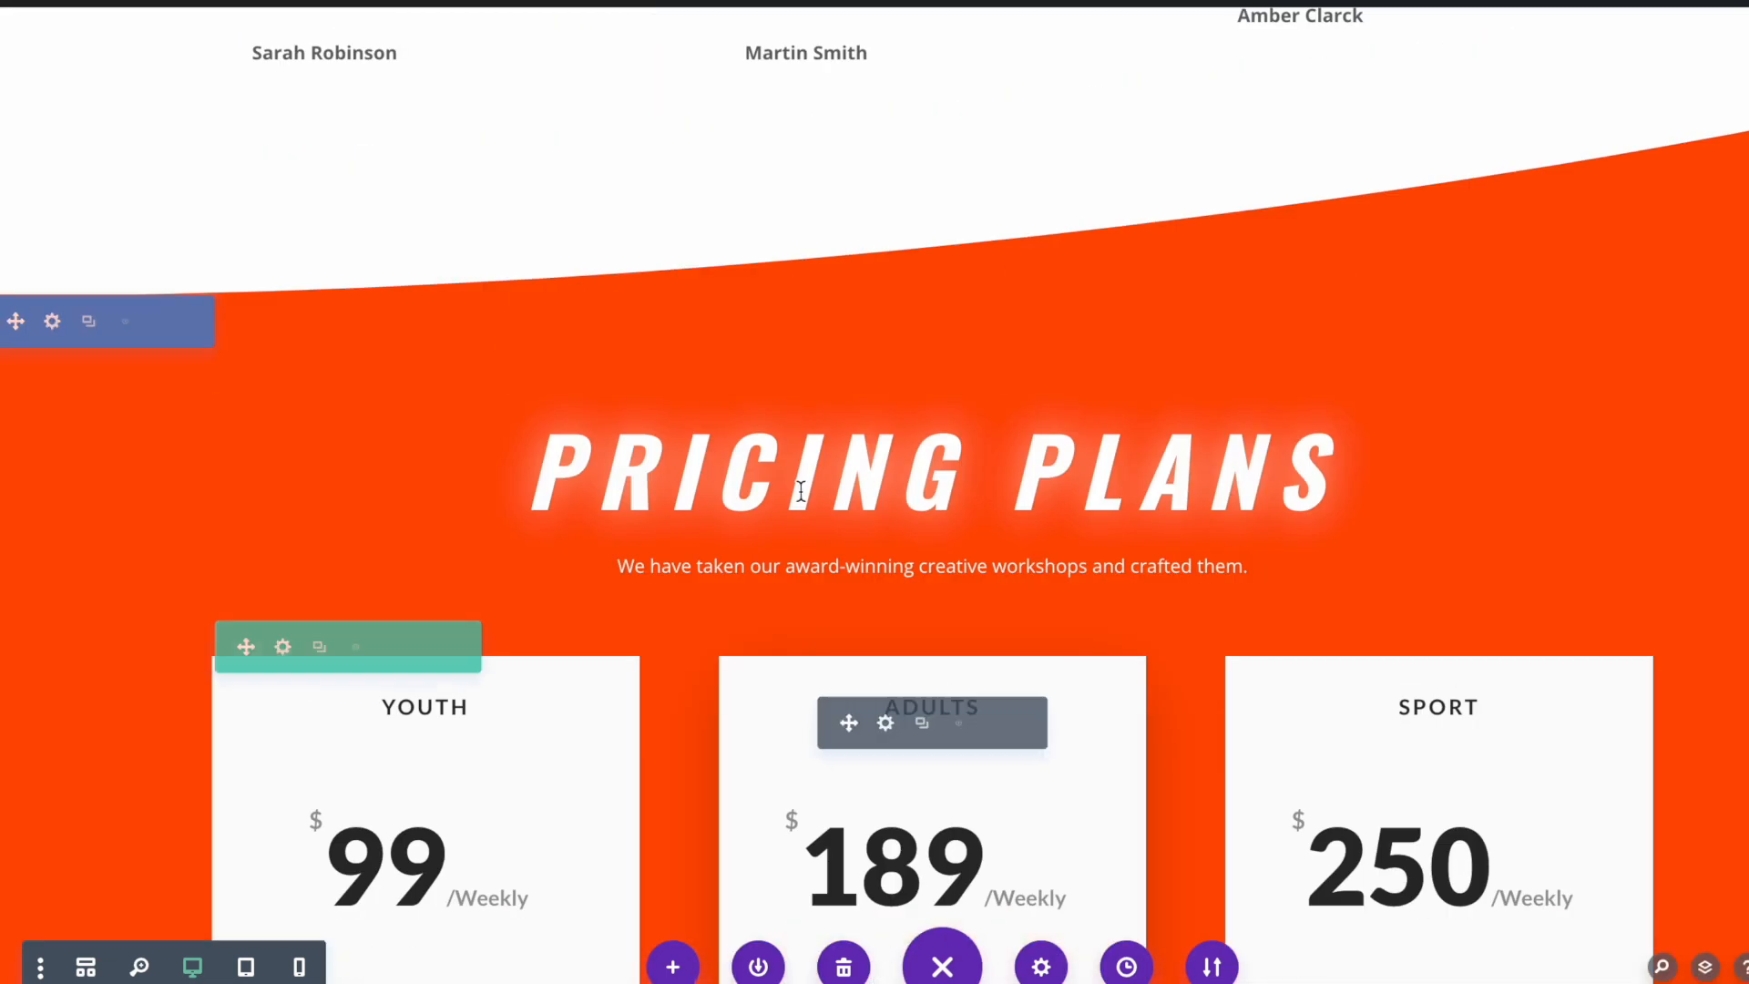
scroll(804, 489, up, 20)
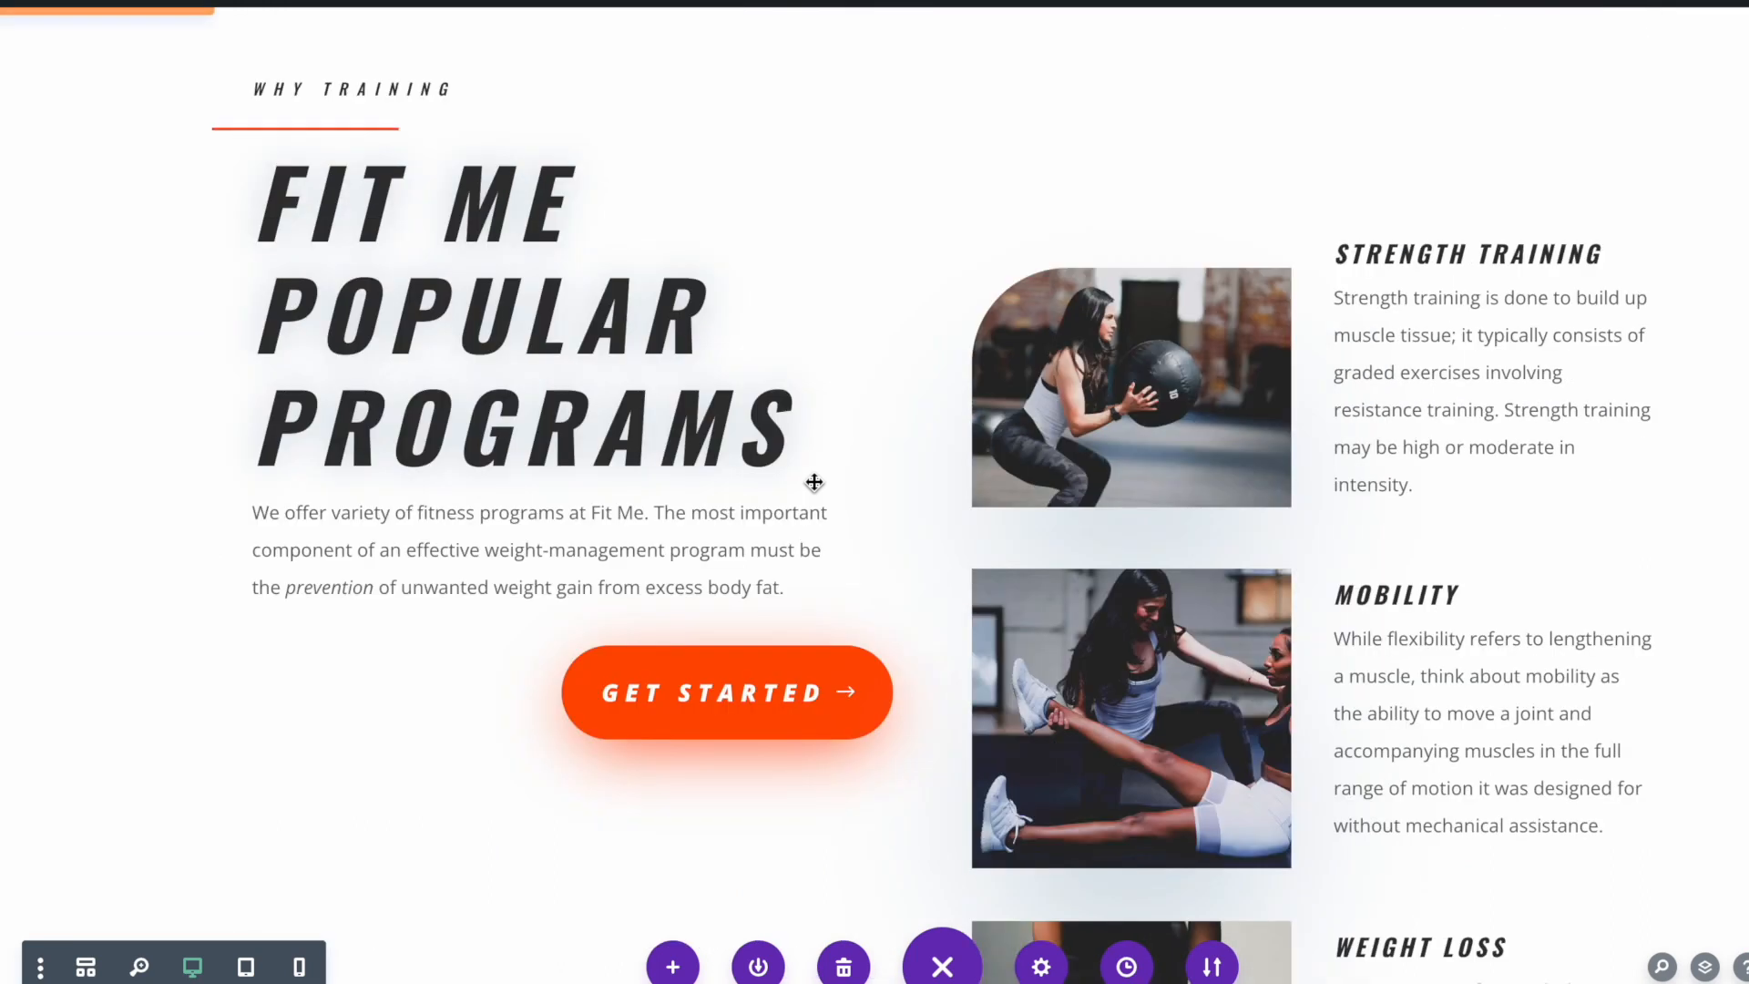
scroll(813, 480, up, 20)
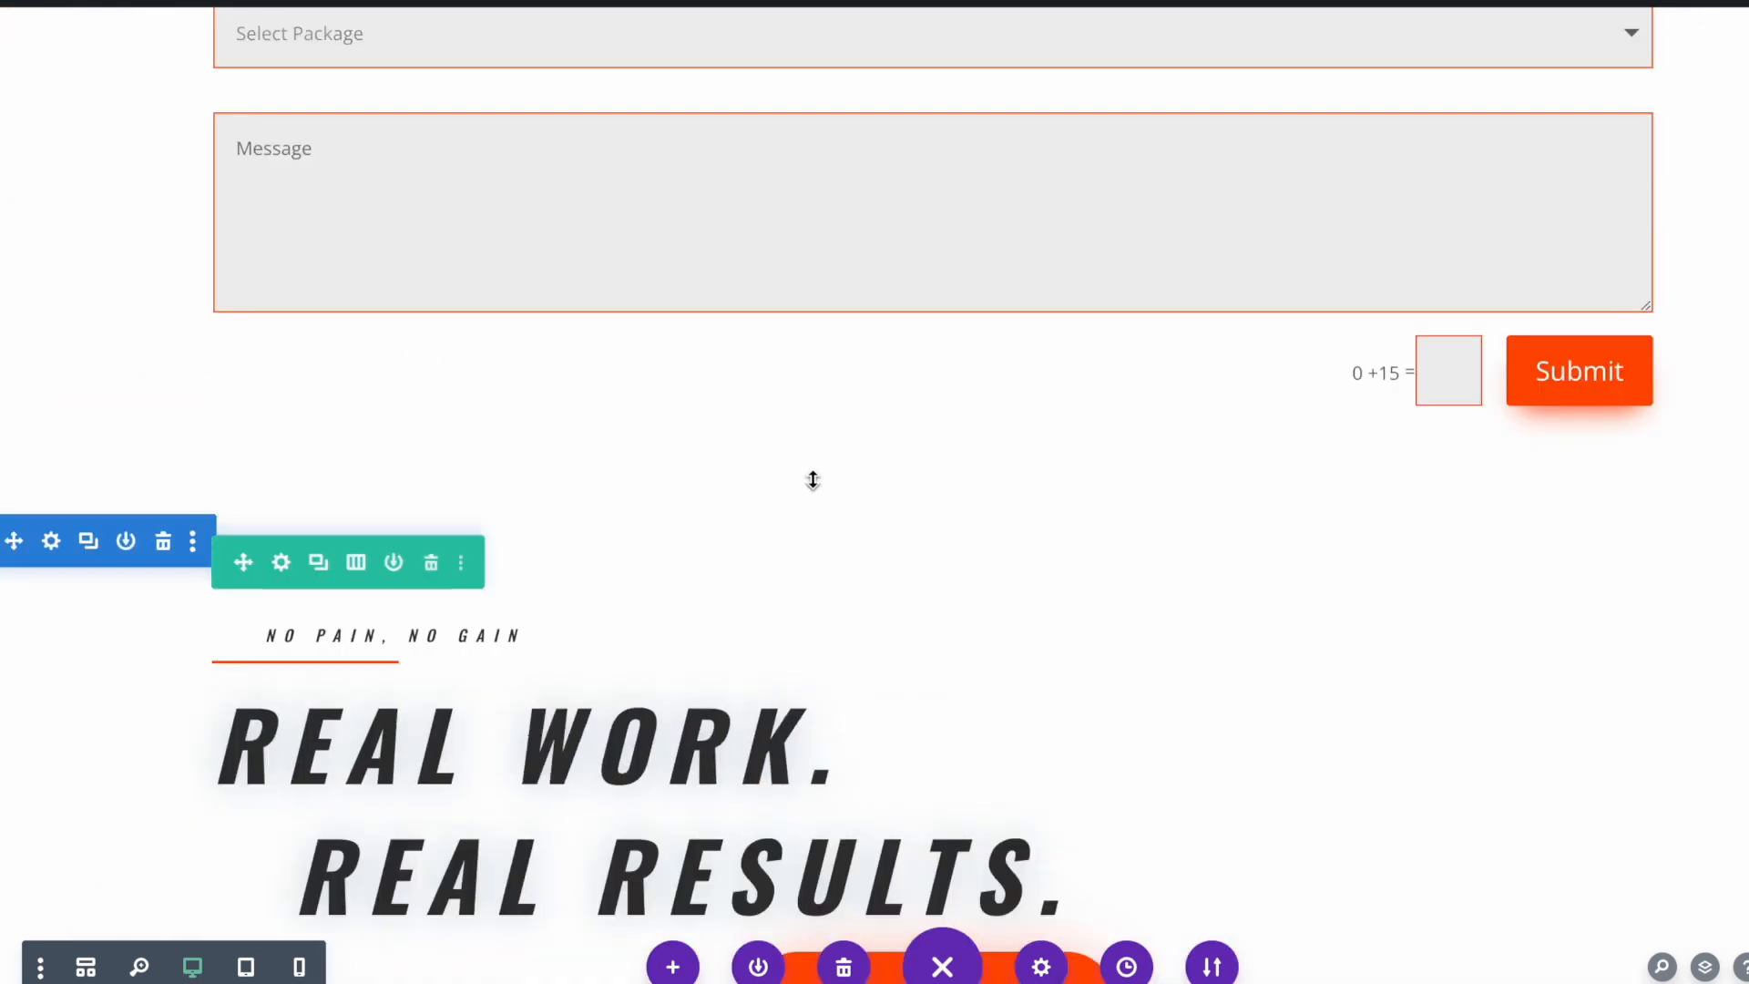
scroll(813, 481, up, 3)
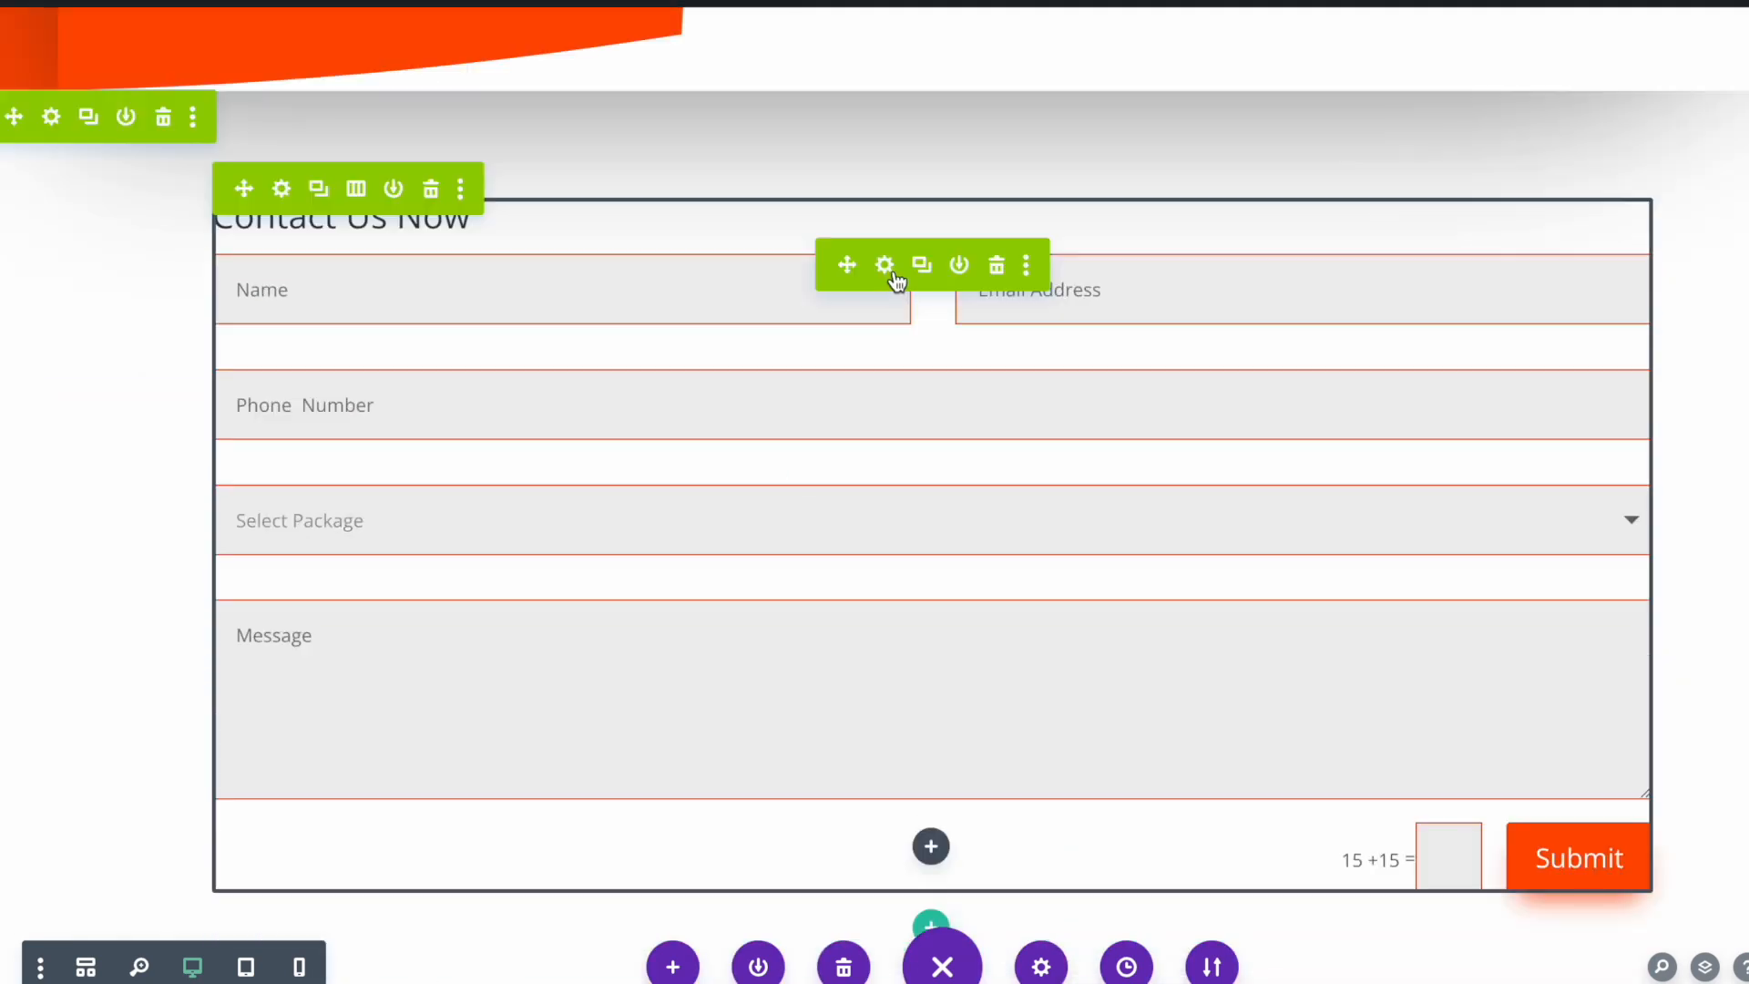
click(890, 272)
double_click(1147, 536)
key(BackSpace)
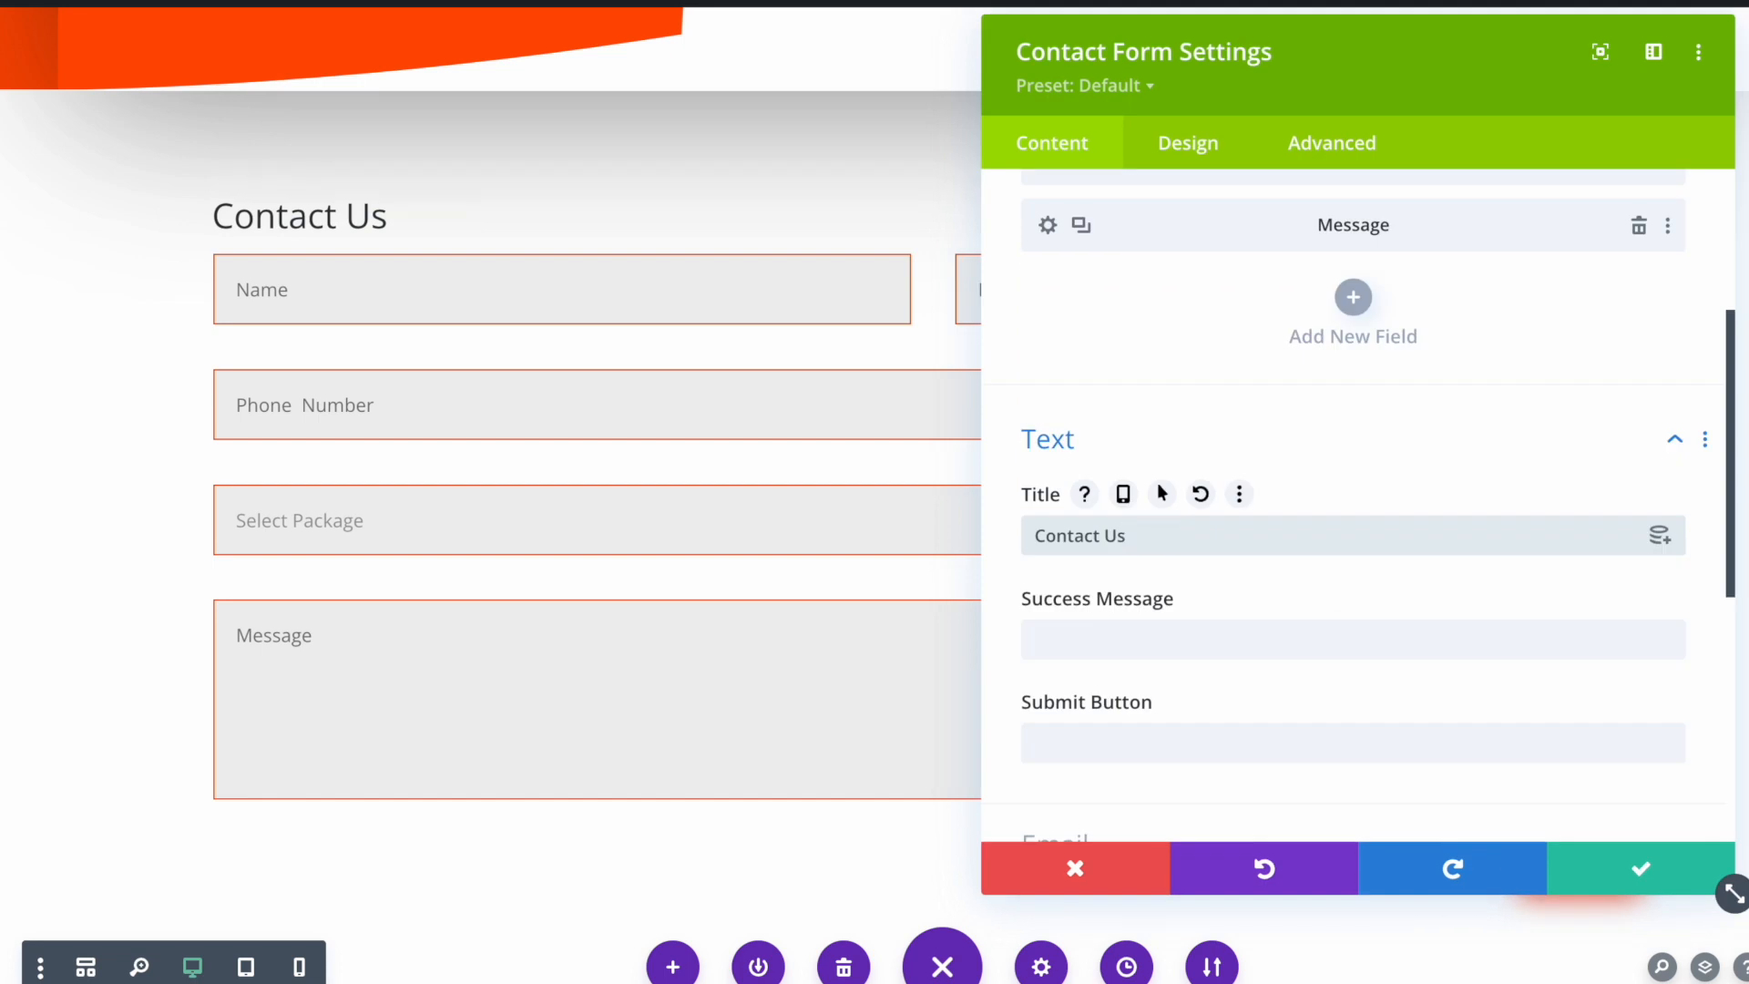
click(1632, 882)
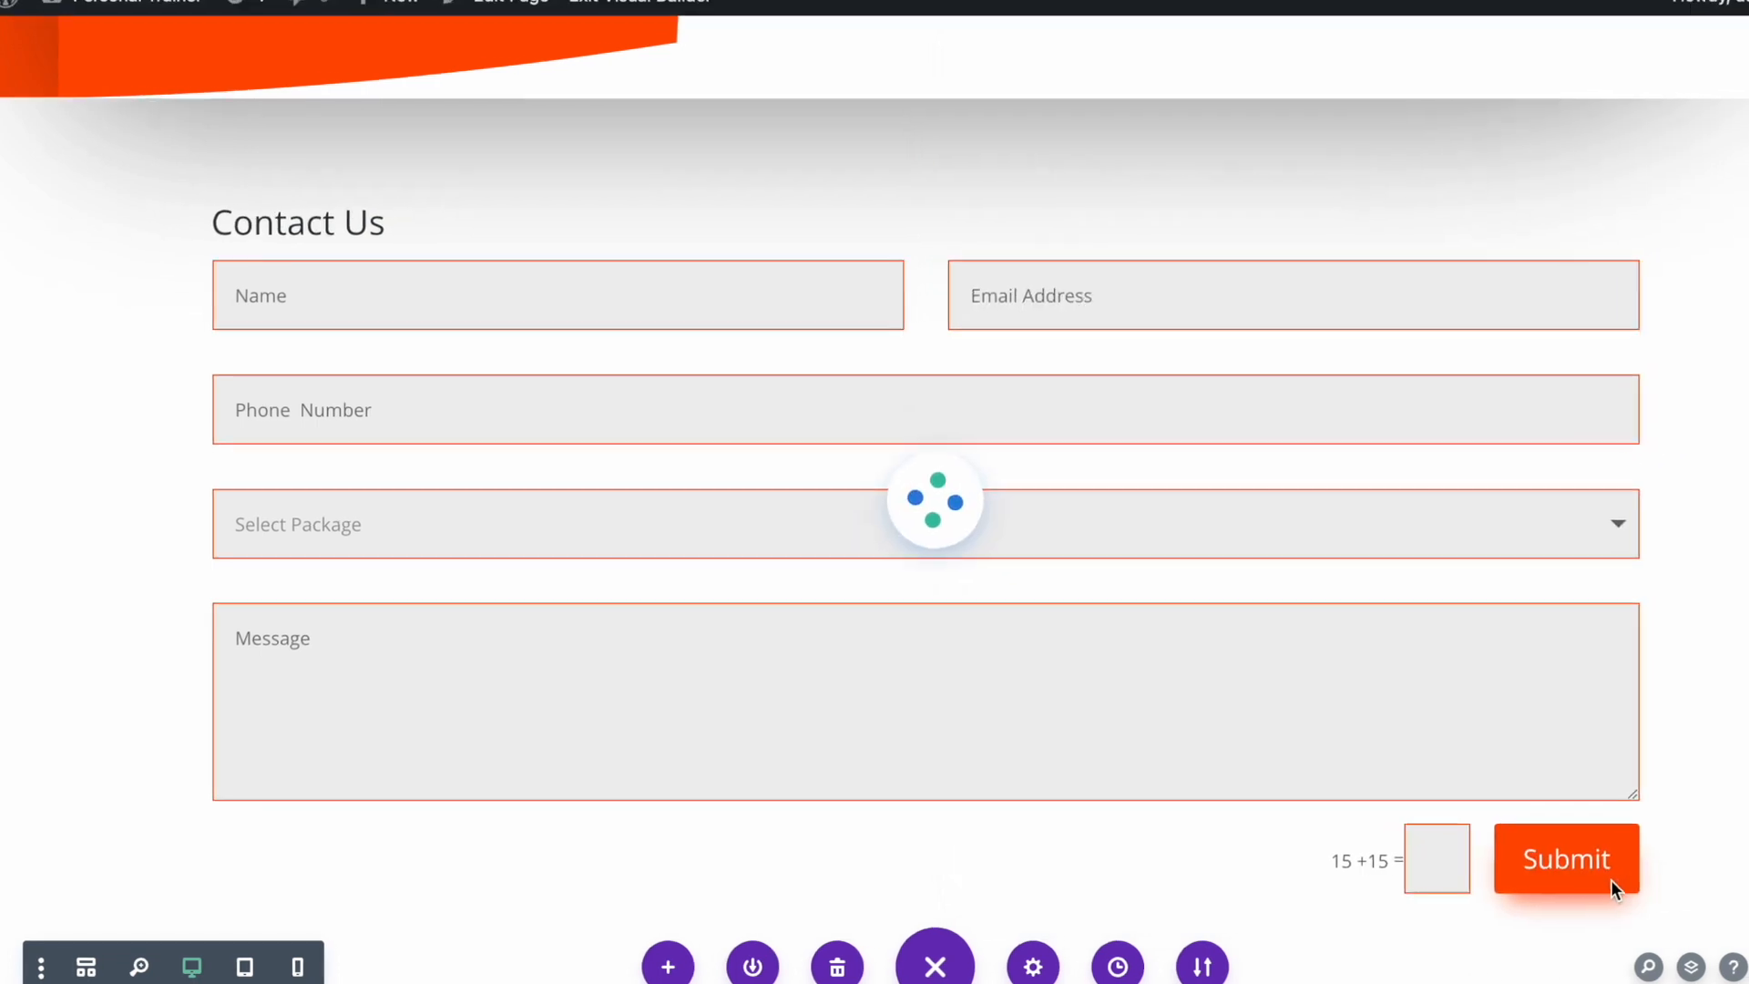
click(637, 2)
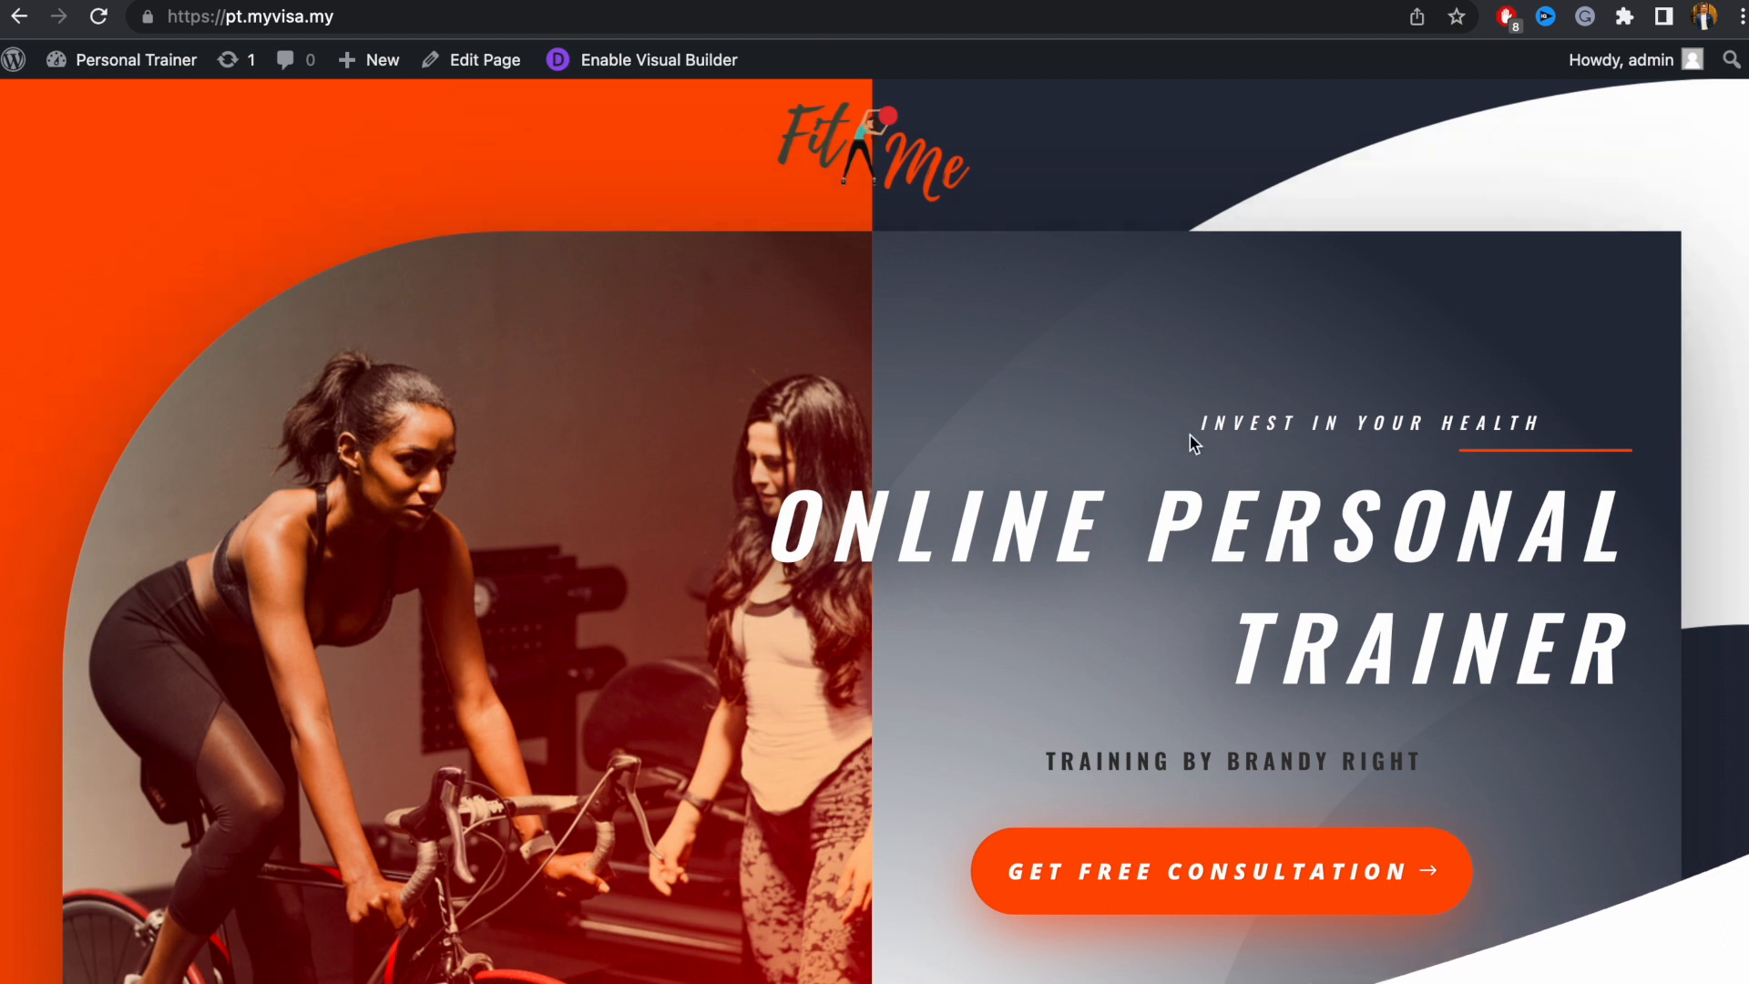
scroll(1090, 492, down, 10)
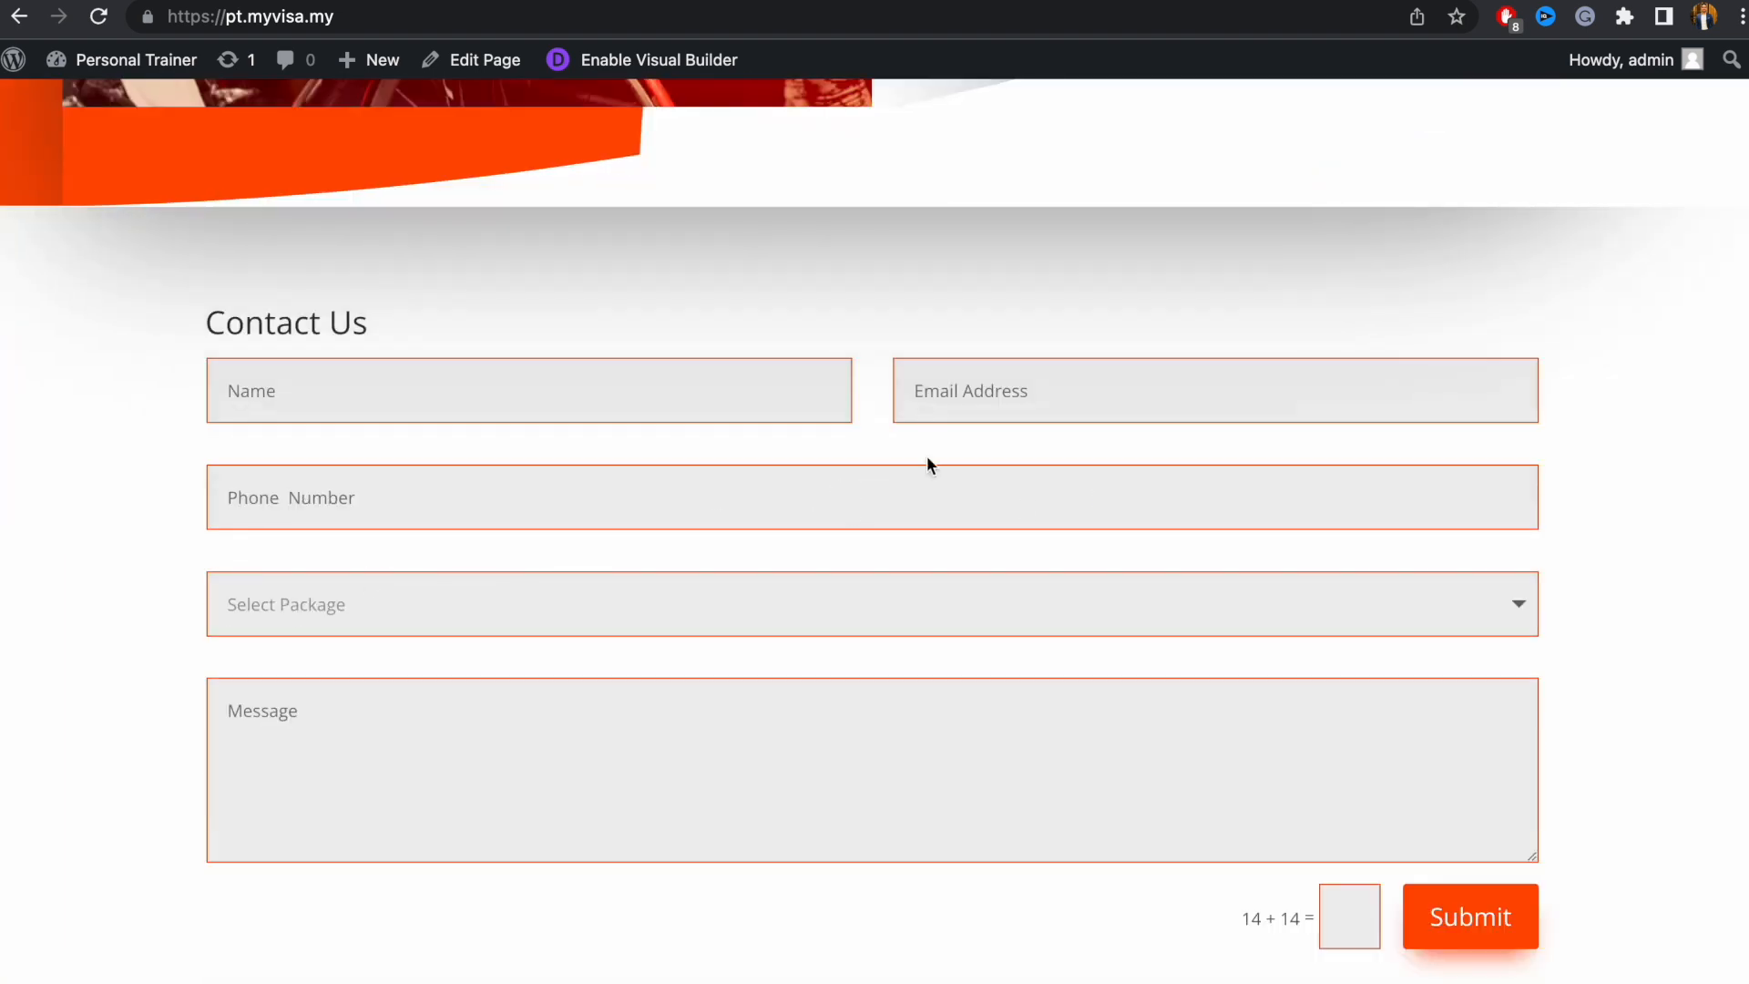
scroll(928, 465, down, 5)
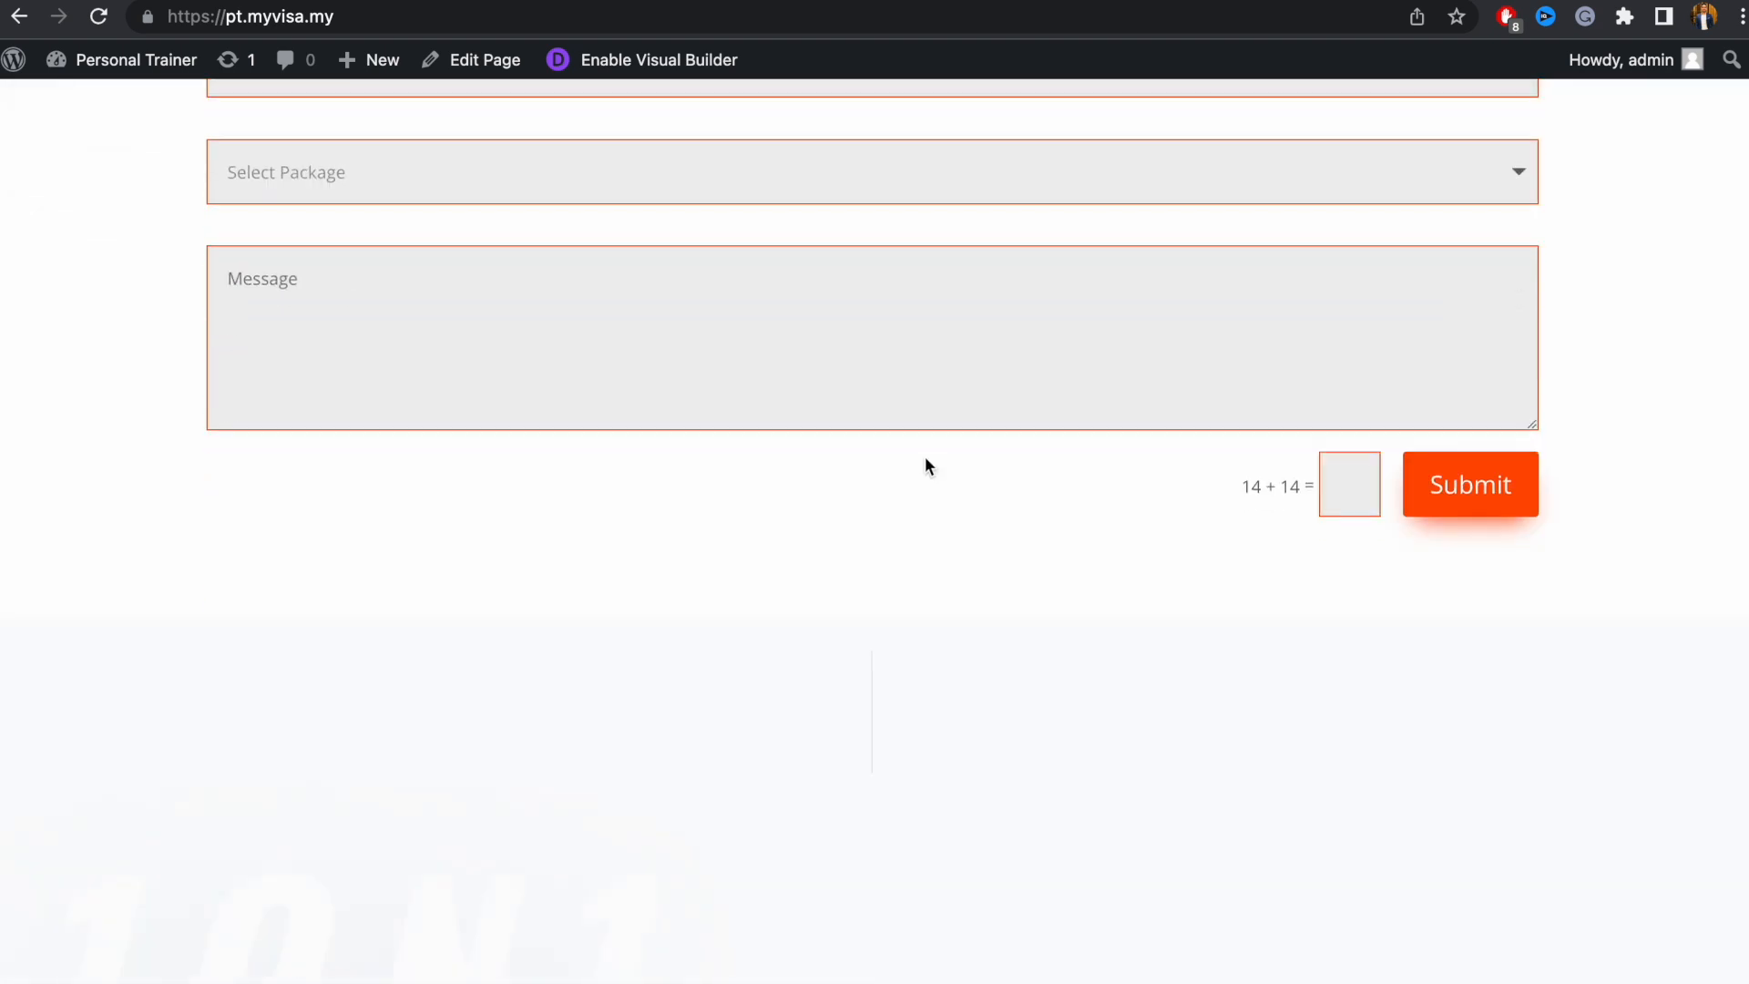
scroll(926, 459, down, 20)
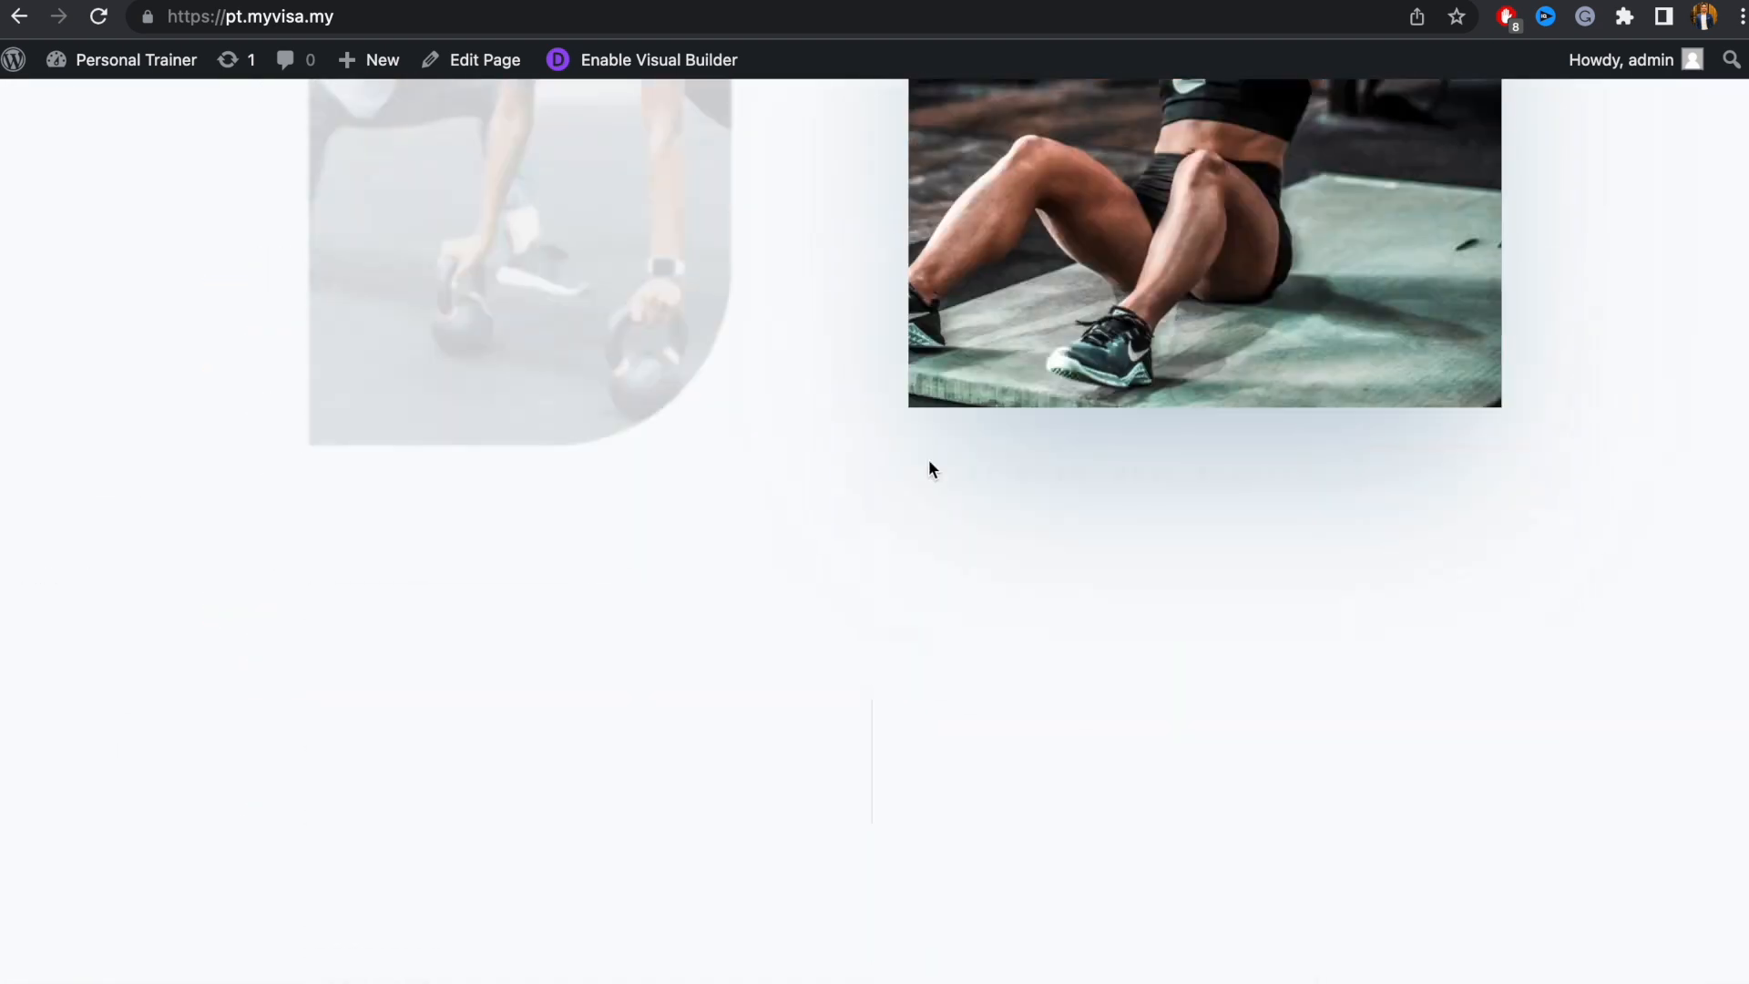
scroll(928, 461, down, 20)
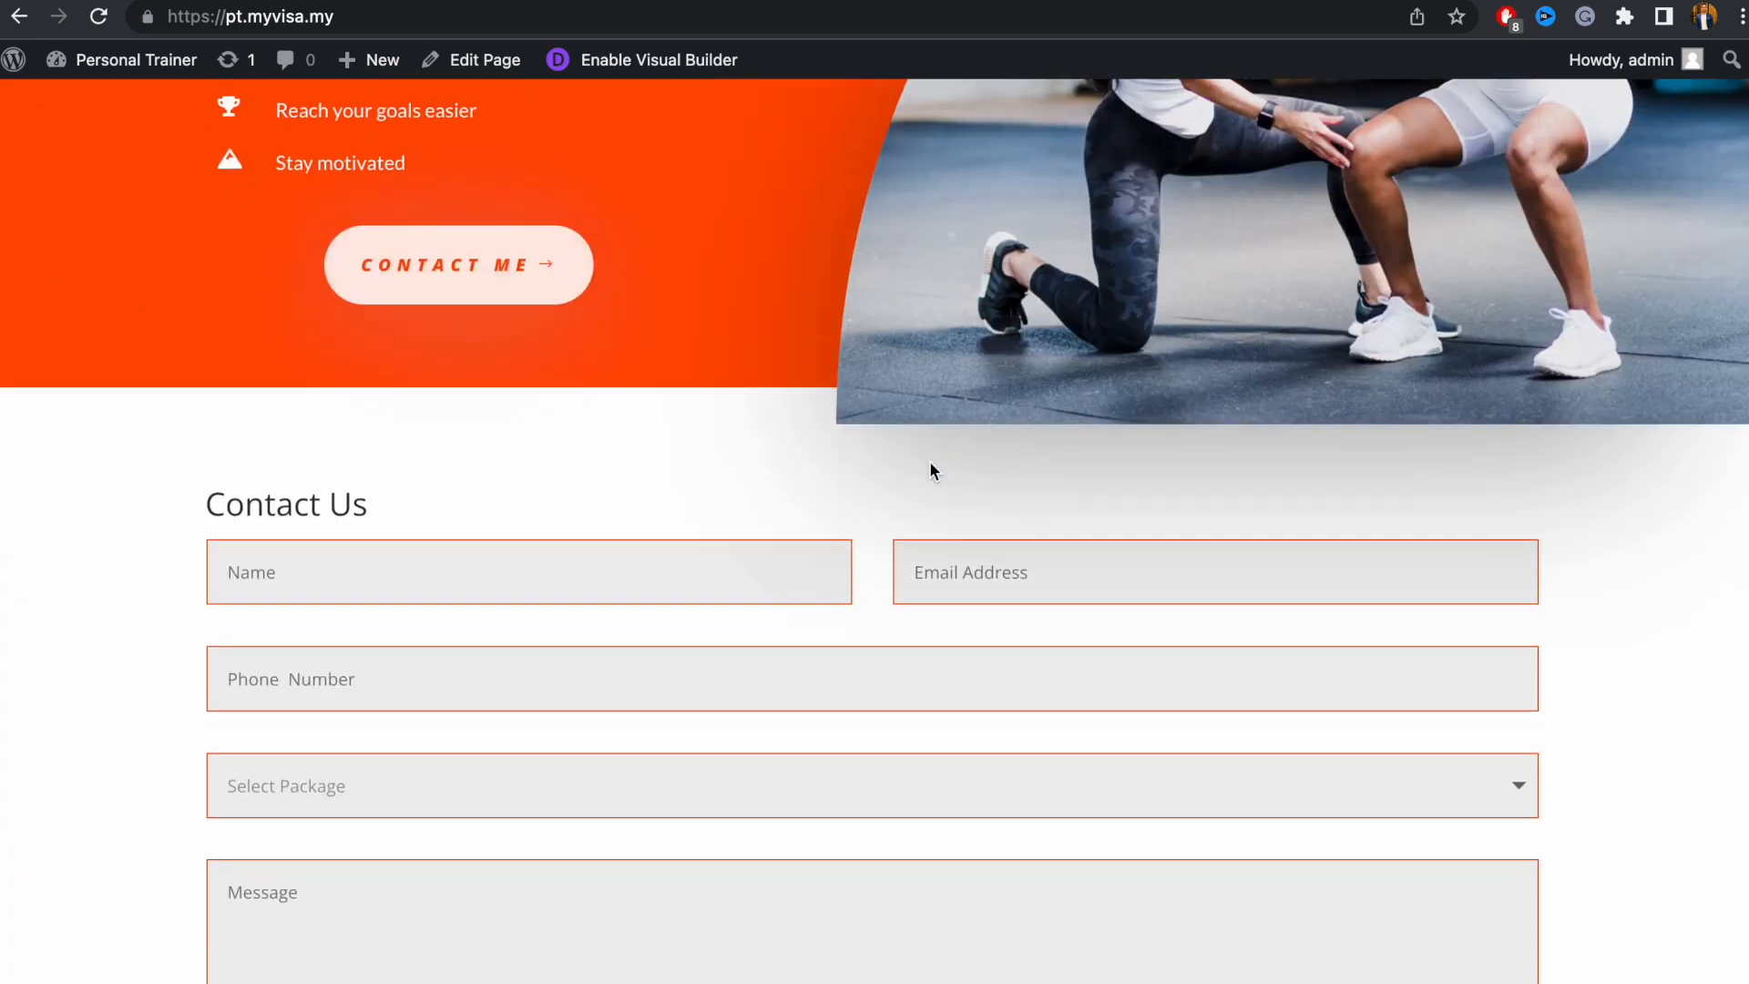
scroll(930, 465, down, 5)
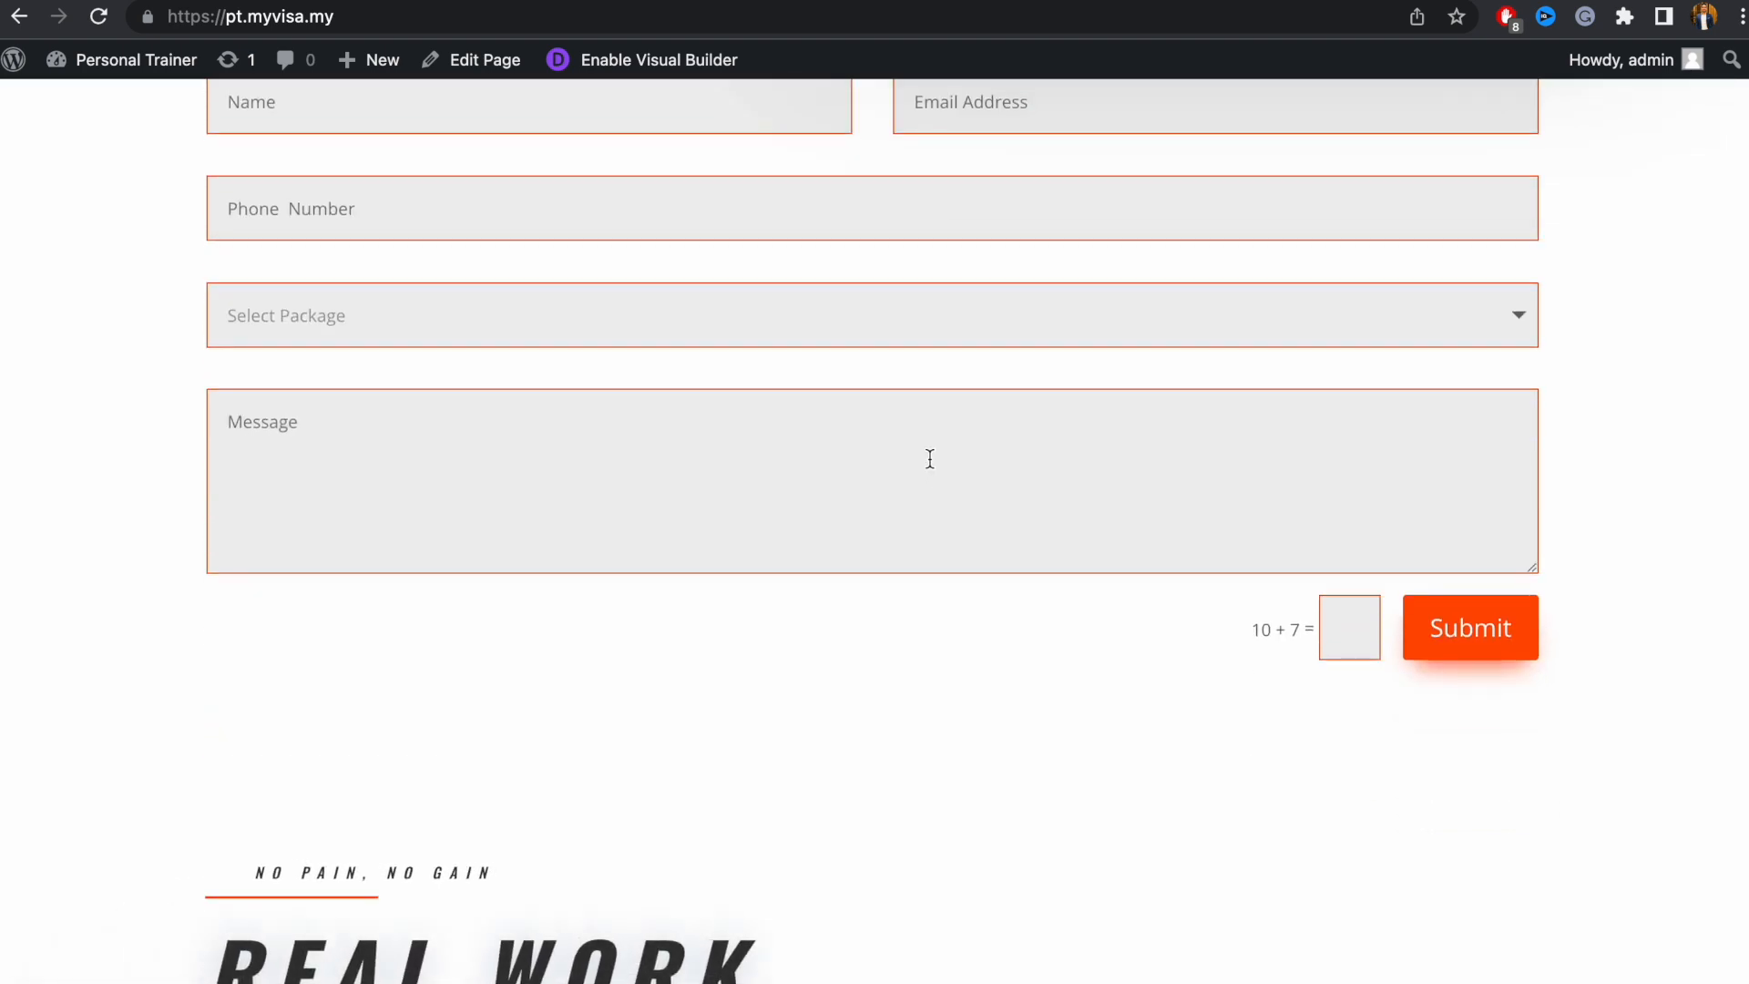
scroll(929, 459, down, 20)
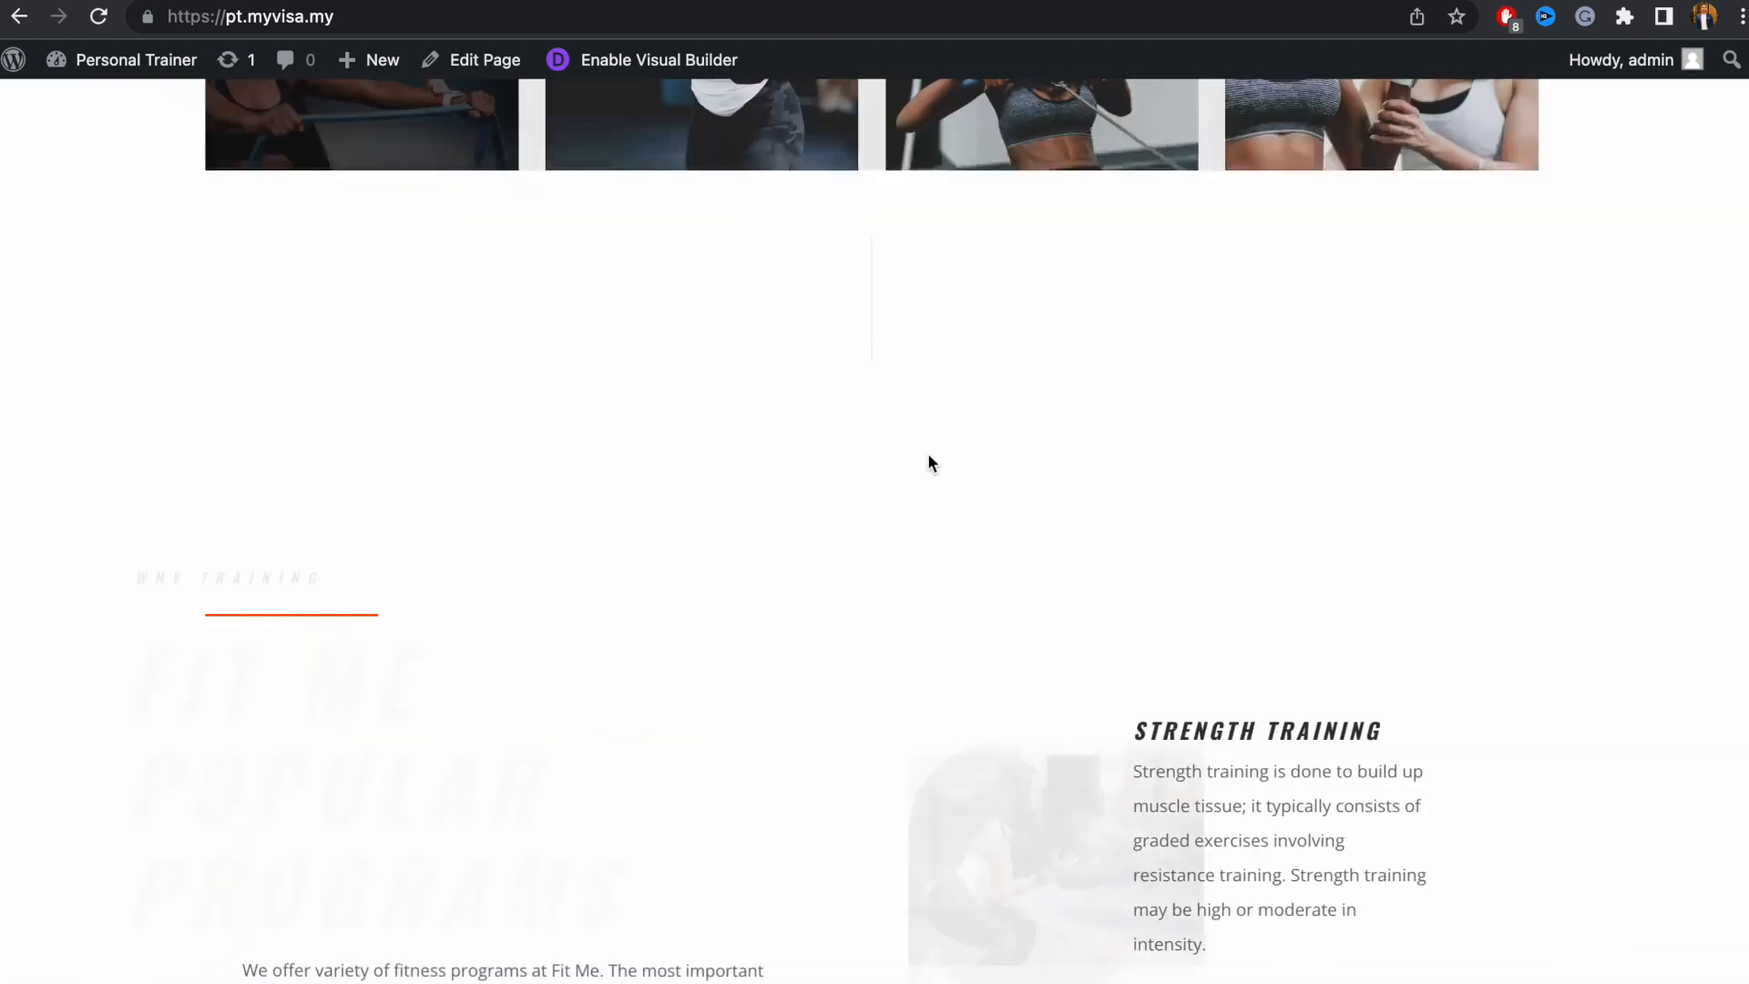
scroll(928, 457, down, 20)
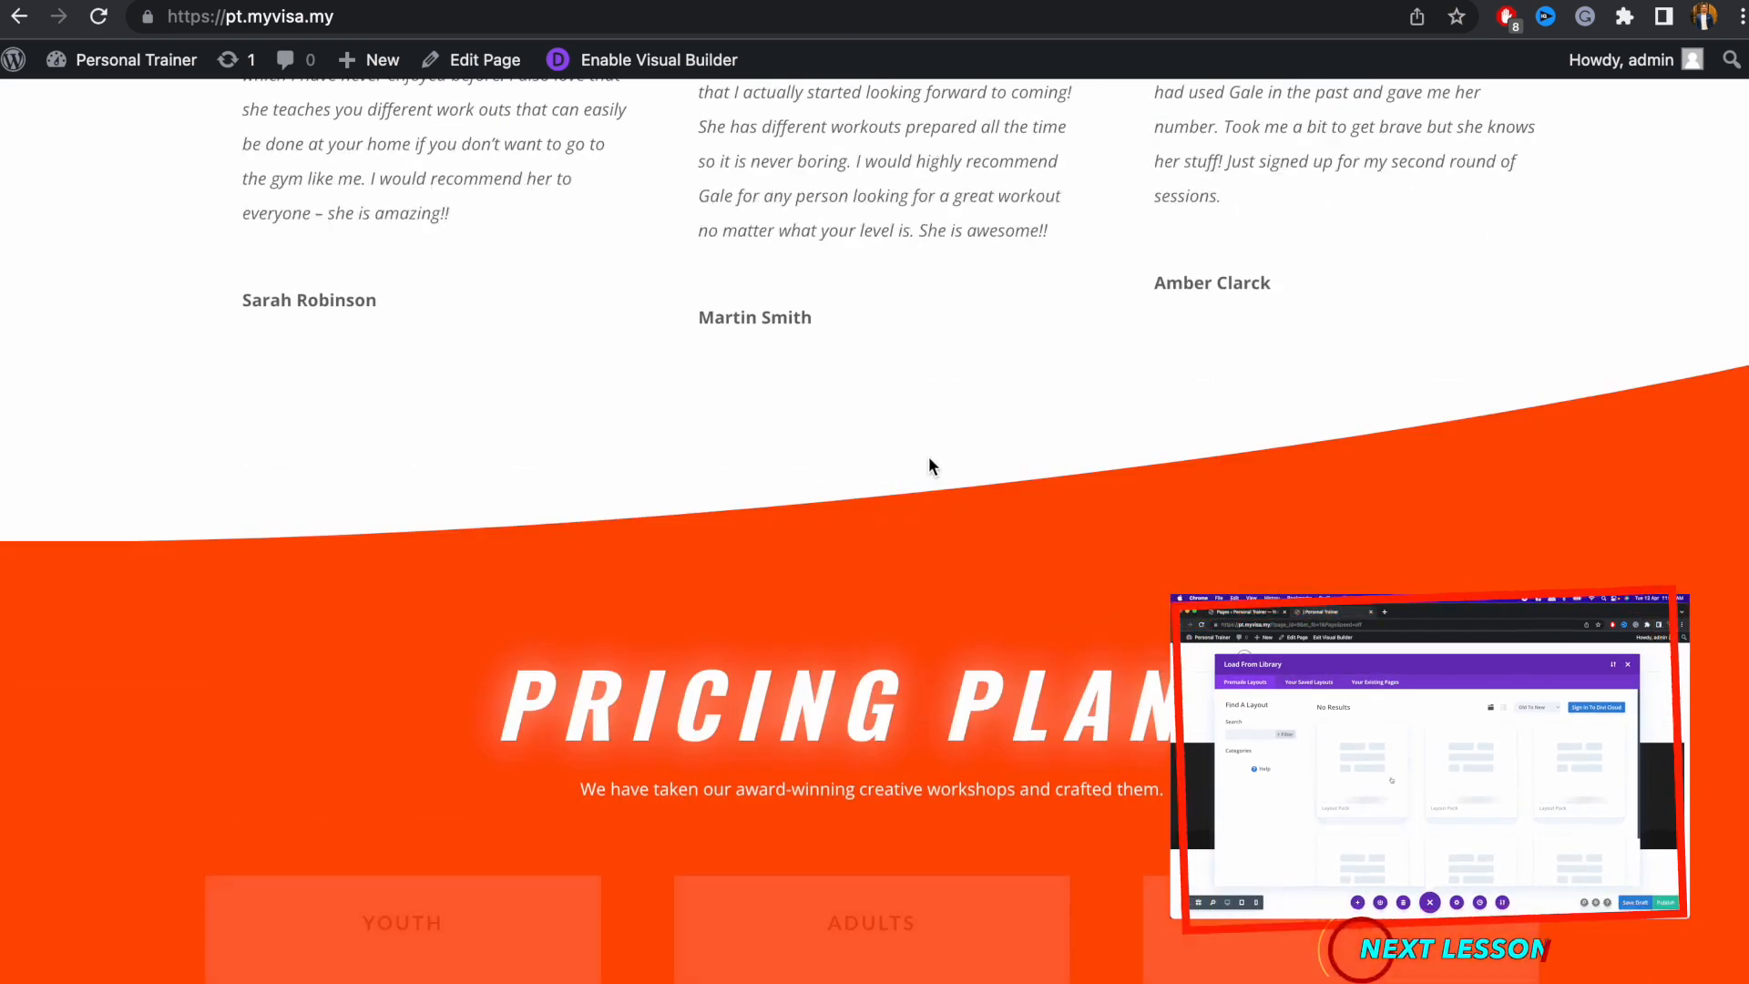
scroll(930, 466, down, 20)
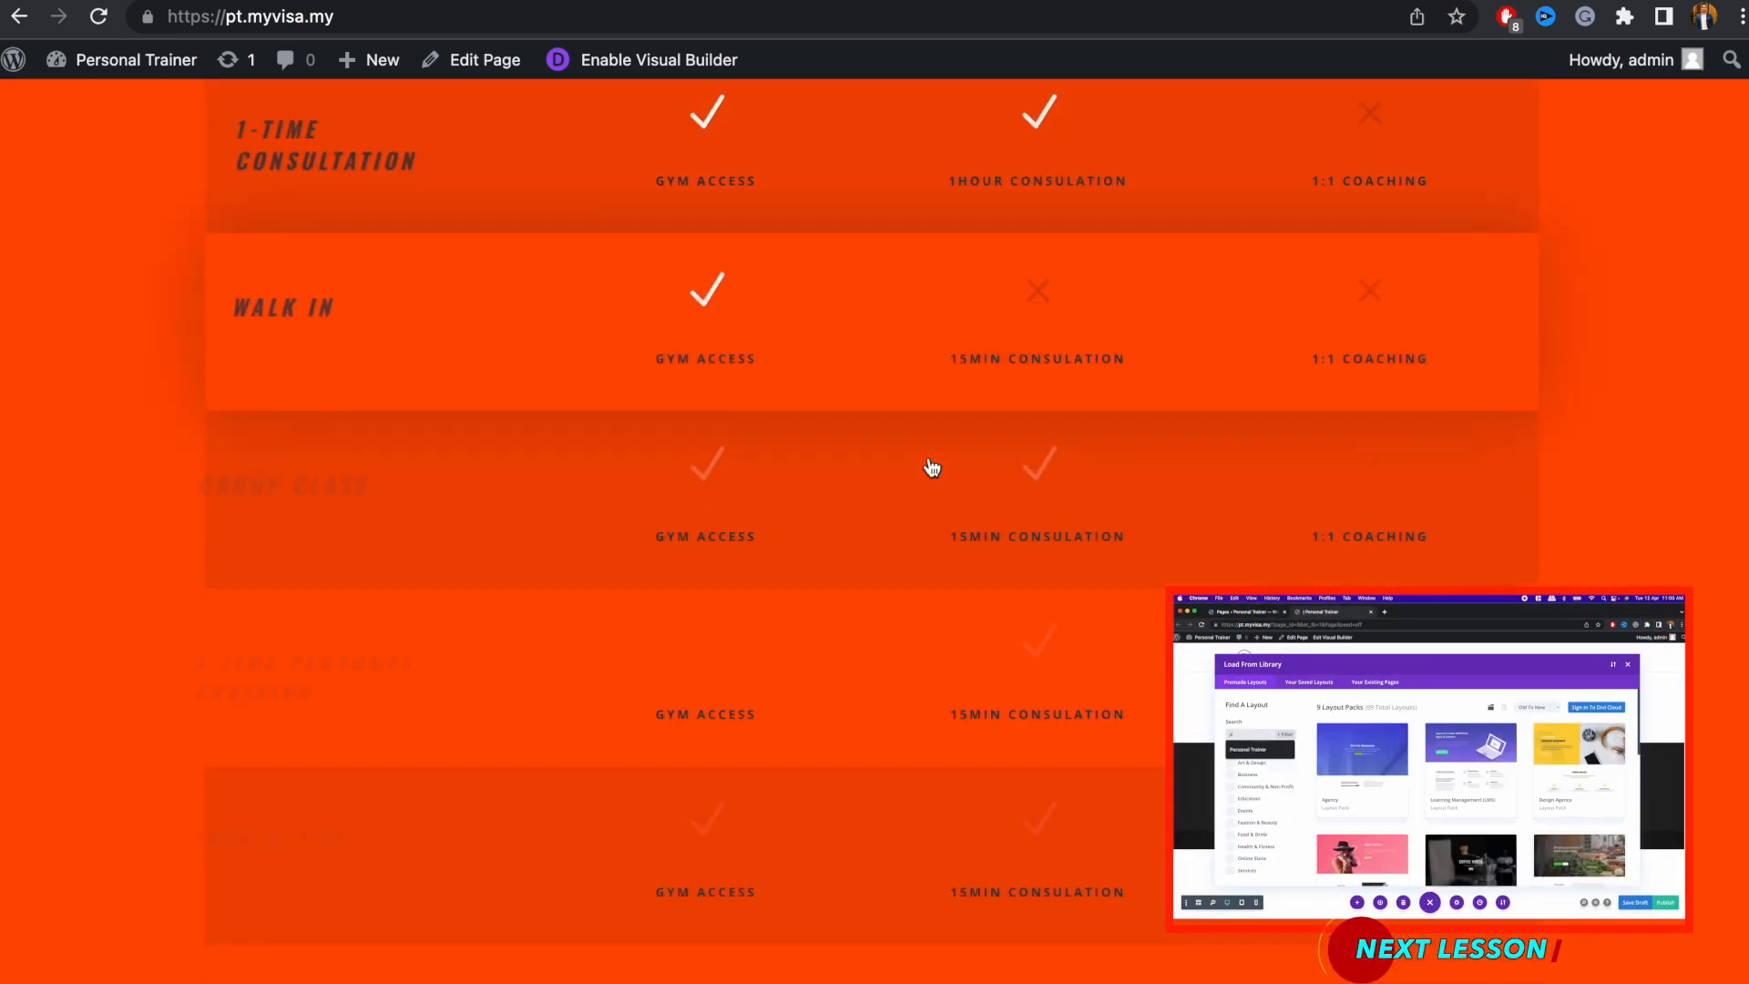
scroll(931, 467, down, 20)
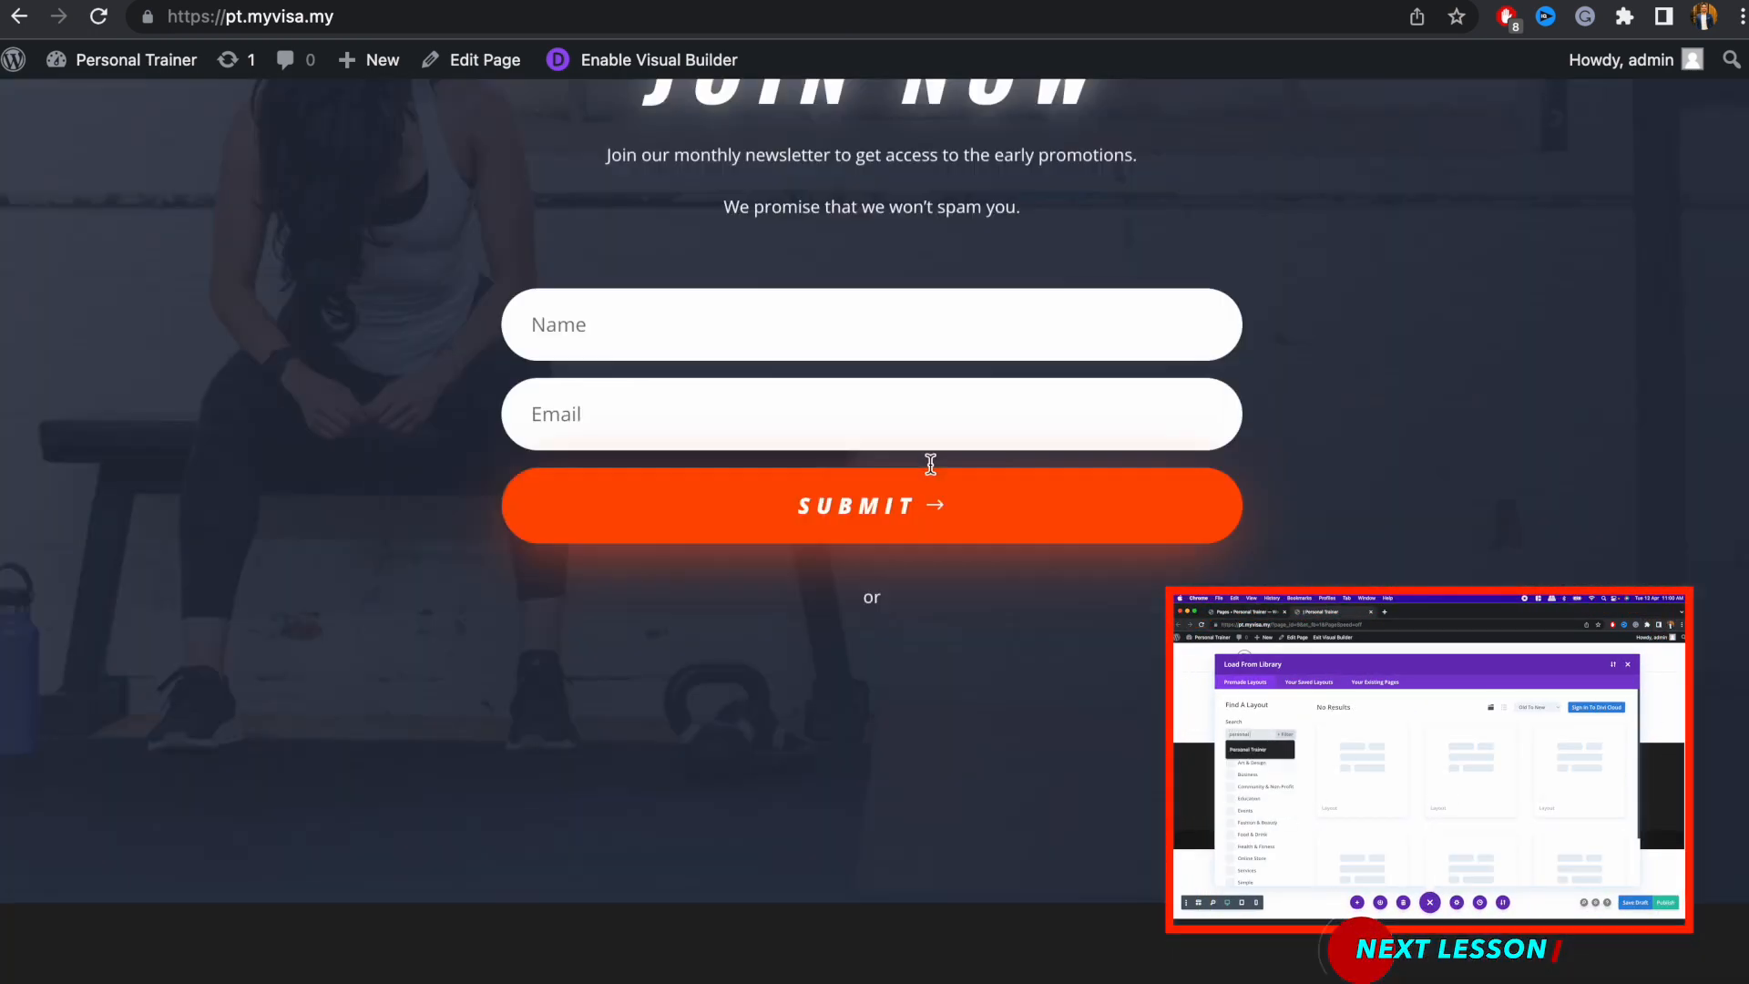